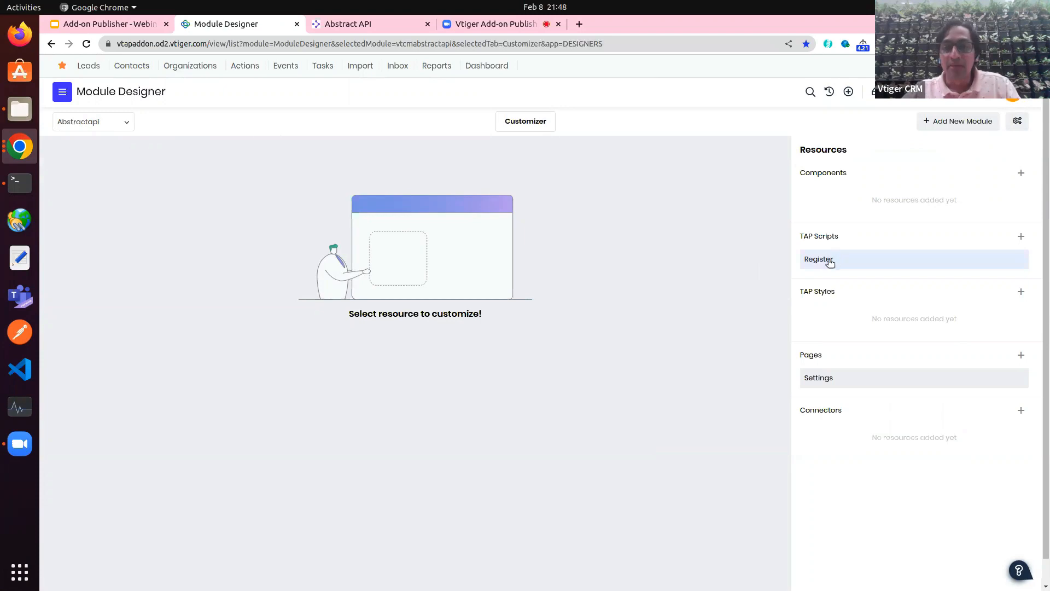
Step: Look over the Abstractapi module's Register script code, then its Settings page code
{"action": "left_click", "coordinate": [824, 261]}
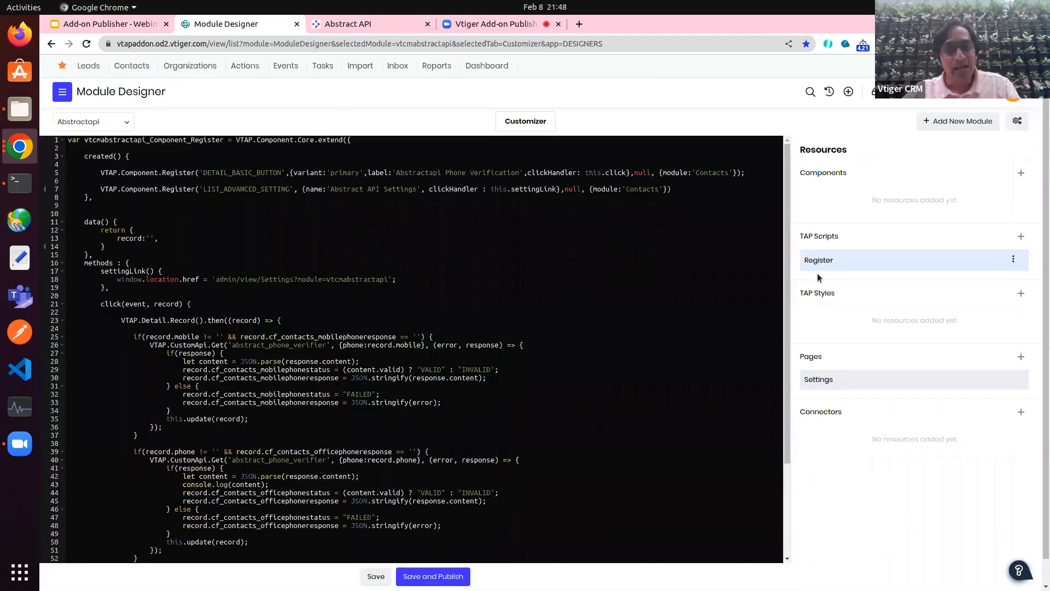
{"action": "left_click", "coordinate": [824, 378]}
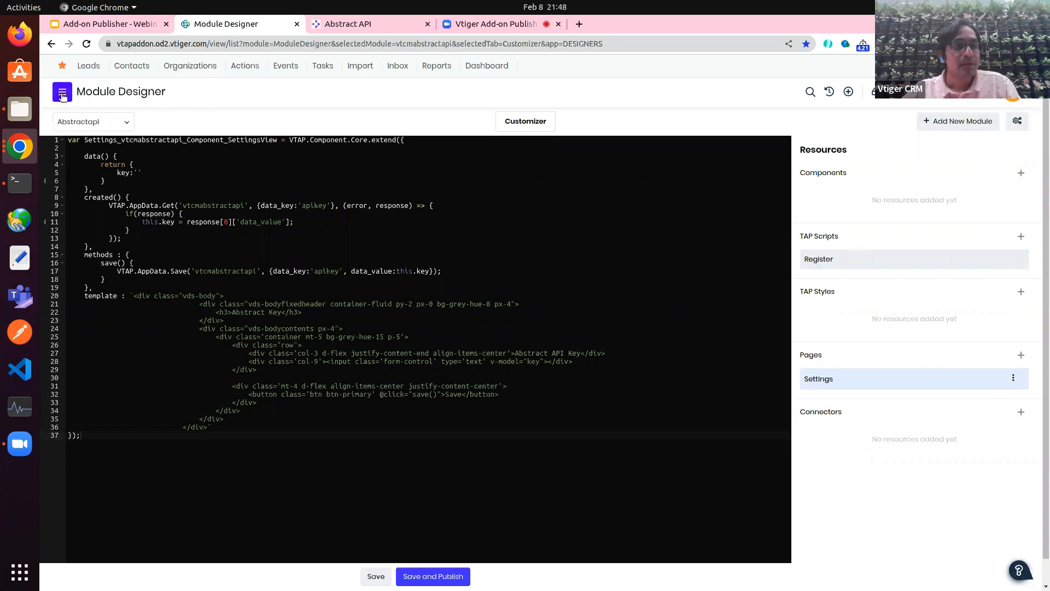
{"action": "left_click", "coordinate": [62, 94]}
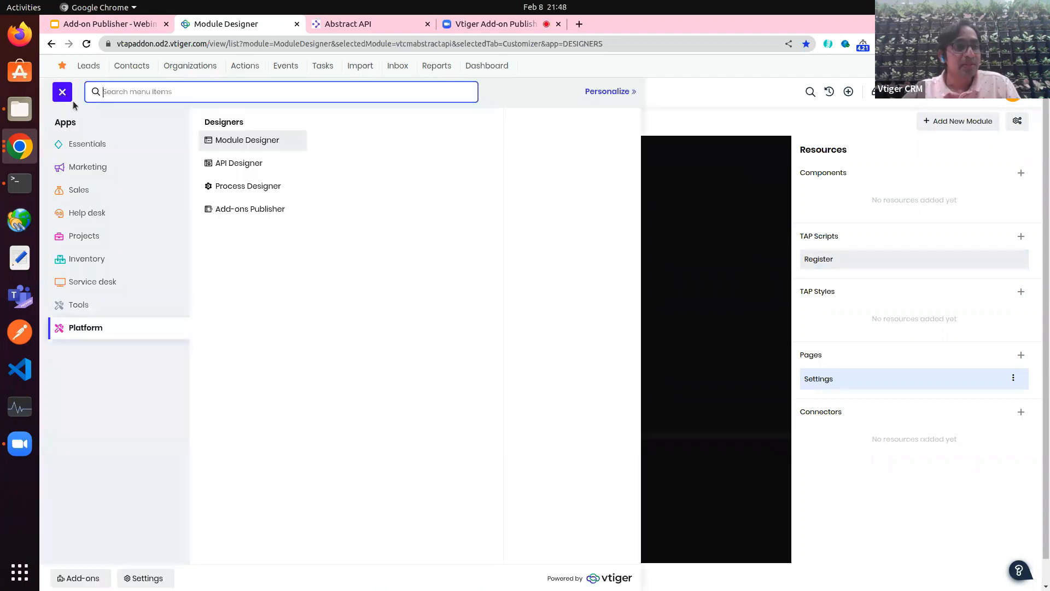
Step: Open the abstract_phone_verifier API definition in API Designer and enlarge its XML
{"action": "left_click", "coordinate": [232, 163]}
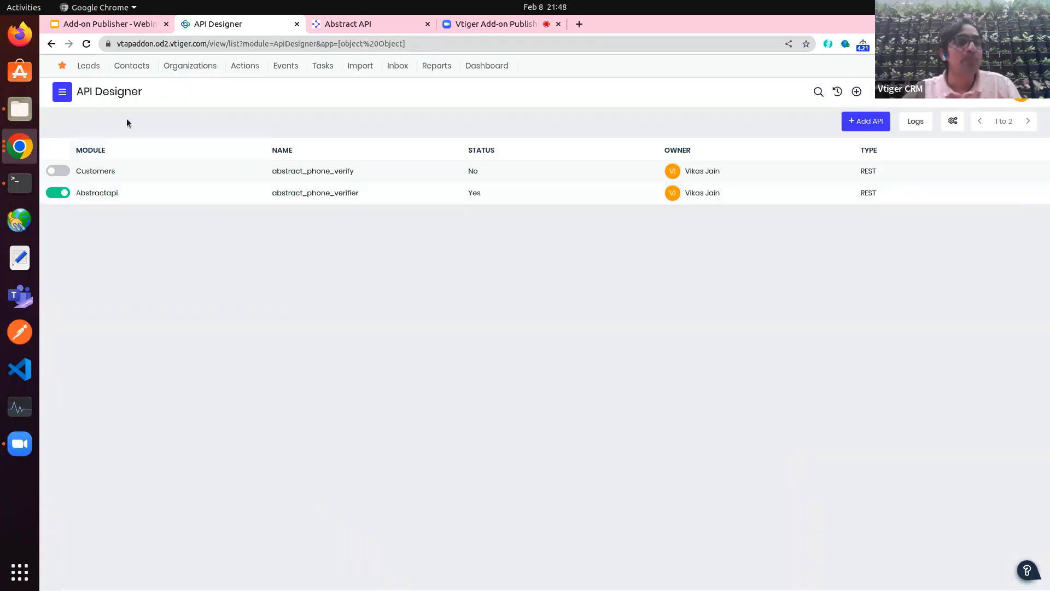
{"action": "left_click", "coordinate": [158, 198]}
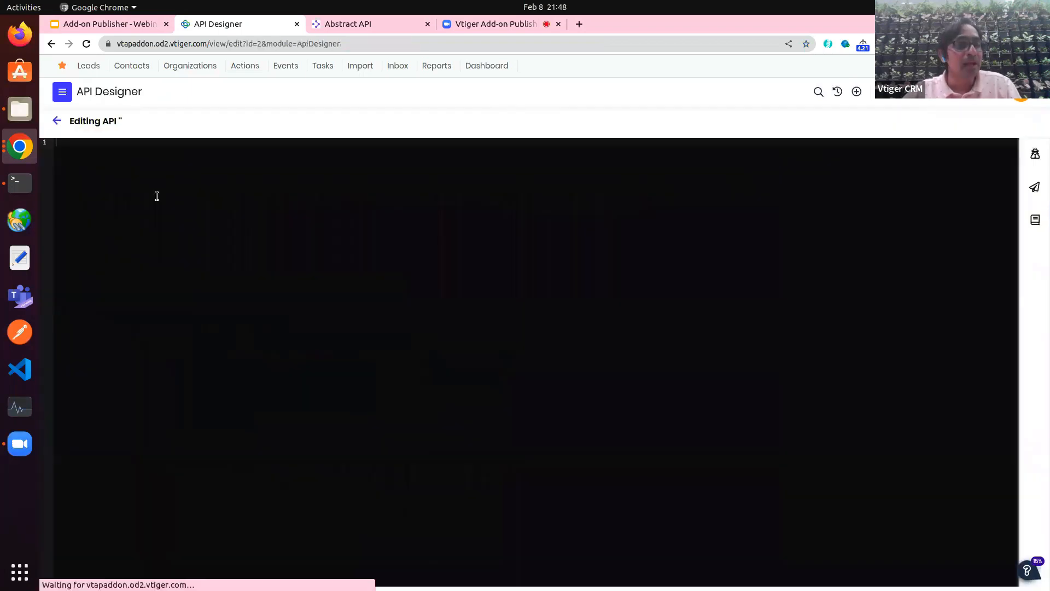
{"action": "key", "text": "ctrl+plus"}
{"action": "key", "text": "ctrl+plus"}
{"action": "key", "text": "ctrl+plus"}
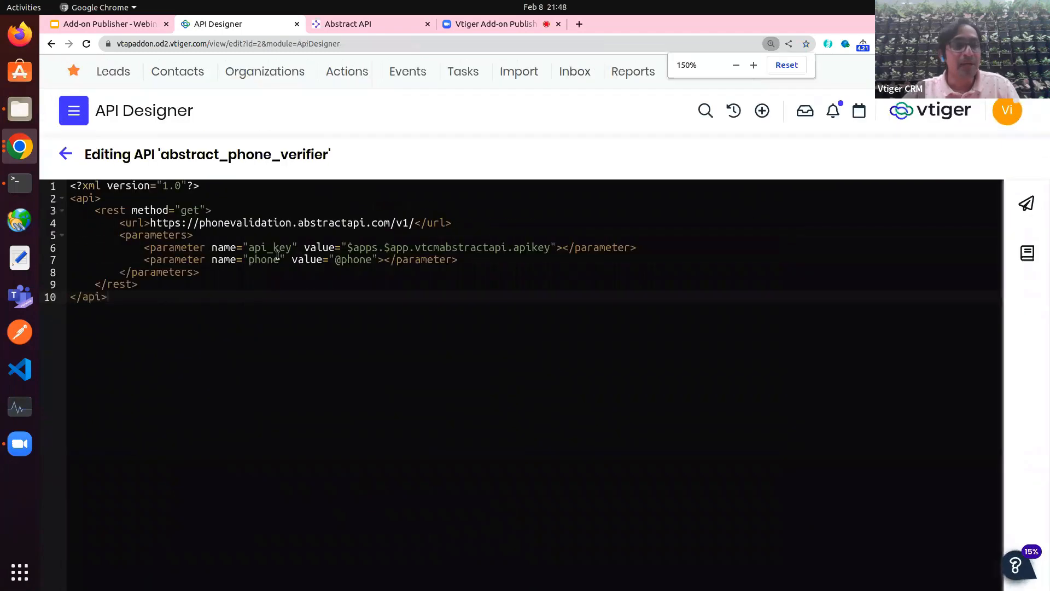
{"action": "left_click", "coordinate": [323, 222]}
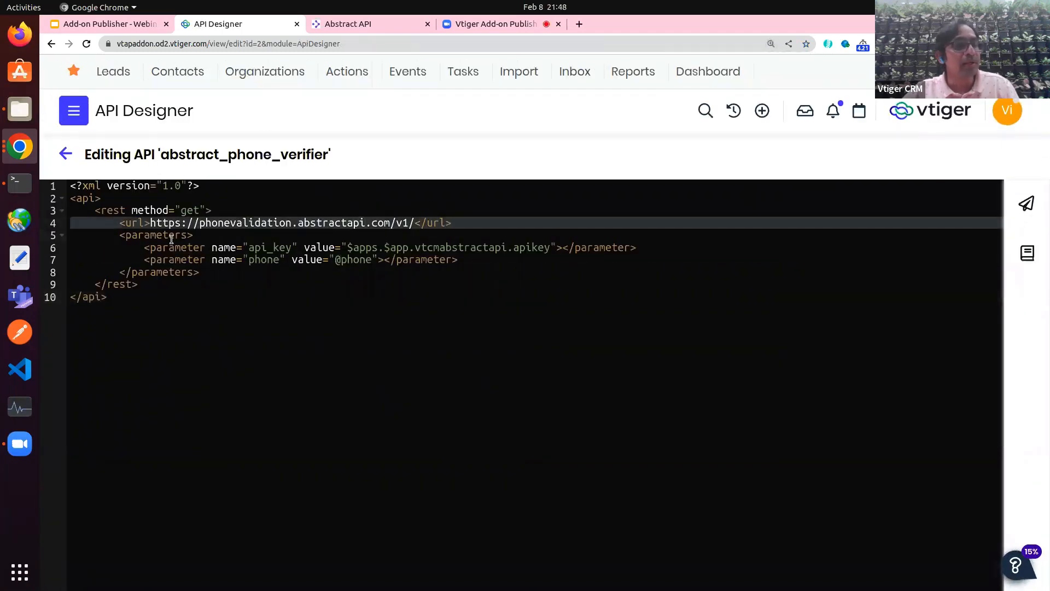
{"action": "left_click_drag", "start_coordinate": [126, 316], "coordinate": [54, 198]}
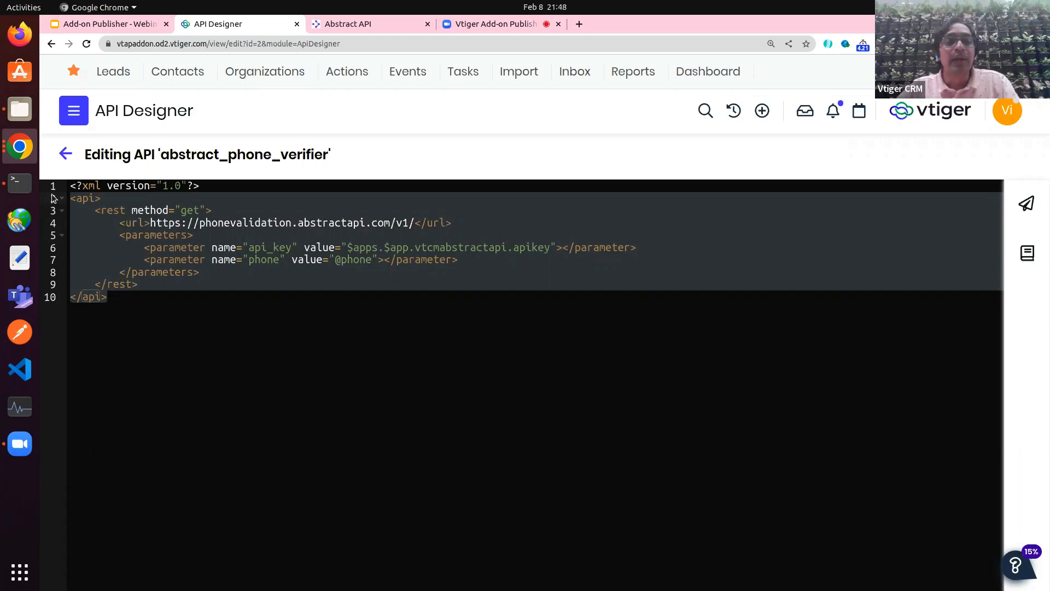
Step: Point out the XML's url tag and API name, then return to the API list
{"action": "left_click", "coordinate": [177, 248]}
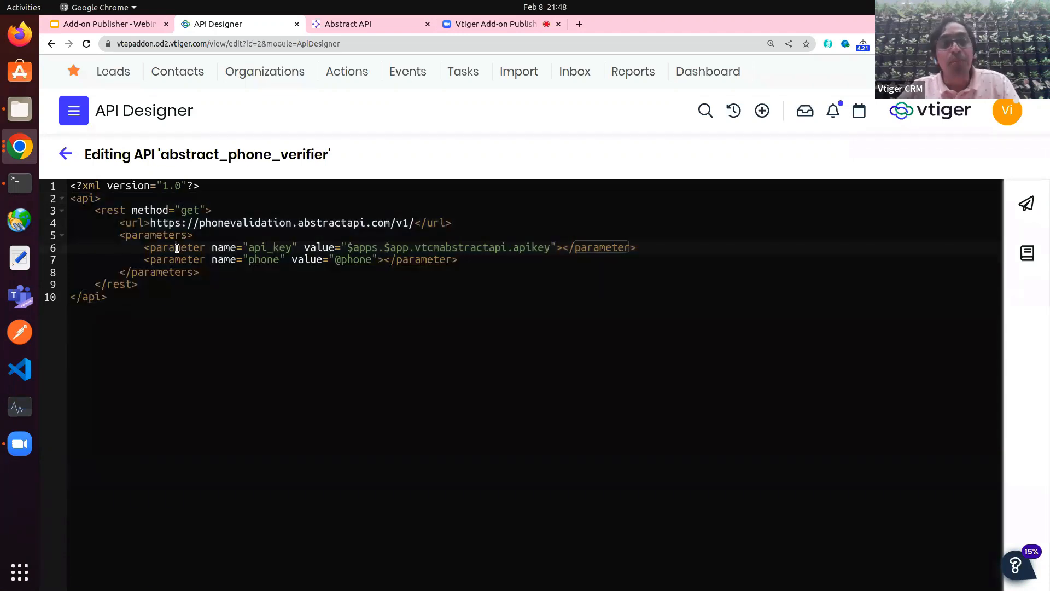
{"action": "left_click", "coordinate": [135, 224]}
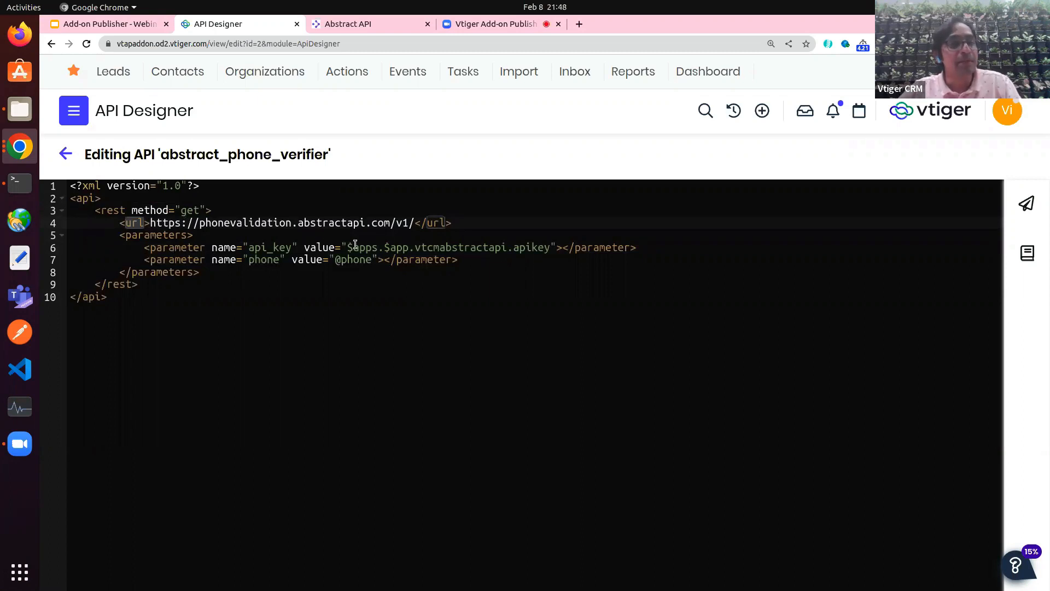
{"action": "double_click", "coordinate": [212, 154]}
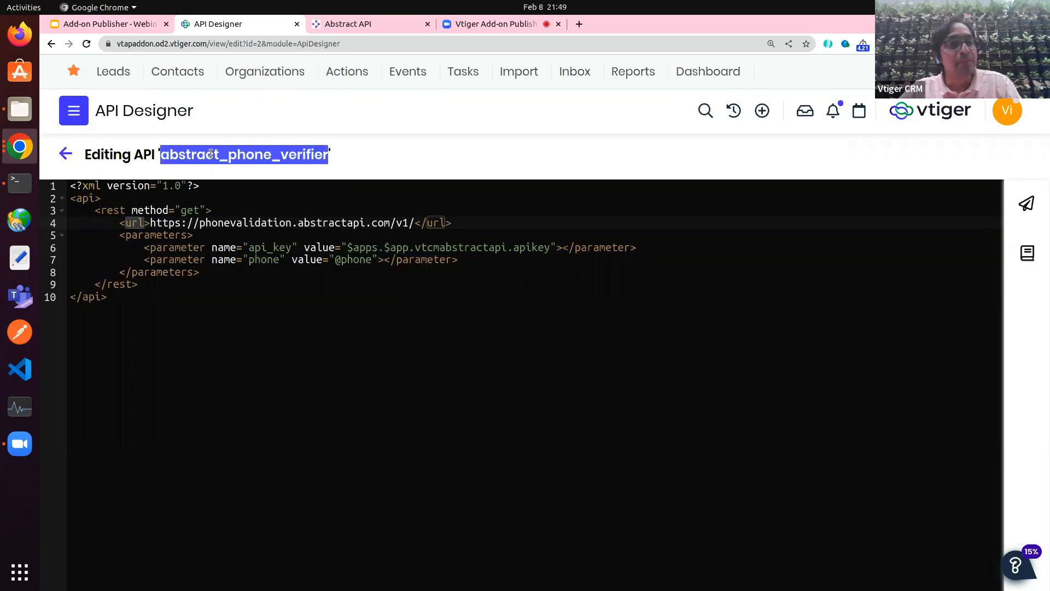
{"action": "left_click", "coordinate": [65, 153]}
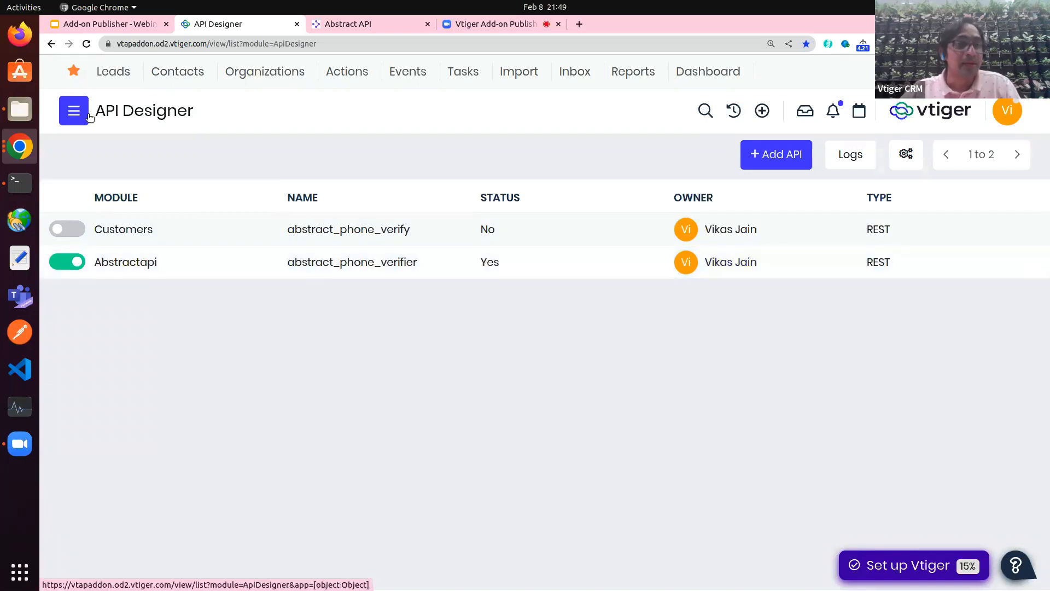
{"action": "left_click", "coordinate": [110, 27]}
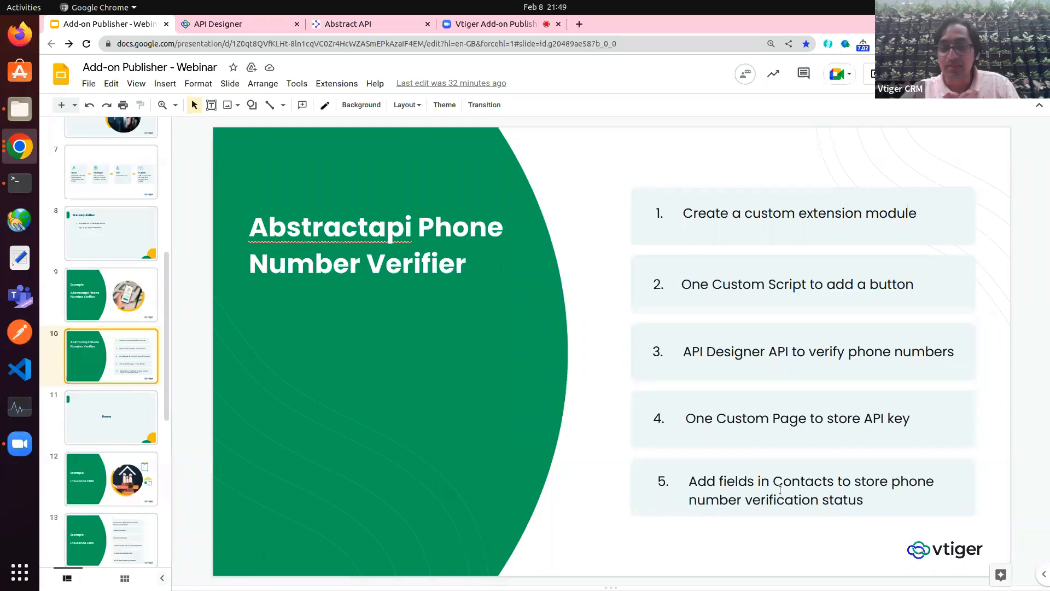
{"action": "left_click", "coordinate": [246, 24]}
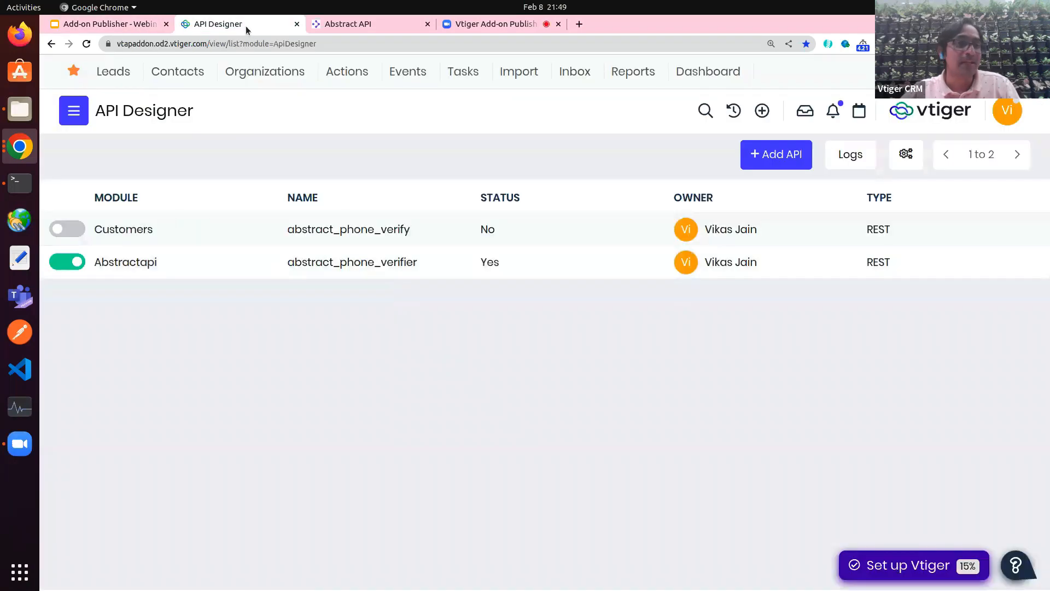
Step: Check the Phone Number Verification Status block in Contacts Fields & Layout, then return to My Contacts
{"action": "left_click", "coordinate": [177, 72]}
{"action": "key", "text": "ctrl+minus"}
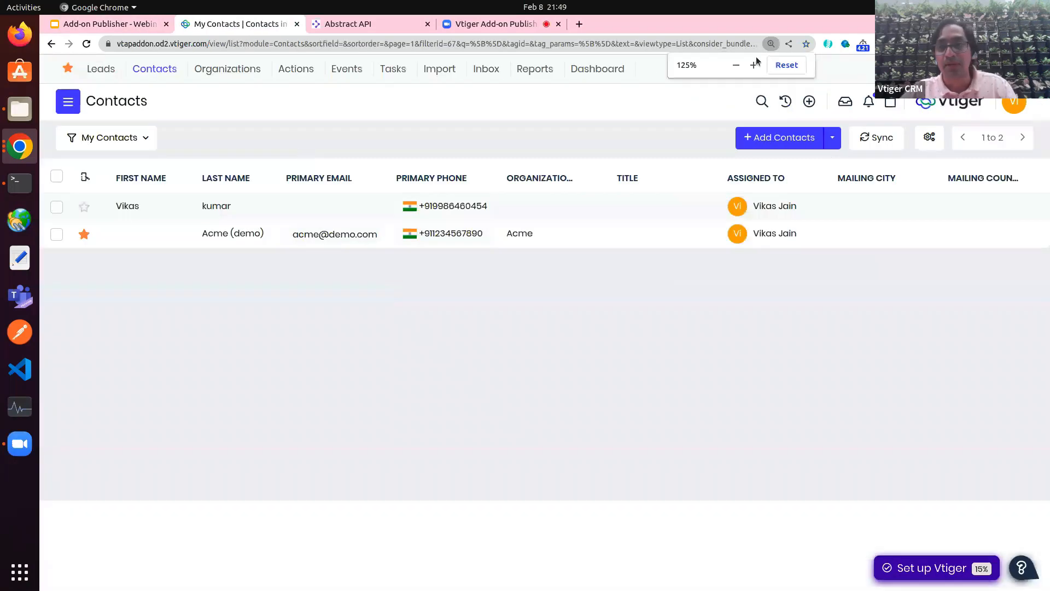
{"action": "key", "text": "ctrl+minus"}
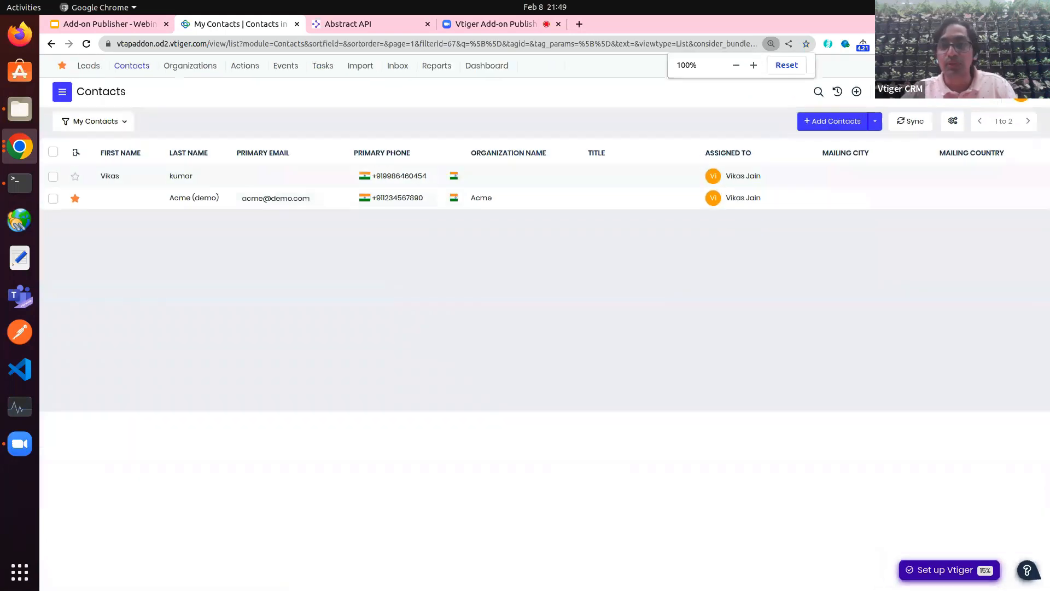
{"action": "key", "text": "ctrl+plus"}
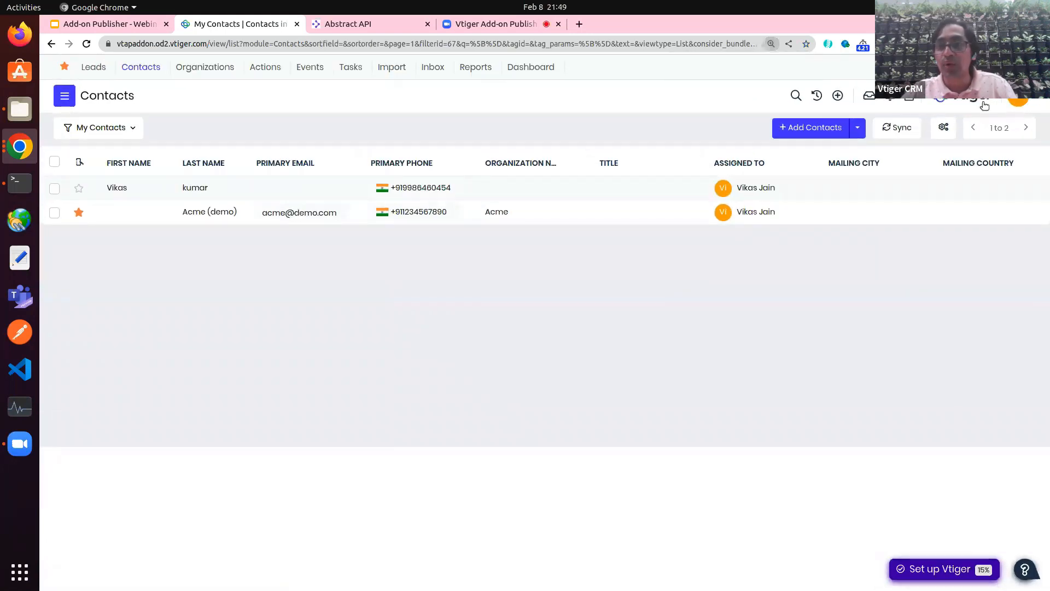
{"action": "left_click", "coordinate": [943, 127]}
{"action": "left_click", "coordinate": [870, 175]}
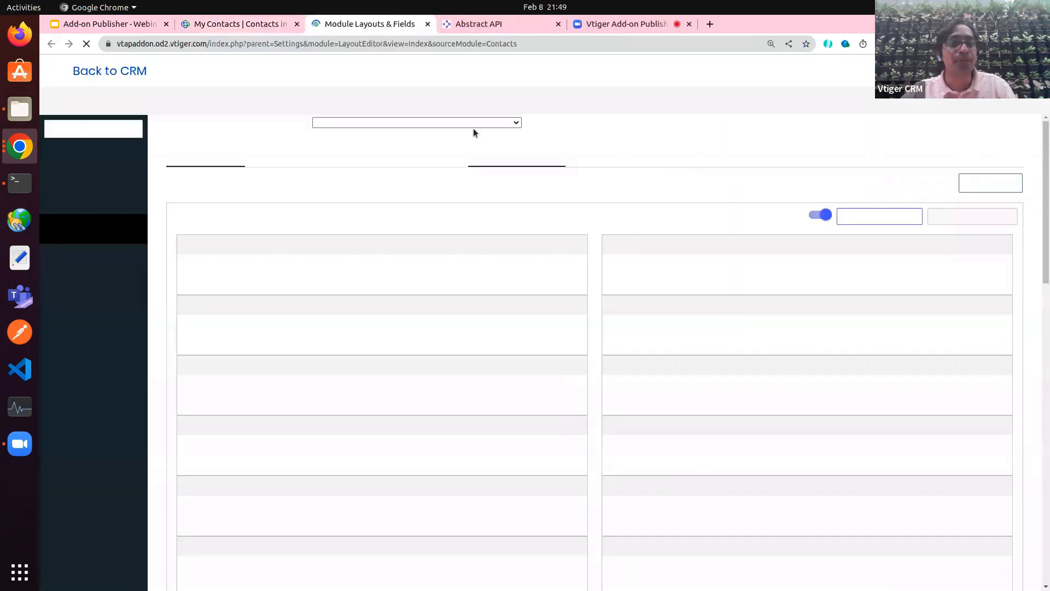
{"action": "scroll", "coordinate": [416, 382], "scroll_direction": "down", "scroll_amount": 15}
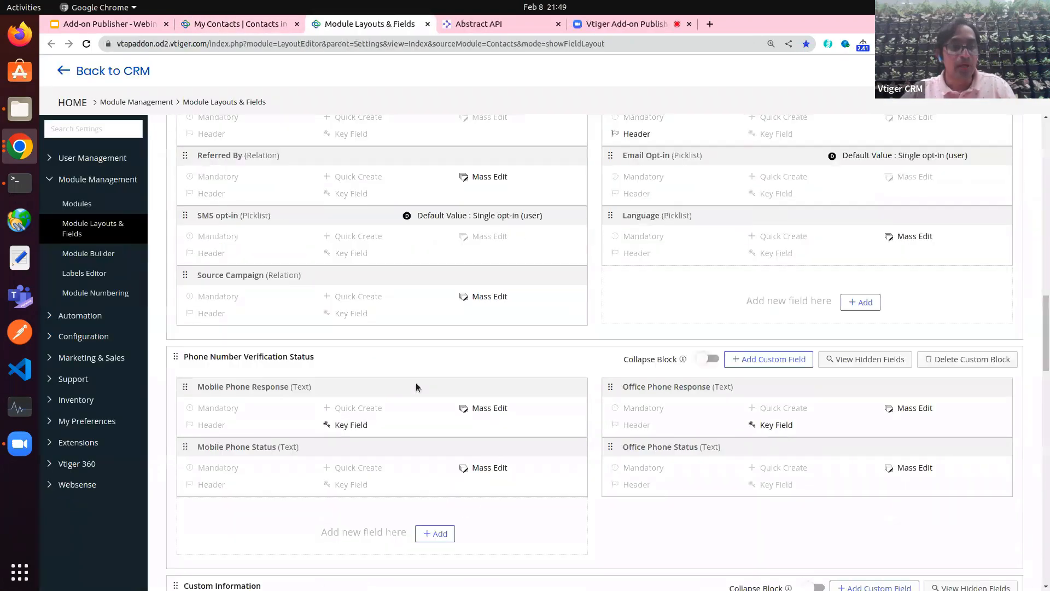
{"action": "scroll", "coordinate": [417, 386], "scroll_direction": "down", "scroll_amount": 15}
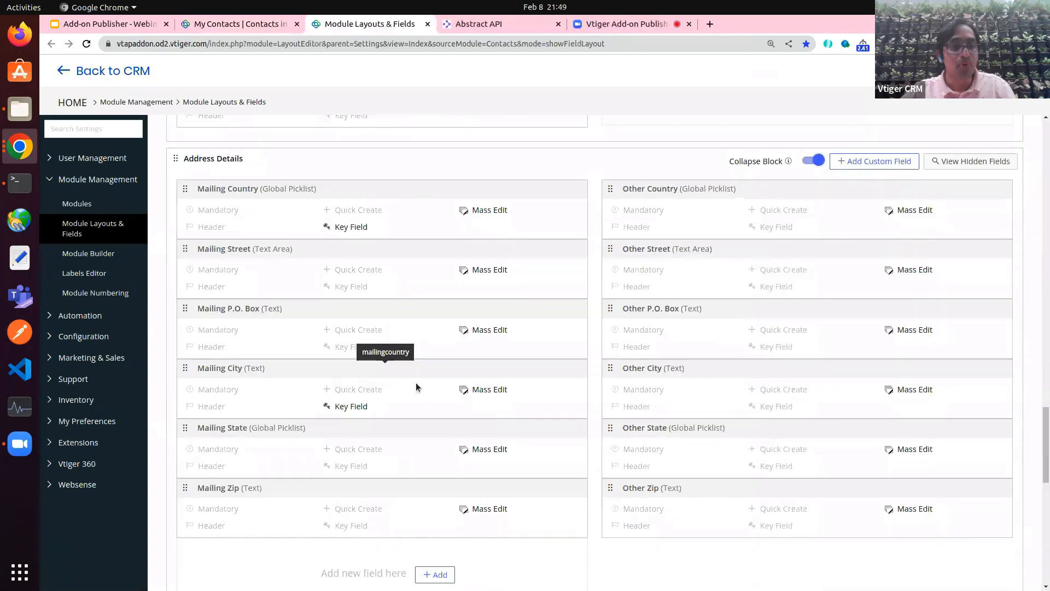
{"action": "scroll", "coordinate": [416, 382], "scroll_direction": "up", "scroll_amount": 20}
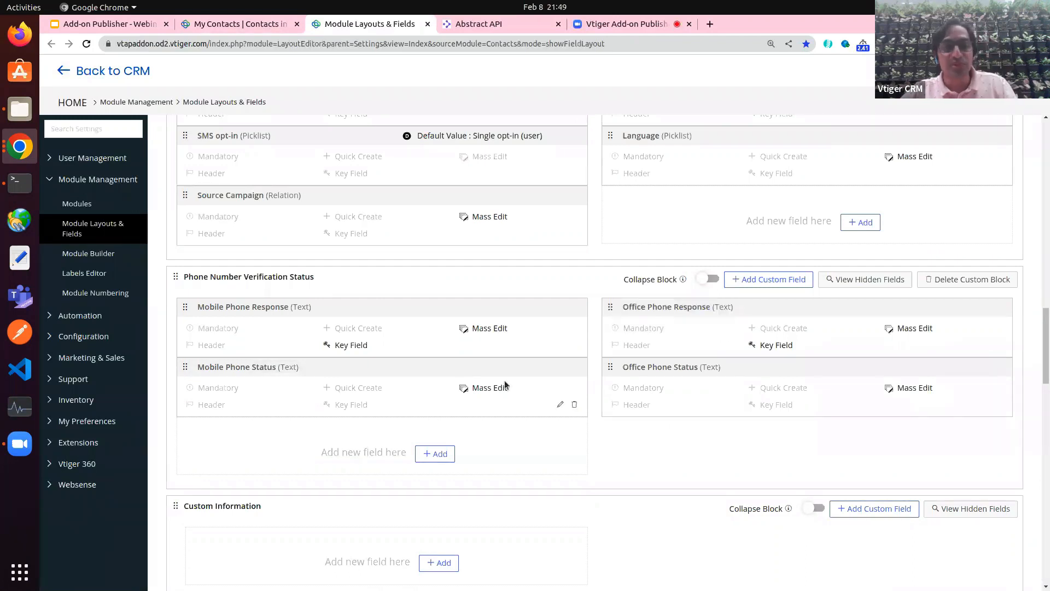
{"action": "left_click", "coordinate": [229, 24]}
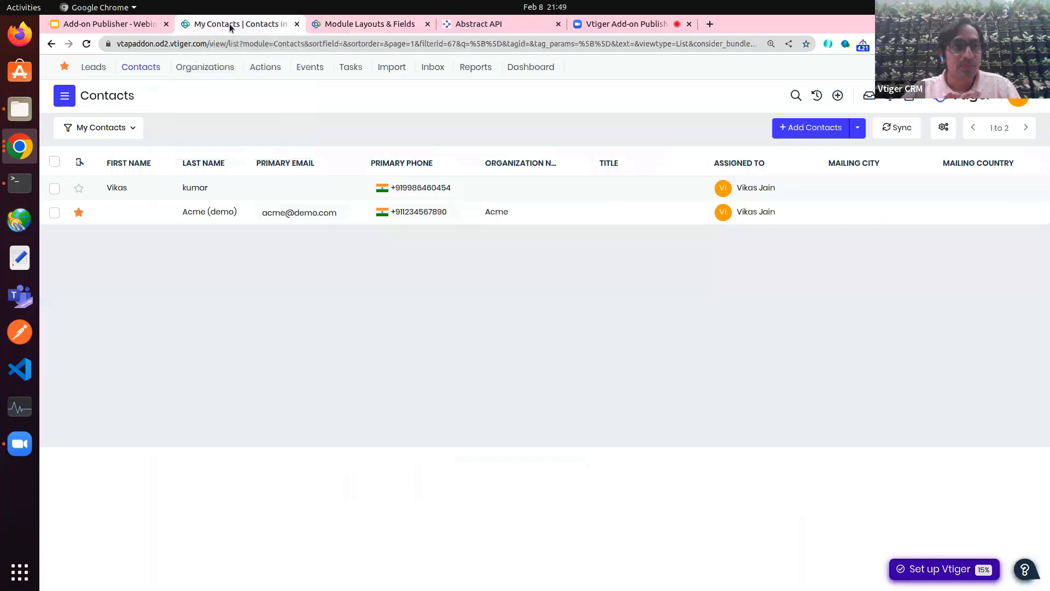
Step: Check the first contact's office phone verification response and status, then go back to Contacts
{"action": "left_click", "coordinate": [341, 193]}
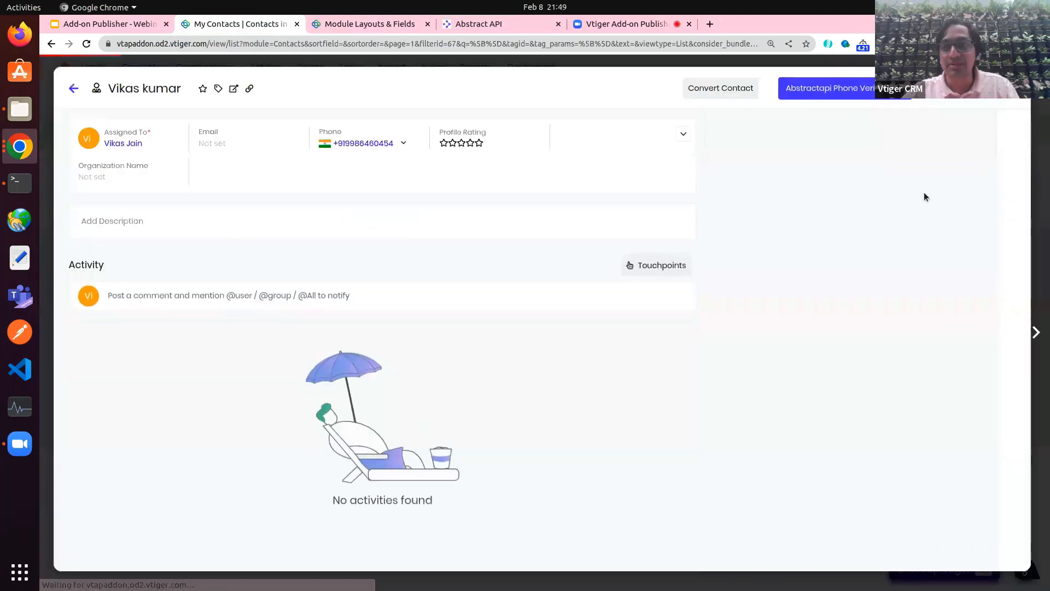
{"action": "left_click", "coordinate": [813, 203]}
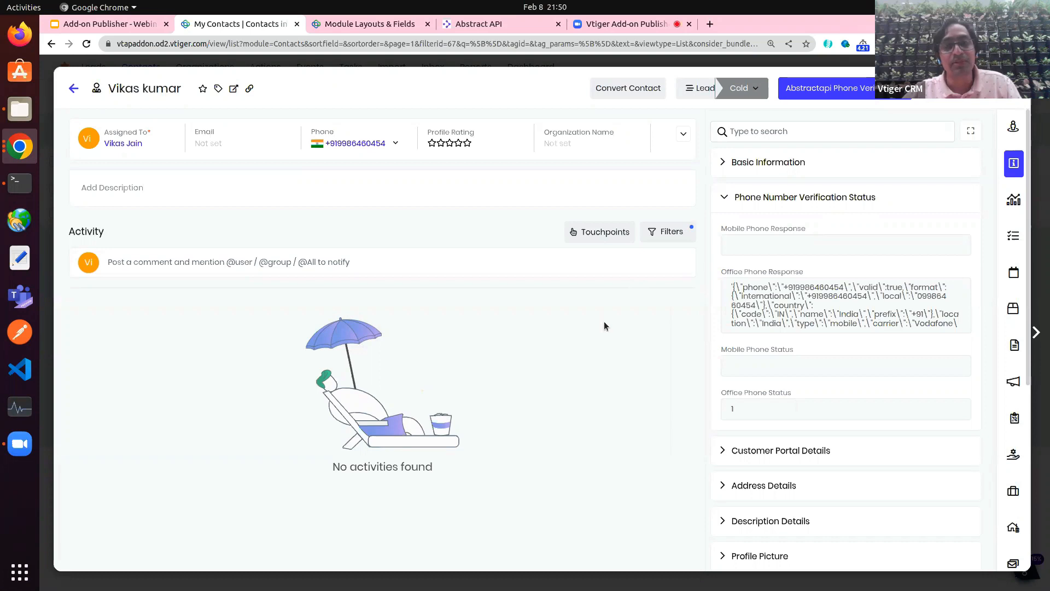
{"action": "left_click", "coordinate": [406, 204]}
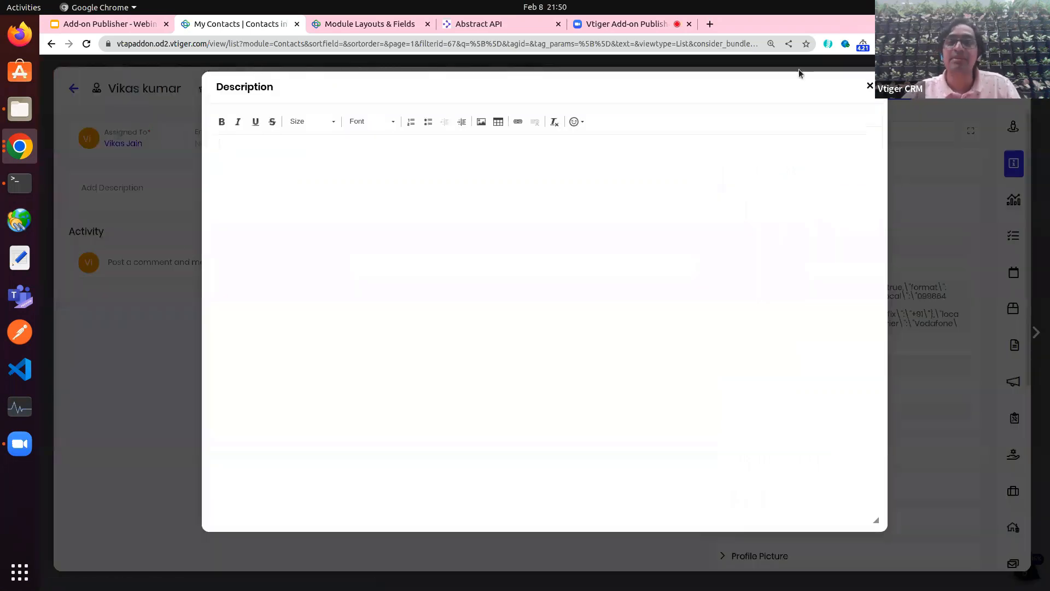
{"action": "left_click", "coordinate": [870, 87]}
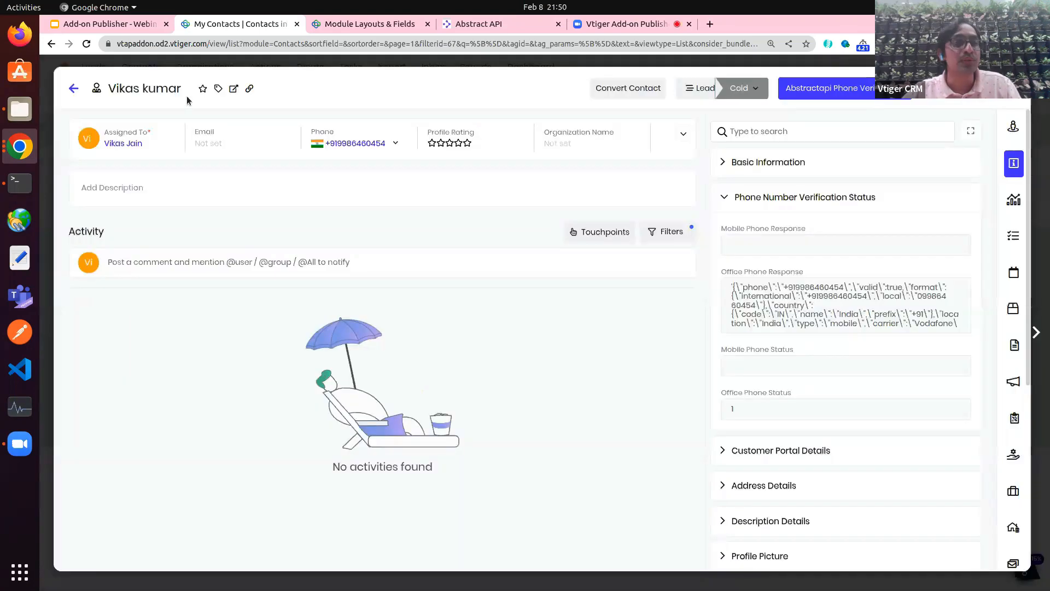
{"action": "left_click", "coordinate": [74, 91]}
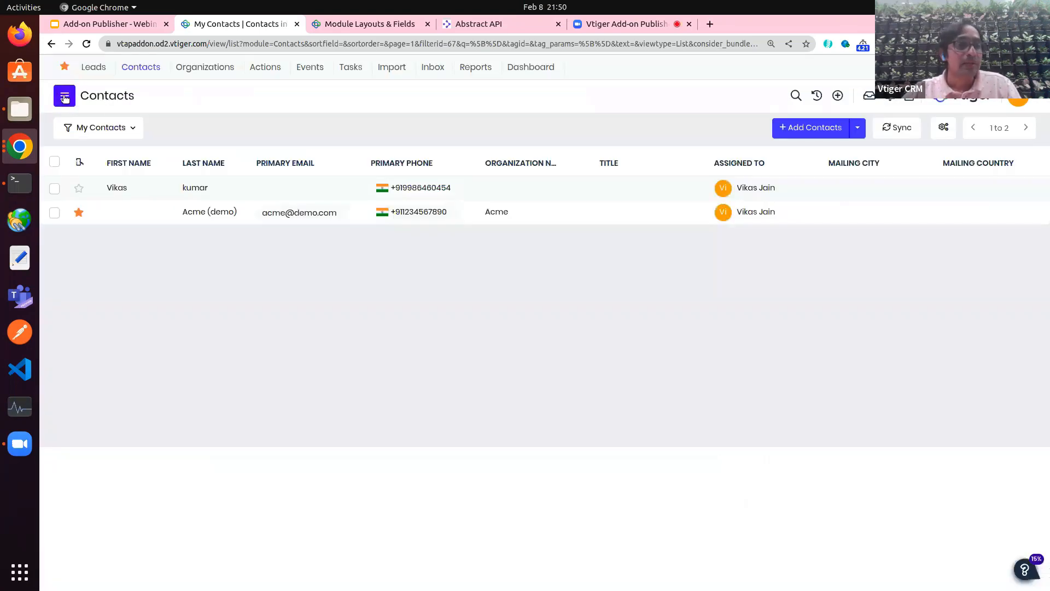
{"action": "left_click", "coordinate": [64, 96]}
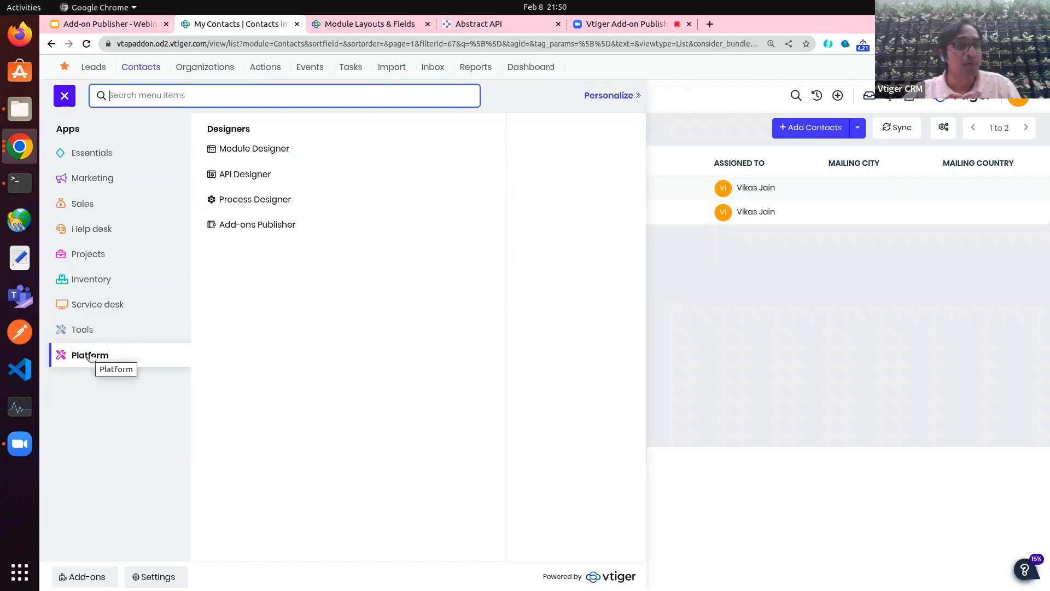
Step: Start a new add-on in Add-ons Publisher to reach the add-on type choice
{"action": "left_click", "coordinate": [247, 229]}
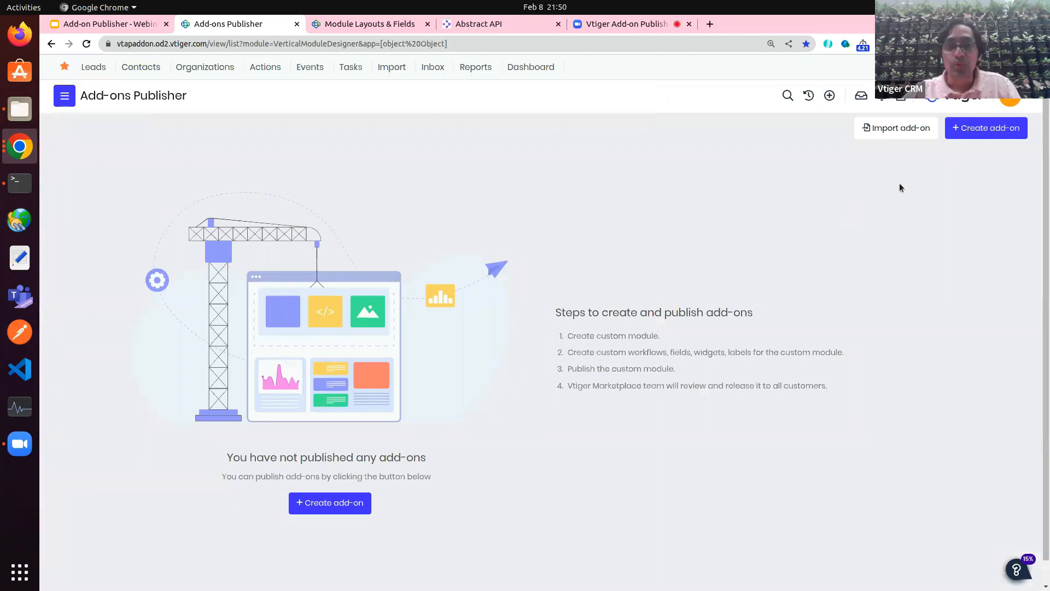
{"action": "left_click", "coordinate": [988, 135]}
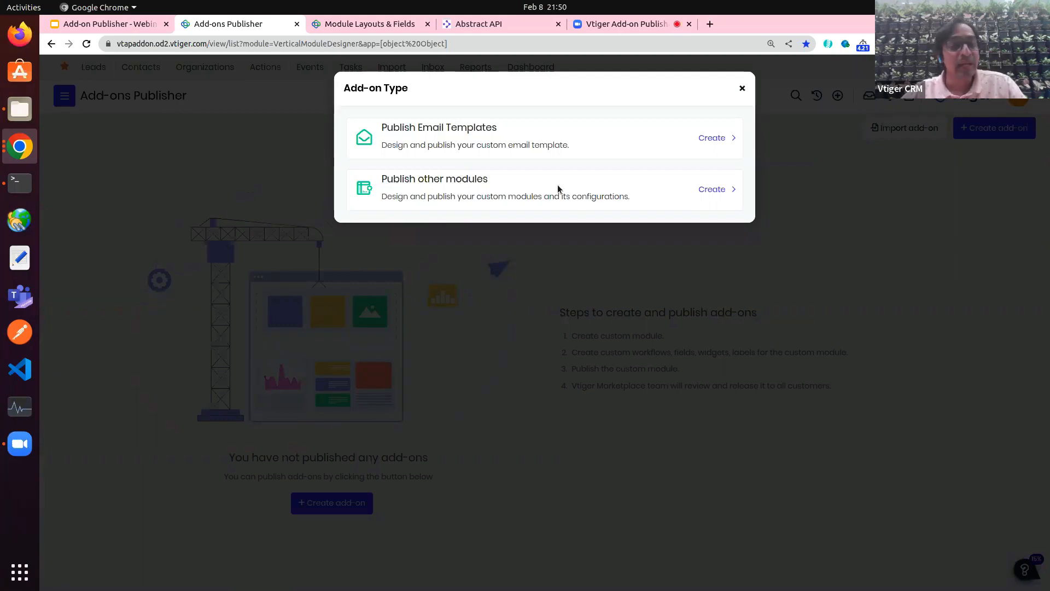
{"action": "left_click", "coordinate": [713, 189]}
Step: Name the new add-on 'Abstract Phone Verifier'
{"action": "left_click", "coordinate": [322, 131]}
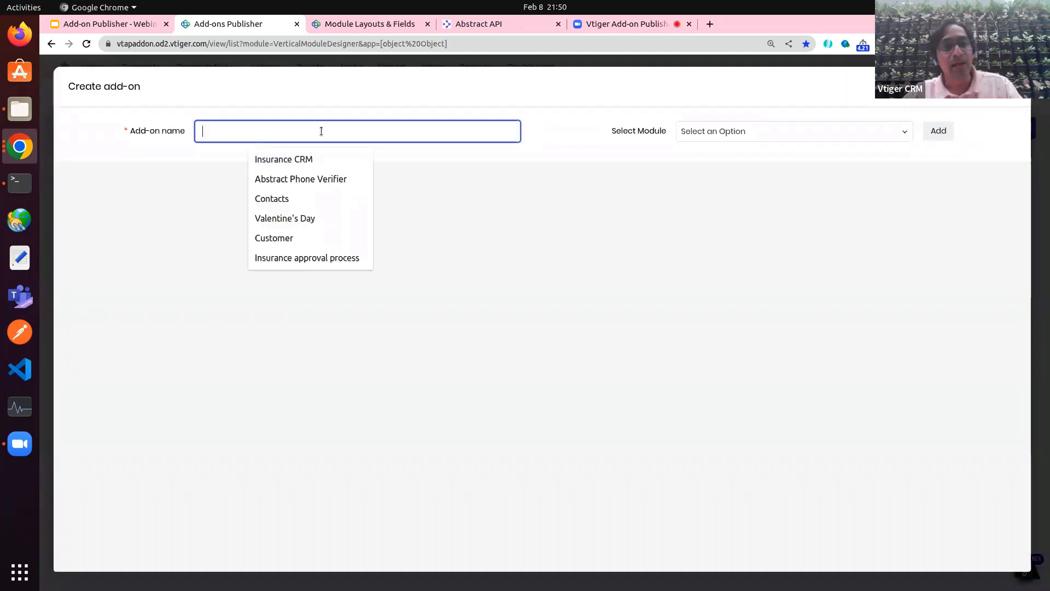
{"action": "type", "text": "A"}
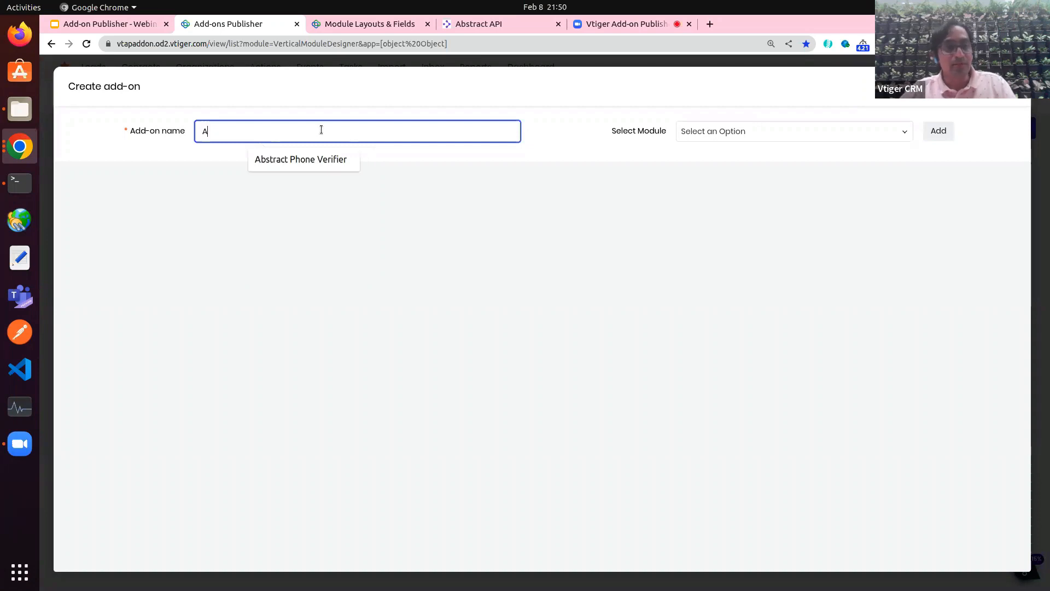
{"action": "key", "text": "Down"}
{"action": "key", "text": "Return"}
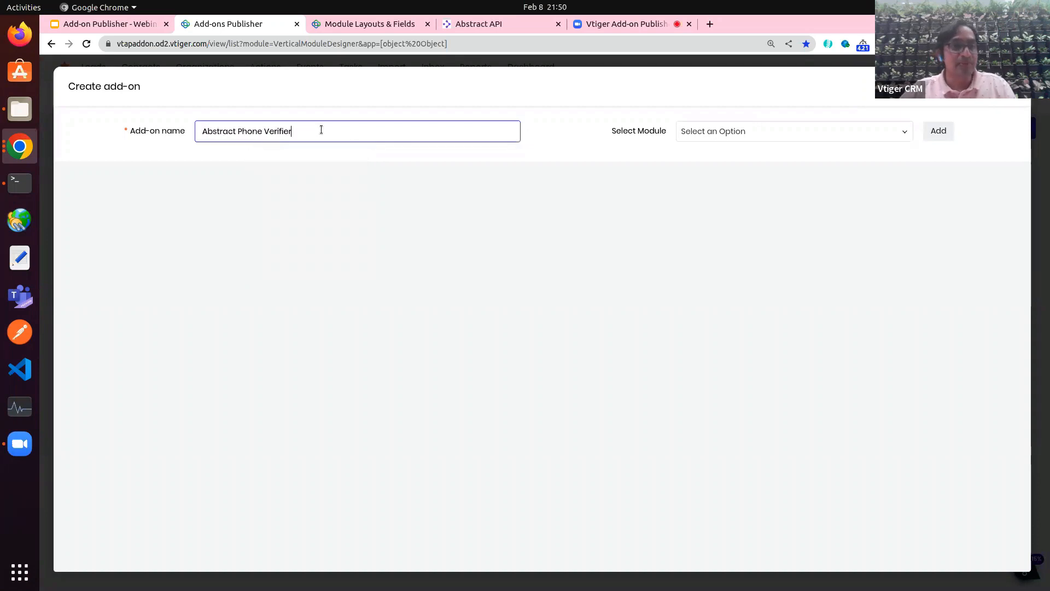
Step: Add the Abstractapi module to the add-on
{"action": "left_click", "coordinate": [835, 131]}
{"action": "type", "text": "abs"}
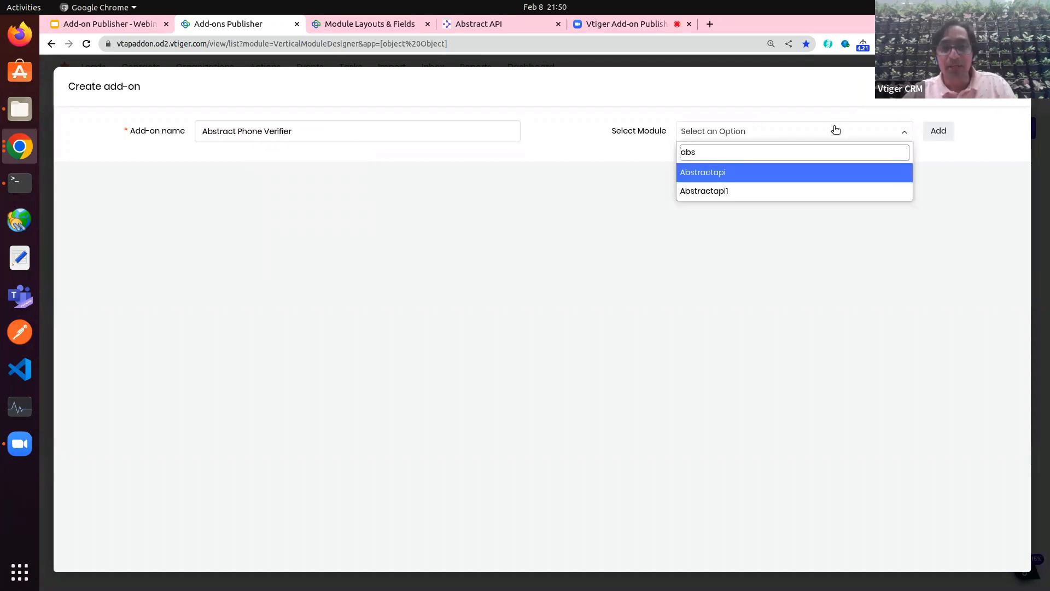
{"action": "double_click", "coordinate": [651, 131]}
{"action": "left_click", "coordinate": [707, 133]}
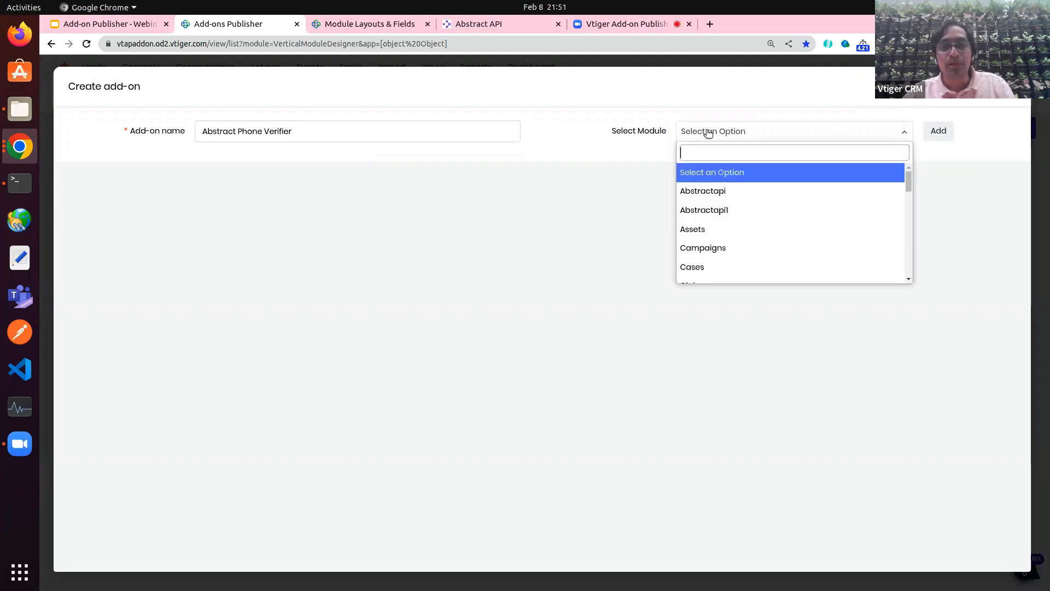
{"action": "left_click", "coordinate": [706, 193]}
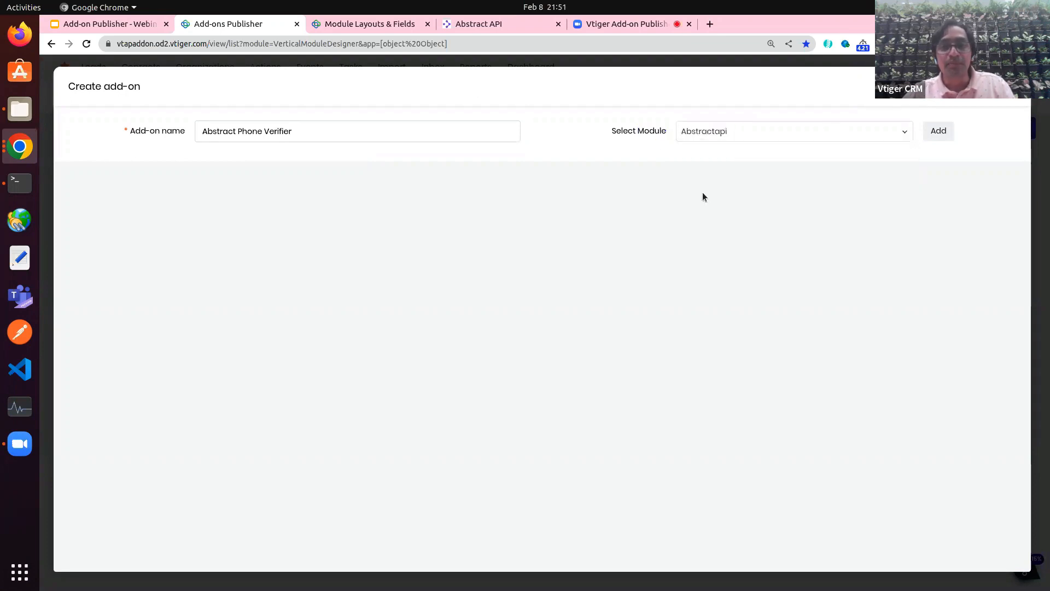
{"action": "left_click", "coordinate": [938, 132]}
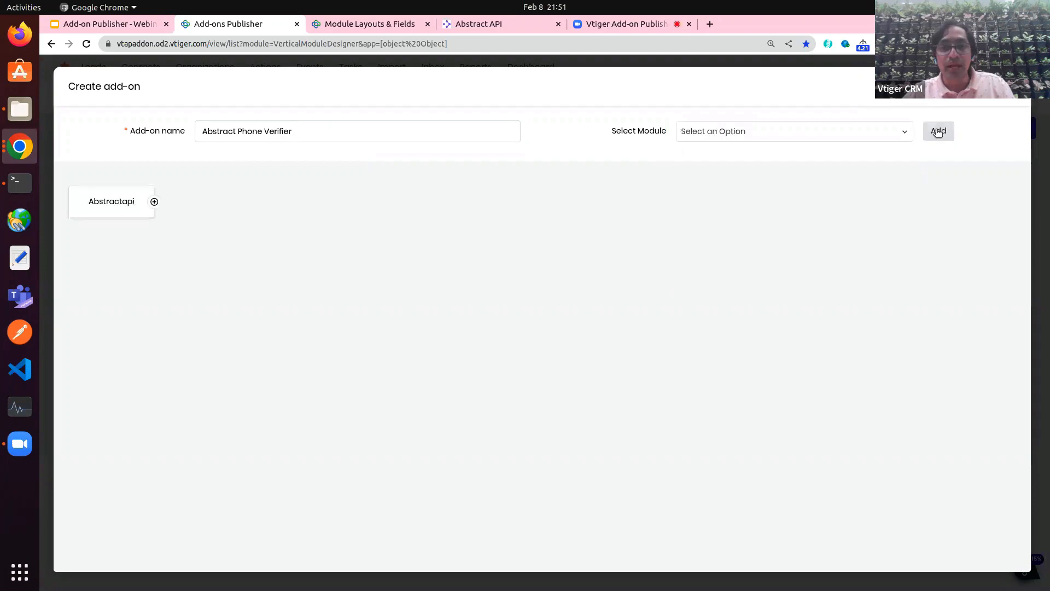
{"action": "left_click", "coordinate": [113, 211]}
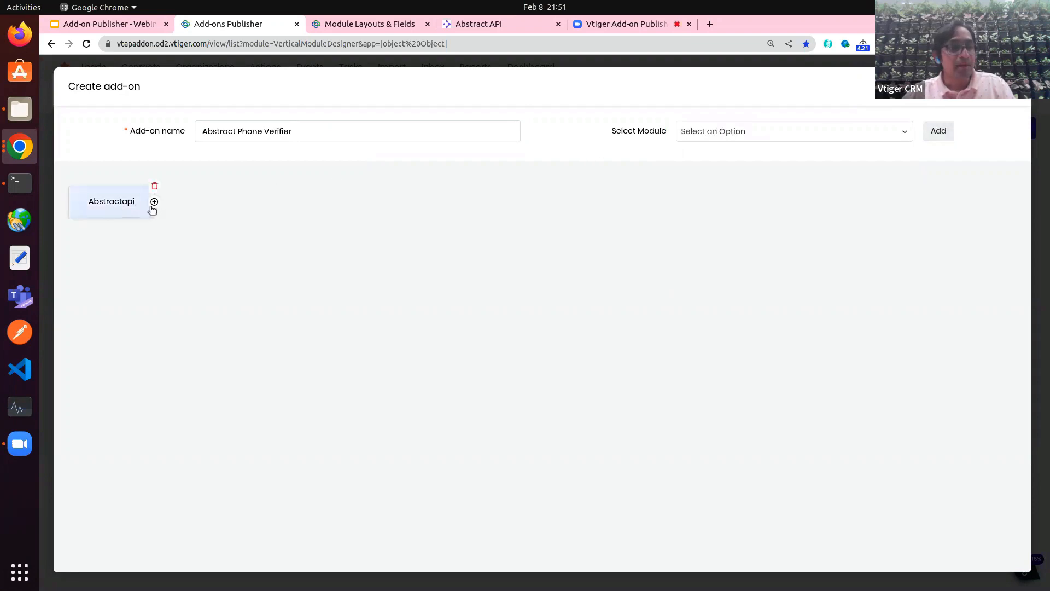
Step: Include the API, TAP Scripts and TAP Pages features for Abstractapi
{"action": "mouse_move", "coordinate": [155, 203]}
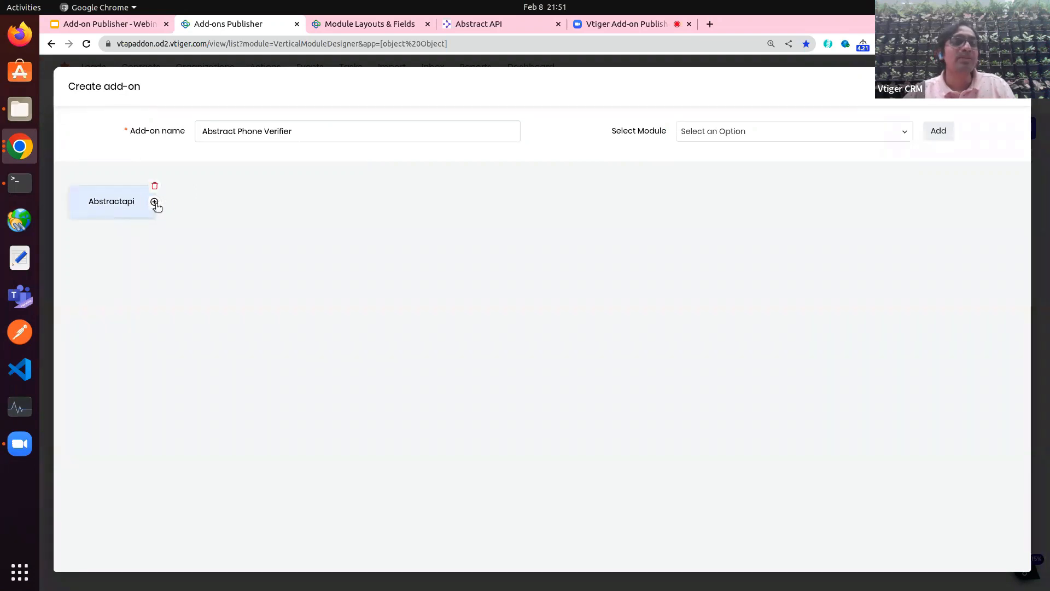
{"action": "left_click", "coordinate": [155, 202]}
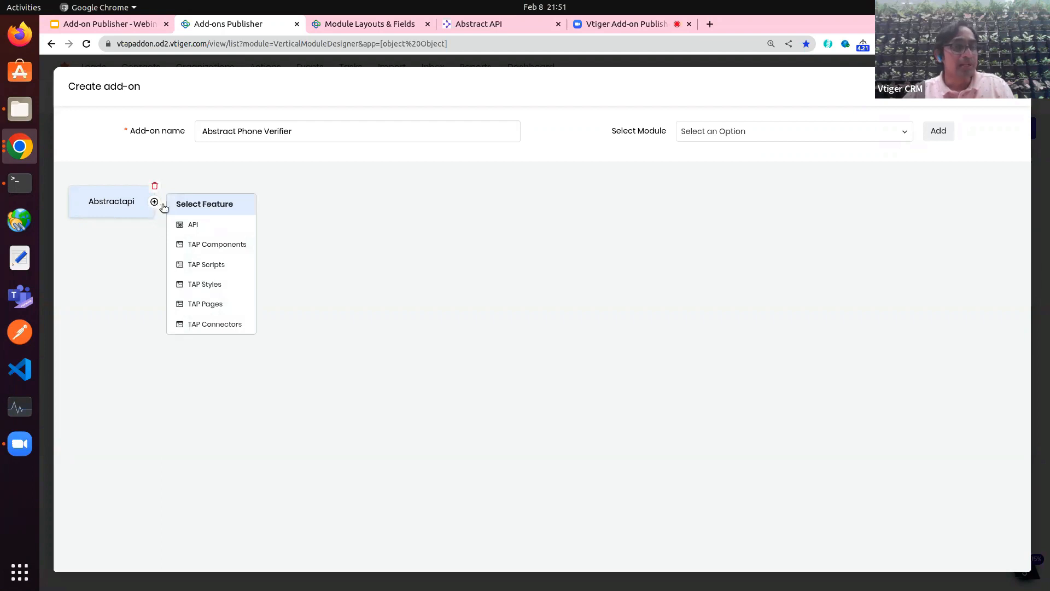
{"action": "left_click", "coordinate": [206, 229]}
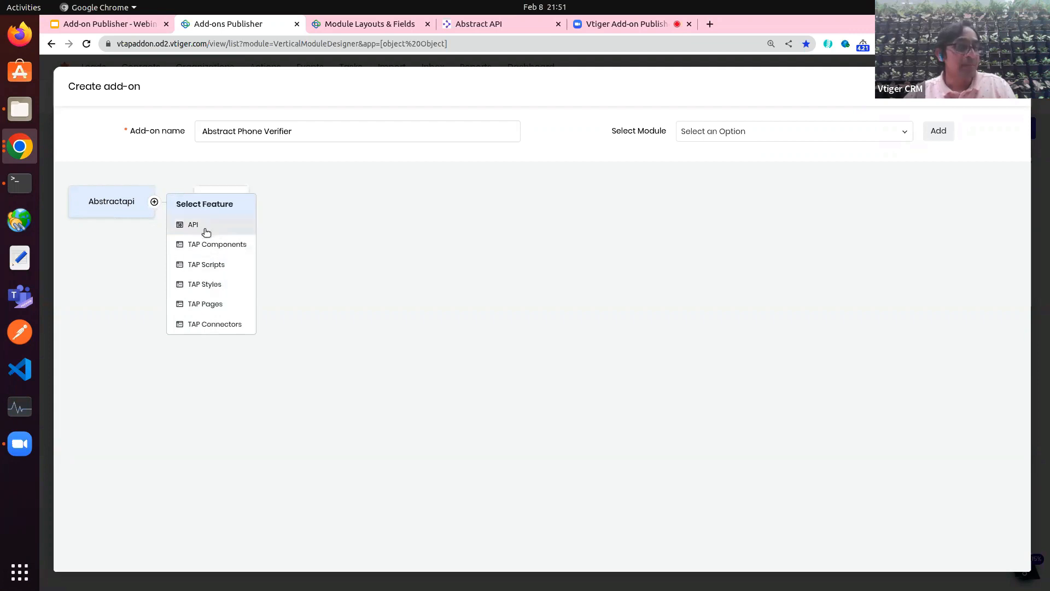
{"action": "left_click", "coordinate": [211, 265]}
{"action": "left_click", "coordinate": [222, 309]}
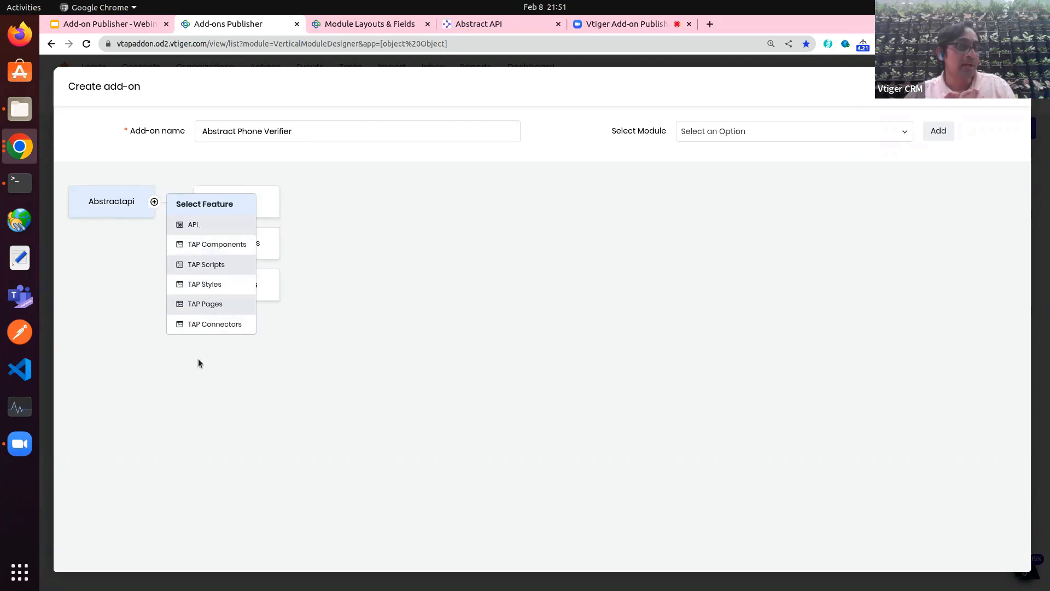
{"action": "left_click", "coordinate": [120, 259]}
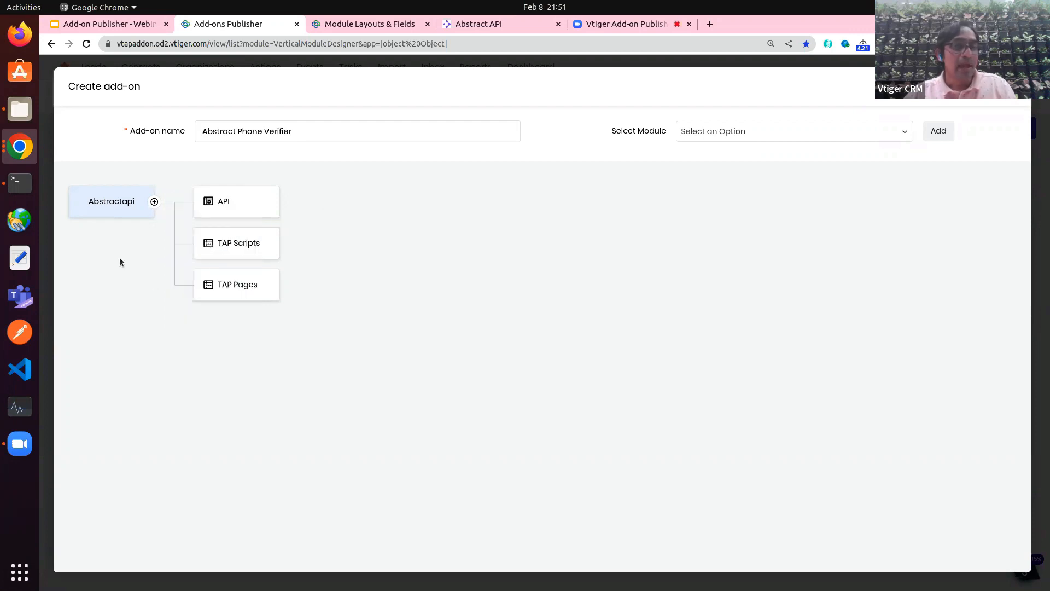
{"action": "left_click", "coordinate": [750, 130]}
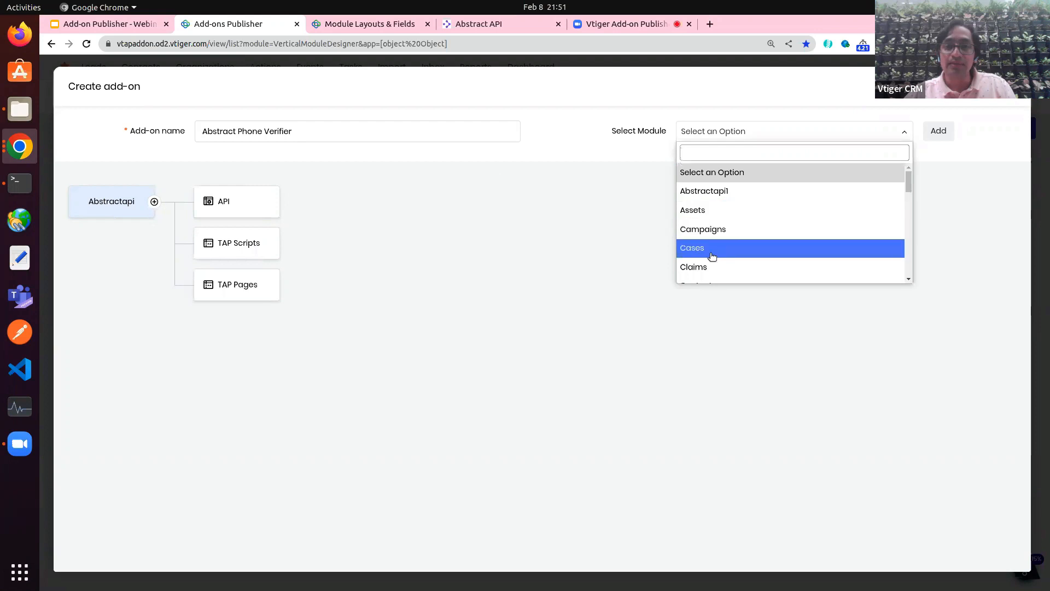
{"action": "scroll", "coordinate": [710, 249], "scroll_direction": "down", "scroll_amount": 3}
Step: Add the Contacts module alongside Abstractapi and attach its Fields feature
{"action": "left_click", "coordinate": [703, 212]}
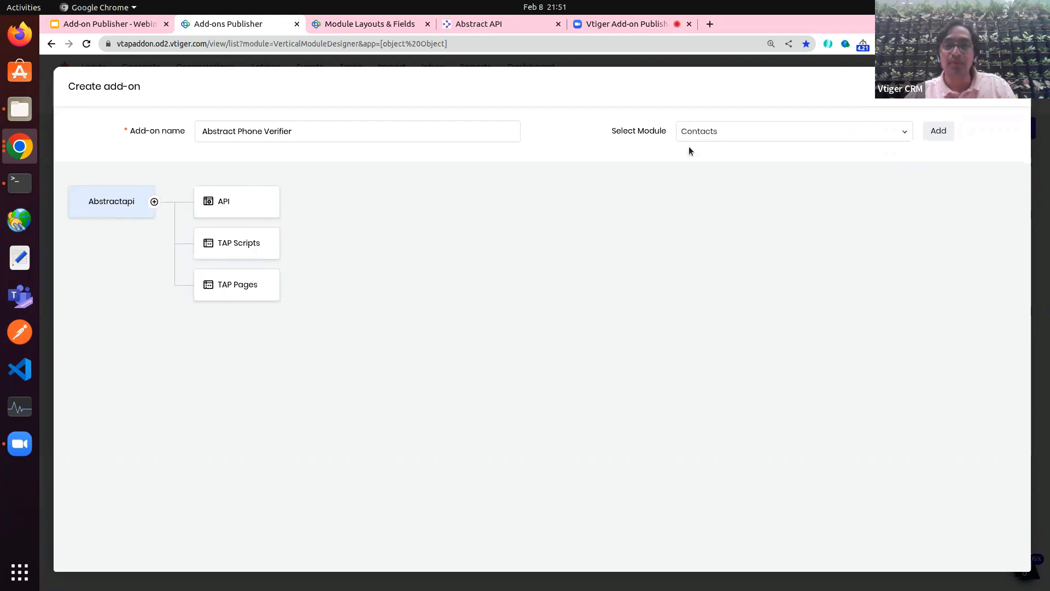
{"action": "left_click", "coordinate": [939, 132]}
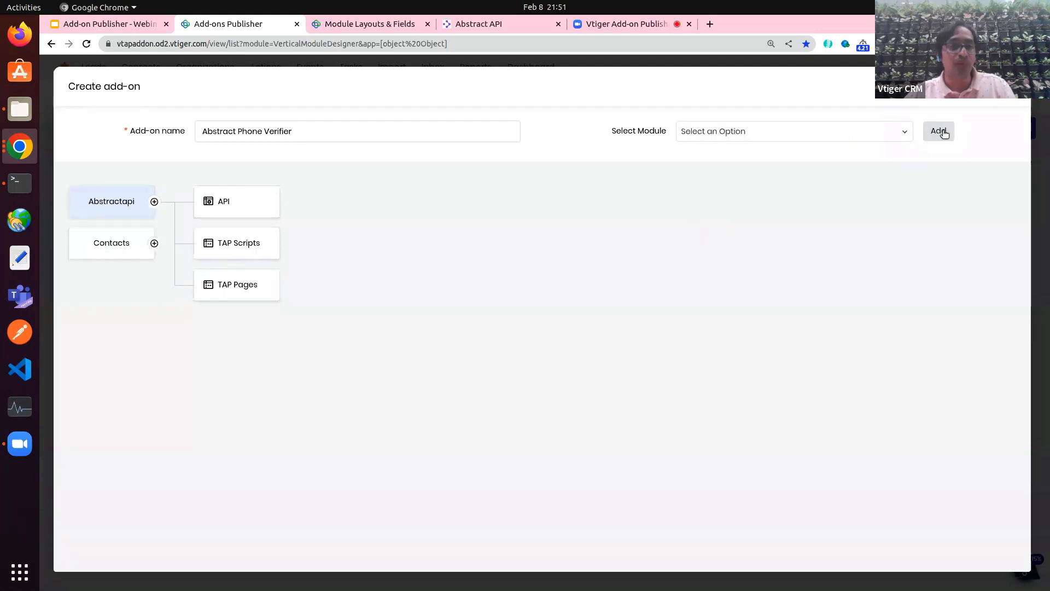
{"action": "left_click", "coordinate": [118, 253]}
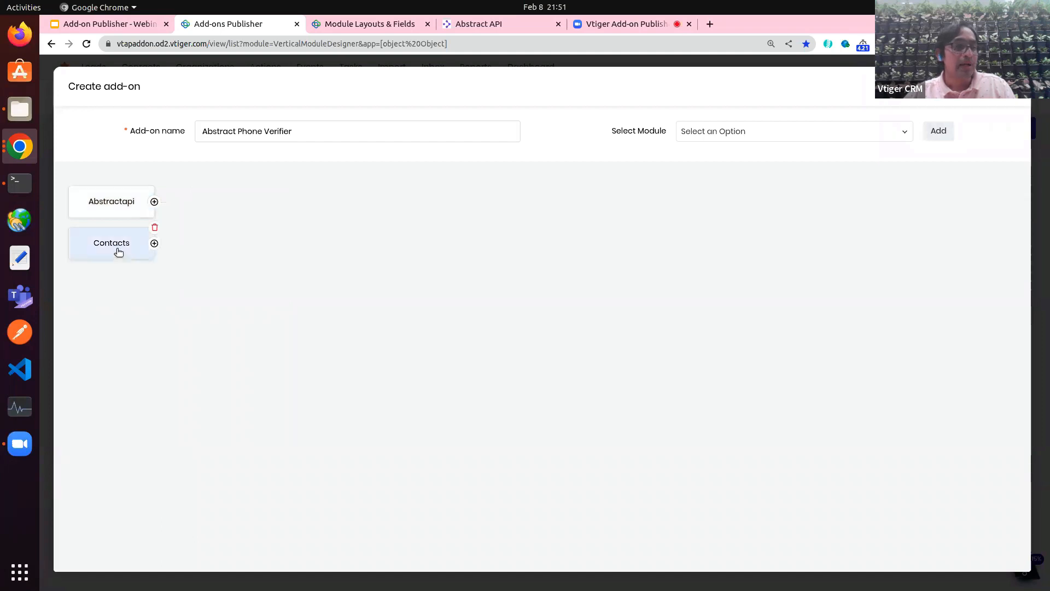
{"action": "left_click", "coordinate": [155, 245]}
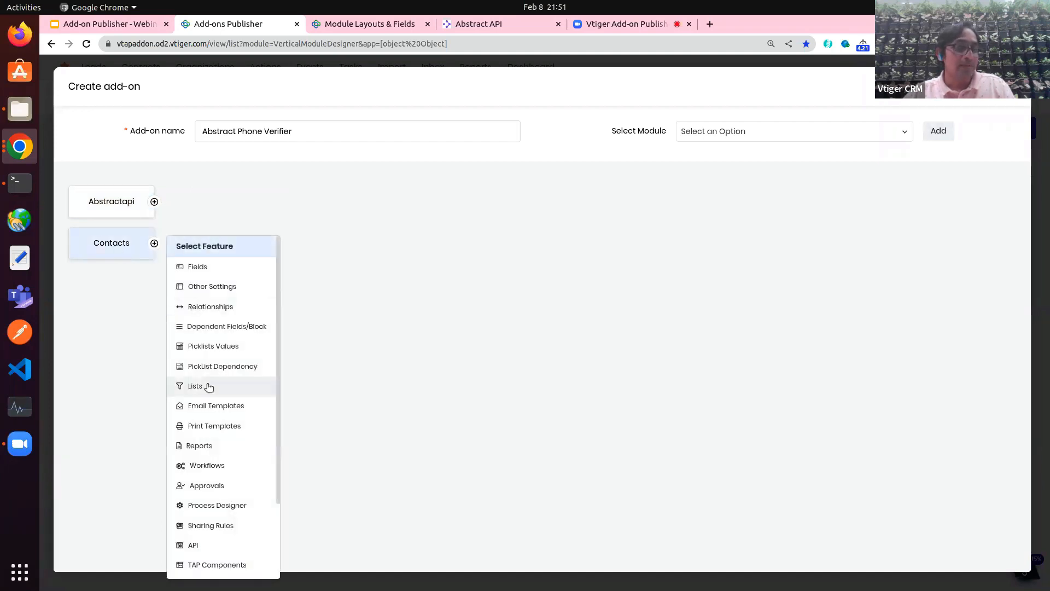
{"action": "scroll", "coordinate": [216, 448], "scroll_direction": "down", "scroll_amount": 2}
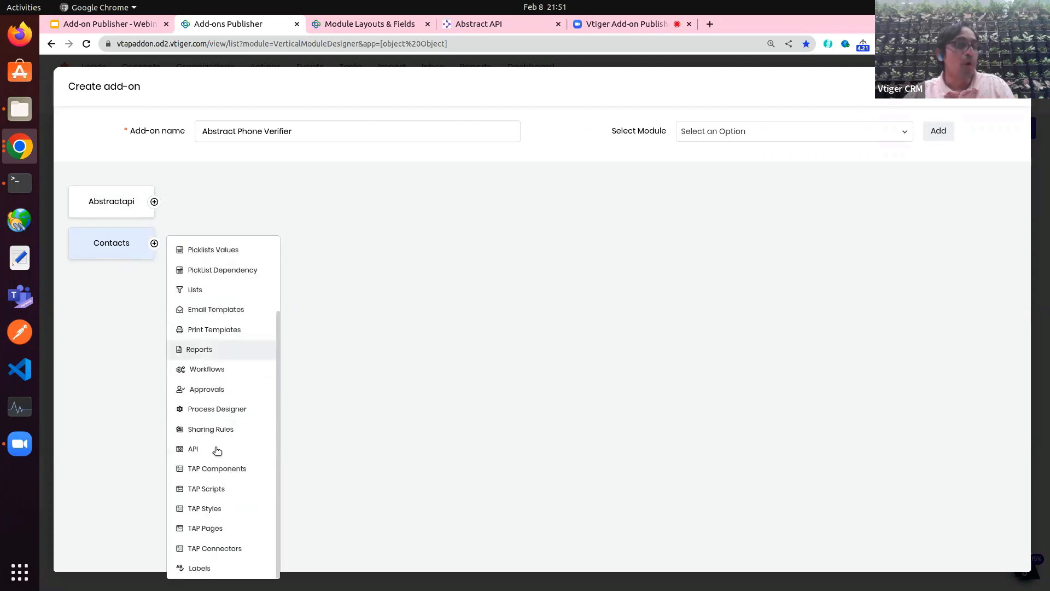
{"action": "scroll", "coordinate": [217, 450], "scroll_direction": "up", "scroll_amount": 2}
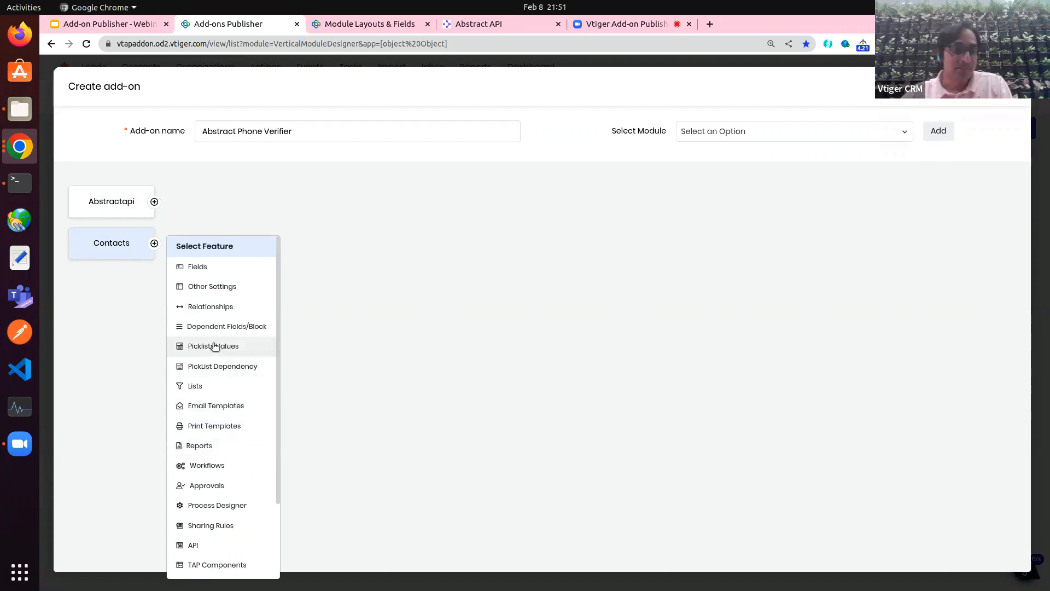
{"action": "left_click", "coordinate": [198, 267]}
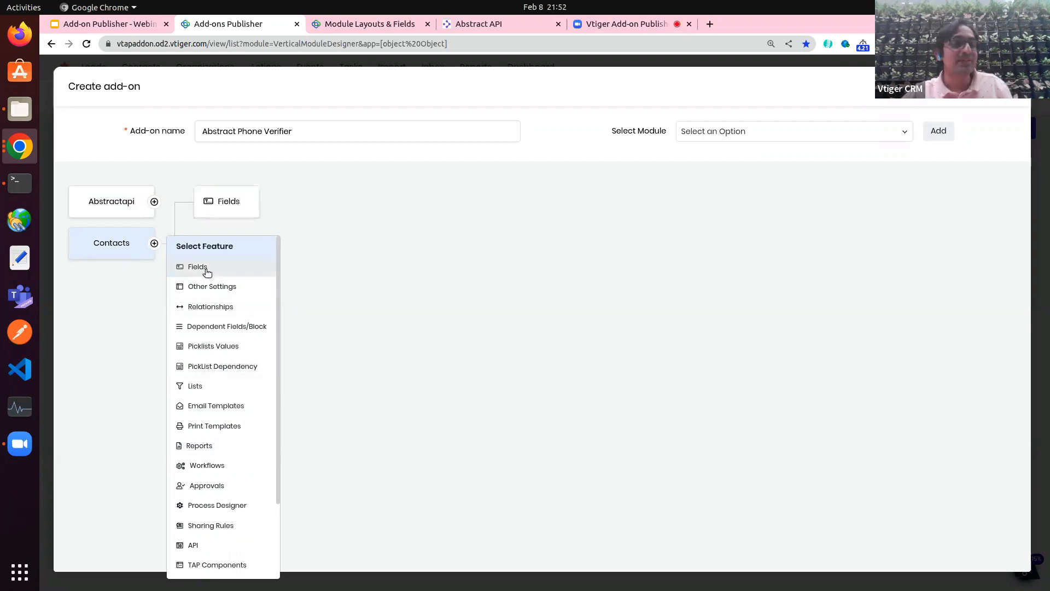
Step: Include all four Contacts phone verification fields
{"action": "left_click", "coordinate": [374, 242]}
{"action": "left_click", "coordinate": [233, 202]}
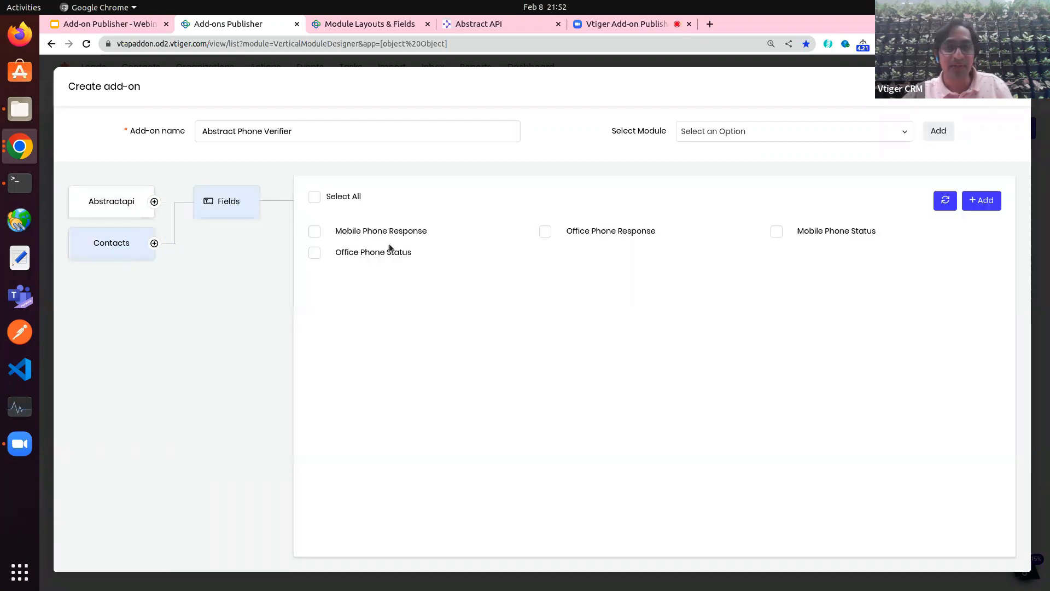
{"action": "left_click", "coordinate": [359, 237]}
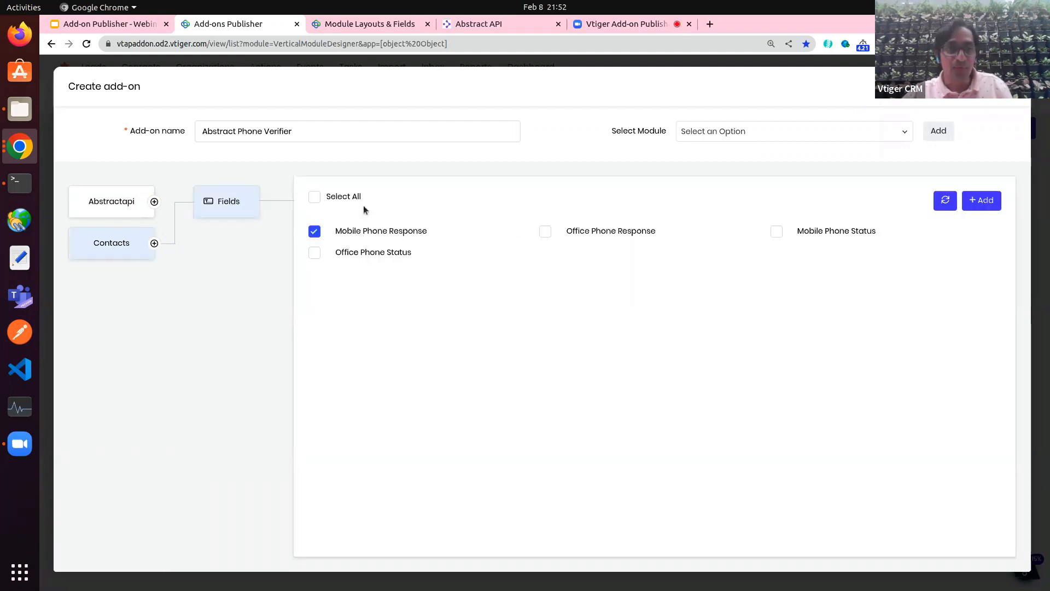
{"action": "left_click", "coordinate": [315, 198]}
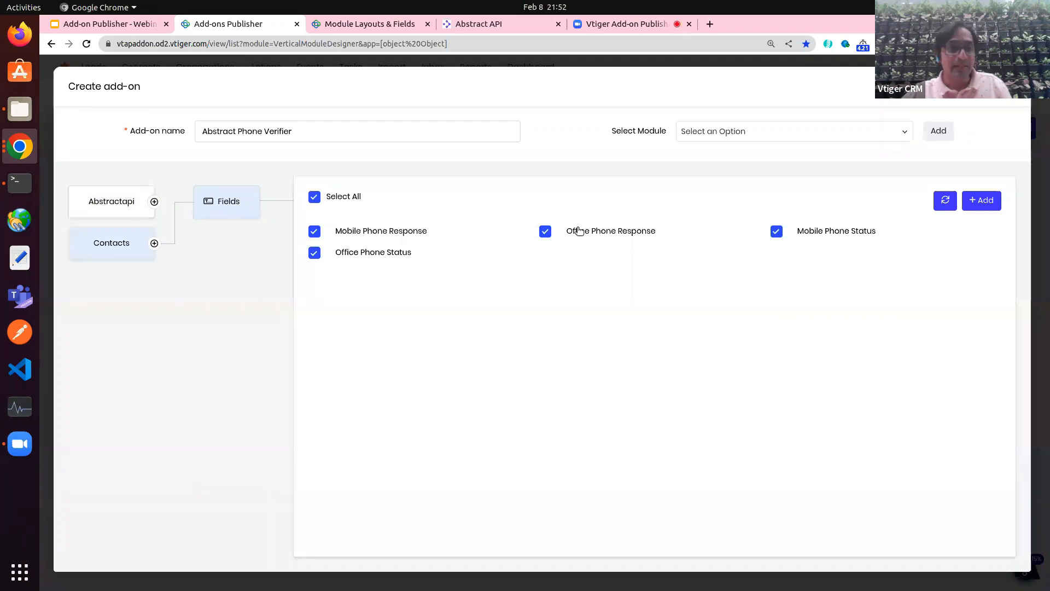
Step: Include the abstract_phone_verifier API, Register script and Settings page, then save as draft
{"action": "left_click", "coordinate": [131, 215]}
{"action": "left_click", "coordinate": [222, 206]}
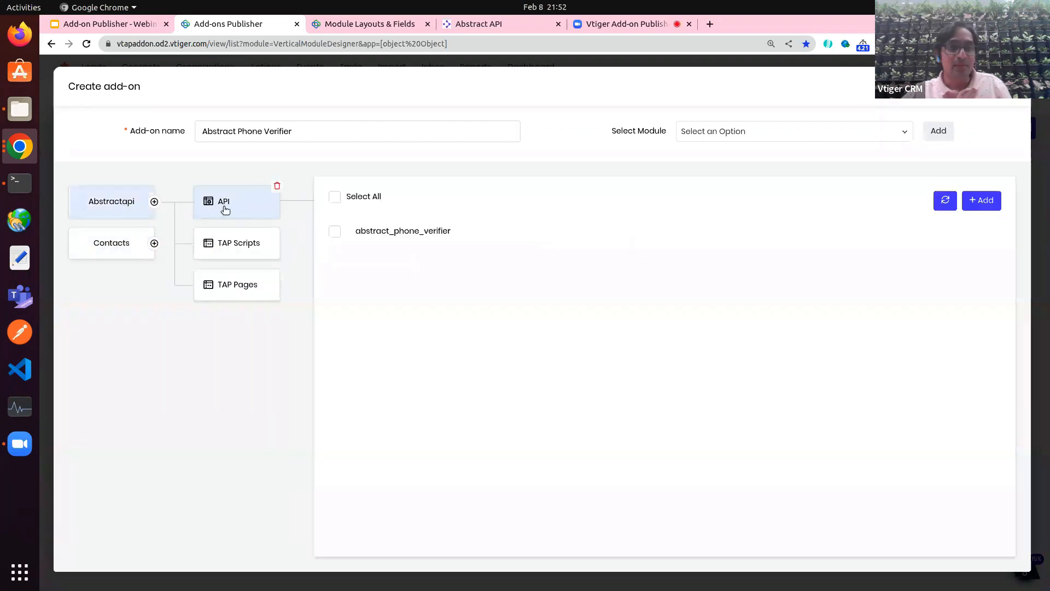
{"action": "left_click", "coordinate": [337, 199]}
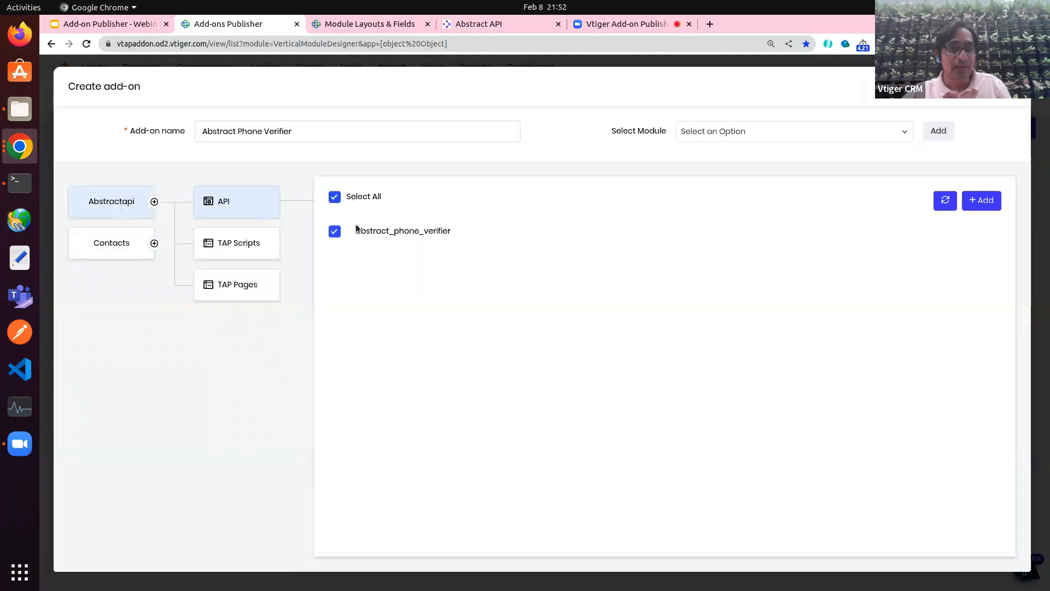
{"action": "left_click", "coordinate": [241, 241]}
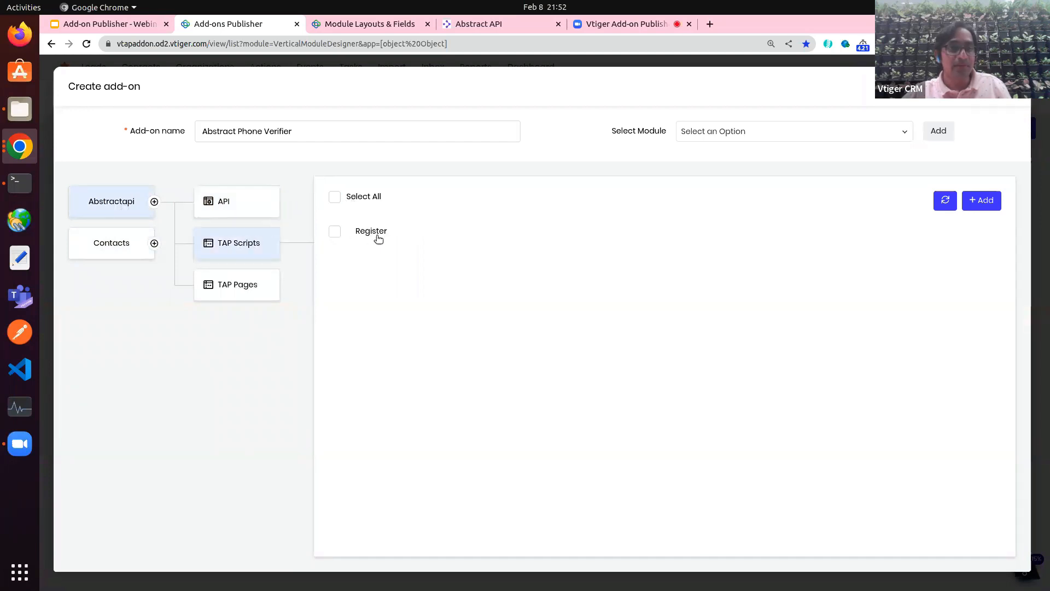
{"action": "left_click", "coordinate": [333, 199]}
{"action": "left_click", "coordinate": [246, 284]}
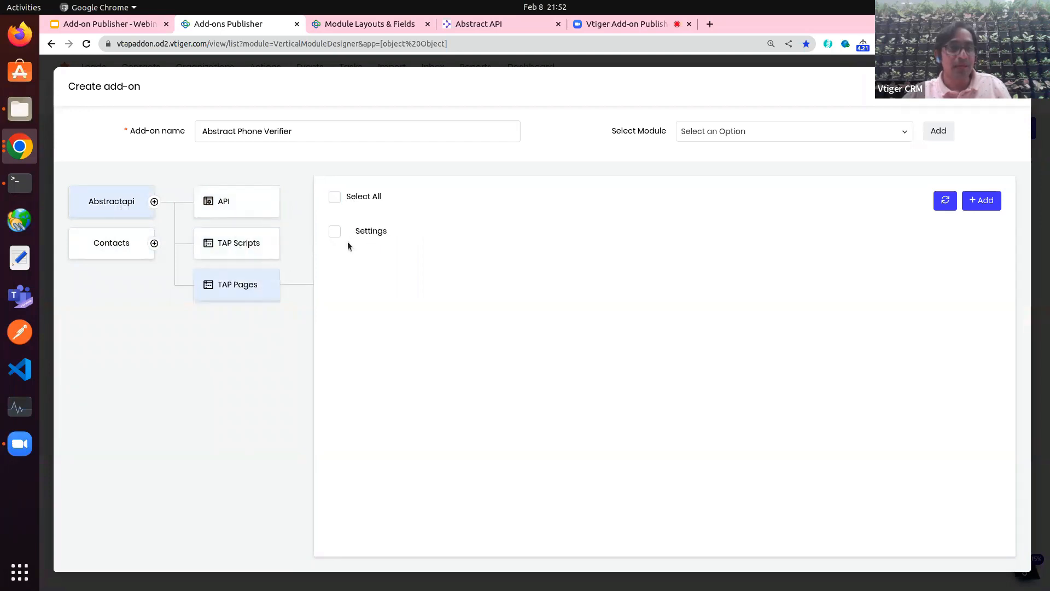
{"action": "left_click", "coordinate": [335, 198]}
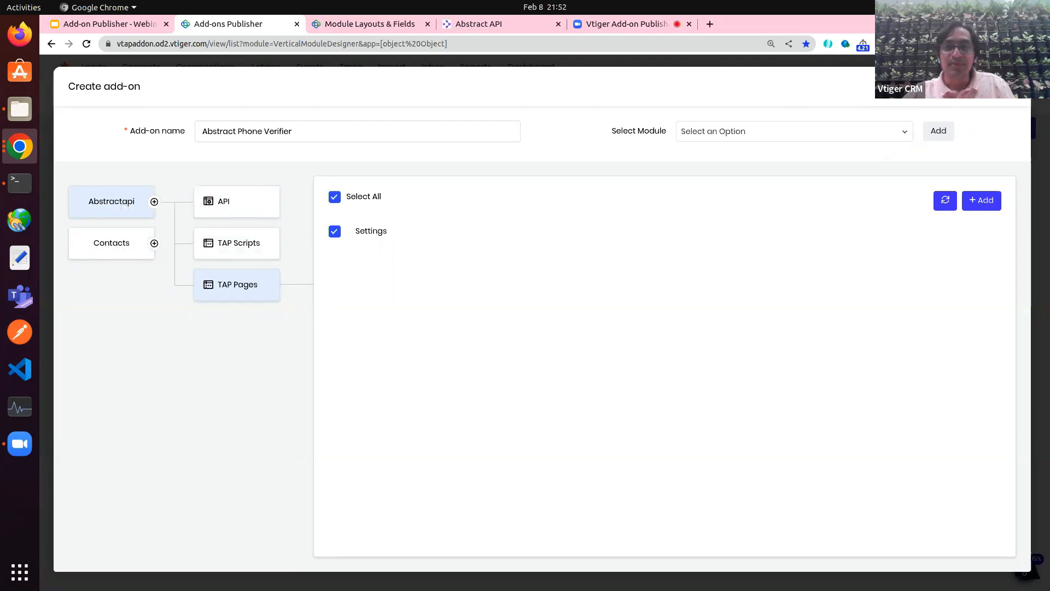
{"action": "left_click", "coordinate": [937, 131]}
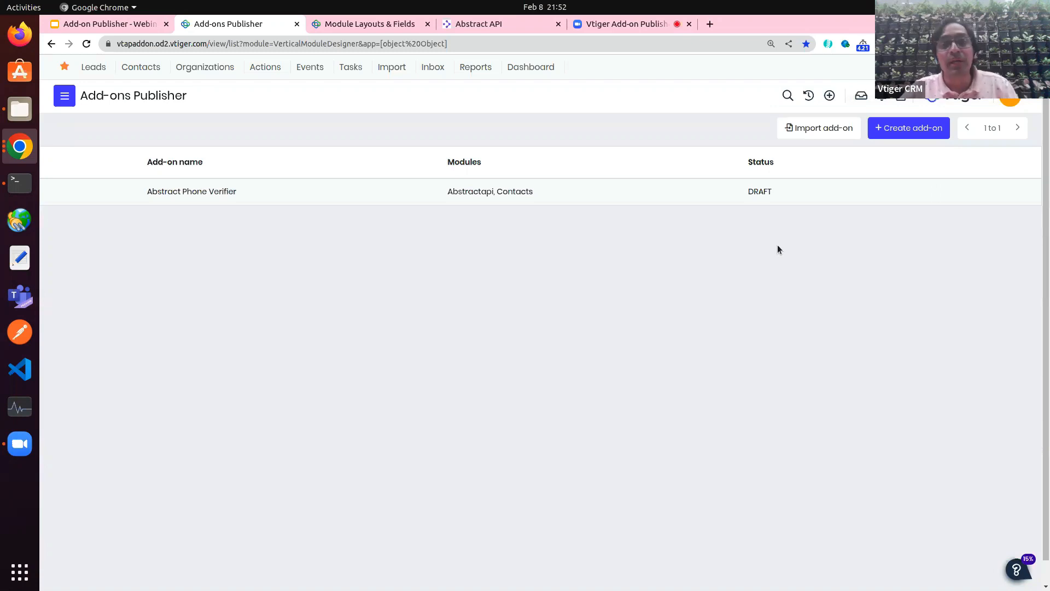
Step: Download the Abstract Phone Verifier draft from Add-ons Publisher as a zip package
{"action": "mouse_move", "coordinate": [890, 193]}
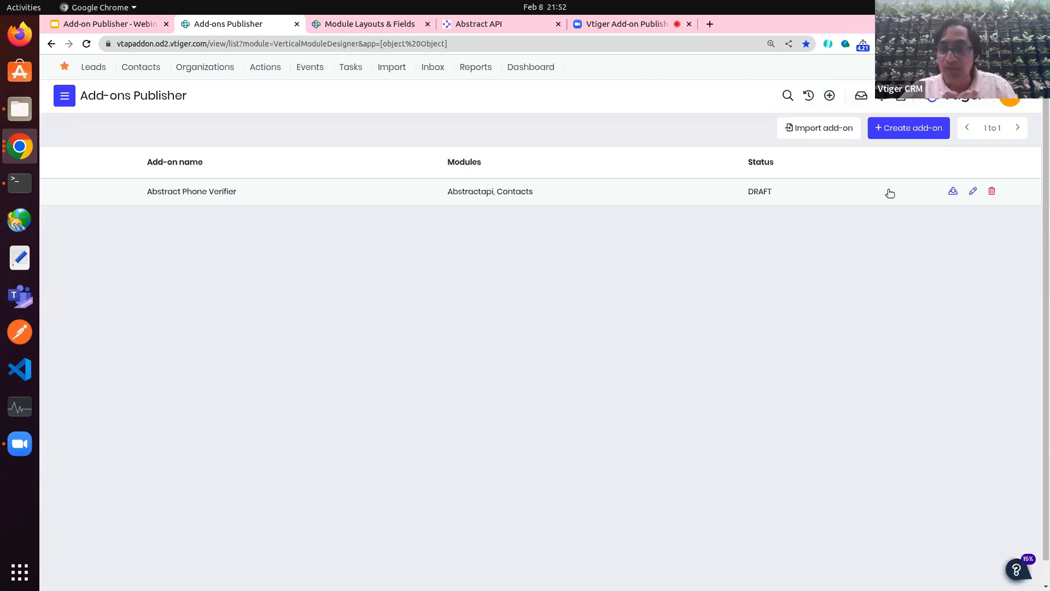
{"action": "left_click", "coordinate": [953, 193]}
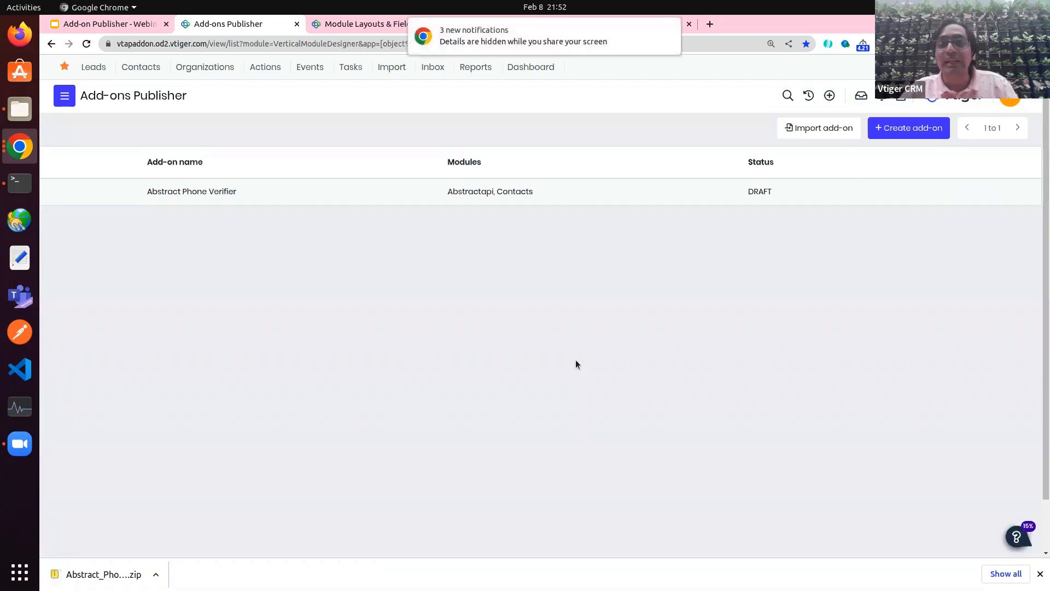
{"action": "left_click", "coordinate": [668, 30]}
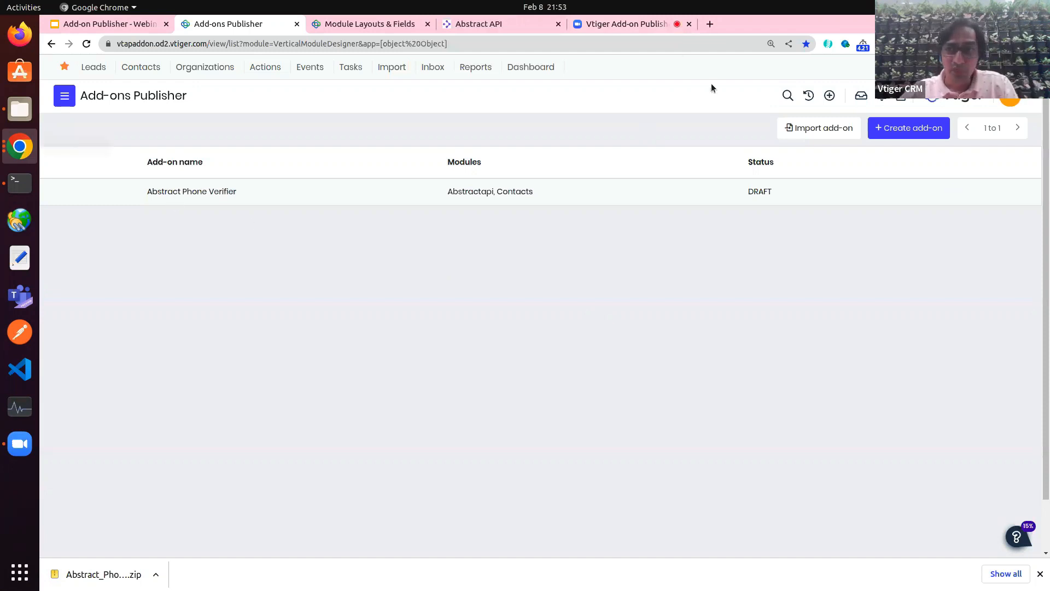
{"action": "left_click", "coordinate": [1010, 98]}
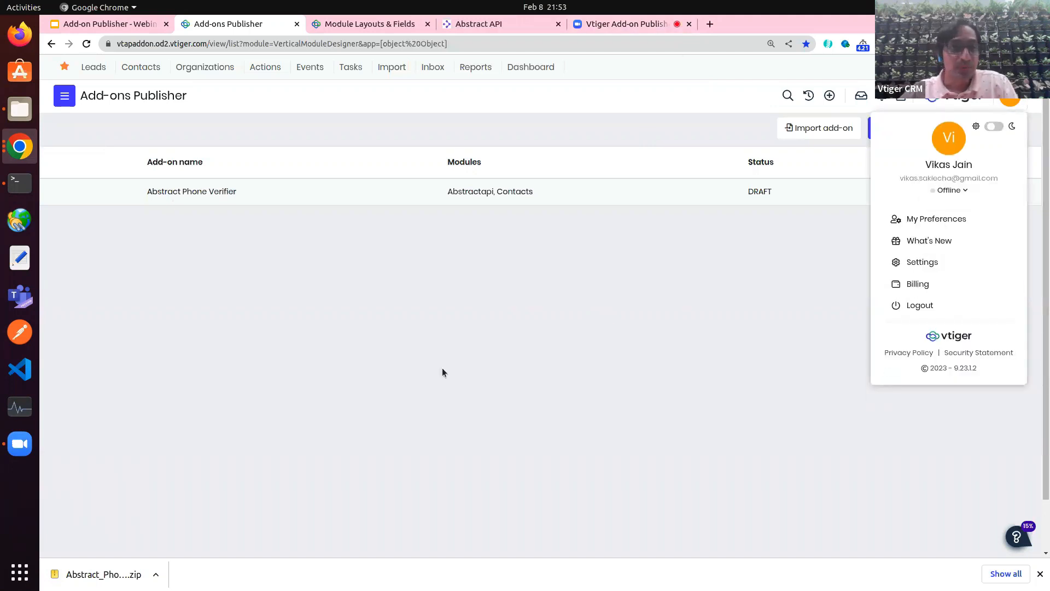
Step: Switch to the other Vtiger account's window and open its Add-ons Publisher
{"action": "left_click", "coordinate": [246, 343]}
{"action": "left_click", "coordinate": [20, 146]}
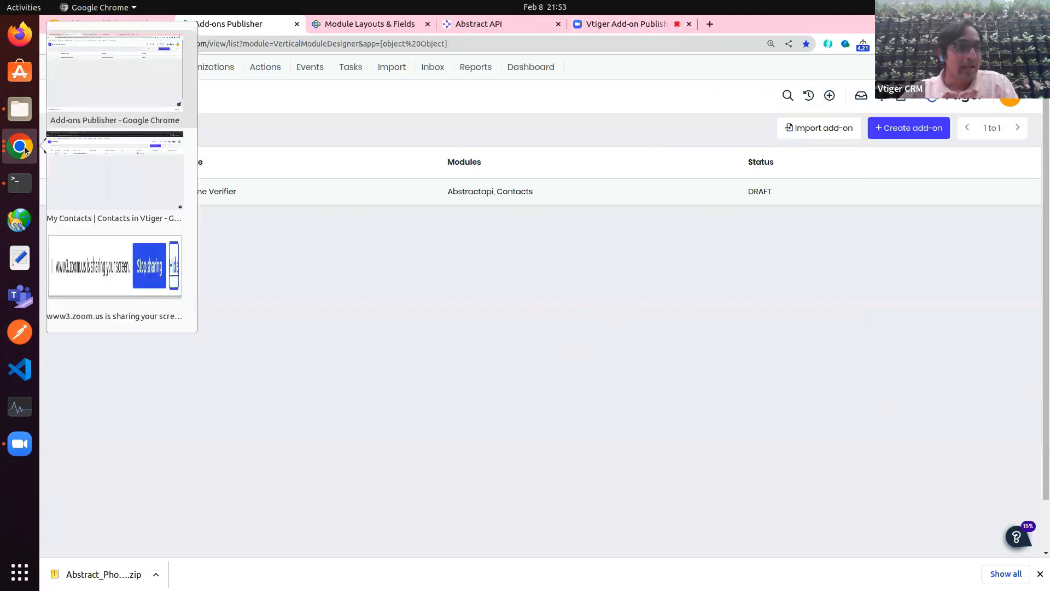
{"action": "left_click", "coordinate": [83, 182]}
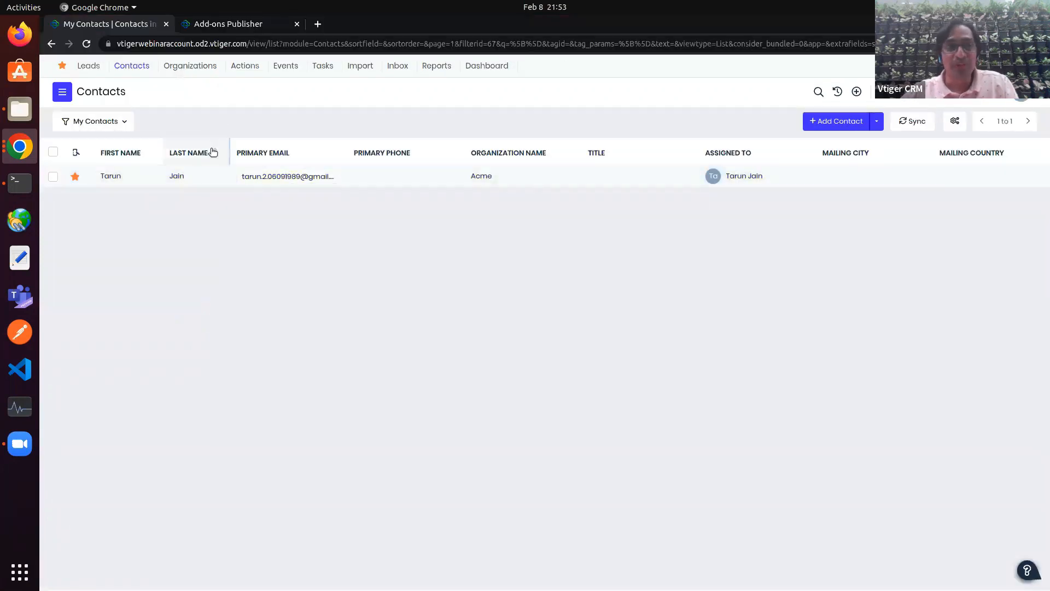
{"action": "left_click", "coordinate": [62, 92]}
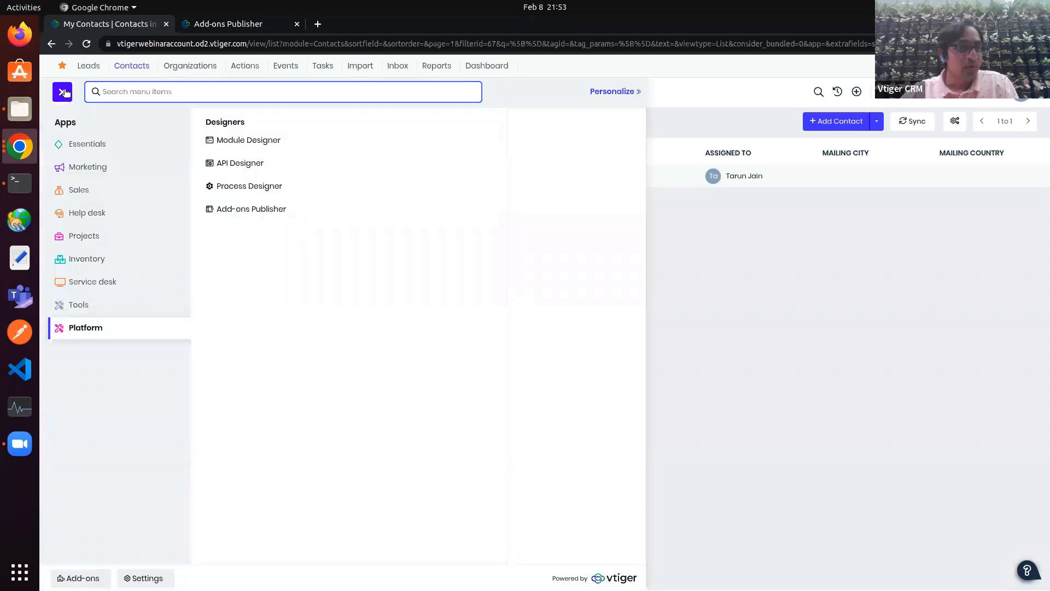
{"action": "left_click", "coordinate": [275, 208]}
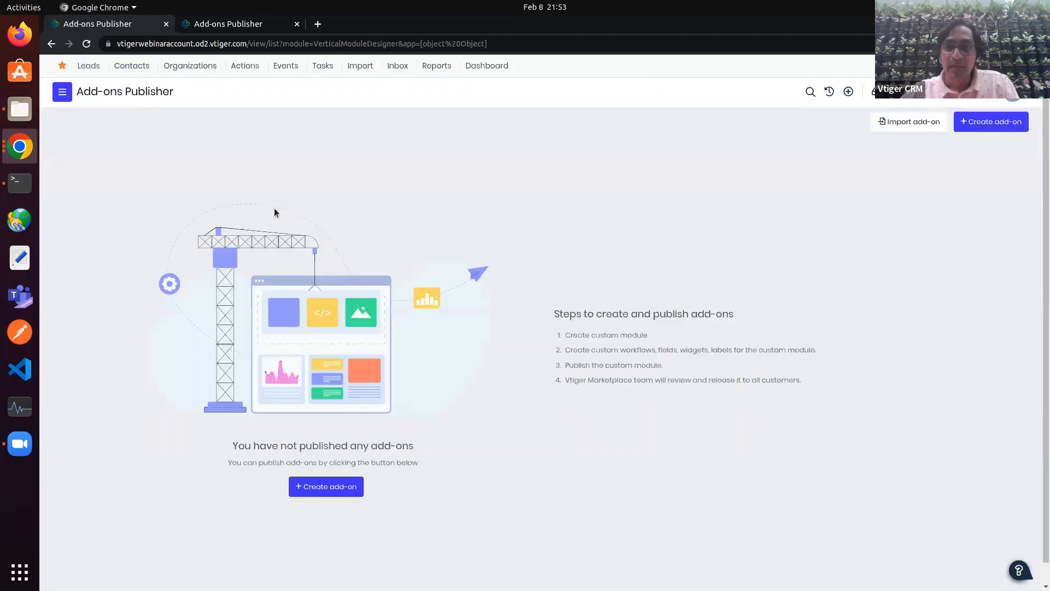
Step: Import Abstract_Phone_Verifier.zip as the add-on 'Abstract Phone Verifier'
{"action": "left_click", "coordinate": [908, 125]}
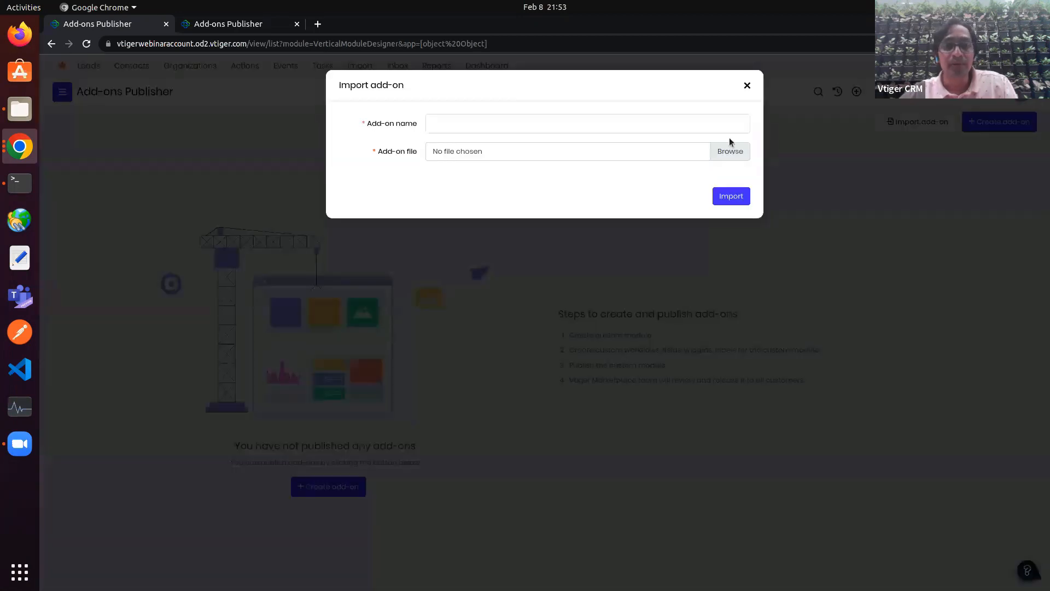
{"action": "left_click", "coordinate": [614, 124]}
{"action": "left_click", "coordinate": [568, 149]}
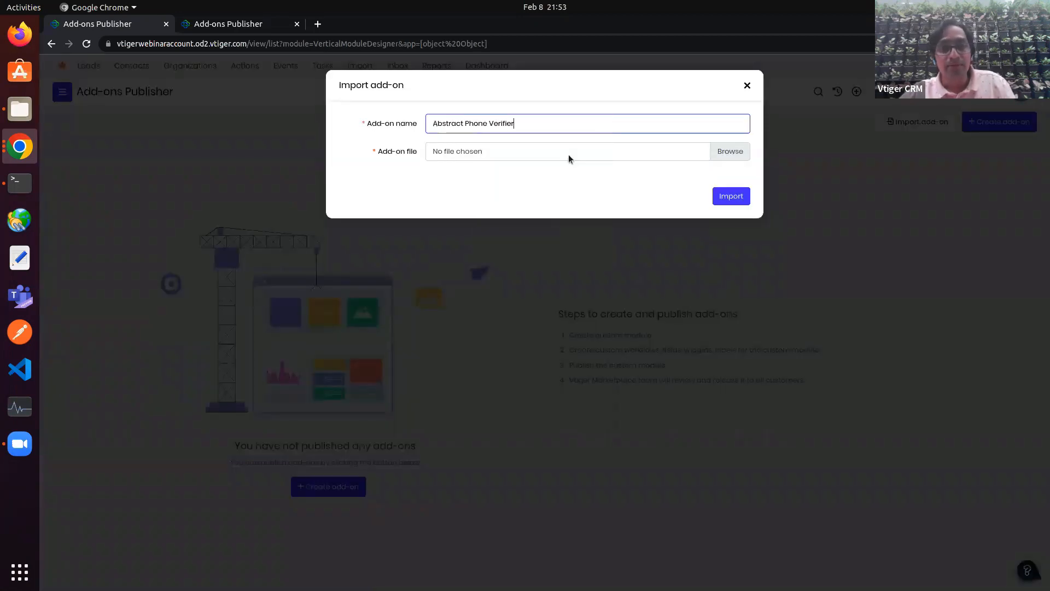
{"action": "left_click", "coordinate": [720, 151]}
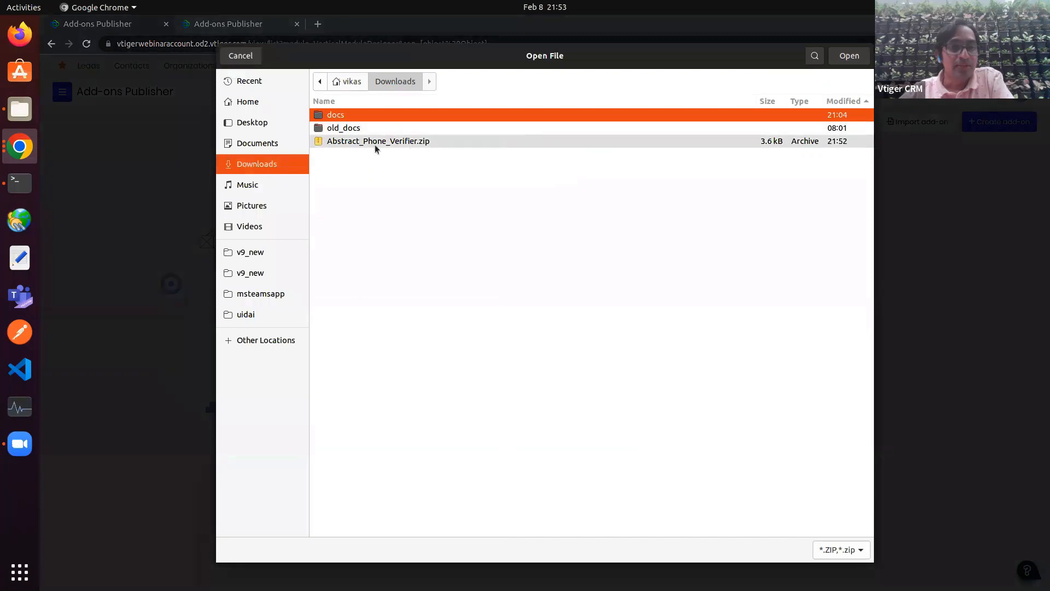
{"action": "double_click", "coordinate": [375, 143]}
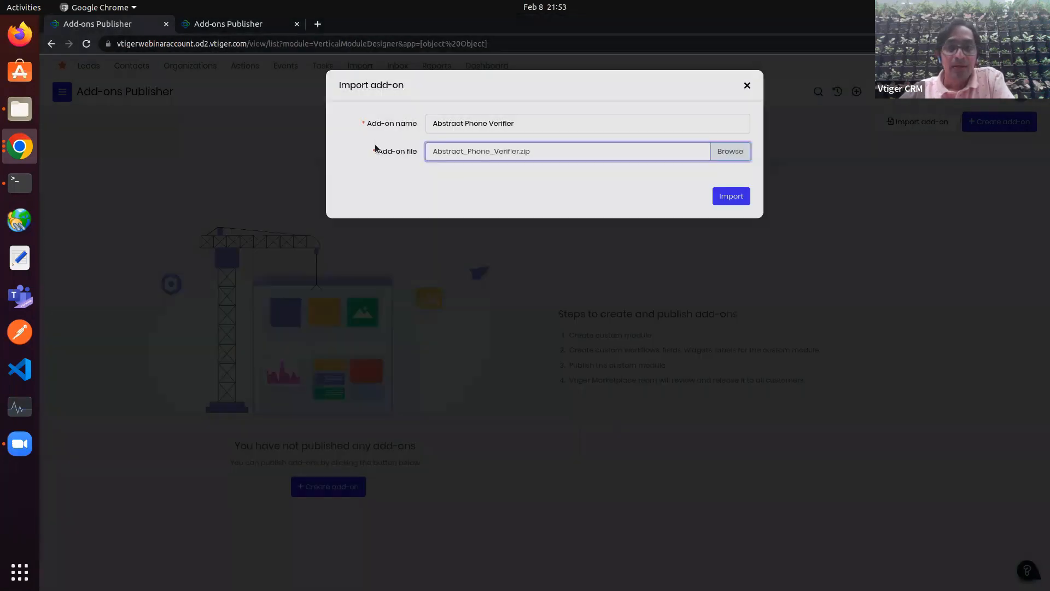
{"action": "left_click", "coordinate": [732, 197]}
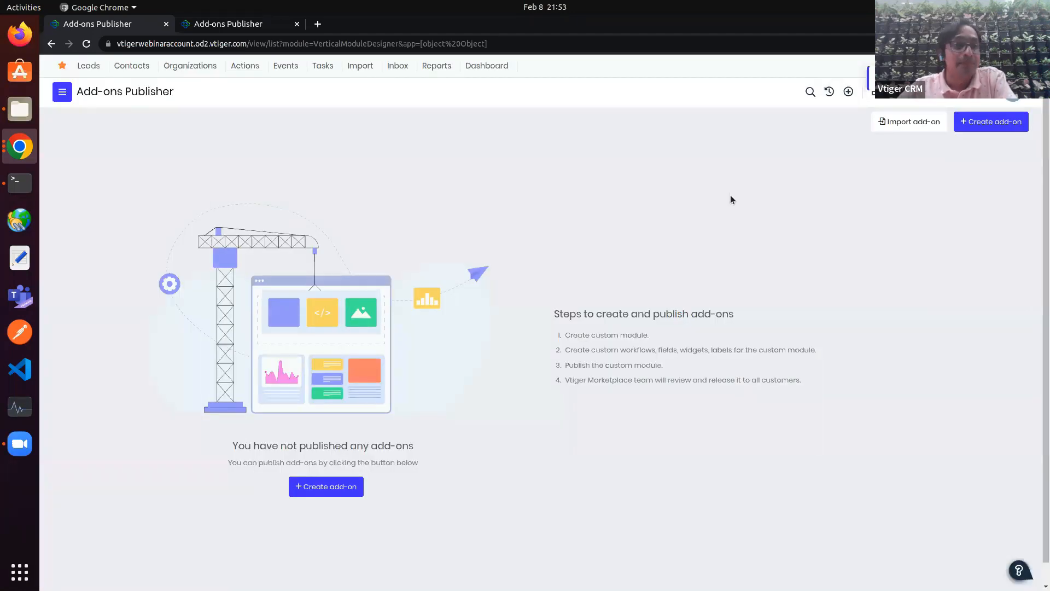
Step: Open the Abstract API Settings page from the Contacts gear menu in both CRM windows
{"action": "left_click", "coordinate": [119, 65]}
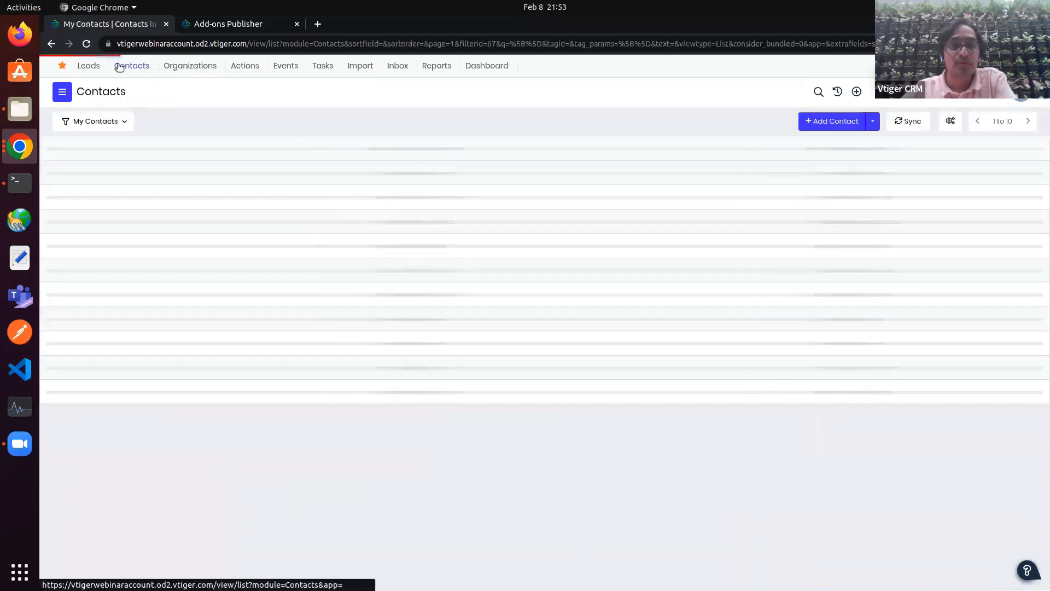
{"action": "left_click", "coordinate": [952, 120]}
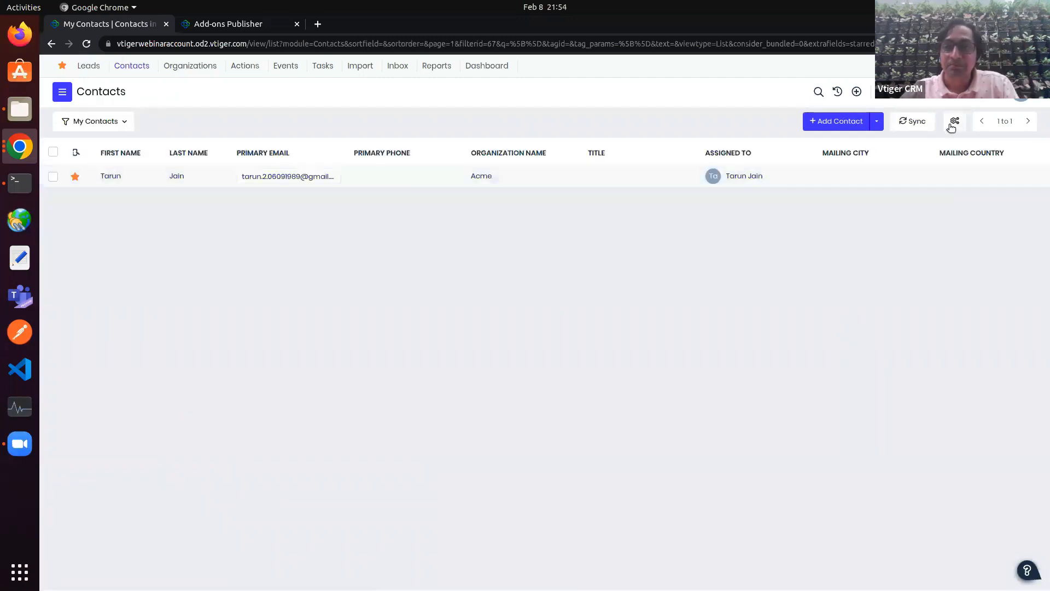
{"action": "left_click", "coordinate": [954, 122]}
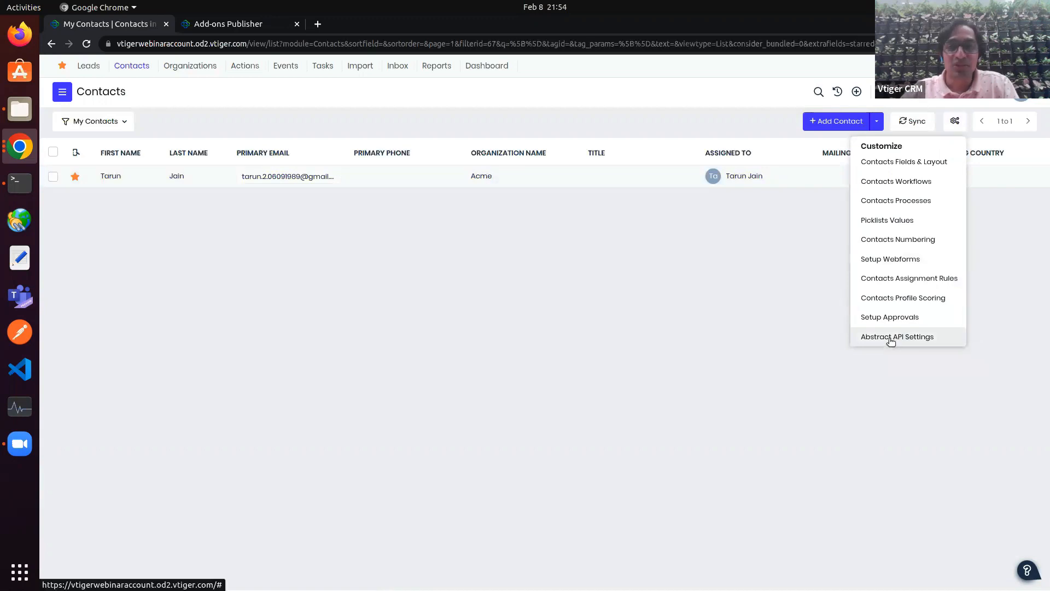
{"action": "left_click", "coordinate": [890, 338]}
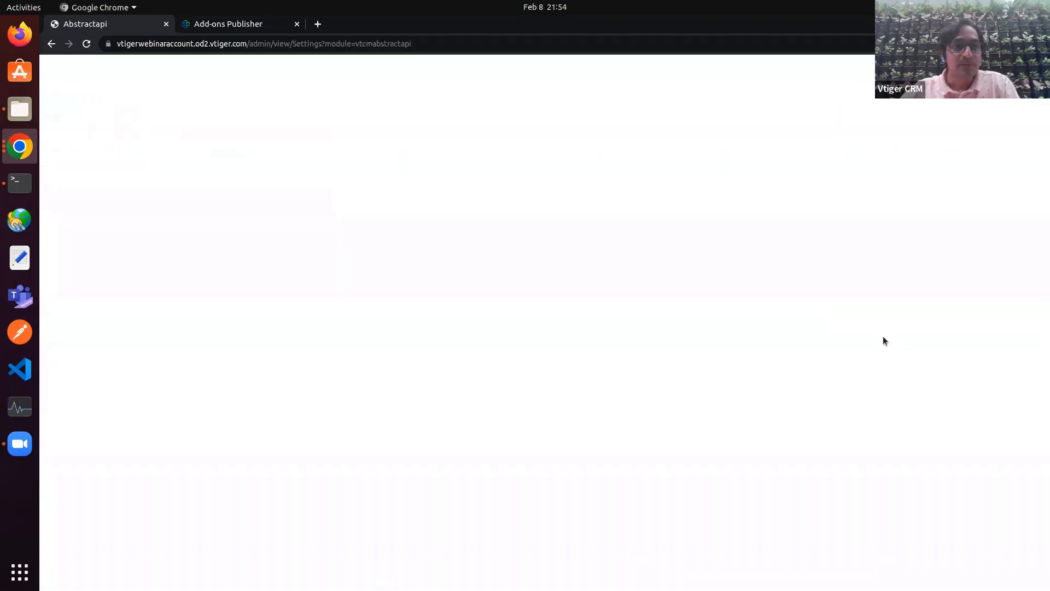
{"action": "left_click", "coordinate": [466, 199]}
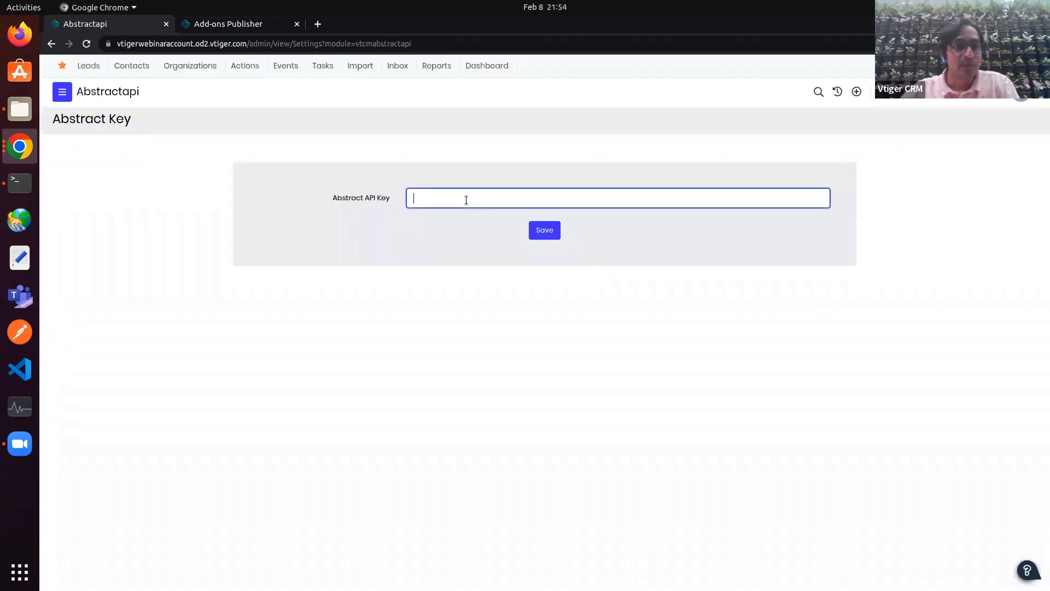
{"action": "left_click", "coordinate": [20, 146]}
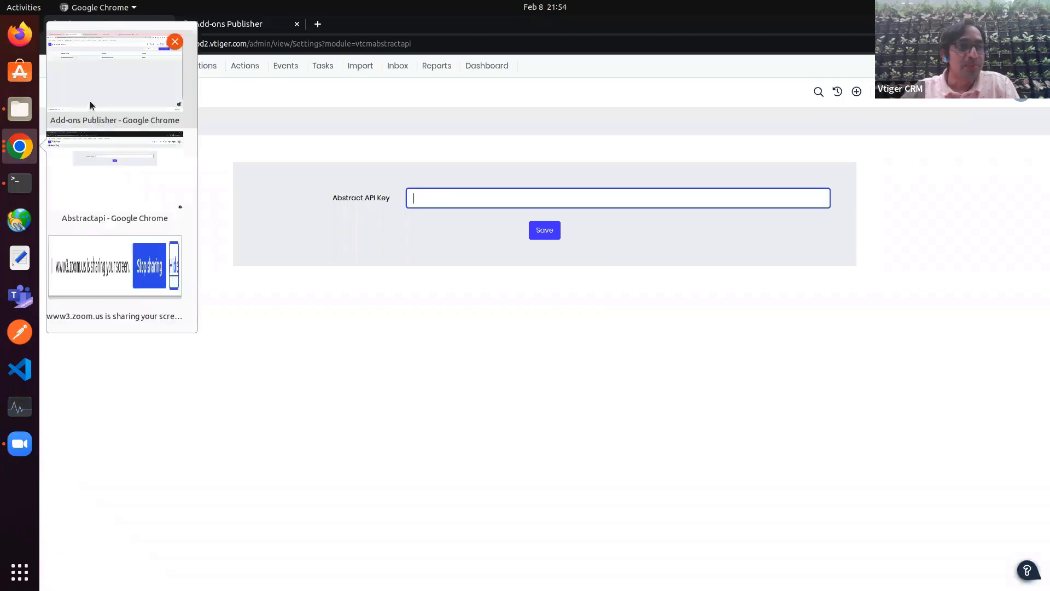
{"action": "left_click", "coordinate": [94, 103]}
{"action": "left_click", "coordinate": [146, 68]}
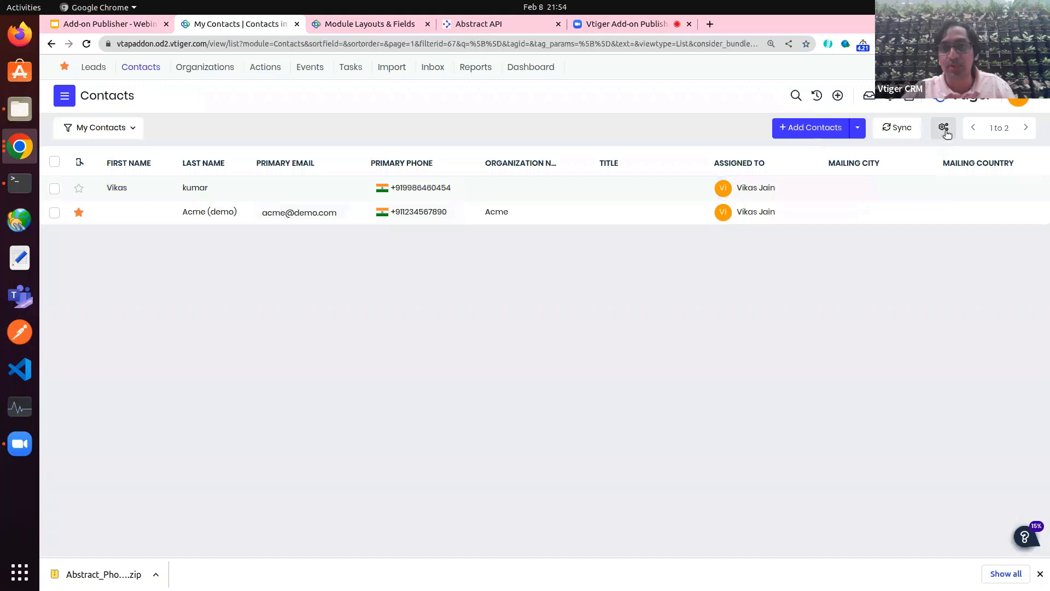
{"action": "left_click", "coordinate": [942, 127]}
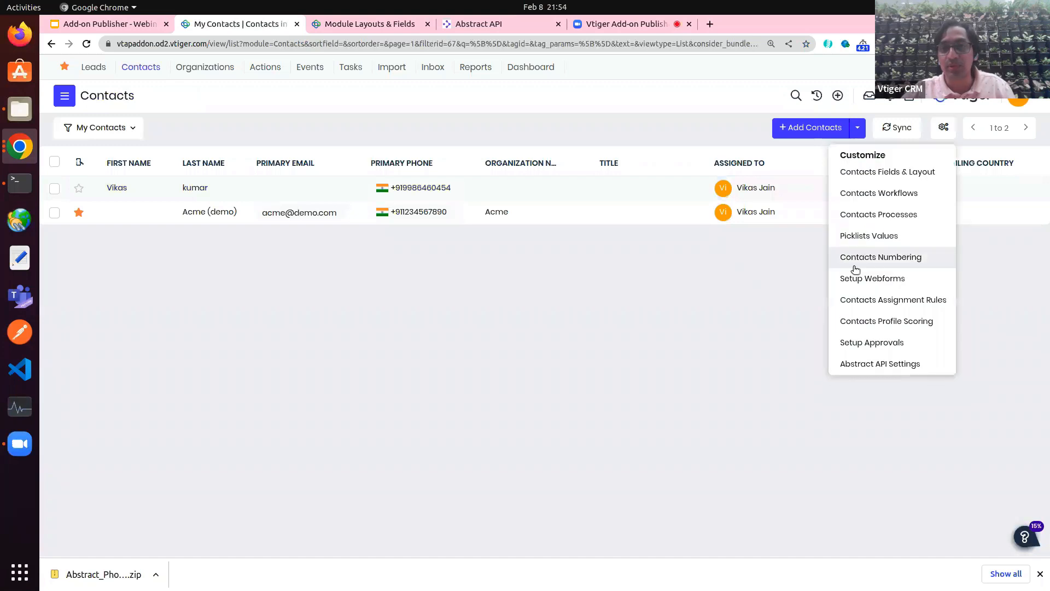
{"action": "left_click", "coordinate": [876, 361]}
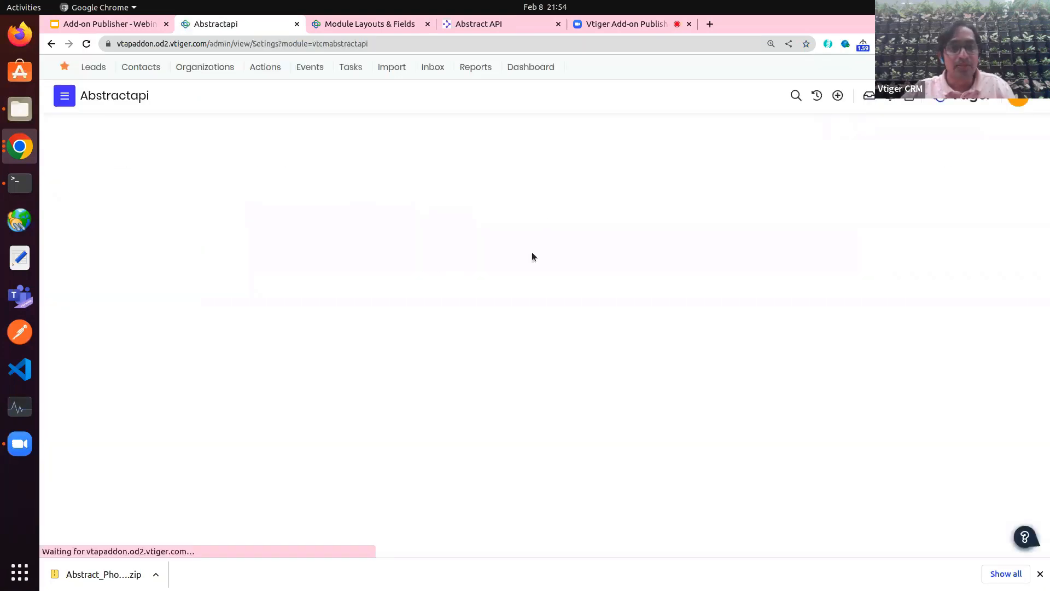
Step: Copy the Primary Key from the Phone Validation API tester and paste it into Abstract API Key
{"action": "left_click", "coordinate": [482, 24]}
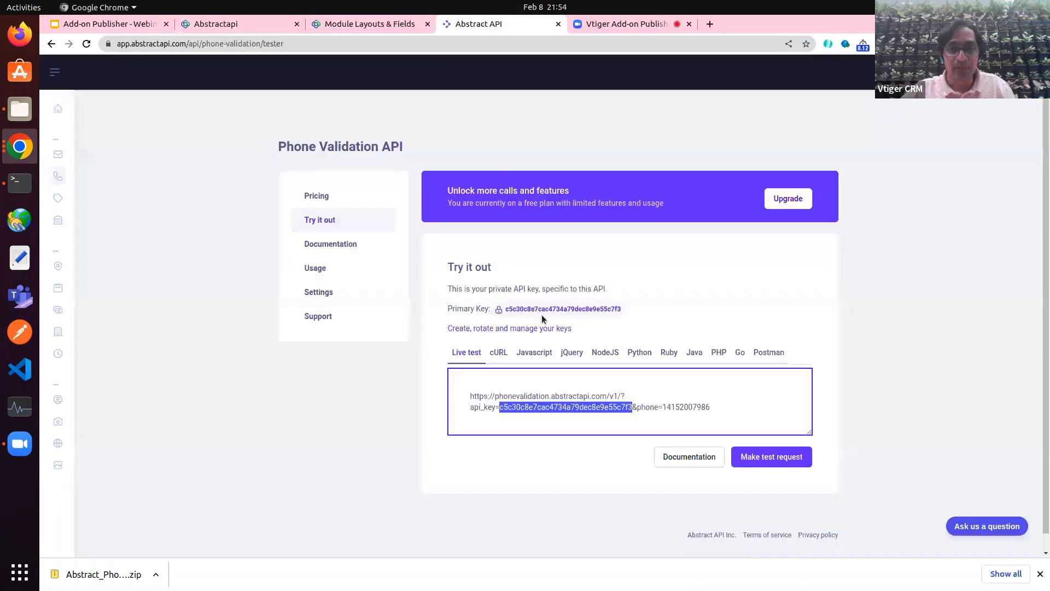
{"action": "mouse_move", "coordinate": [477, 309]}
{"action": "left_mouse_down"}
{"action": "mouse_move", "coordinate": [603, 318]}
{"action": "mouse_move", "coordinate": [503, 310]}
{"action": "mouse_move", "coordinate": [484, 320]}
{"action": "left_mouse_up"}
{"action": "key", "text": "ctrl+c"}
{"action": "left_click", "coordinate": [604, 322]}
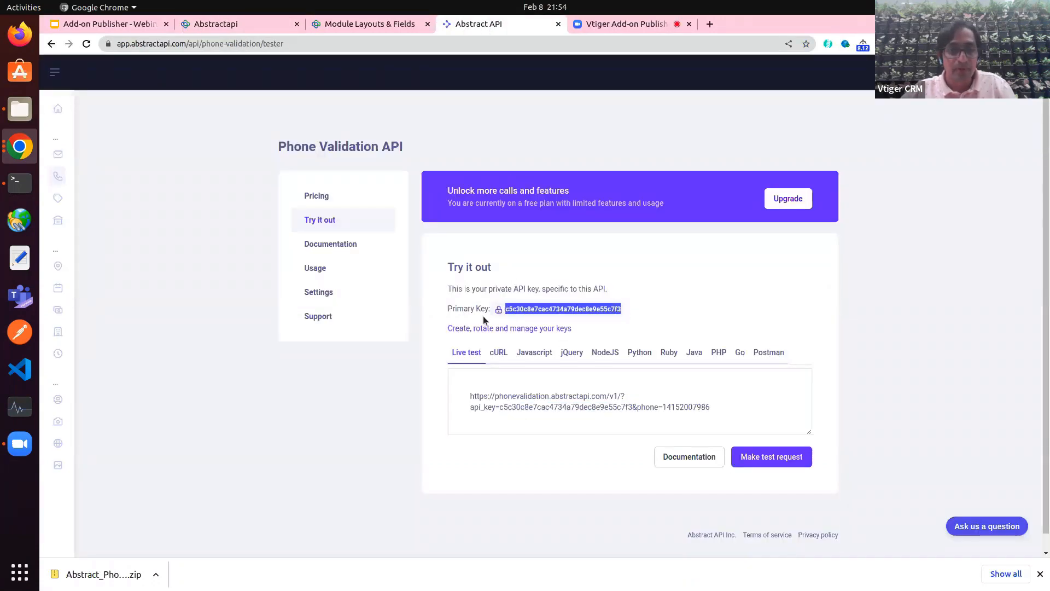
{"action": "left_click", "coordinate": [20, 146]}
{"action": "left_click", "coordinate": [96, 195]}
{"action": "key", "text": "ctrl+v"}
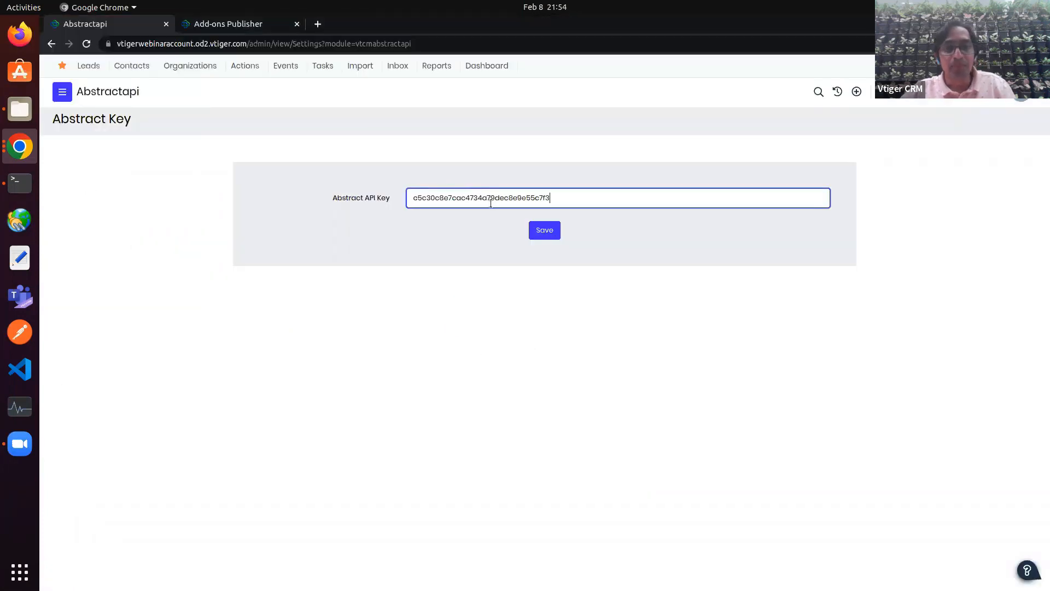
Step: Save the Abstract API key, reload the Contacts list, and open the single contact's record
{"action": "left_click", "coordinate": [544, 234]}
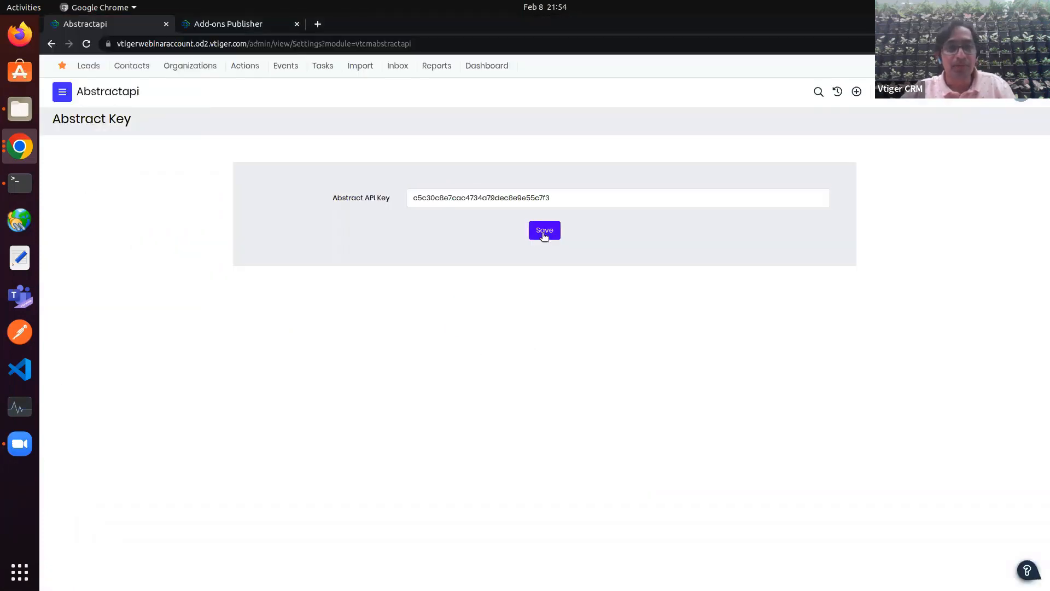
{"action": "left_click", "coordinate": [131, 68]}
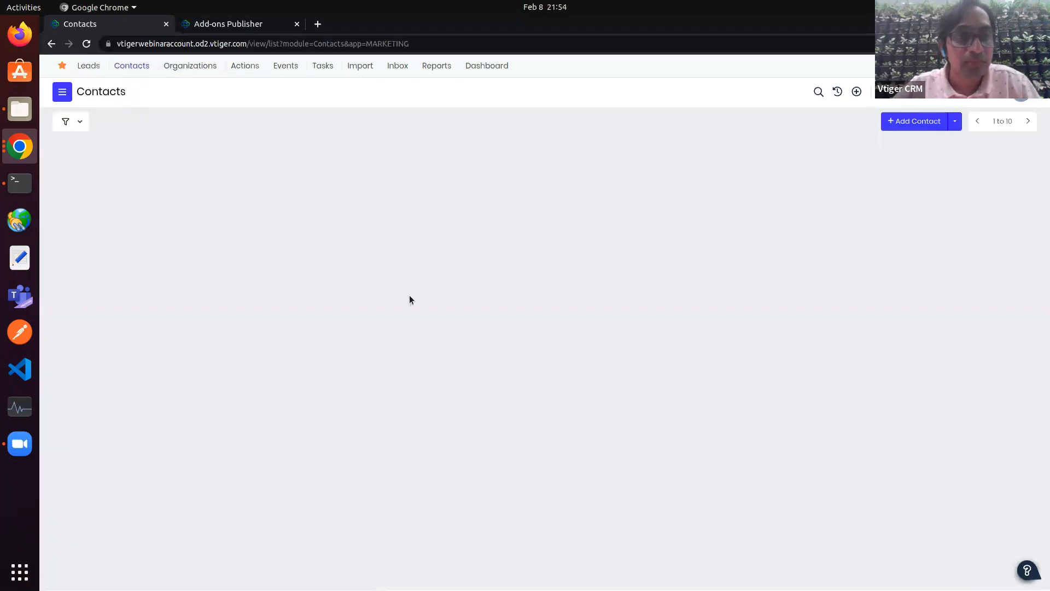
{"action": "left_click", "coordinate": [88, 44]}
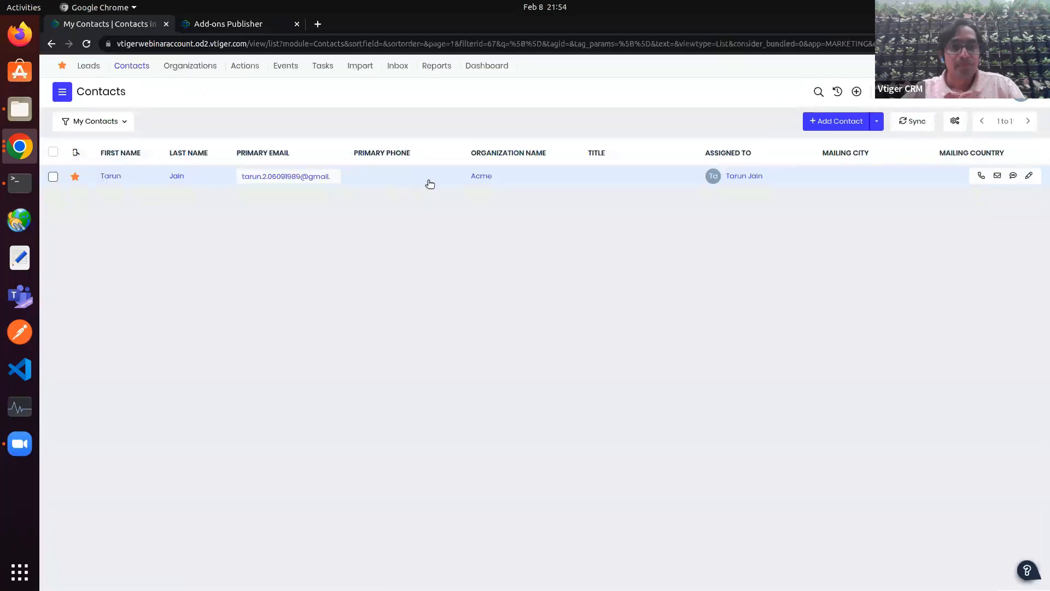
{"action": "left_click", "coordinate": [430, 184]}
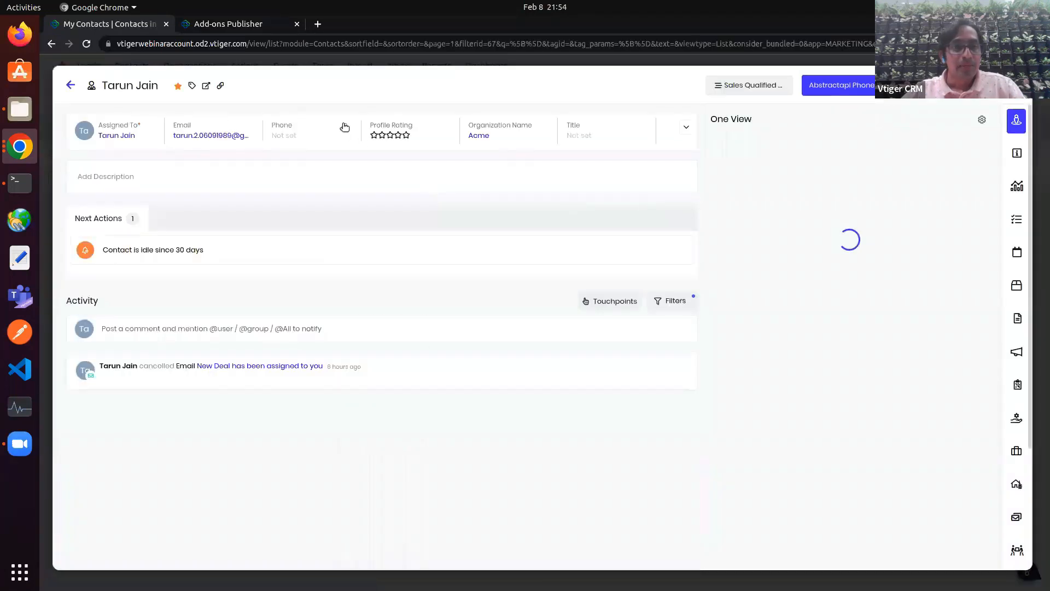
{"action": "left_click", "coordinate": [344, 128]}
Step: Set the contact's Office Phone country to India (+91), enter the number, save, and open Details
{"action": "left_click", "coordinate": [356, 183]}
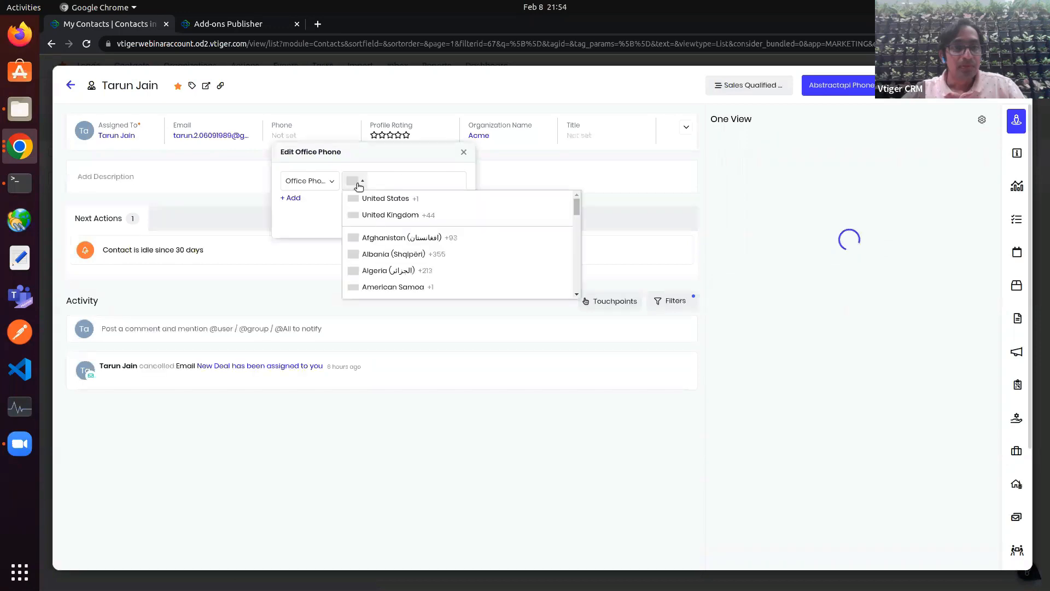
{"action": "scroll", "coordinate": [391, 257], "scroll_direction": "down", "scroll_amount": 20}
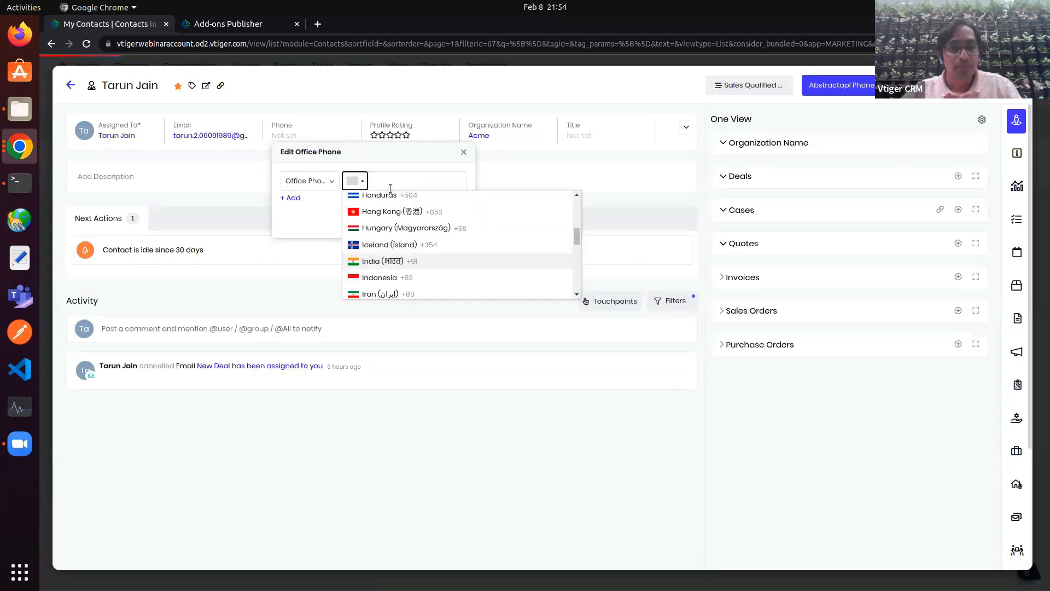
{"action": "left_click", "coordinate": [395, 262]}
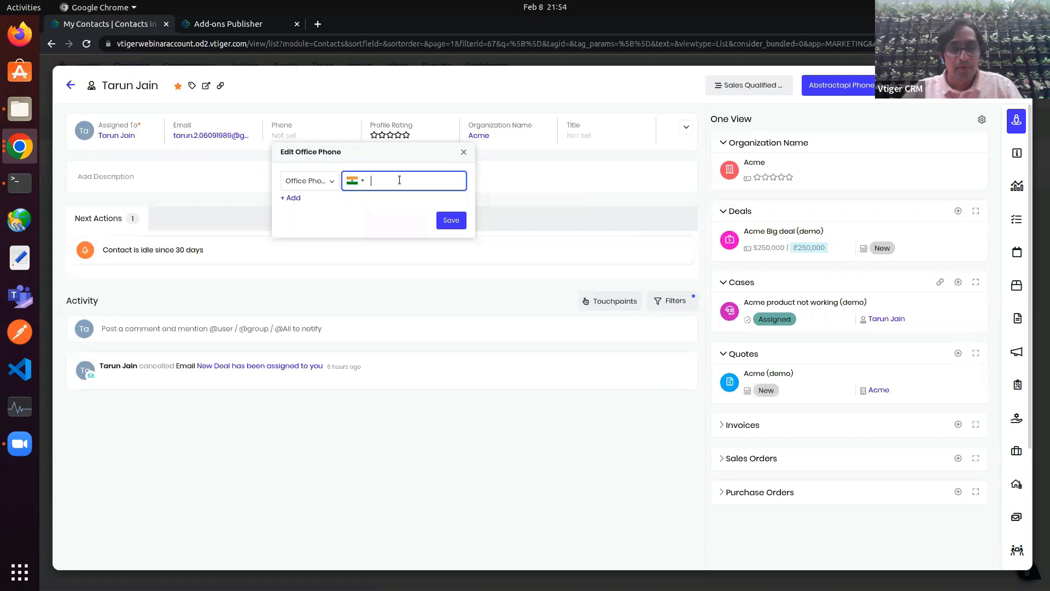
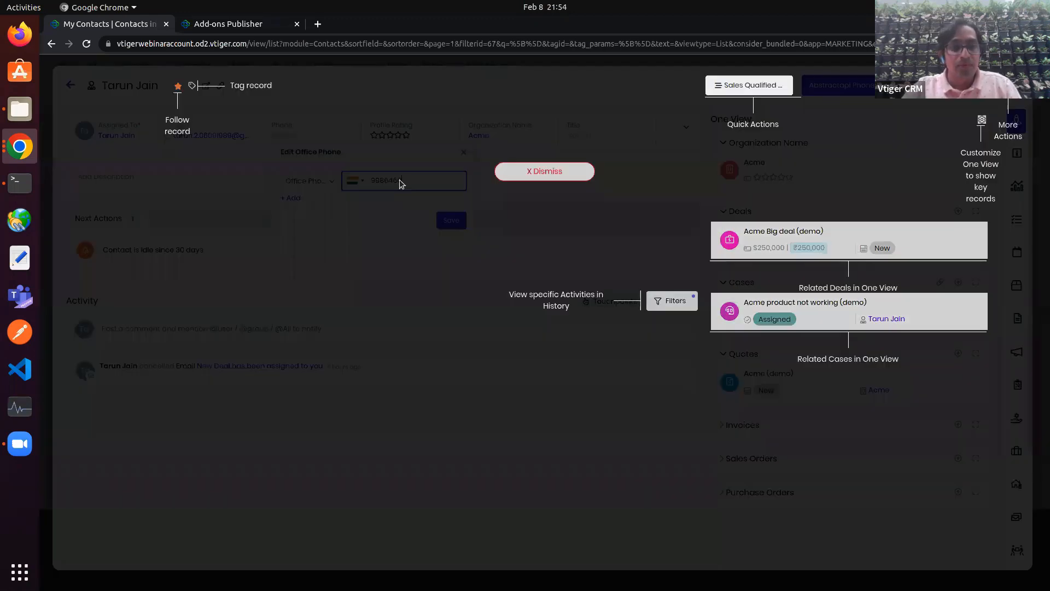
{"action": "left_click", "coordinate": [534, 173]}
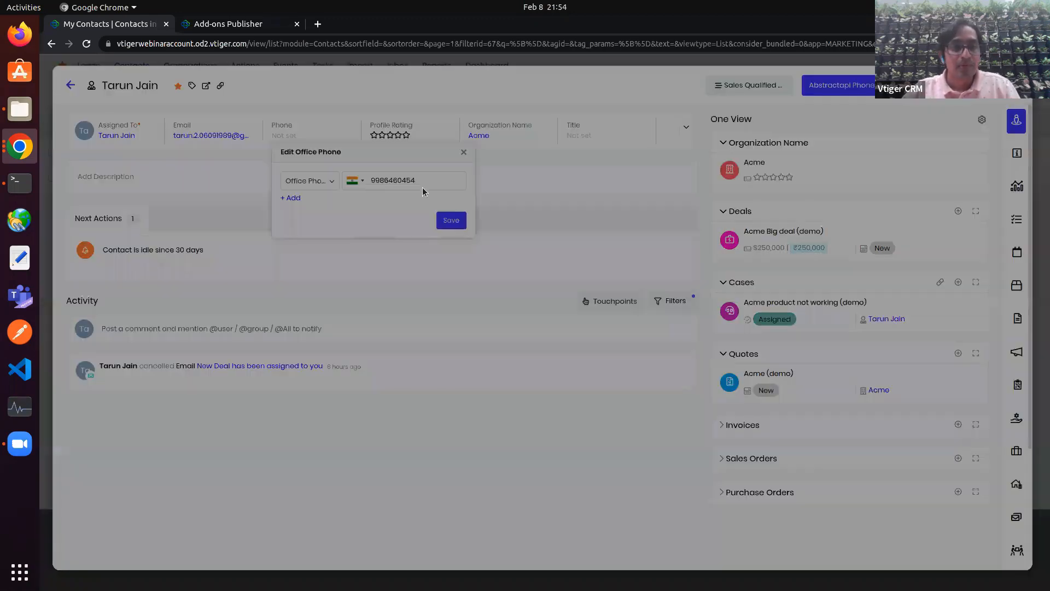
{"action": "left_click", "coordinate": [459, 224]}
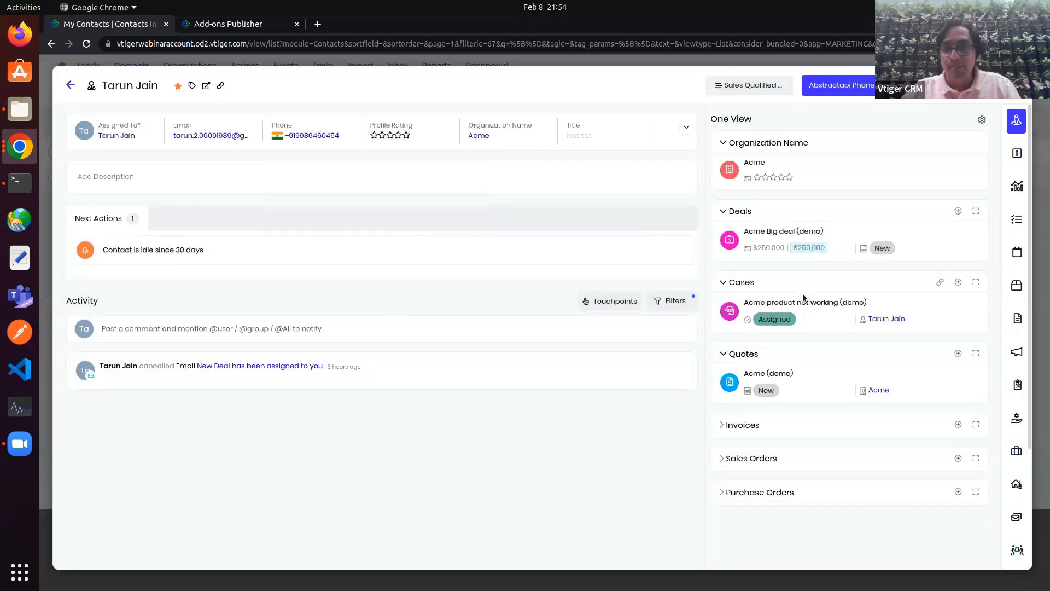
{"action": "left_click", "coordinate": [1012, 155]}
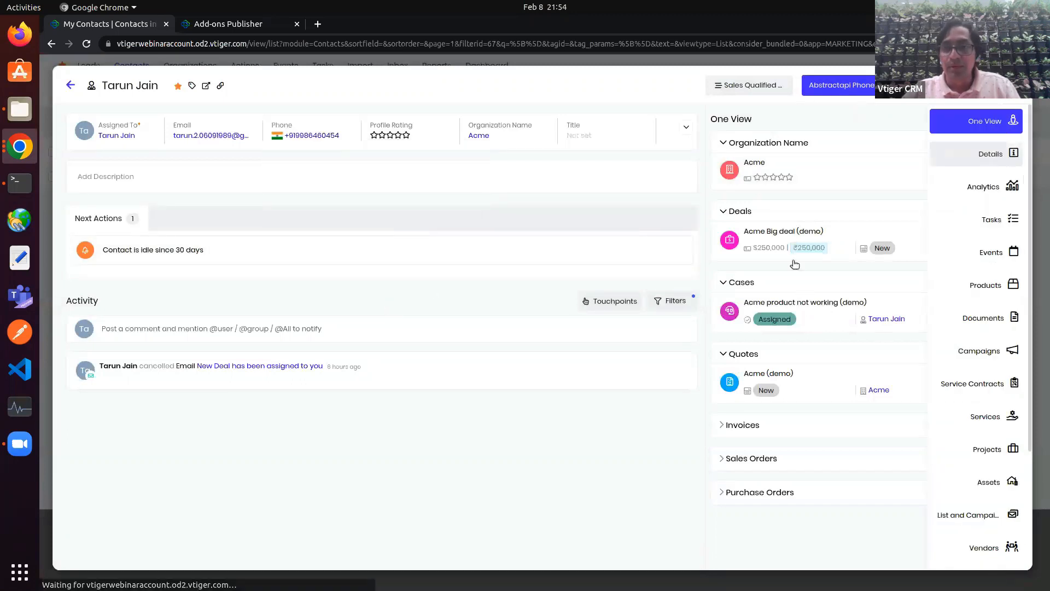
{"action": "left_click", "coordinate": [752, 161]}
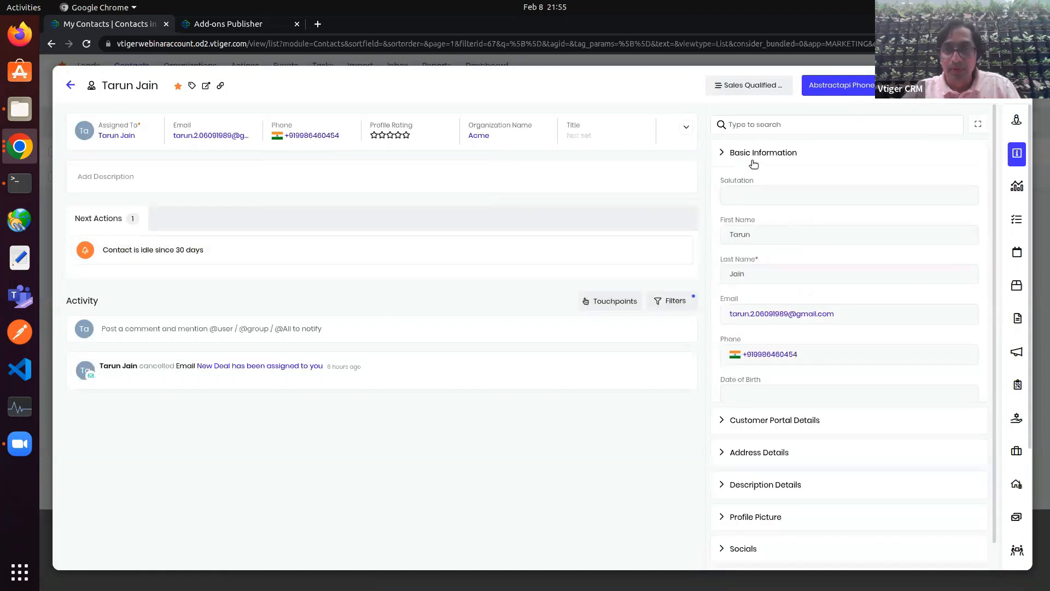
Step: Expand Phone Number Verification Status and run the Abstractapi Phone check, giving Office Phone Status VALID
{"action": "left_click", "coordinate": [783, 347]}
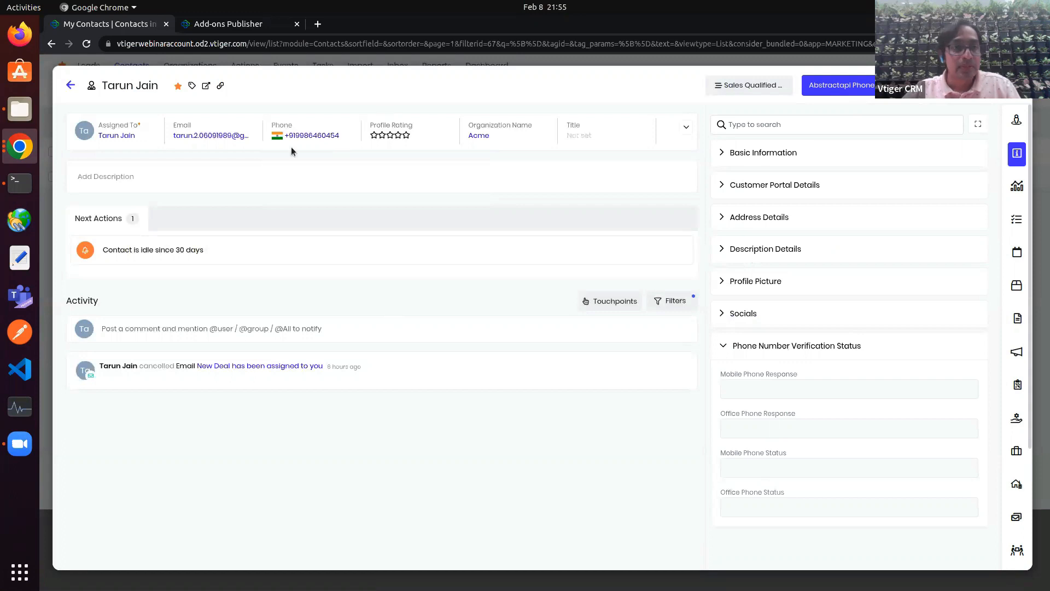
{"action": "left_click", "coordinate": [863, 87]}
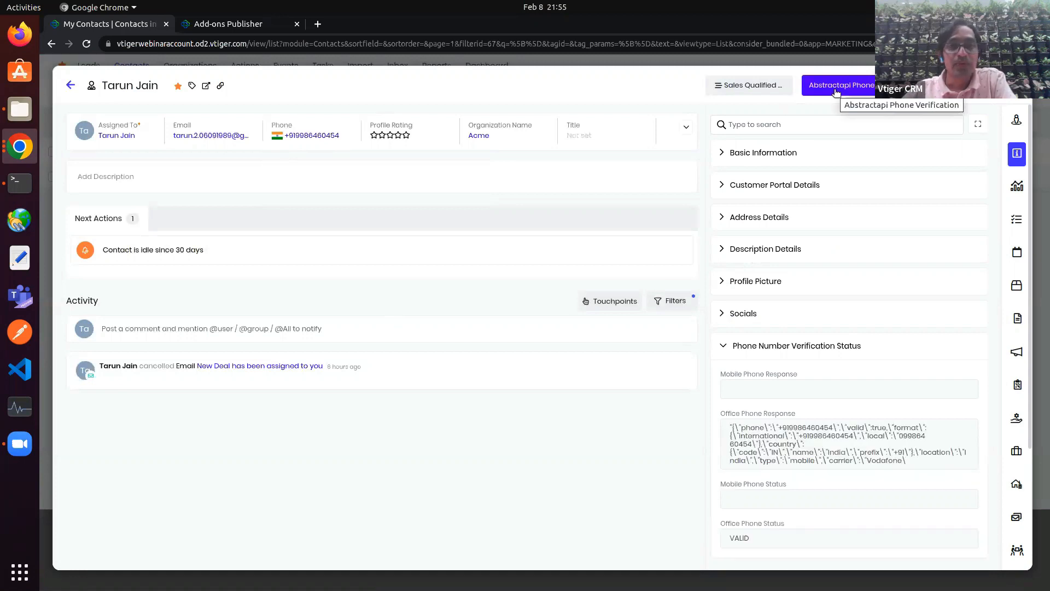
{"action": "scroll", "coordinate": [802, 417], "scroll_direction": "down", "scroll_amount": 2}
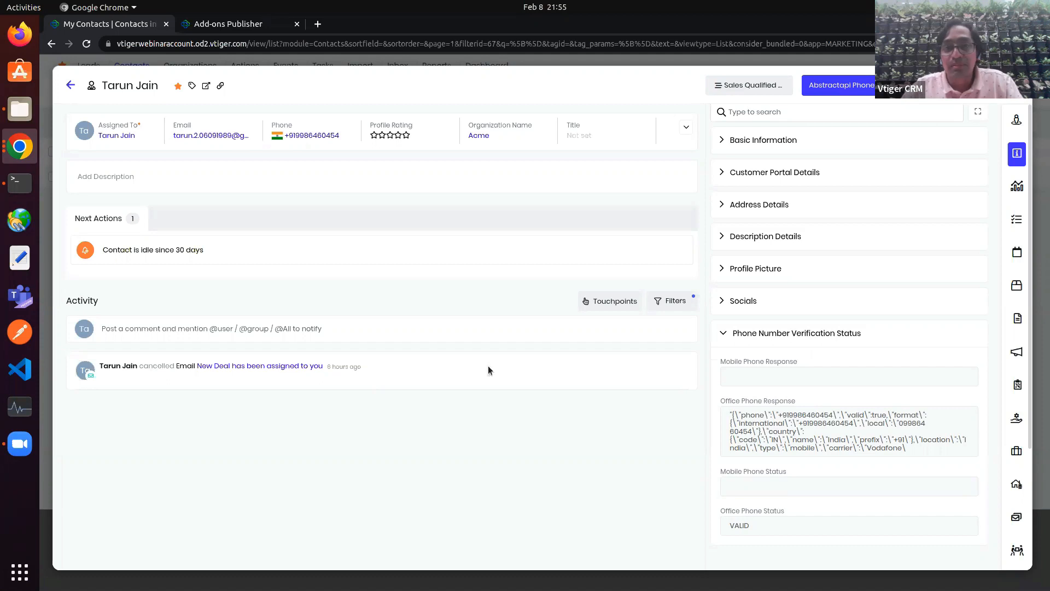
{"action": "left_click", "coordinate": [22, 145]}
{"action": "left_click", "coordinate": [98, 167]}
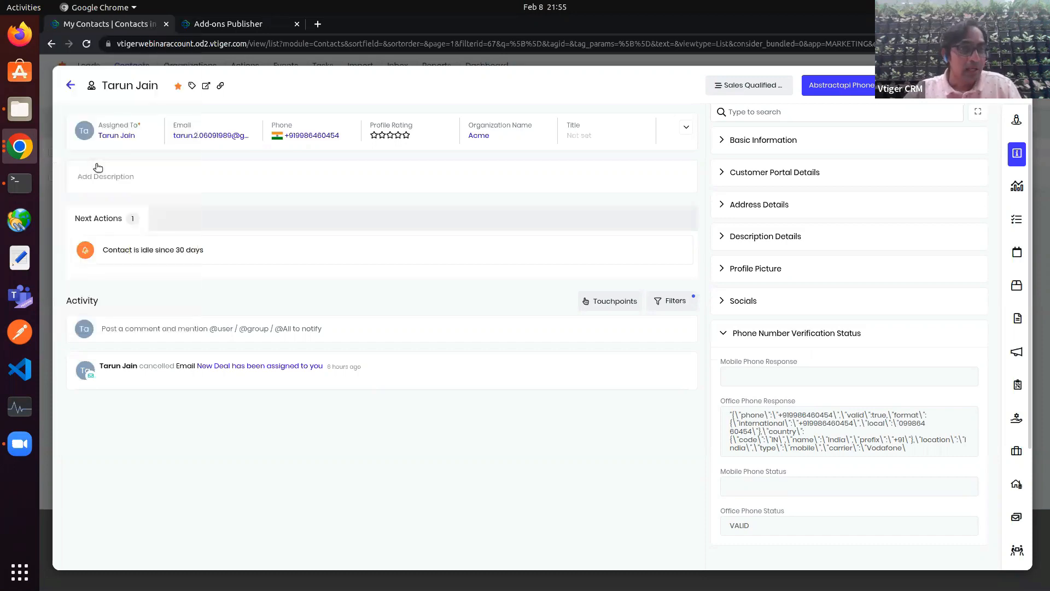
{"action": "left_click", "coordinate": [20, 148]}
Step: Open Abstract Phone Verifier's marketplace form via Platform > Add-ons Publisher, review it, then close it
{"action": "left_click", "coordinate": [77, 86]}
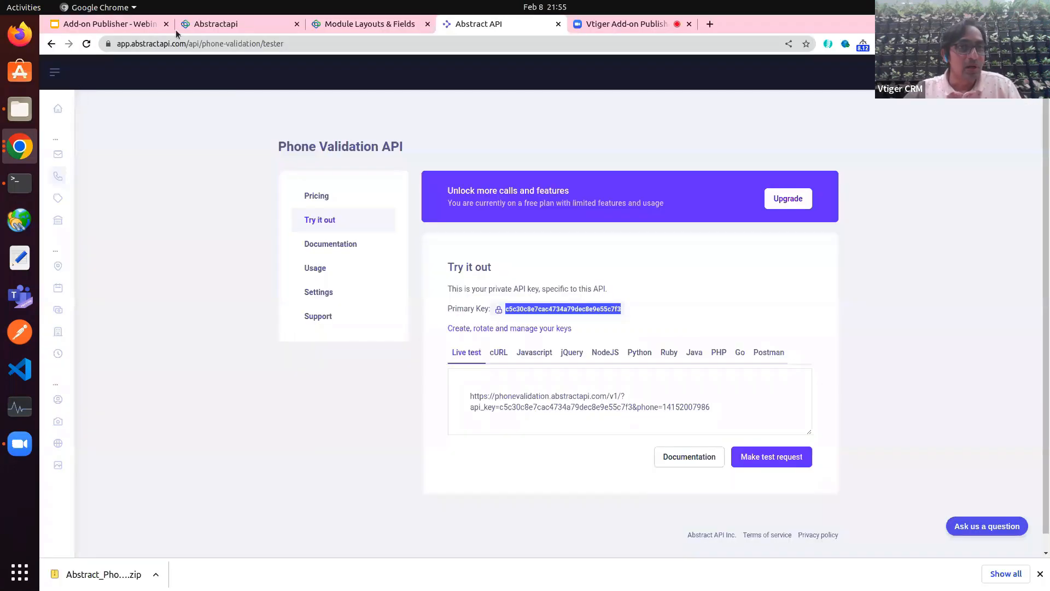
{"action": "left_click", "coordinate": [219, 23]}
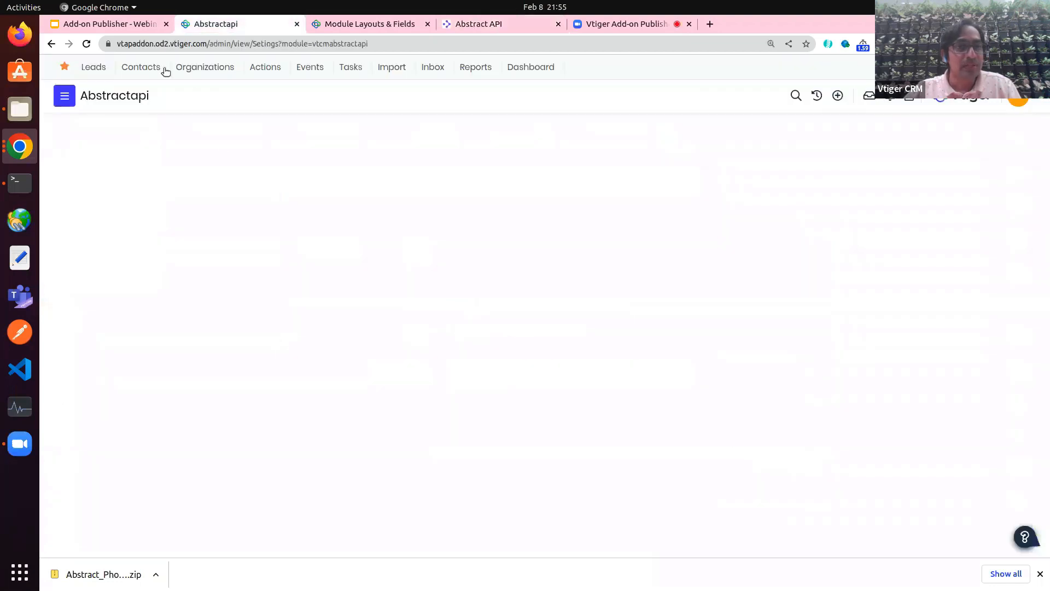
{"action": "left_click", "coordinate": [65, 95]}
{"action": "left_click", "coordinate": [92, 354]}
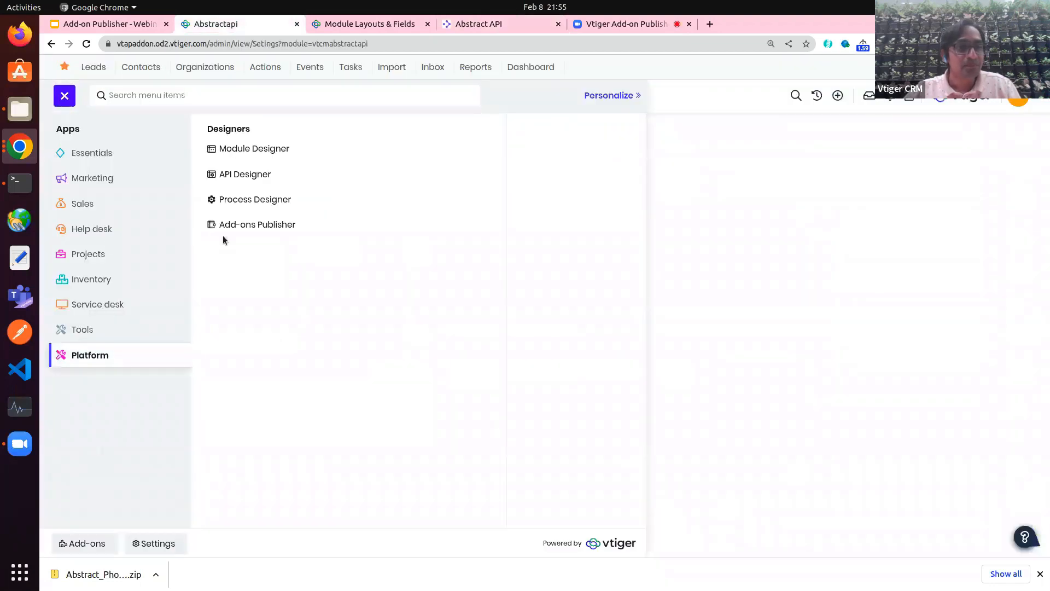
{"action": "left_click", "coordinate": [259, 224]}
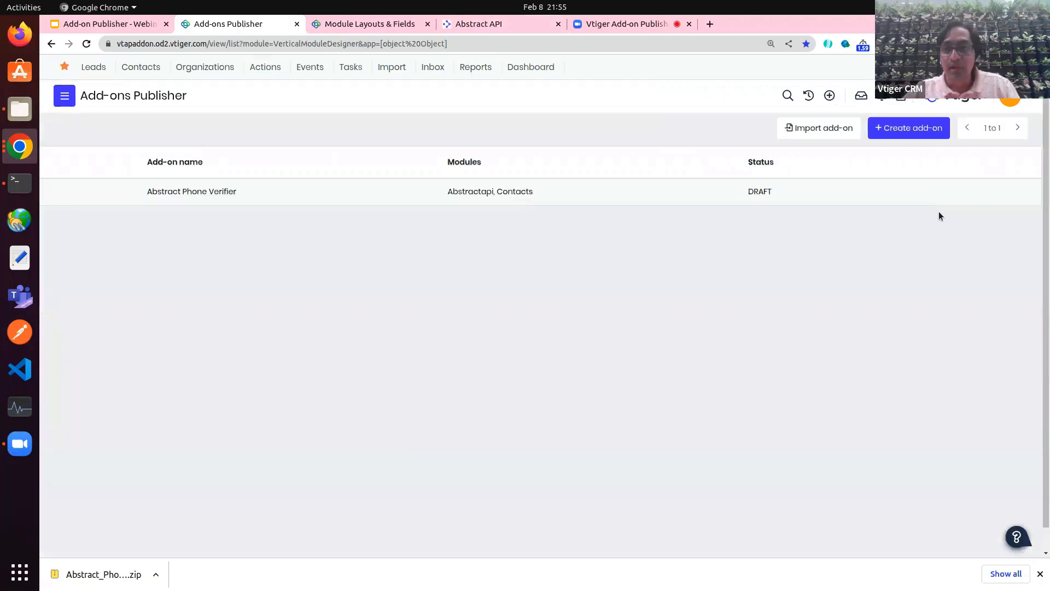
{"action": "mouse_move", "coordinate": [970, 192]}
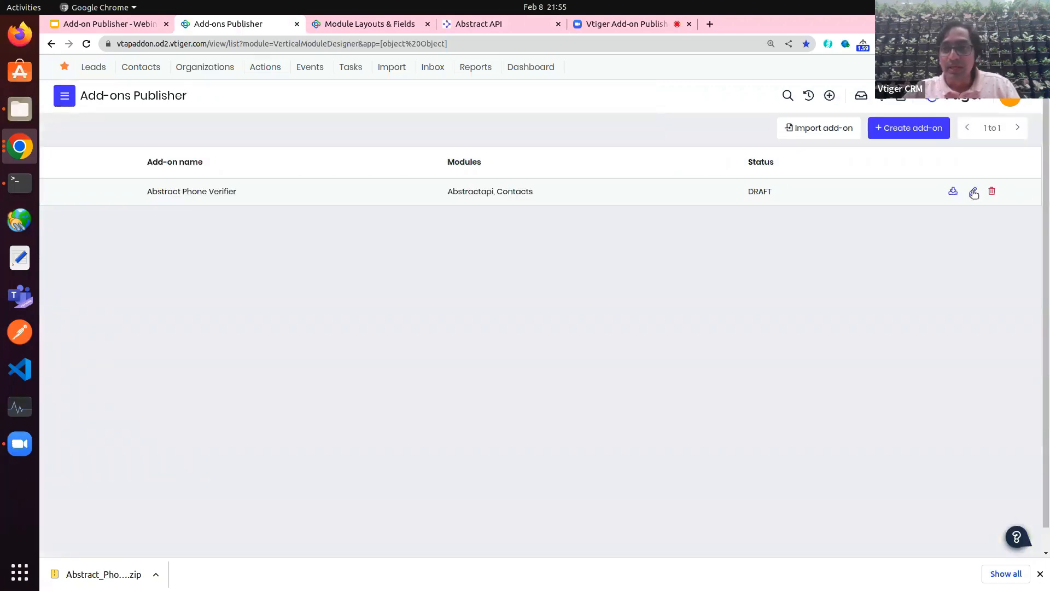
{"action": "left_click", "coordinate": [975, 192]}
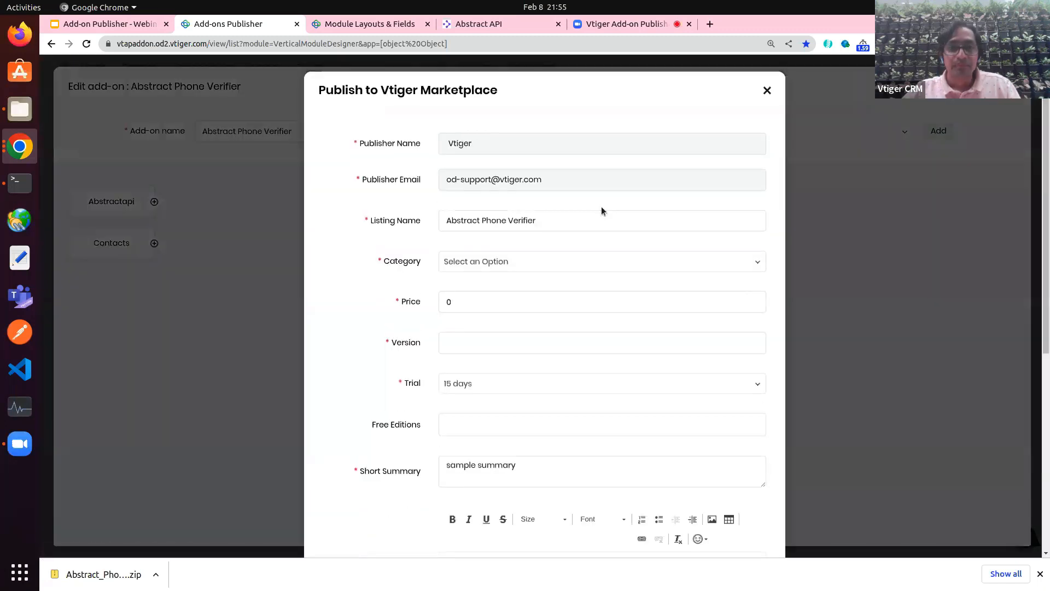
{"action": "scroll", "coordinate": [532, 314], "scroll_direction": "down", "scroll_amount": 5}
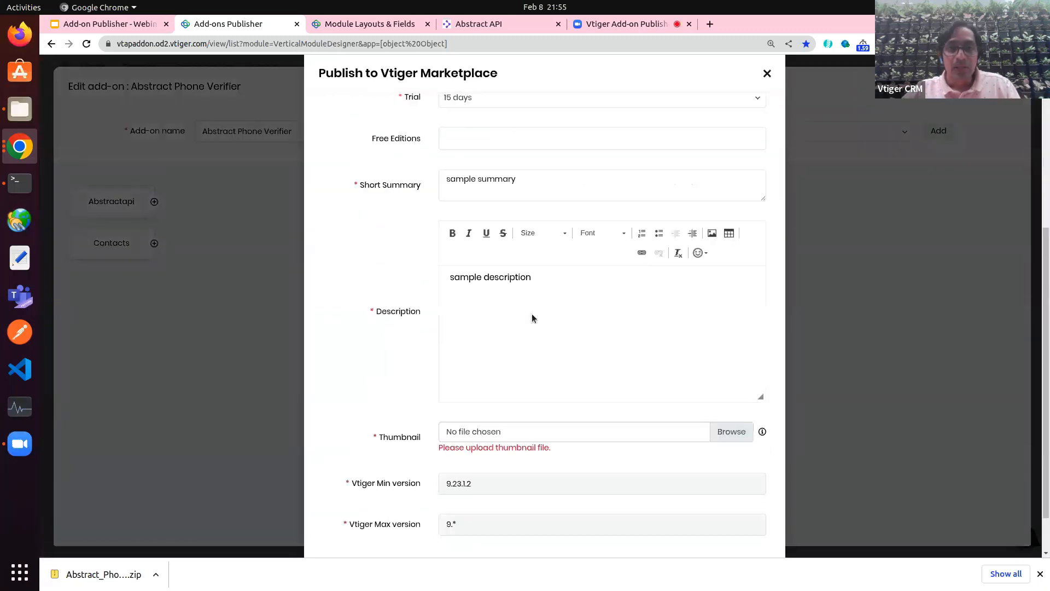
{"action": "scroll", "coordinate": [532, 316], "scroll_direction": "up", "scroll_amount": 5}
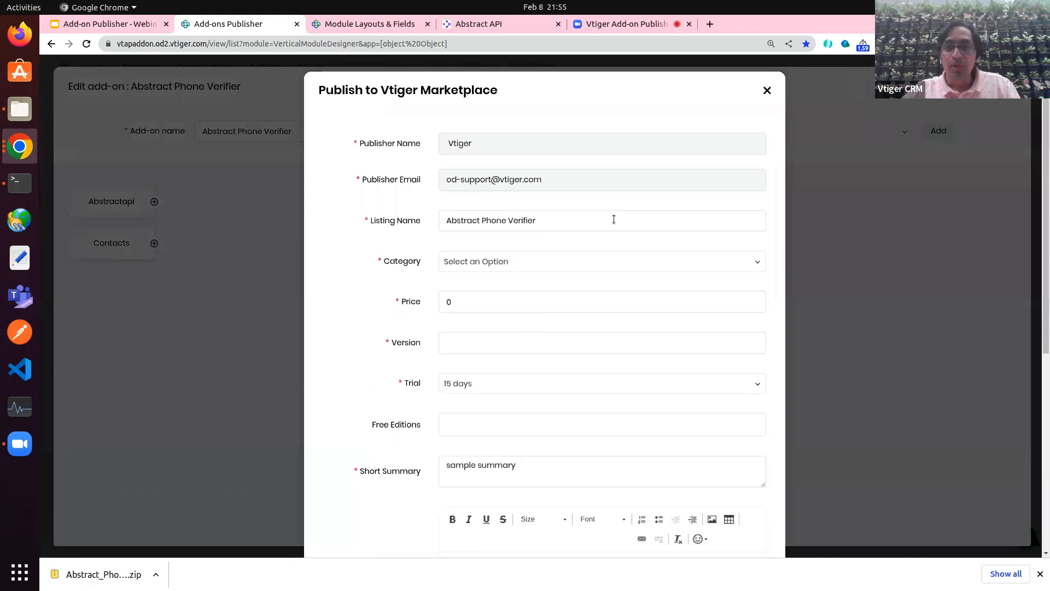
{"action": "left_click", "coordinate": [766, 91]}
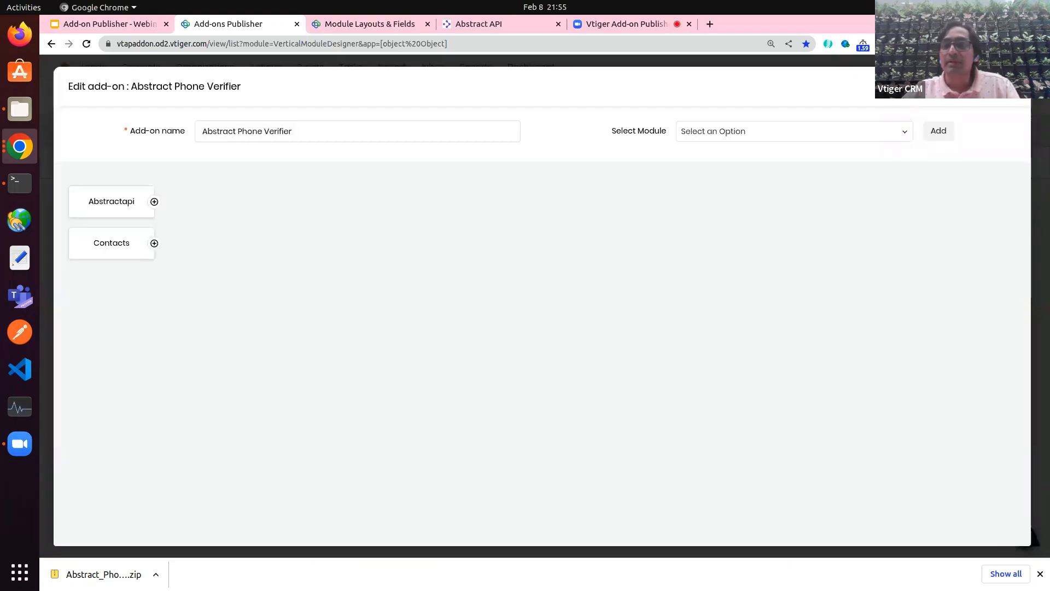
{"action": "left_click", "coordinate": [64, 95]}
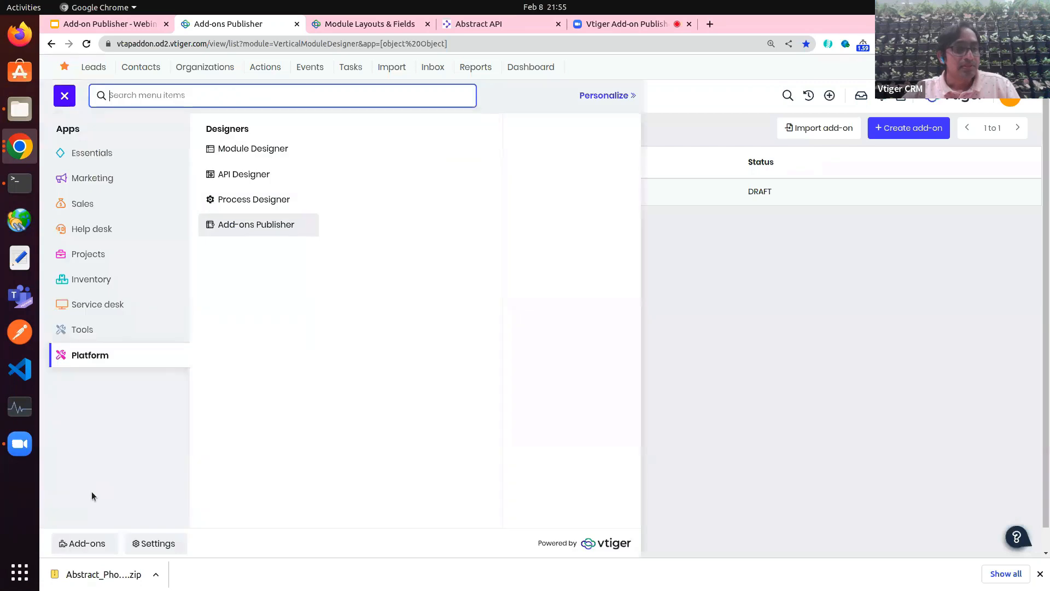
Step: Log out of the Marketplace account from Add-ons > My Extensions
{"action": "left_click", "coordinate": [87, 541]}
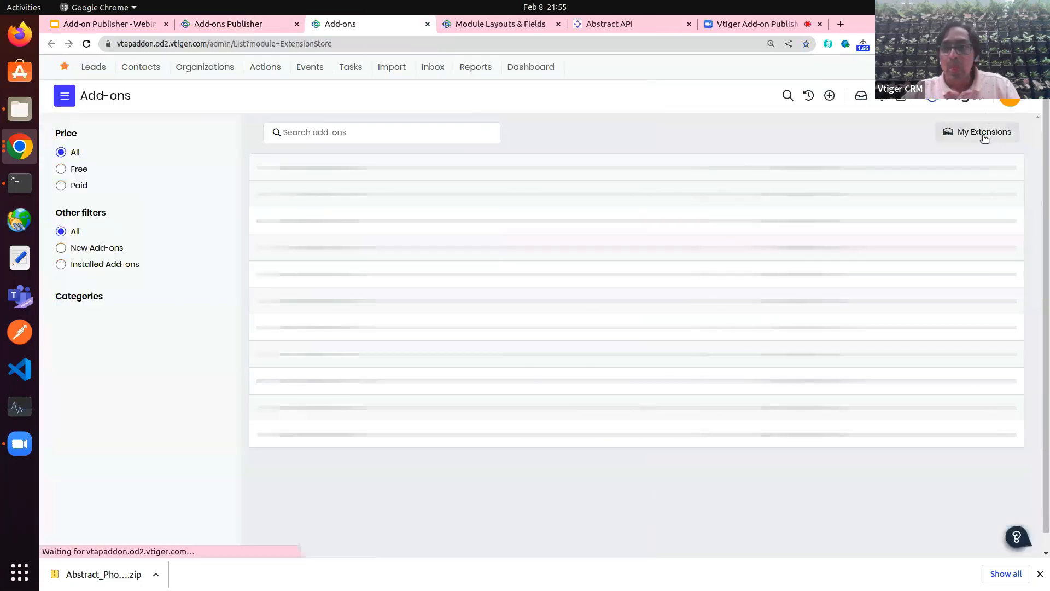
{"action": "left_click", "coordinate": [981, 132]}
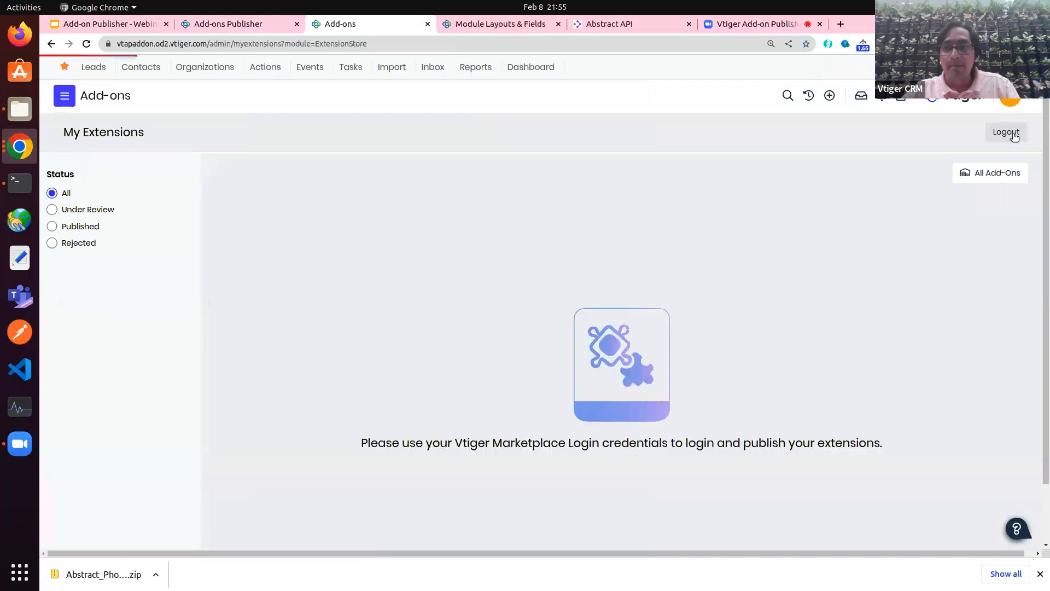
{"action": "left_click", "coordinate": [1014, 136]}
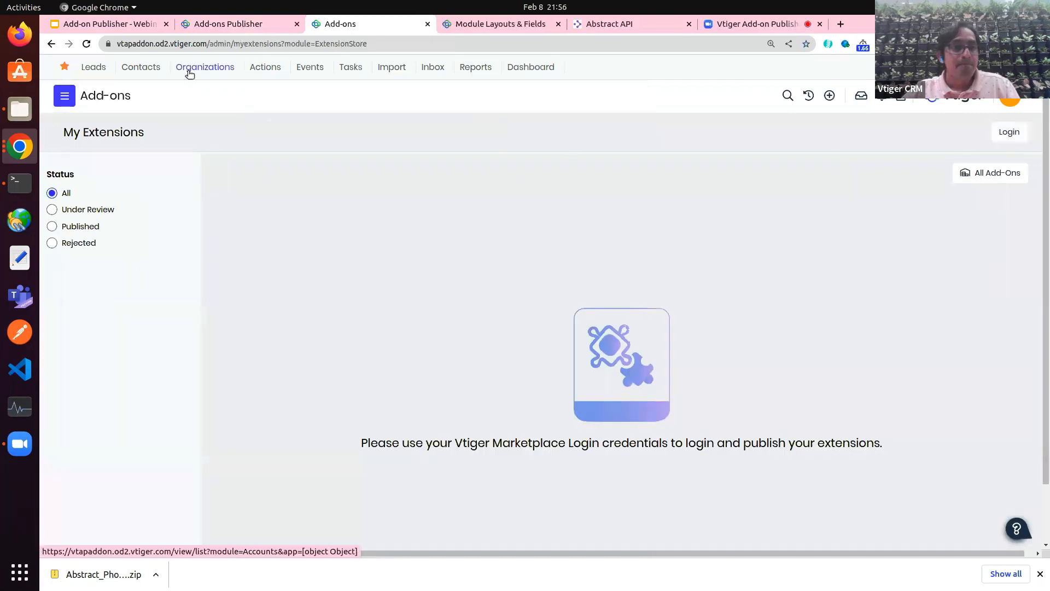
Step: Reopen Abstract Phone Verifier in the Add-ons Publisher to bring up the Marketplace login
{"action": "left_click", "coordinate": [142, 68]}
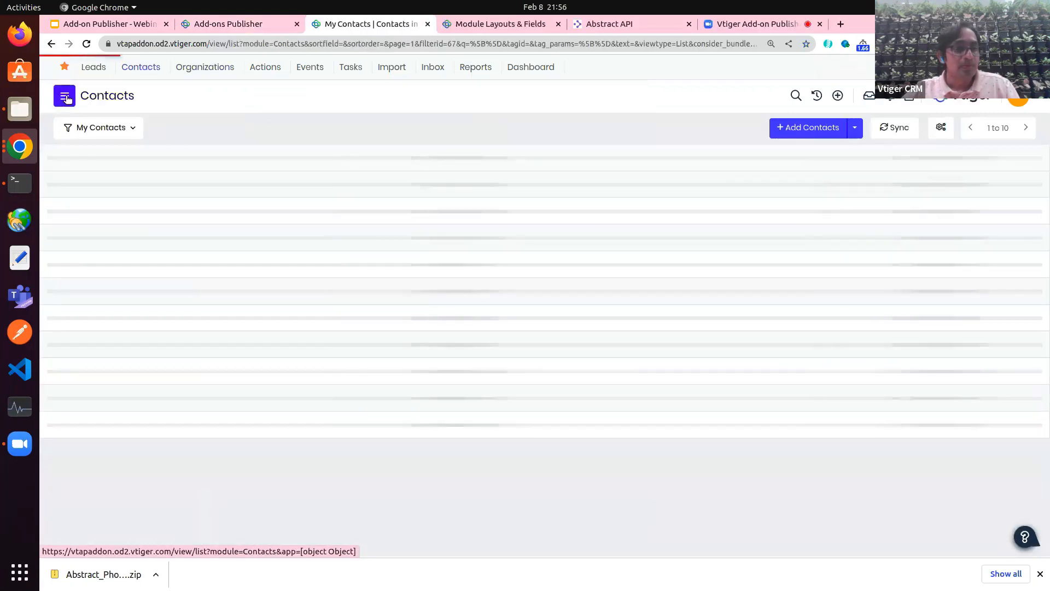
{"action": "left_click", "coordinate": [66, 99]}
{"action": "left_click", "coordinate": [87, 357]}
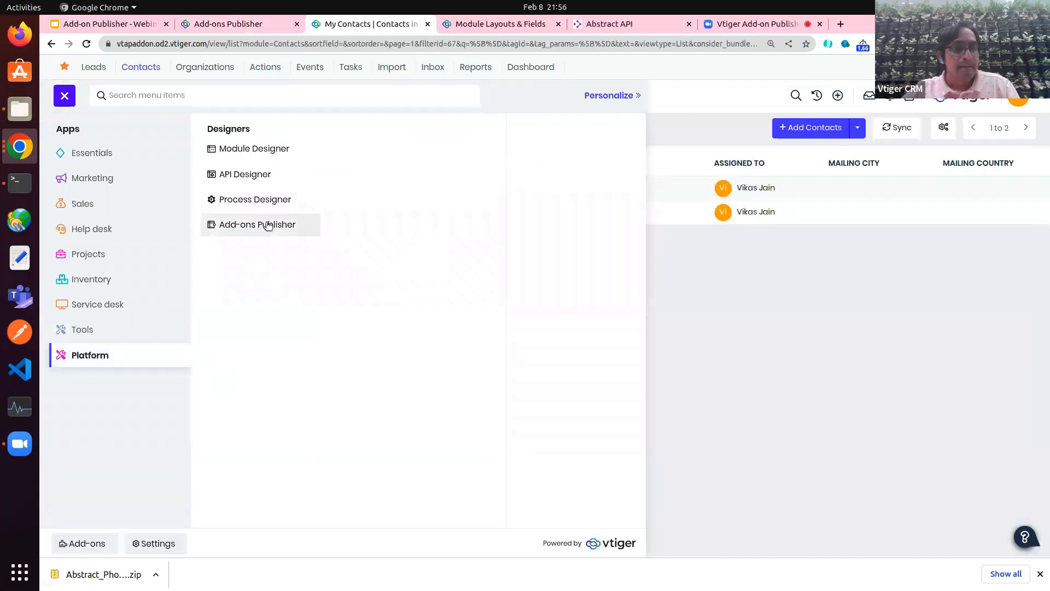
{"action": "left_click", "coordinate": [268, 226]}
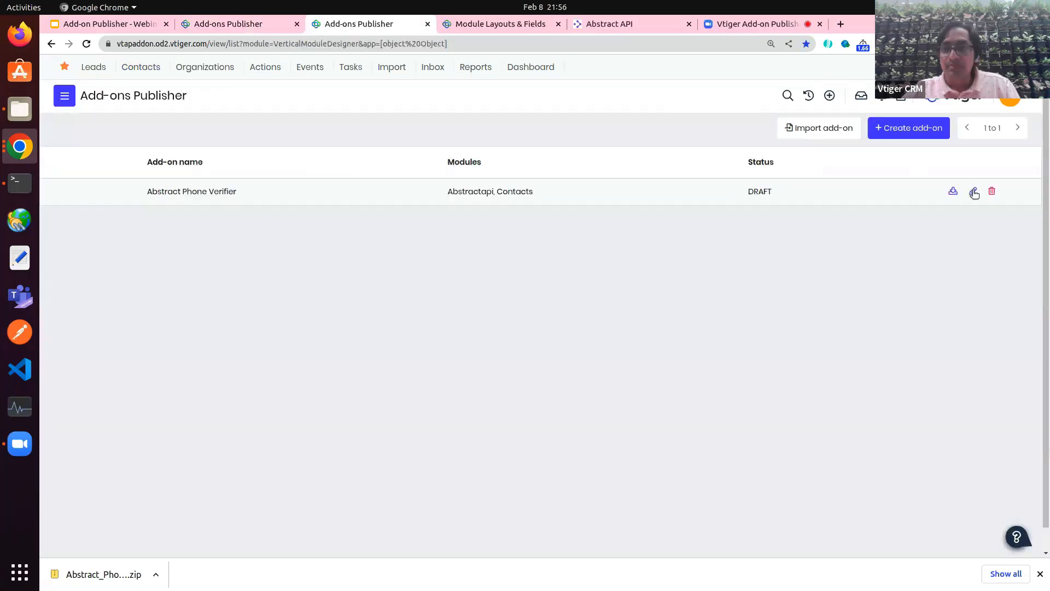
{"action": "left_click", "coordinate": [974, 193]}
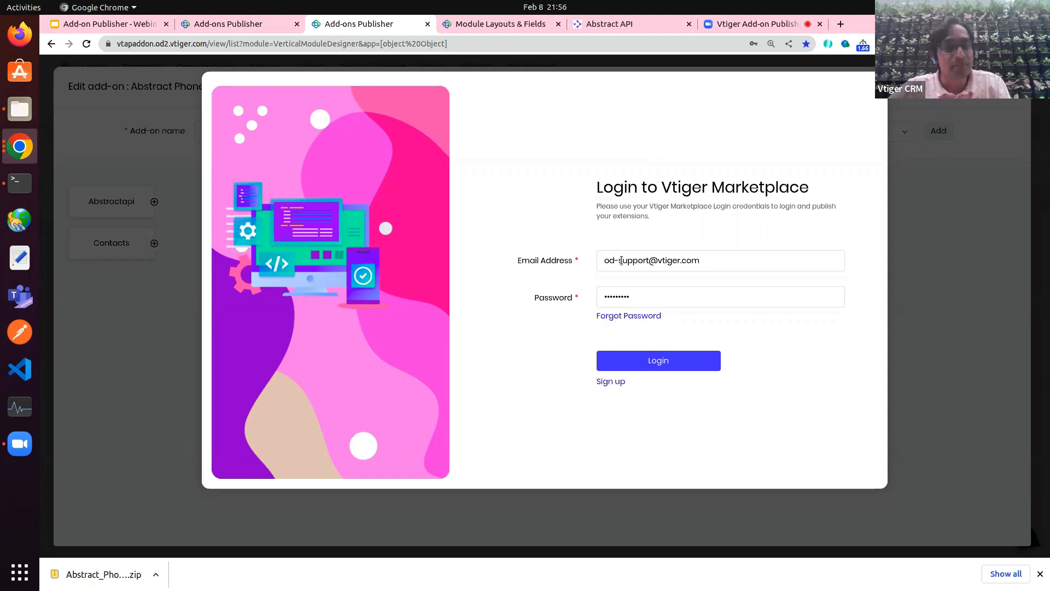
Step: Sign in to Vtiger Marketplace and reach the Publish to Vtiger Marketplace form
{"action": "left_click", "coordinate": [607, 382]}
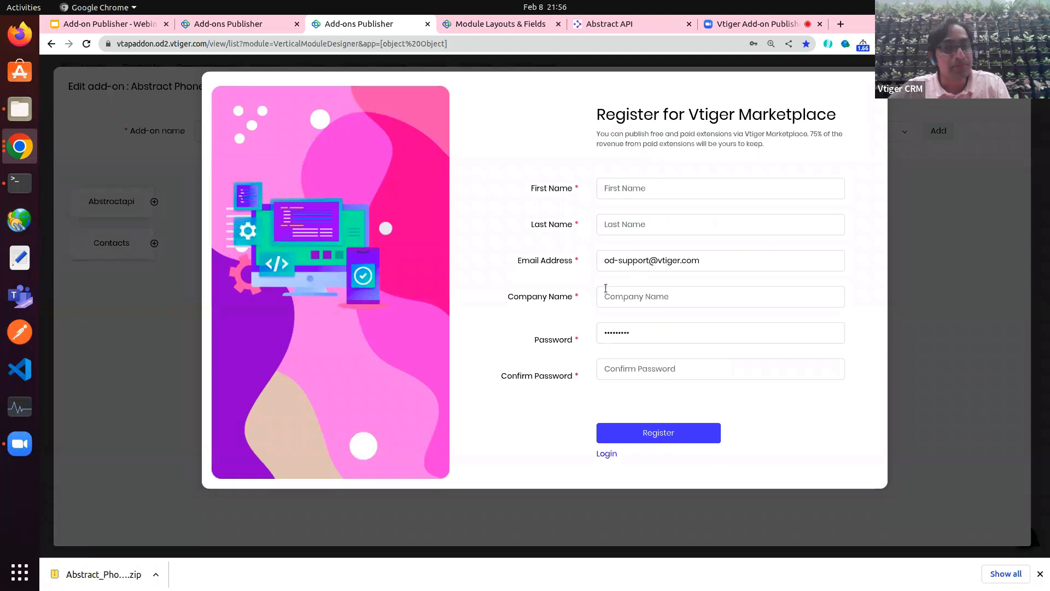
{"action": "left_click", "coordinate": [606, 454]}
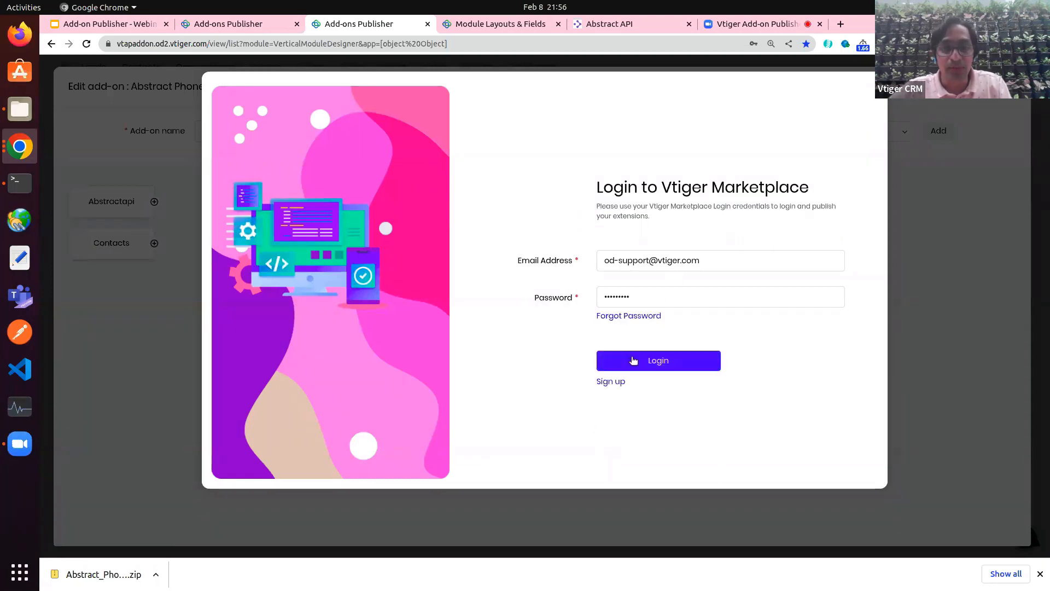
{"action": "left_click", "coordinate": [634, 360]}
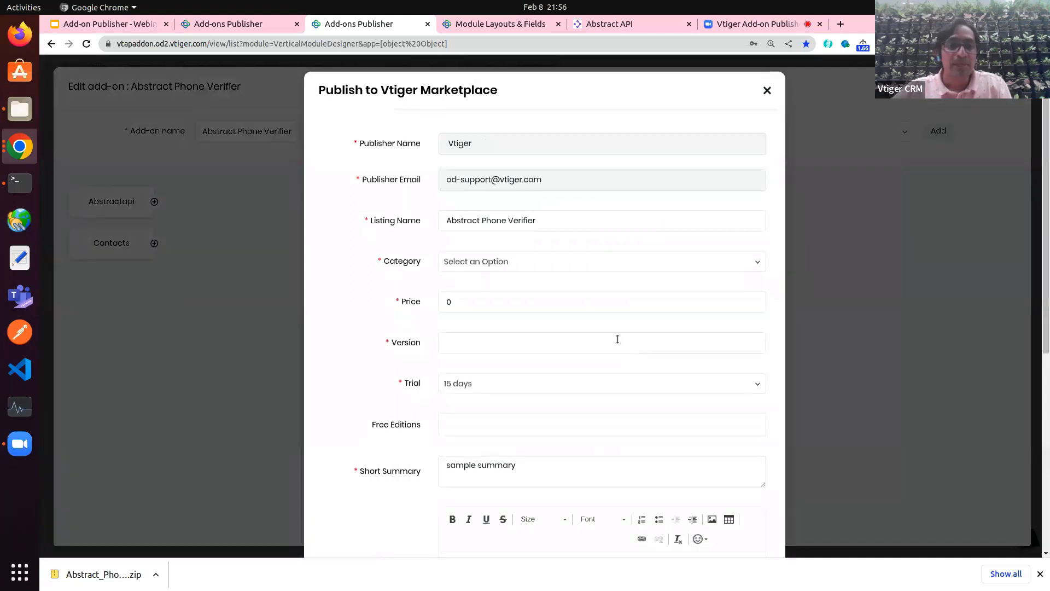
{"action": "scroll", "coordinate": [538, 331], "scroll_direction": "down", "scroll_amount": 5}
{"action": "scroll", "coordinate": [539, 331], "scroll_direction": "up", "scroll_amount": 5}
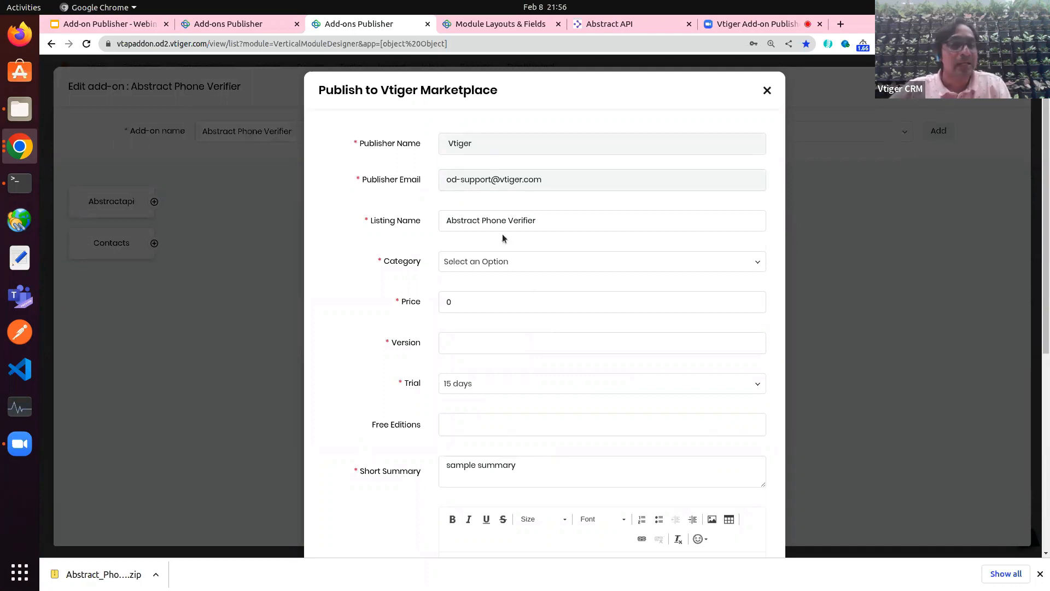
{"action": "double_click", "coordinate": [490, 220]}
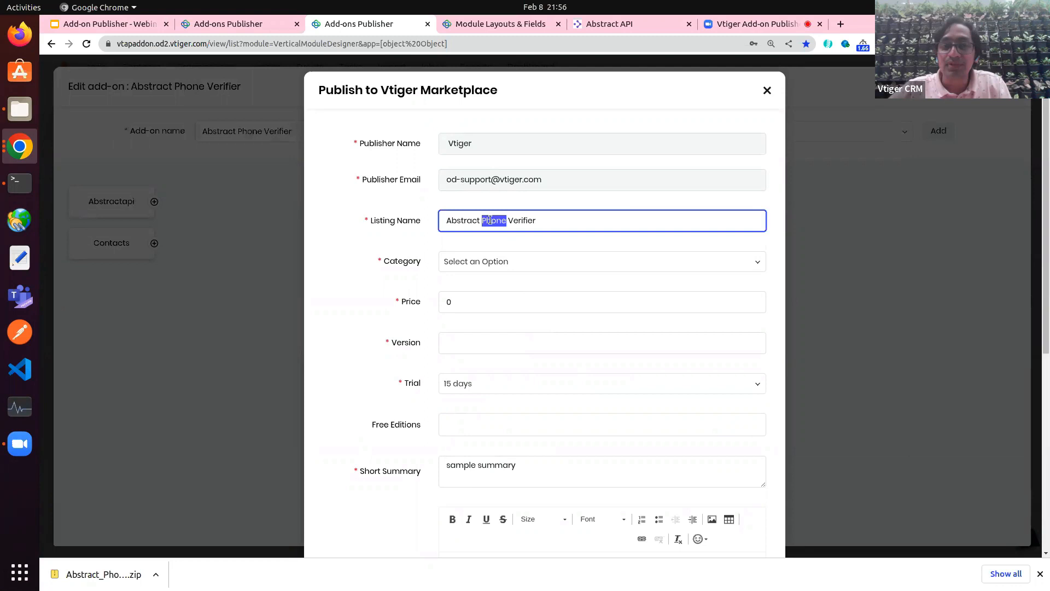
Step: Set the listing category to General
{"action": "left_click", "coordinate": [473, 262]}
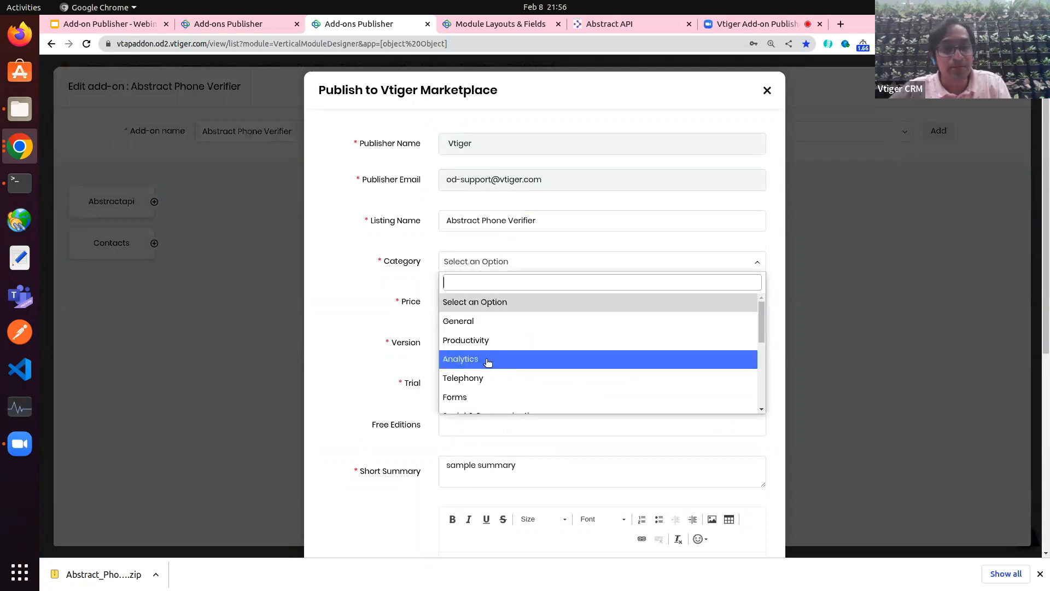
{"action": "left_click", "coordinate": [479, 381]}
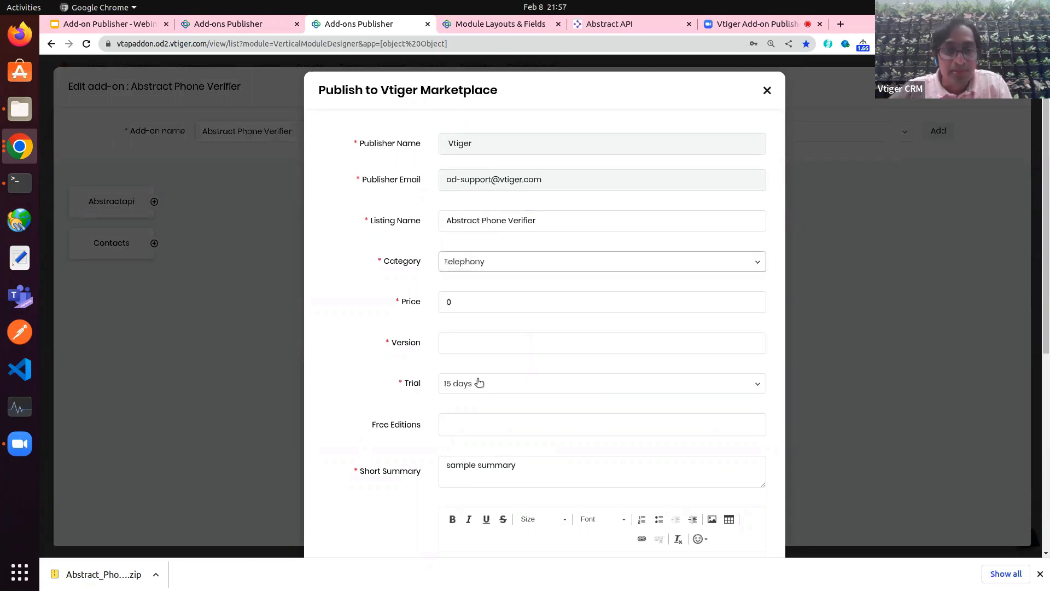
{"action": "left_click", "coordinate": [473, 271]}
{"action": "scroll", "coordinate": [489, 337], "scroll_direction": "down", "scroll_amount": 6}
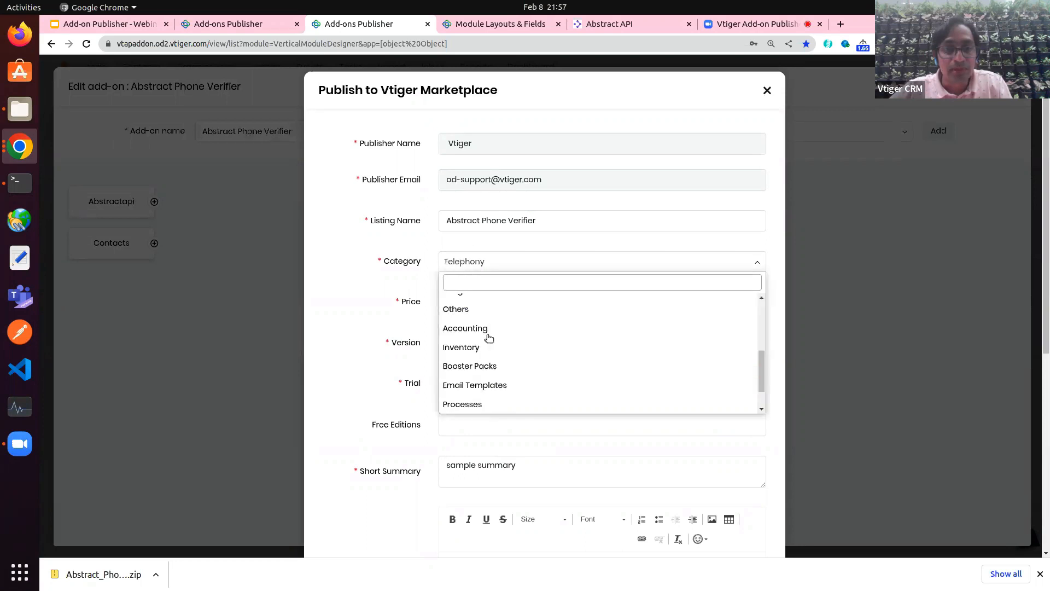
{"action": "scroll", "coordinate": [488, 337], "scroll_direction": "up", "scroll_amount": 8}
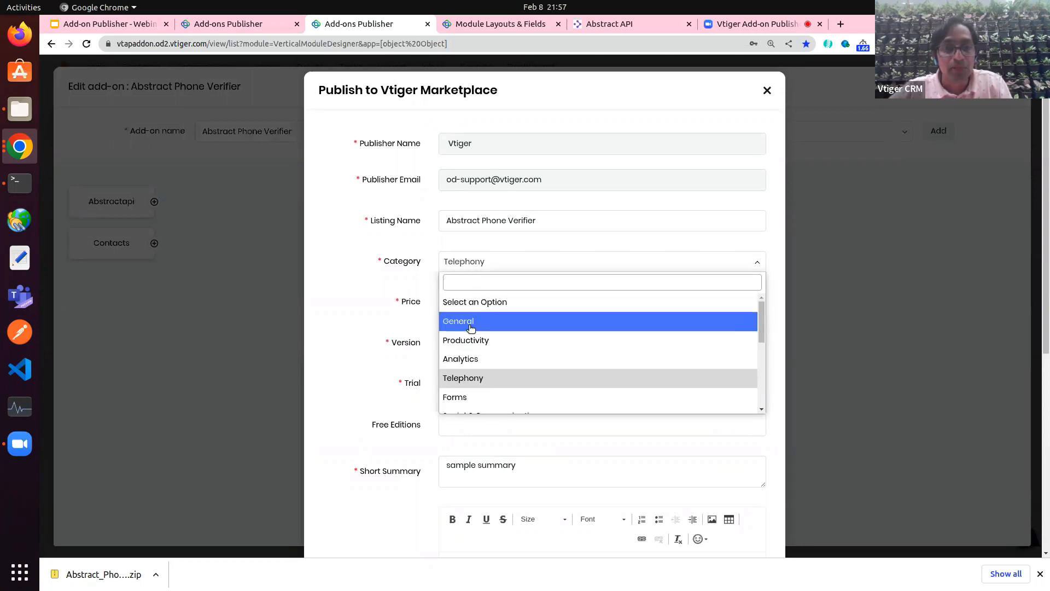
{"action": "left_click", "coordinate": [468, 322]}
Step: Change the listing price from 0 to 10
{"action": "left_click", "coordinate": [464, 306]}
{"action": "double_click", "coordinate": [464, 306]}
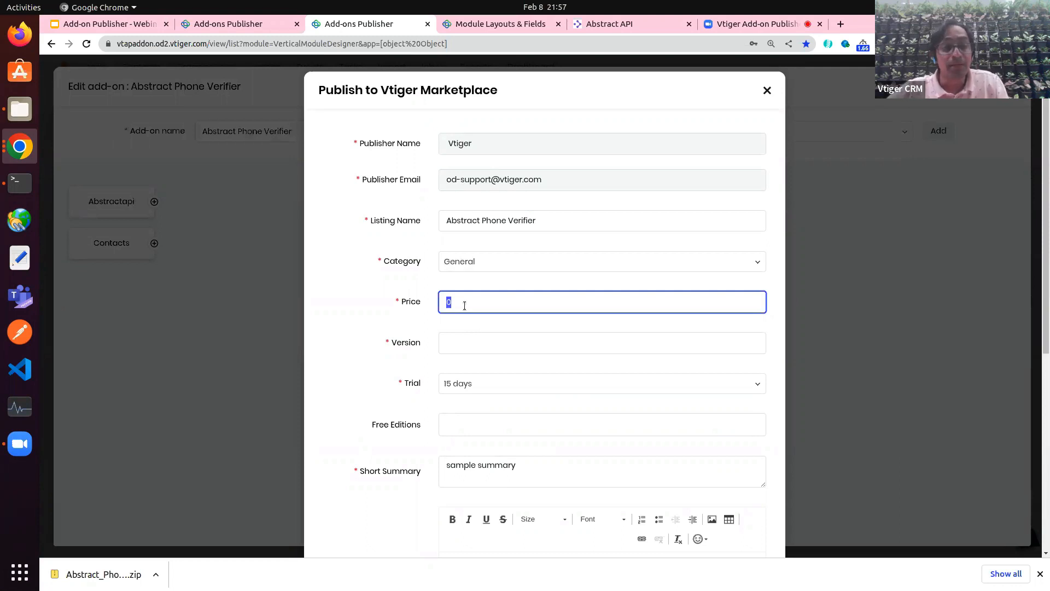
{"action": "type", "text": "1"}
{"action": "left_click", "coordinate": [388, 304]}
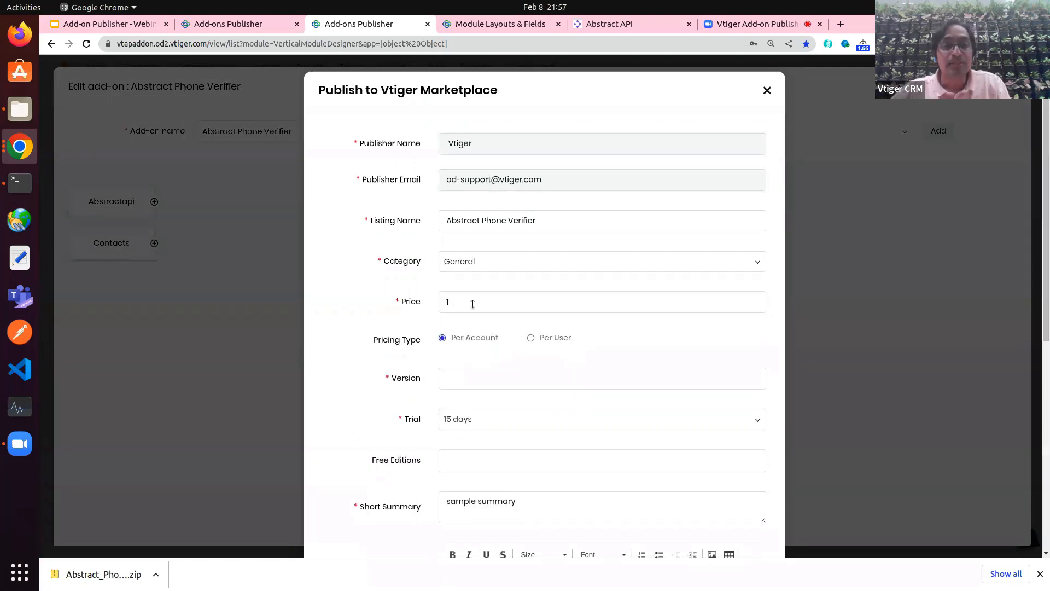
{"action": "left_click", "coordinate": [472, 304]}
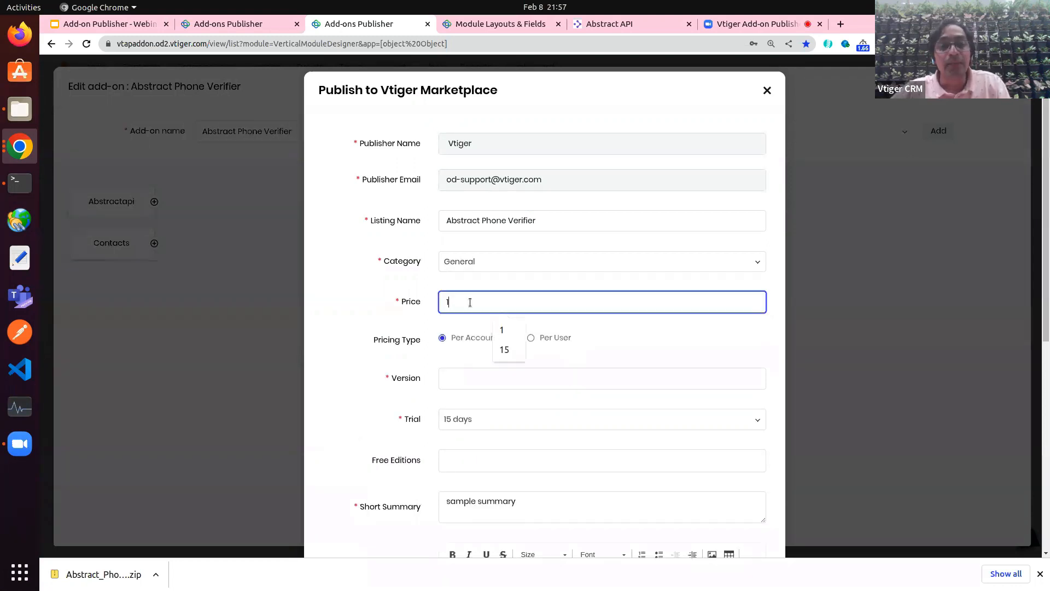
{"action": "left_click", "coordinate": [400, 322]}
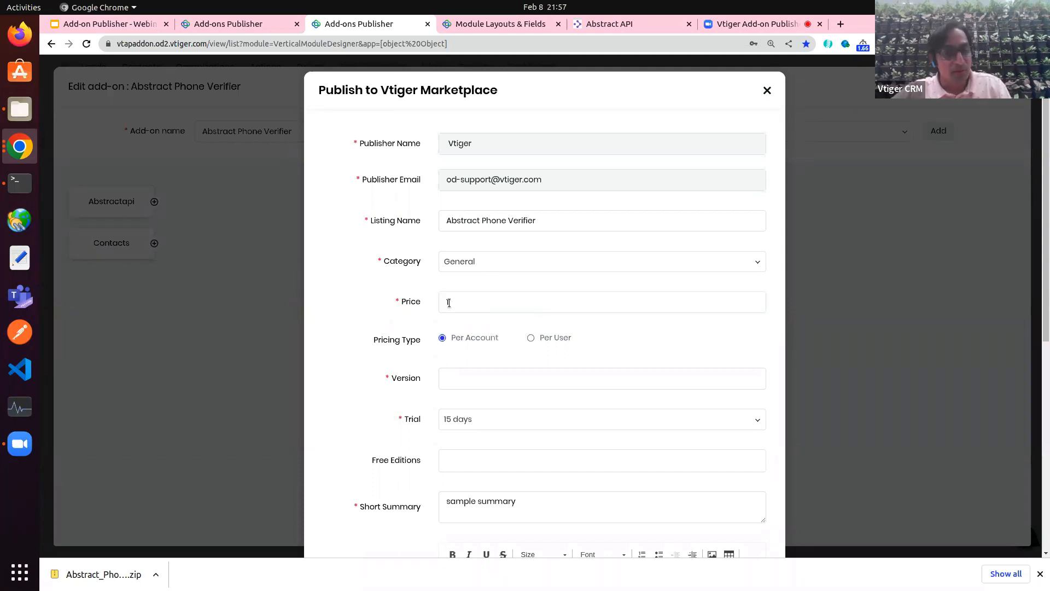
{"action": "left_click", "coordinate": [449, 302]}
{"action": "type", "text": "0"}
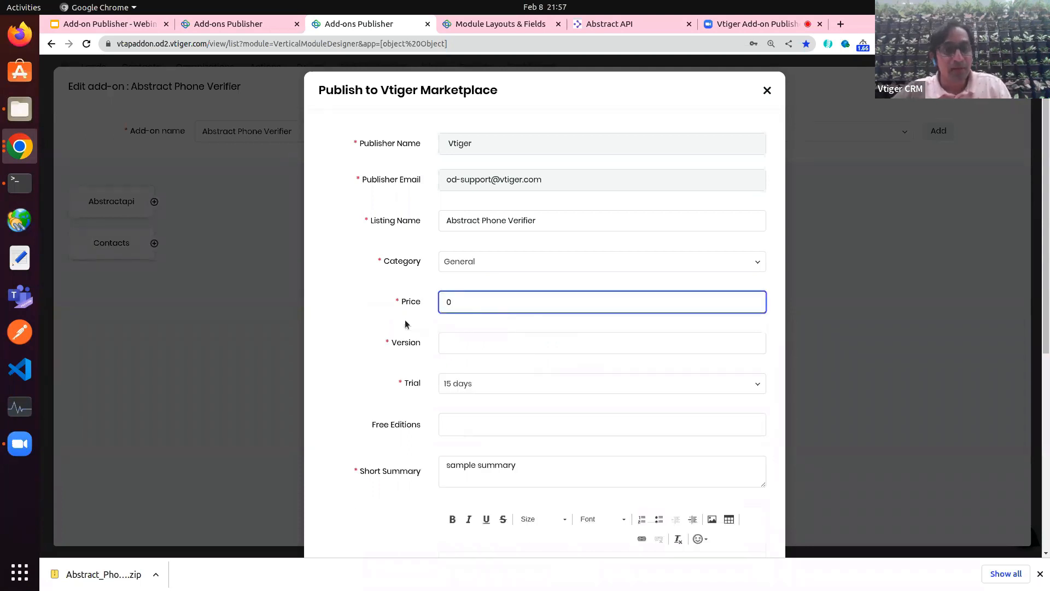
{"action": "key", "text": "BackSpace"}
{"action": "type", "text": "1"}
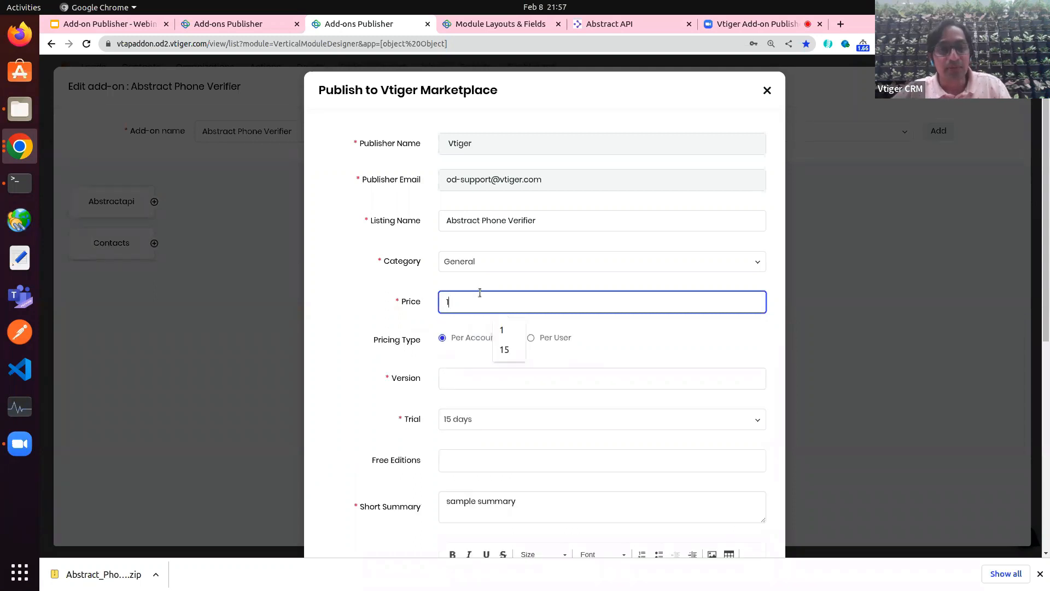
{"action": "left_click", "coordinate": [379, 324]}
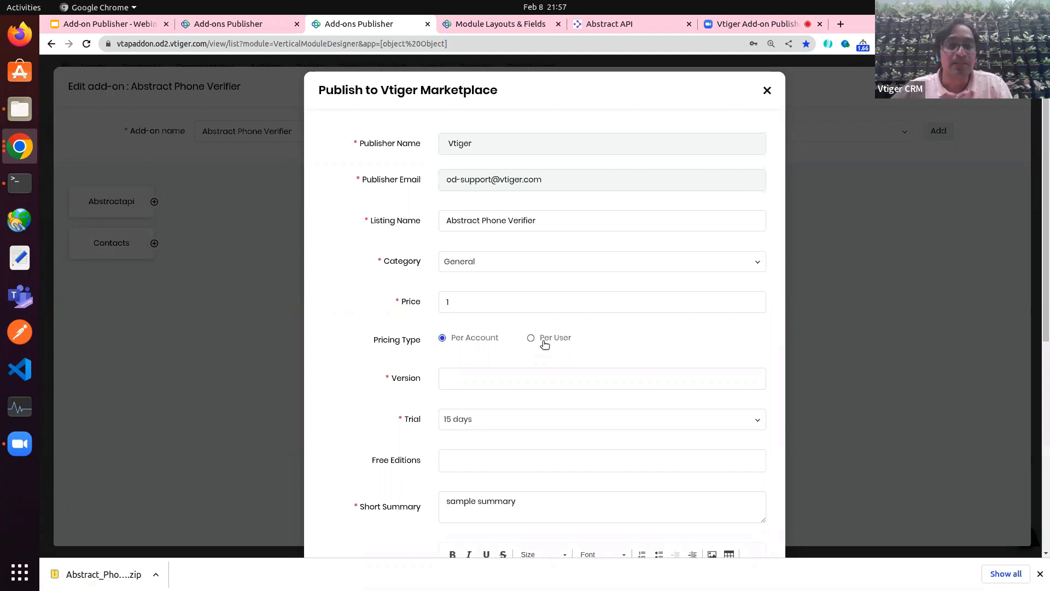
{"action": "right_click", "coordinate": [483, 302]}
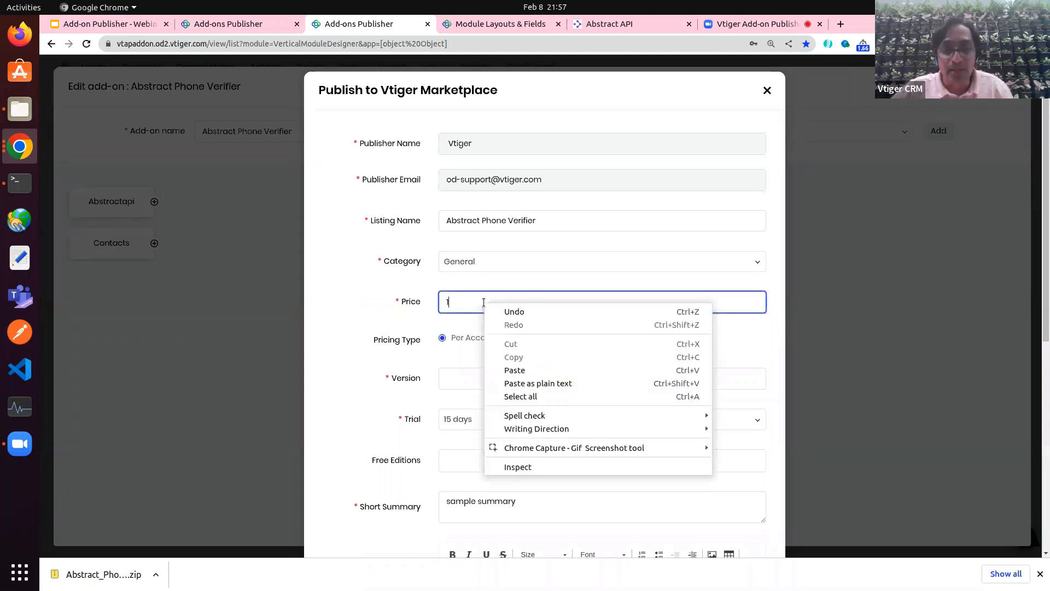
{"action": "left_click", "coordinate": [485, 306]}
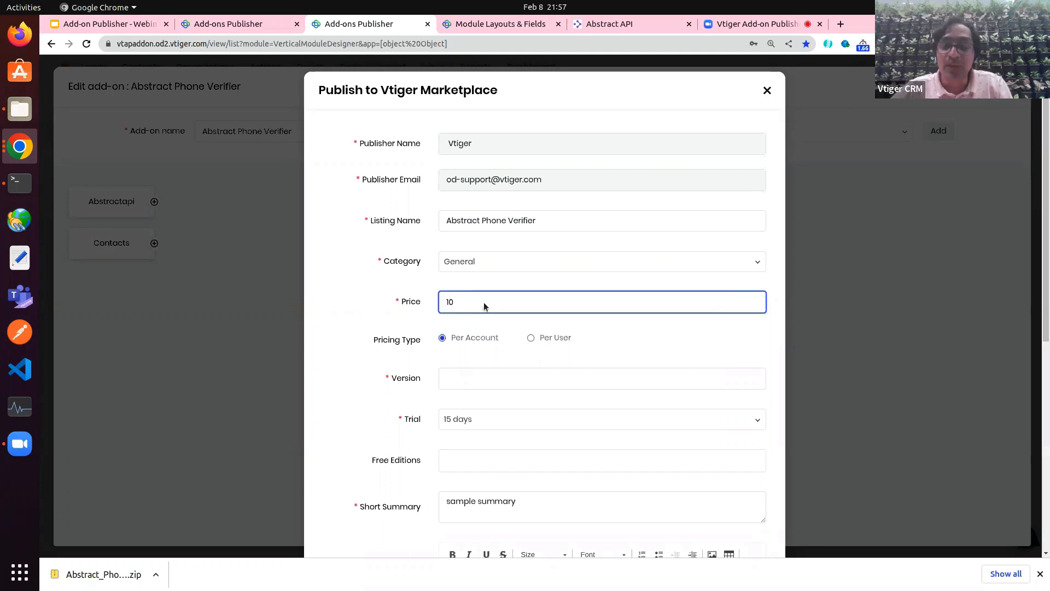
Step: Charge the price per user and keep the 15-day trial
{"action": "left_click", "coordinate": [555, 339]}
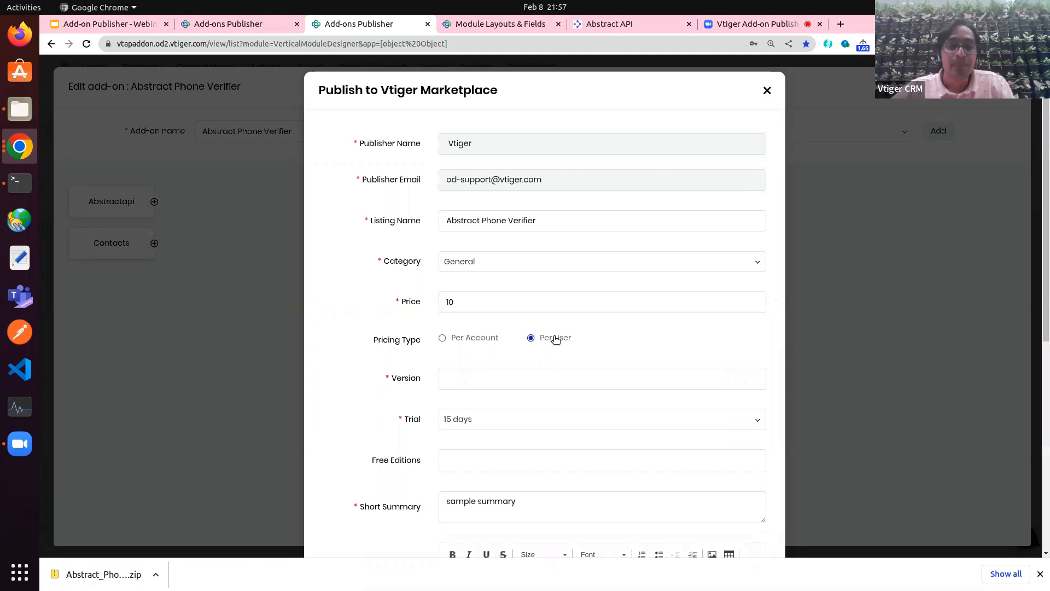
{"action": "scroll", "coordinate": [425, 358], "scroll_direction": "down", "scroll_amount": 2}
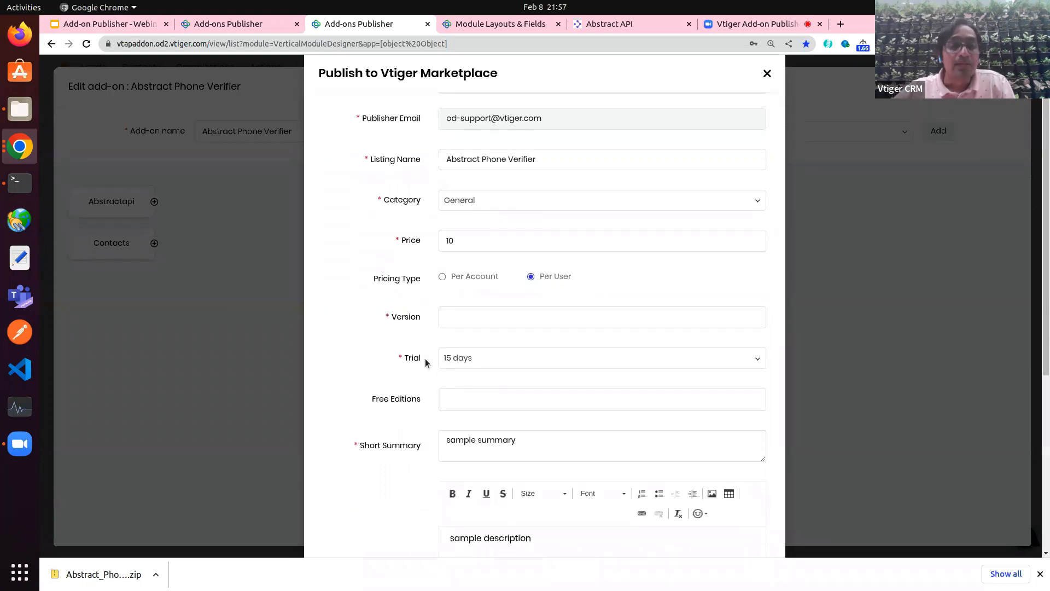
{"action": "left_click", "coordinate": [475, 353]}
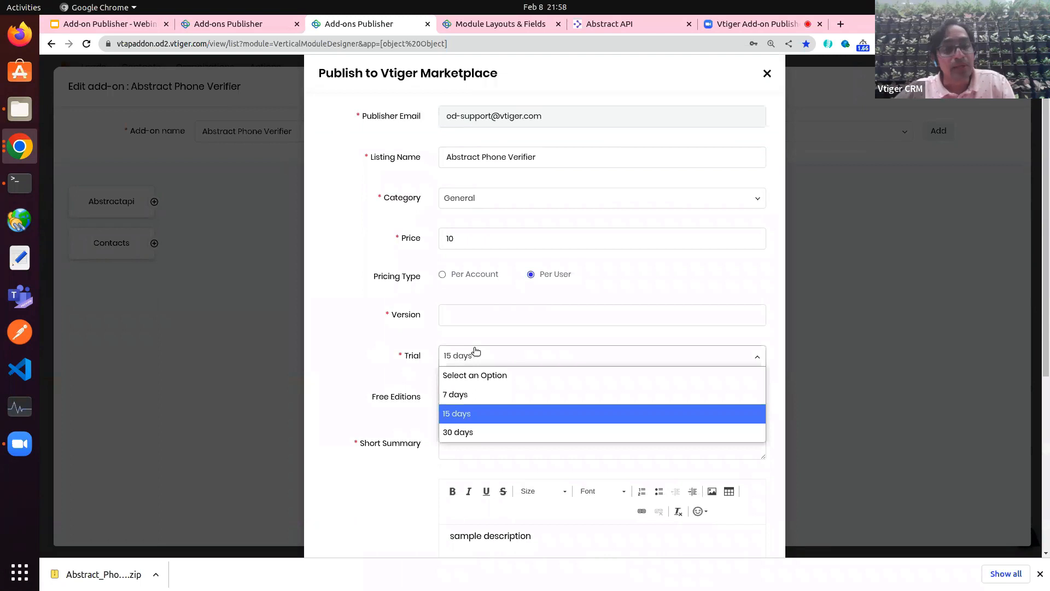
{"action": "left_click", "coordinate": [405, 379]}
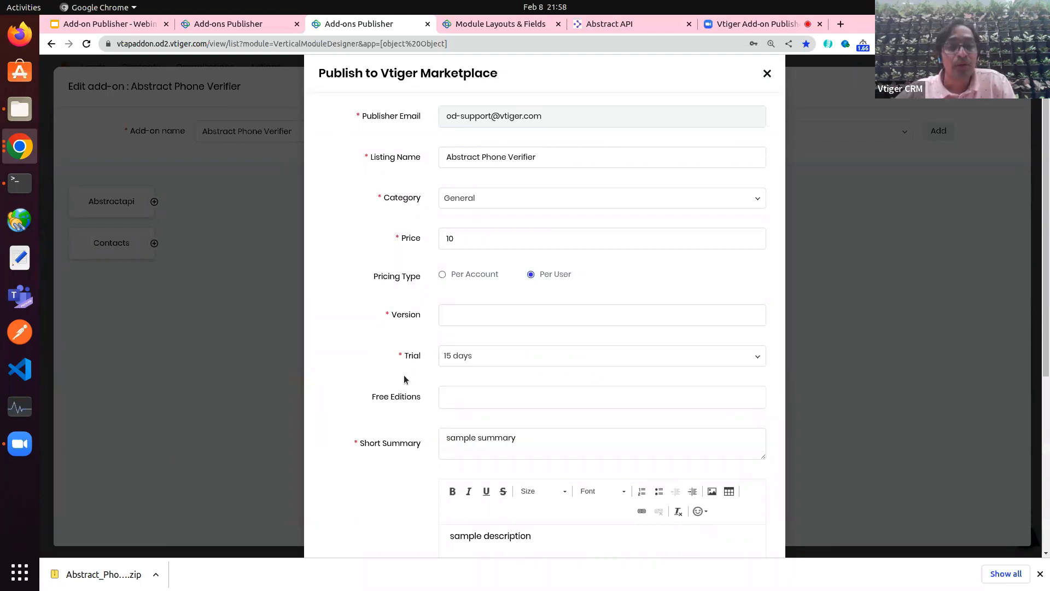
{"action": "scroll", "coordinate": [389, 411], "scroll_direction": "down", "scroll_amount": 5}
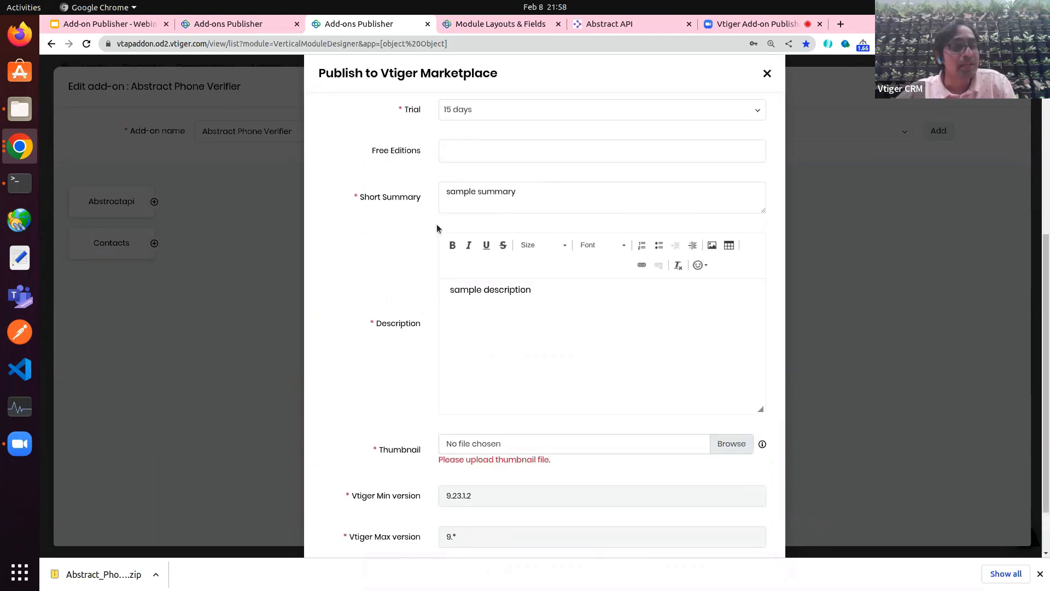
{"action": "scroll", "coordinate": [468, 366], "scroll_direction": "down", "scroll_amount": 2}
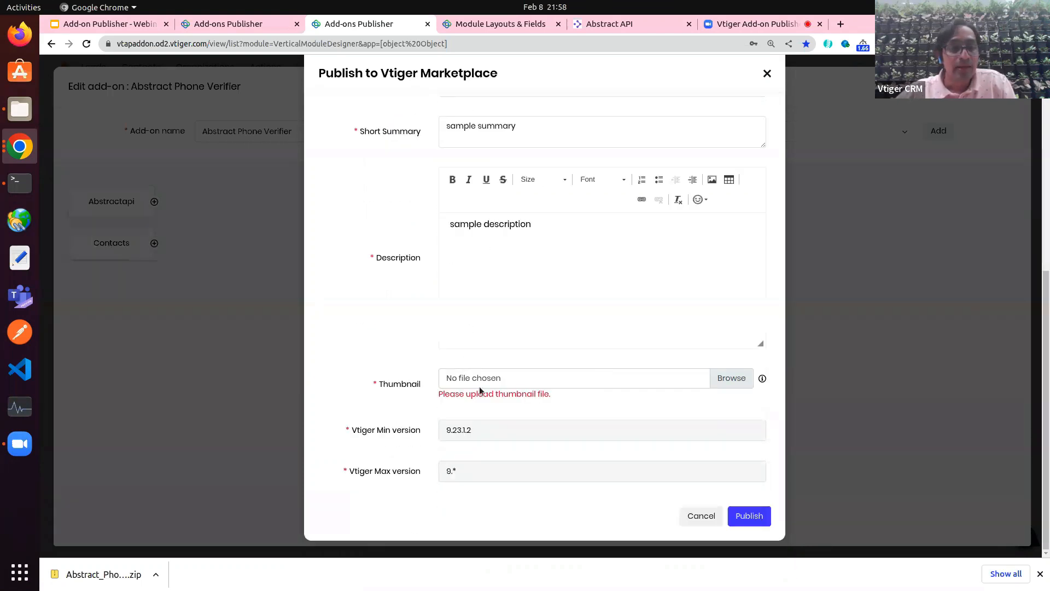
Step: Attach Call_API-8 (1).png as the listing thumbnail
{"action": "left_click", "coordinate": [738, 377]}
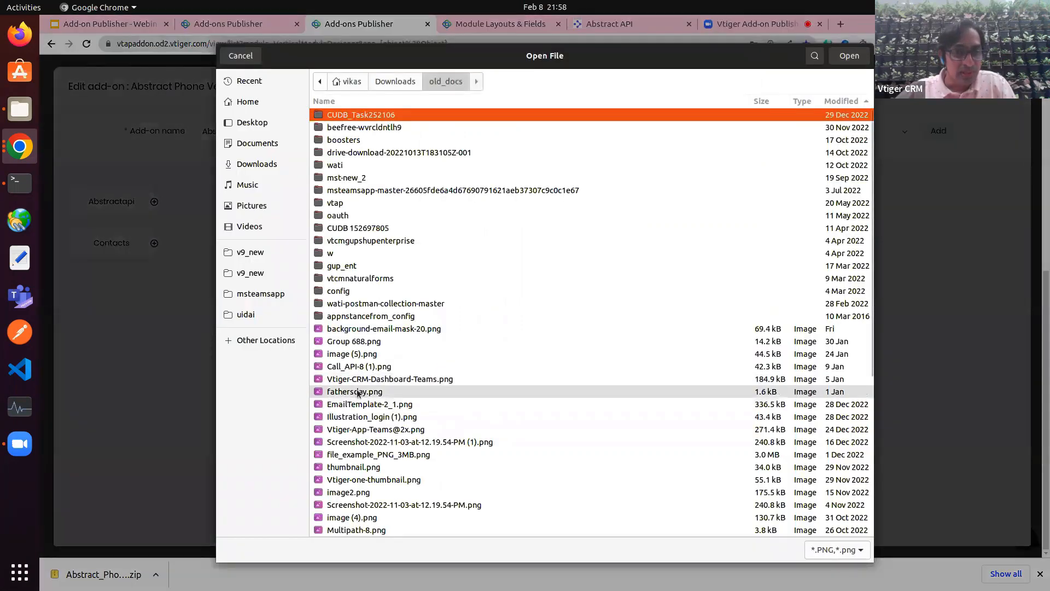
{"action": "left_click", "coordinate": [359, 367]}
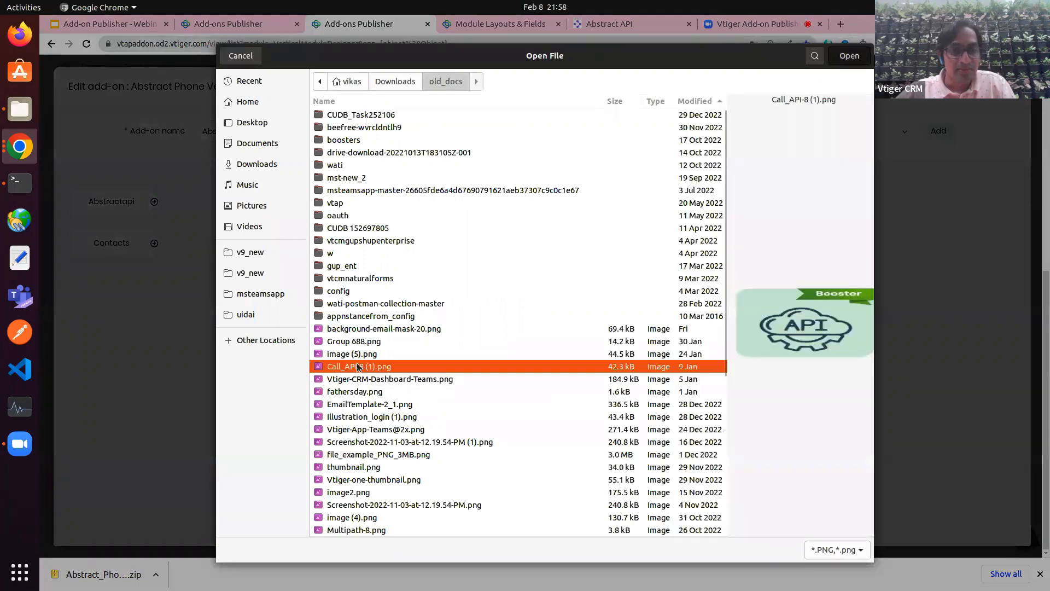
{"action": "double_click", "coordinate": [359, 367]}
{"action": "scroll", "coordinate": [405, 386], "scroll_direction": "up", "scroll_amount": 5}
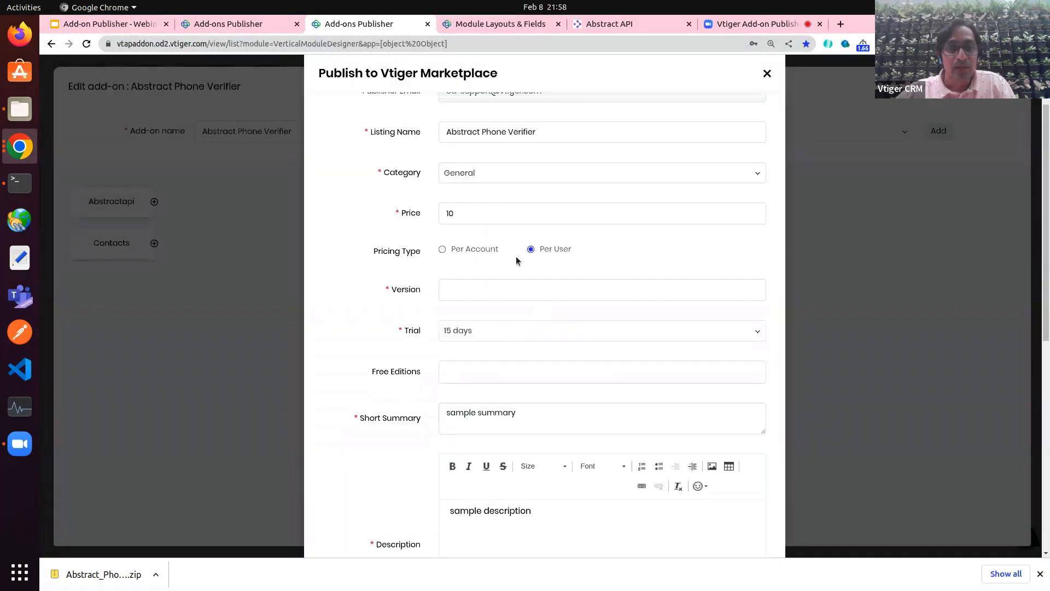
{"action": "scroll", "coordinate": [516, 256], "scroll_direction": "up", "scroll_amount": 2}
{"action": "left_click", "coordinate": [550, 211]}
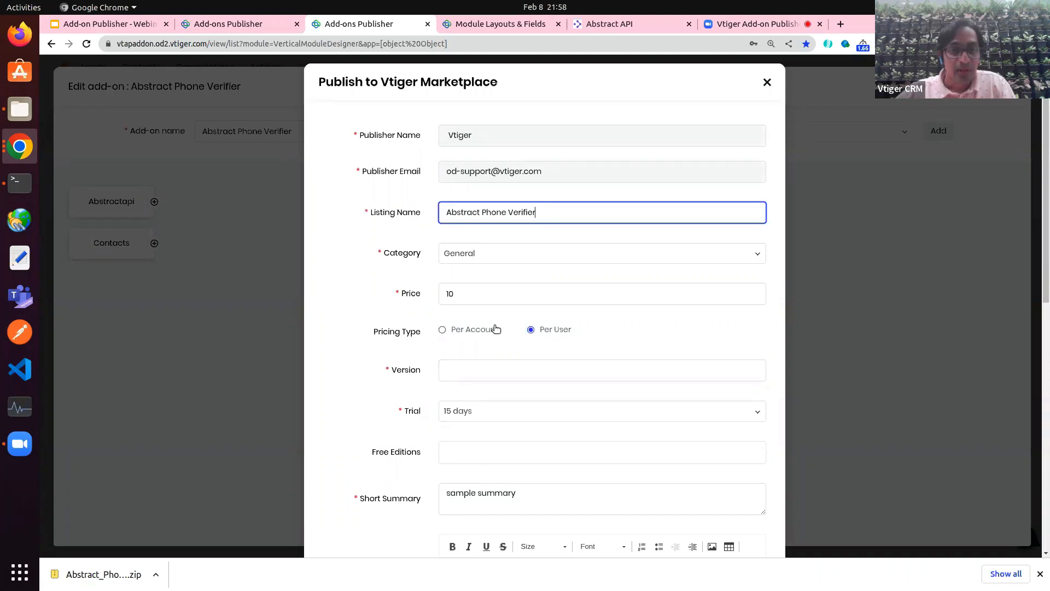
Step: Change the price to 0 and enter 1 in the version field
{"action": "double_click", "coordinate": [458, 291]}
{"action": "type", "text": "0"}
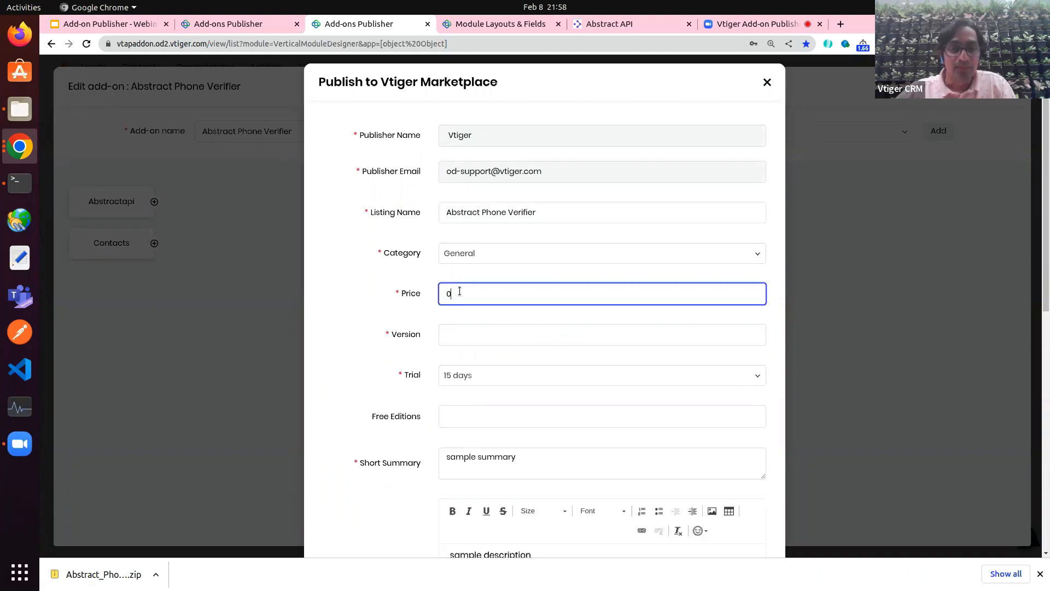
{"action": "left_click", "coordinate": [457, 340]}
{"action": "type", "text": "1"}
{"action": "left_click", "coordinate": [376, 371]}
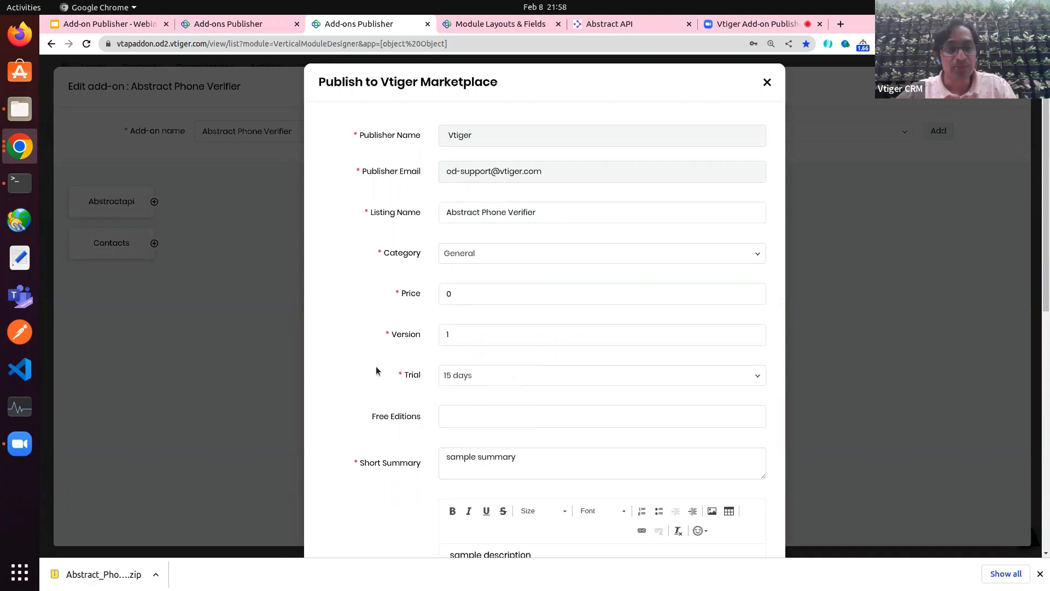
Step: Set Short Summary and Description to 'Extensions does Phone number verification' and click Publish
{"action": "left_click", "coordinate": [473, 458]}
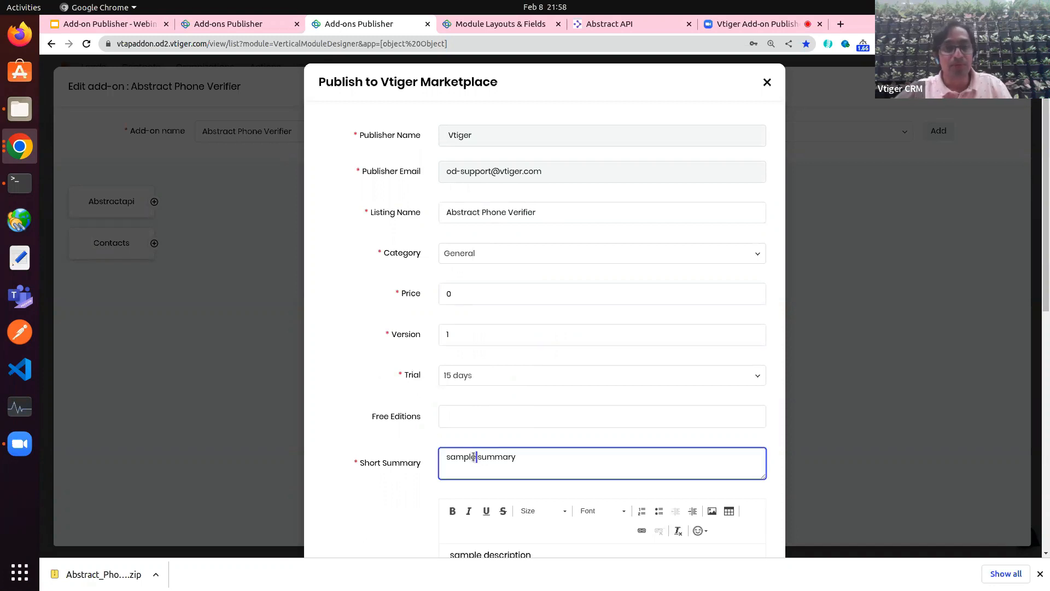
{"action": "key", "text": "ctrl+a"}
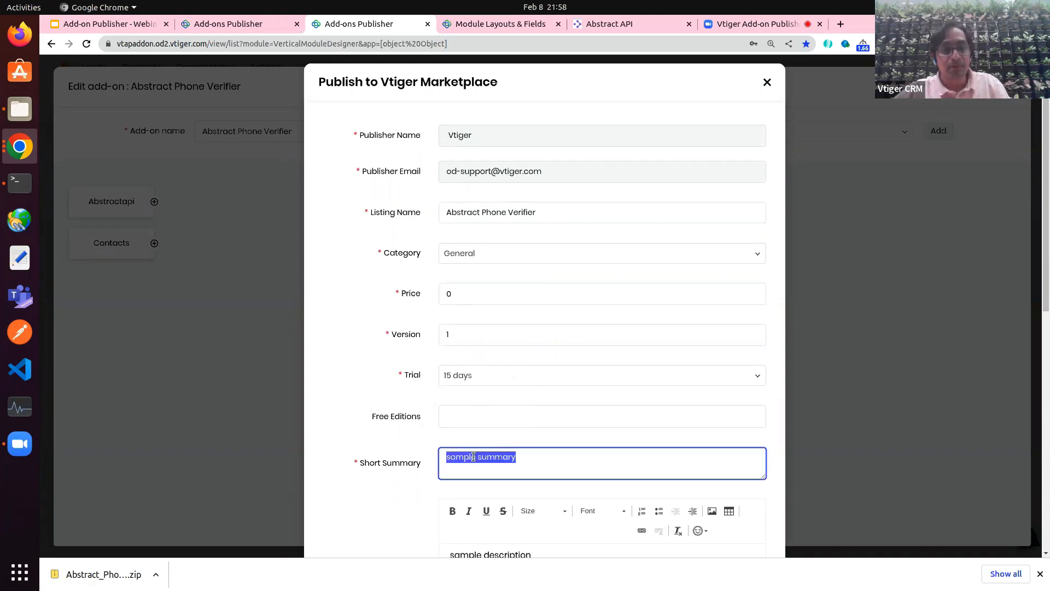
{"action": "type", "text": "Extension"}
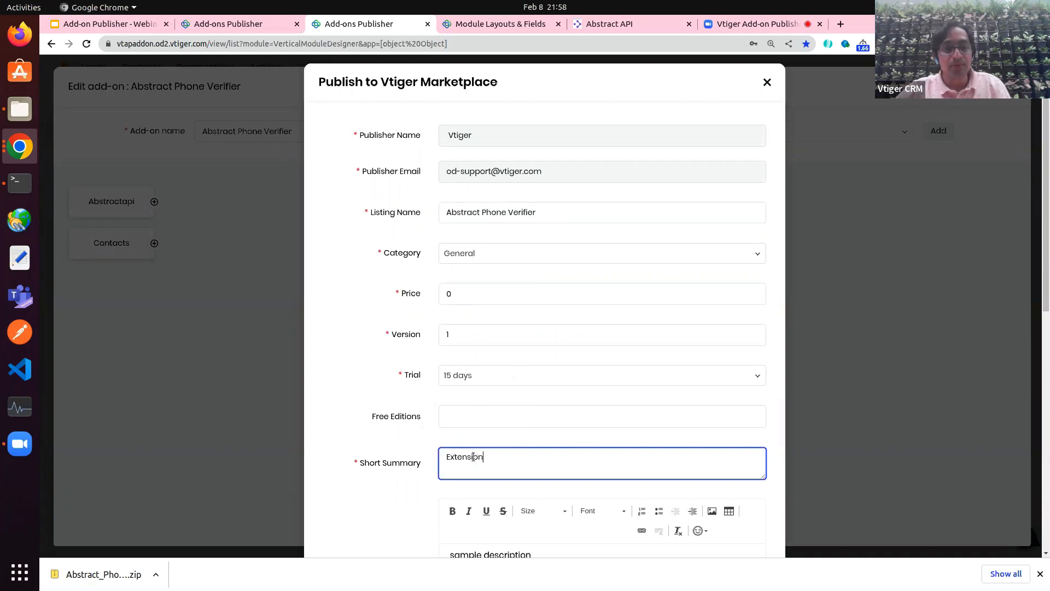
{"action": "type", "text": "s does Phone number verification"}
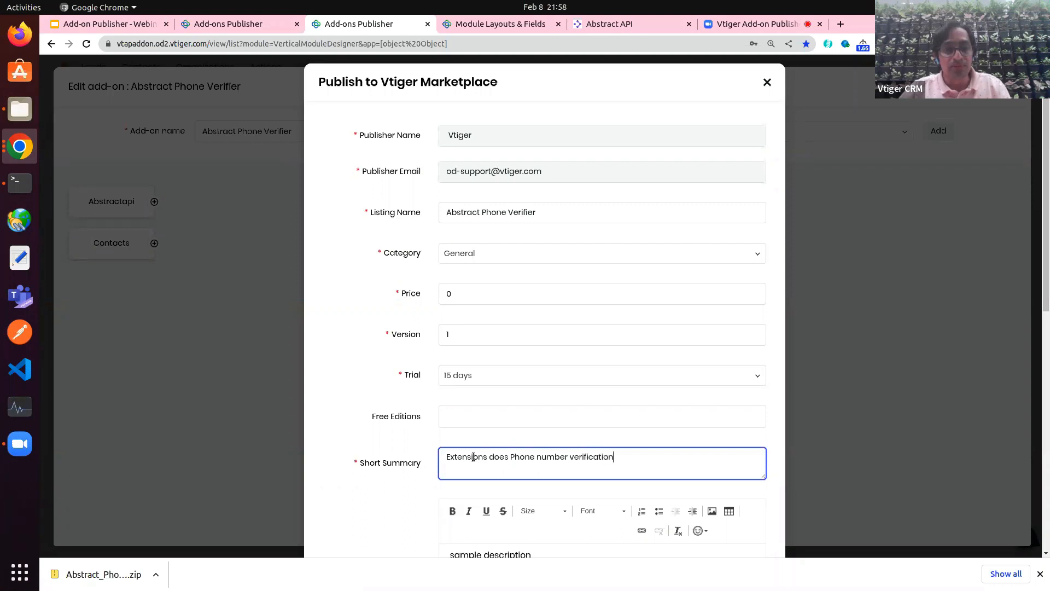
{"action": "scroll", "coordinate": [473, 457], "scroll_direction": "down", "scroll_amount": 2}
{"action": "key", "text": "ctrl+a"}
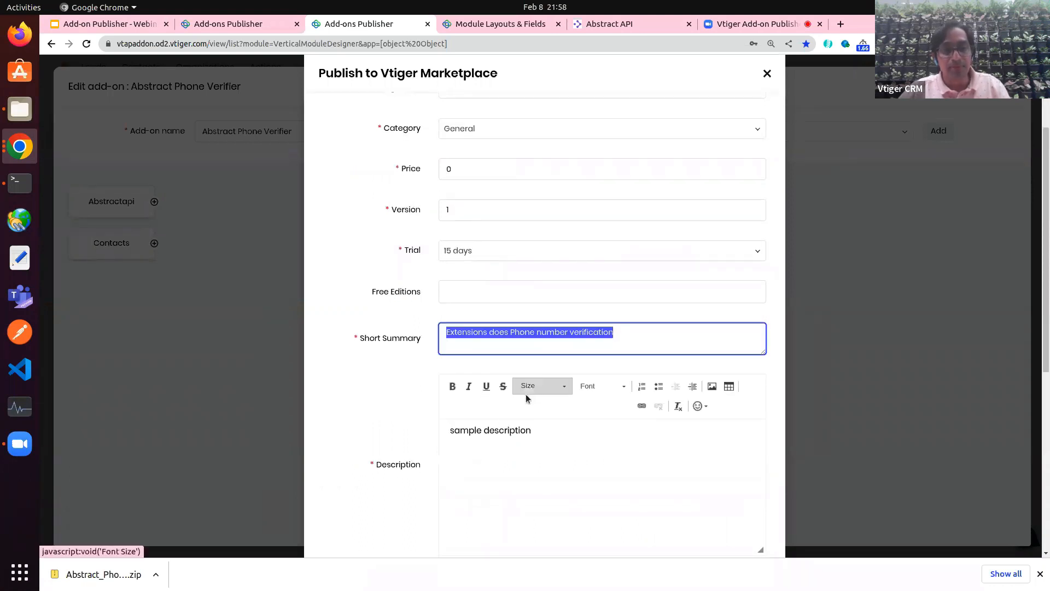
{"action": "key", "text": "ctrl+c"}
{"action": "triple_click", "coordinate": [495, 430]}
{"action": "key", "text": "ctrl+v"}
{"action": "scroll", "coordinate": [437, 423], "scroll_direction": "down", "scroll_amount": 2}
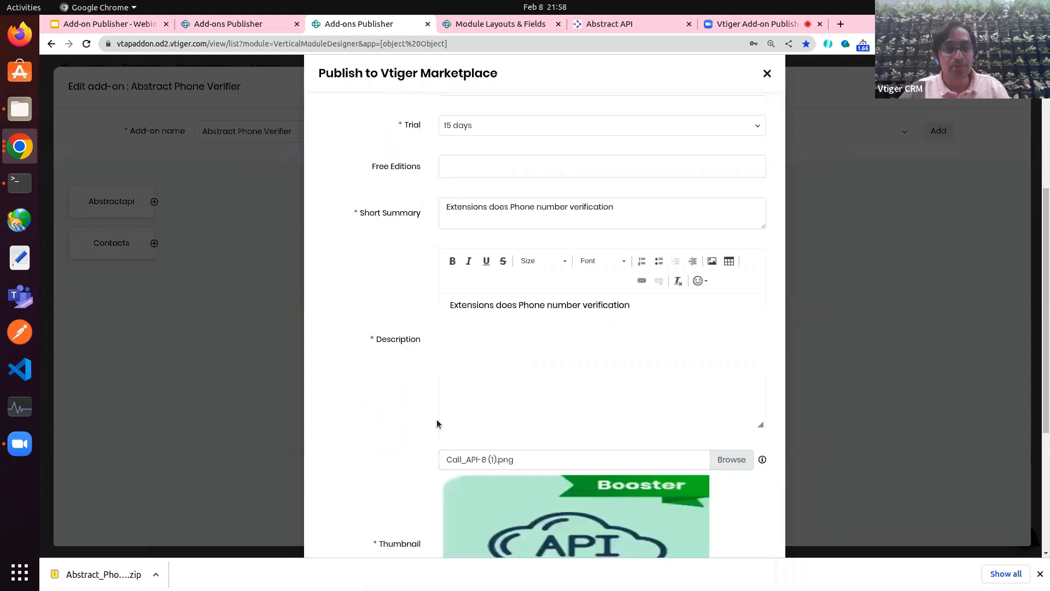
{"action": "scroll", "coordinate": [437, 423], "scroll_direction": "down", "scroll_amount": 4}
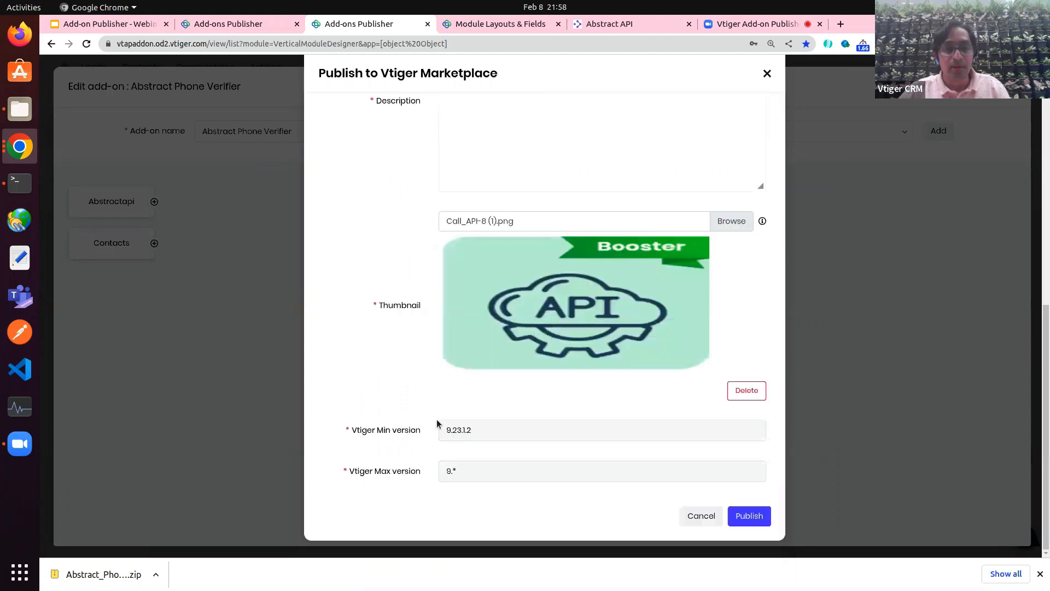
{"action": "left_click", "coordinate": [749, 516]}
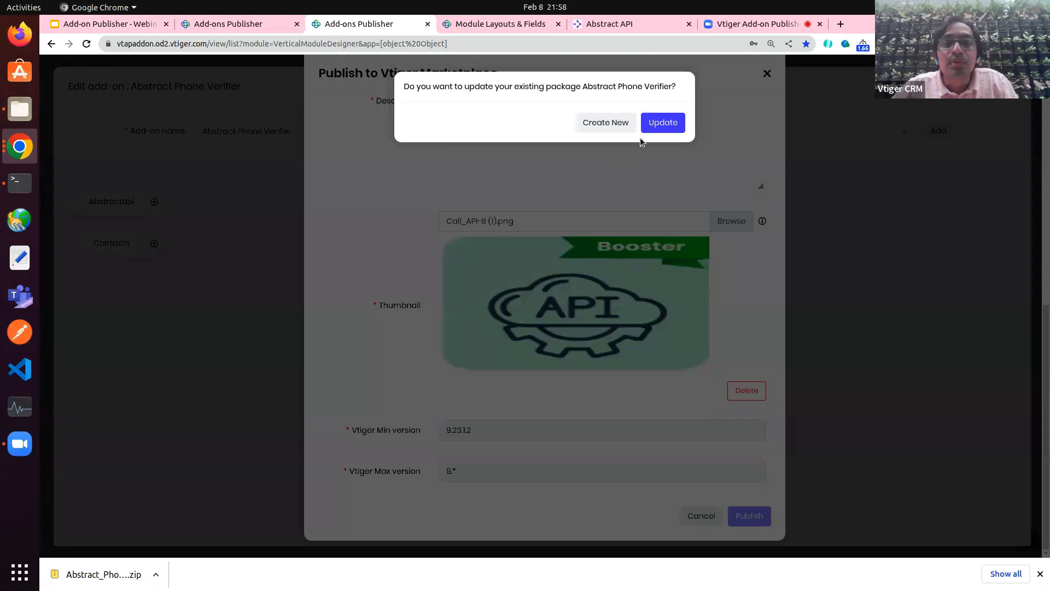
Step: Dismiss the update-package prompt, change the version to 2, and close the Publish dialog
{"action": "left_click", "coordinate": [662, 123]}
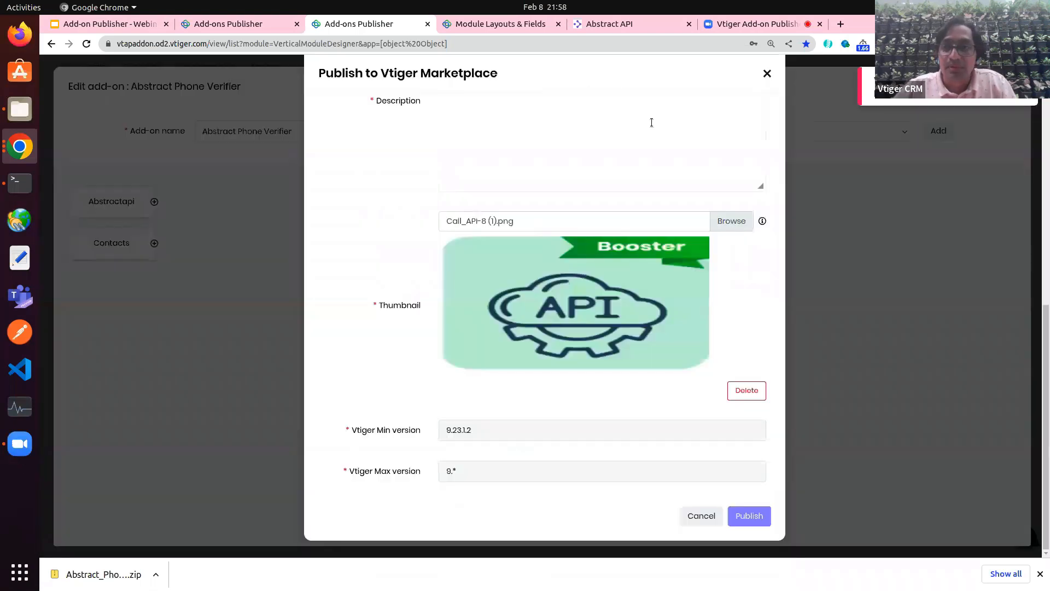
{"action": "scroll", "coordinate": [576, 202], "scroll_direction": "up", "scroll_amount": 7}
{"action": "left_click", "coordinate": [484, 206]}
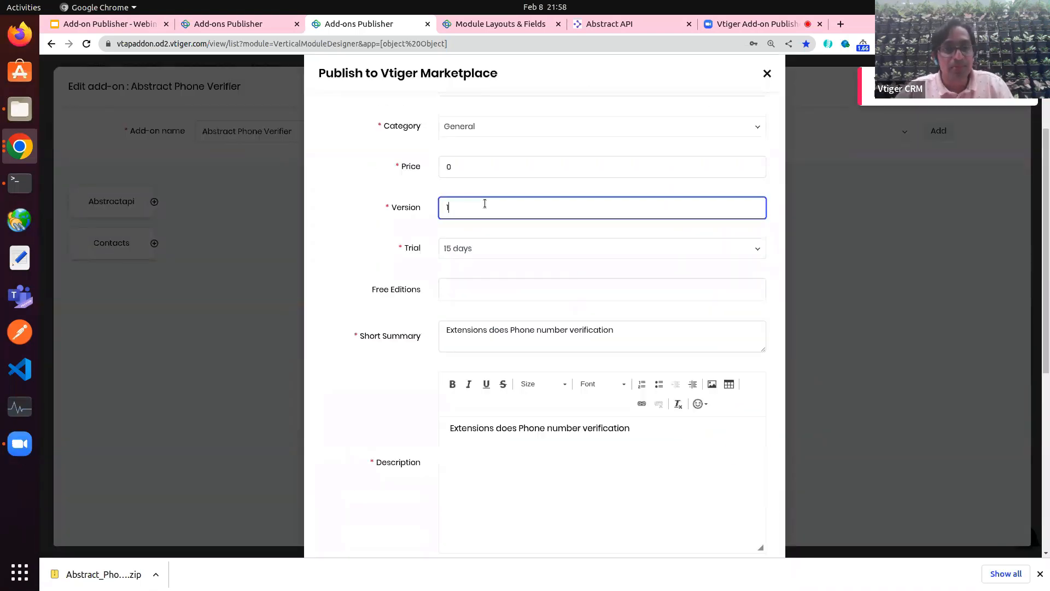
{"action": "key", "text": "BackSpace"}
{"action": "type", "text": "2"}
{"action": "left_click", "coordinate": [621, 224]}
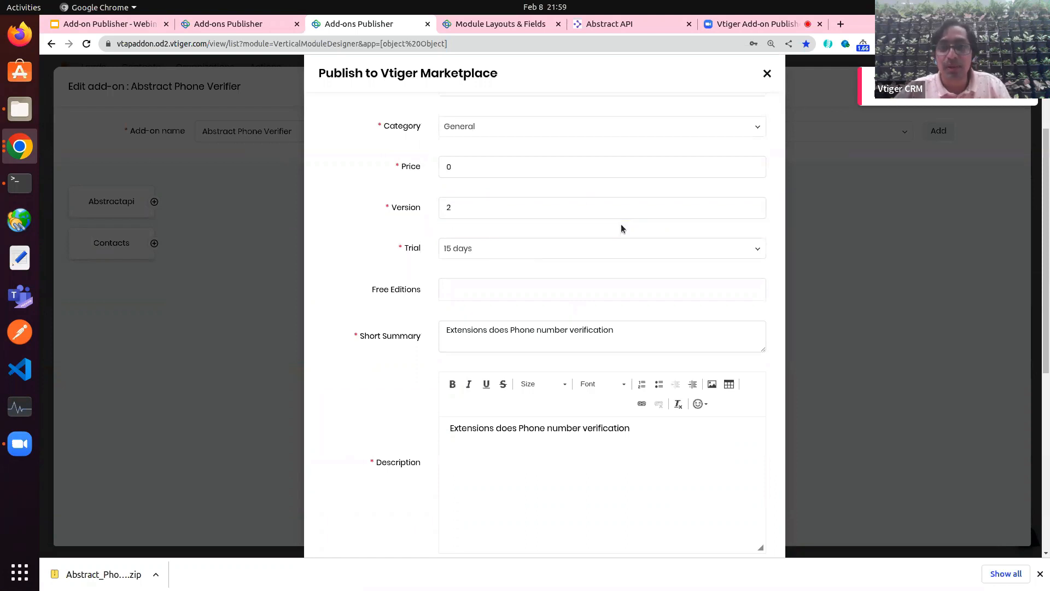
{"action": "scroll", "coordinate": [642, 241], "scroll_direction": "down", "scroll_amount": 10}
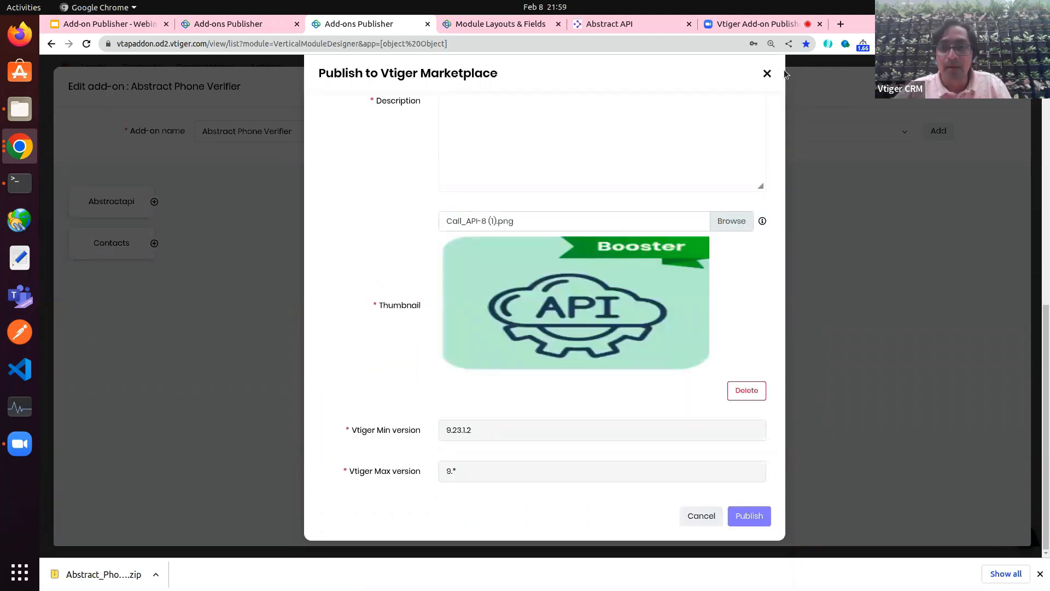
{"action": "left_click", "coordinate": [767, 73]}
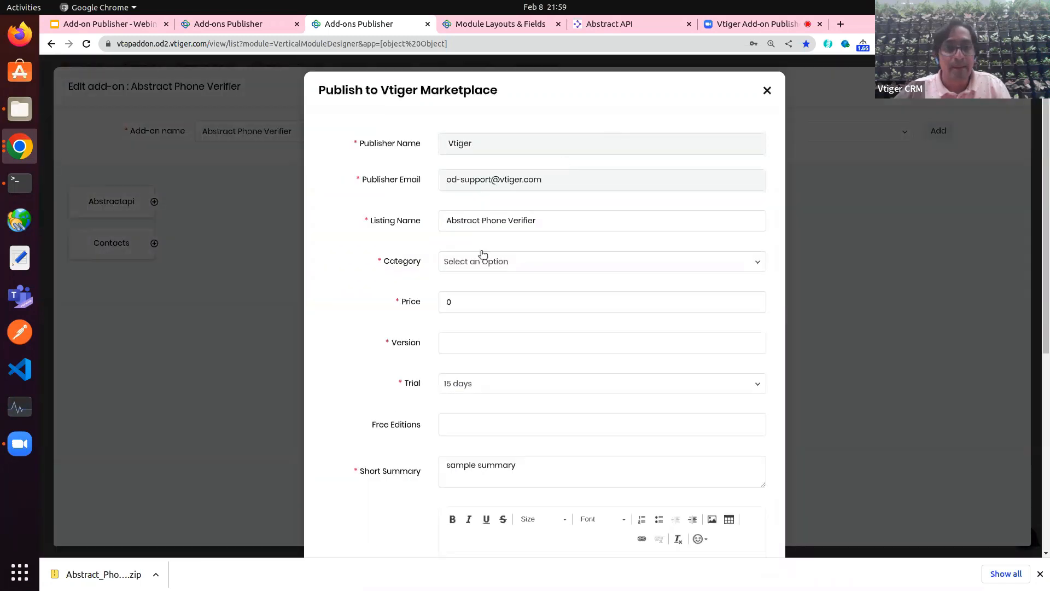
Step: Choose the General category and set the version to 2
{"action": "left_click", "coordinate": [484, 265]}
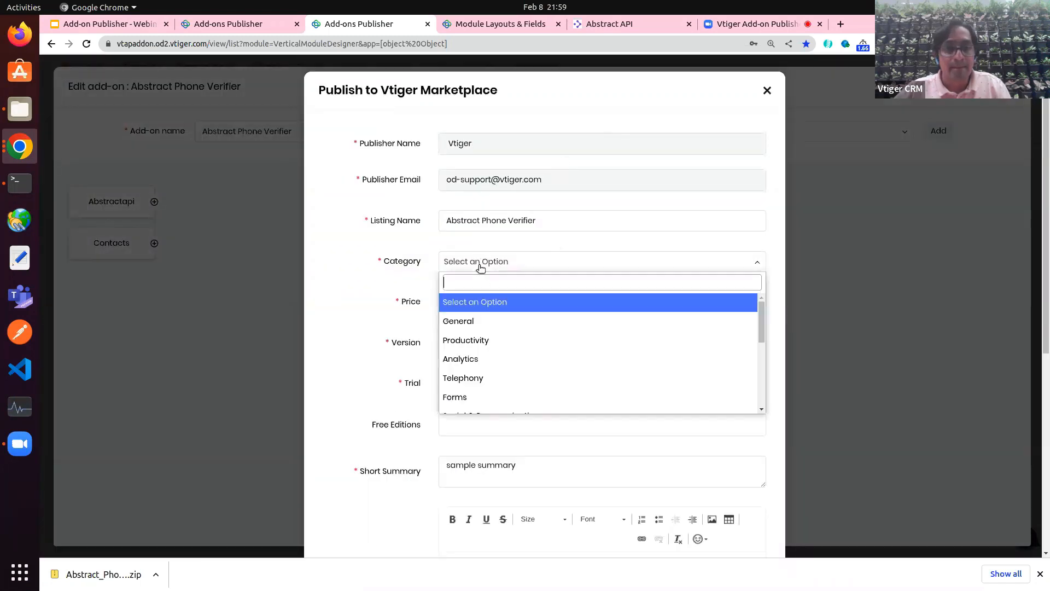
{"action": "left_click", "coordinate": [459, 320]}
{"action": "left_click", "coordinate": [450, 350]}
{"action": "type", "text": "2"}
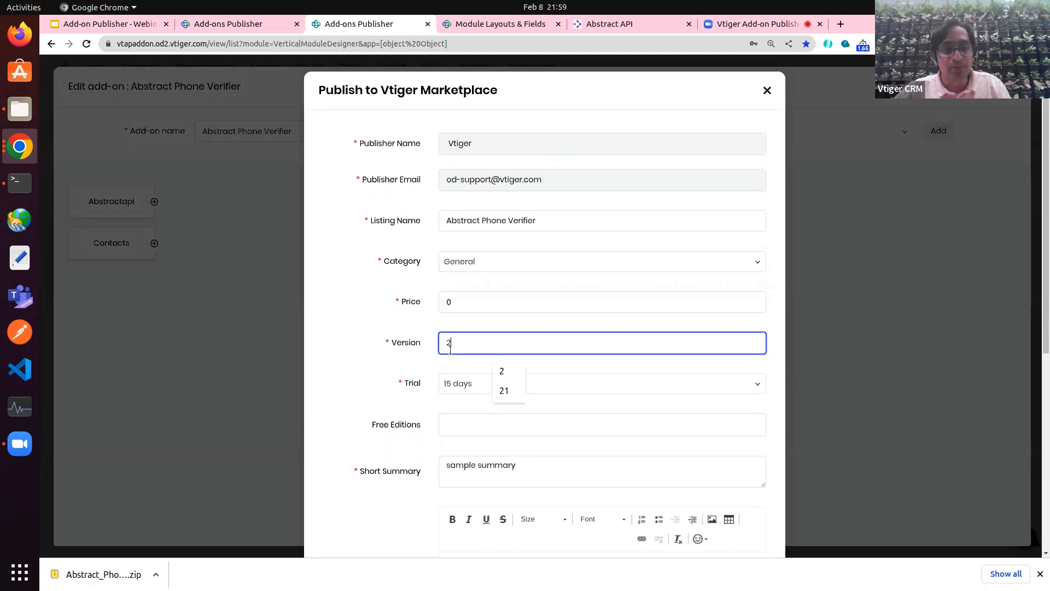
{"action": "left_click", "coordinate": [392, 391]}
Step: Paste the phone-verification summary into both Short Summary and Description
{"action": "scroll", "coordinate": [392, 392], "scroll_direction": "down", "scroll_amount": 5}
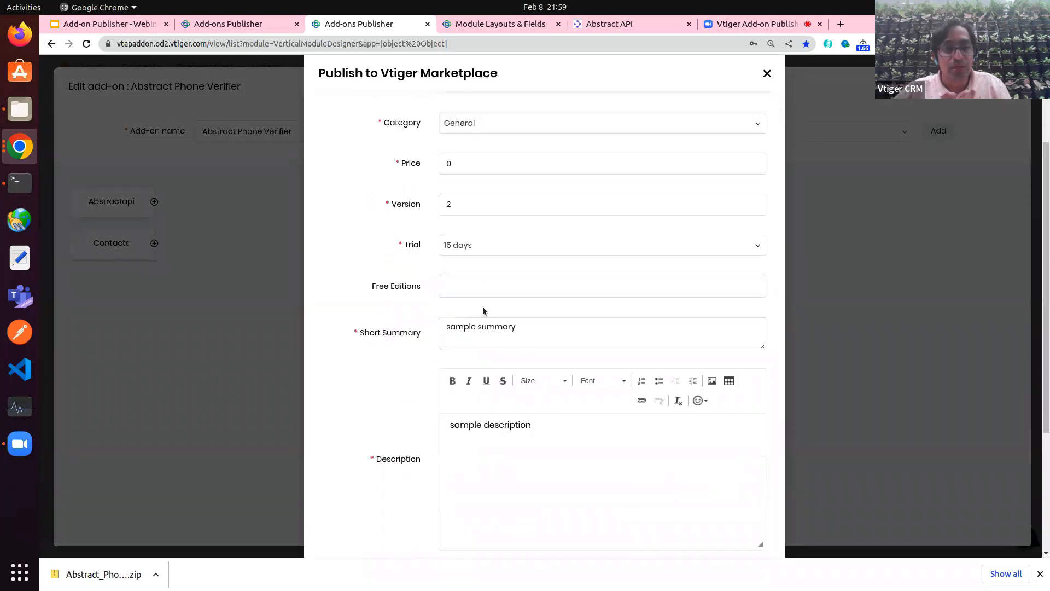
{"action": "double_click", "coordinate": [476, 326]}
{"action": "key", "text": "ctrl+a"}
{"action": "key", "text": "ctrl+v"}
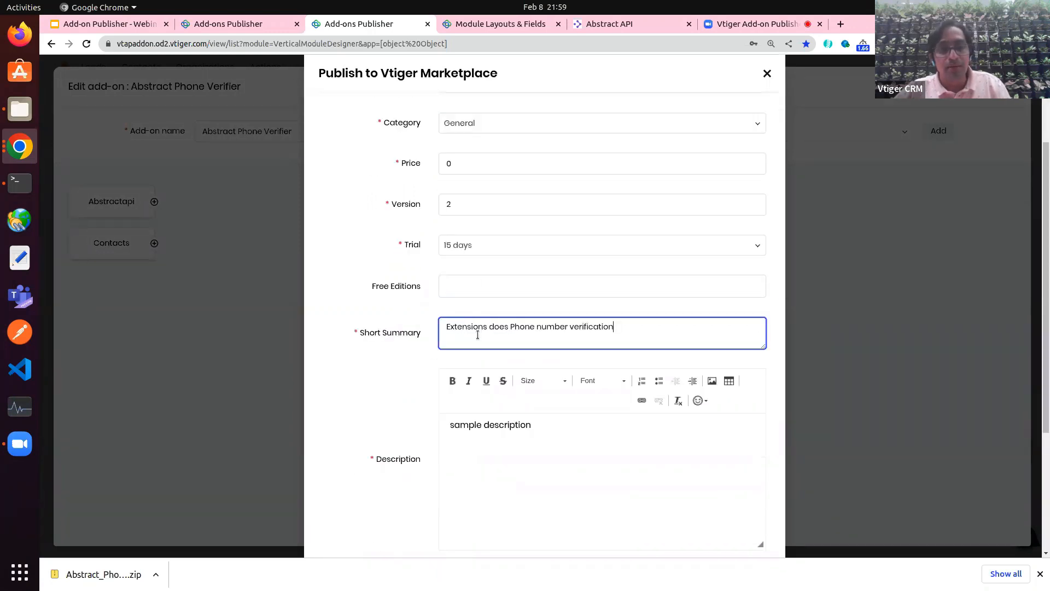
{"action": "double_click", "coordinate": [482, 426]}
{"action": "key", "text": "ctrl+a"}
{"action": "key", "text": "ctrl+v"}
Step: Load Call_API-8 (1).png as the thumbnail, publish, and confirm Update of the existing package
{"action": "scroll", "coordinate": [482, 427], "scroll_direction": "down", "scroll_amount": 3}
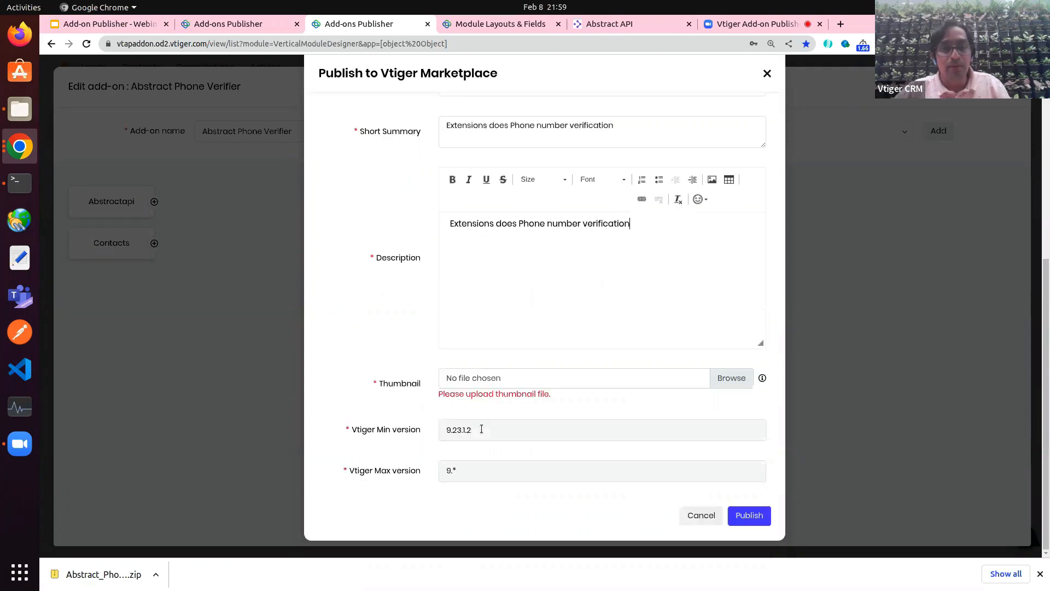
{"action": "left_click", "coordinate": [730, 378]}
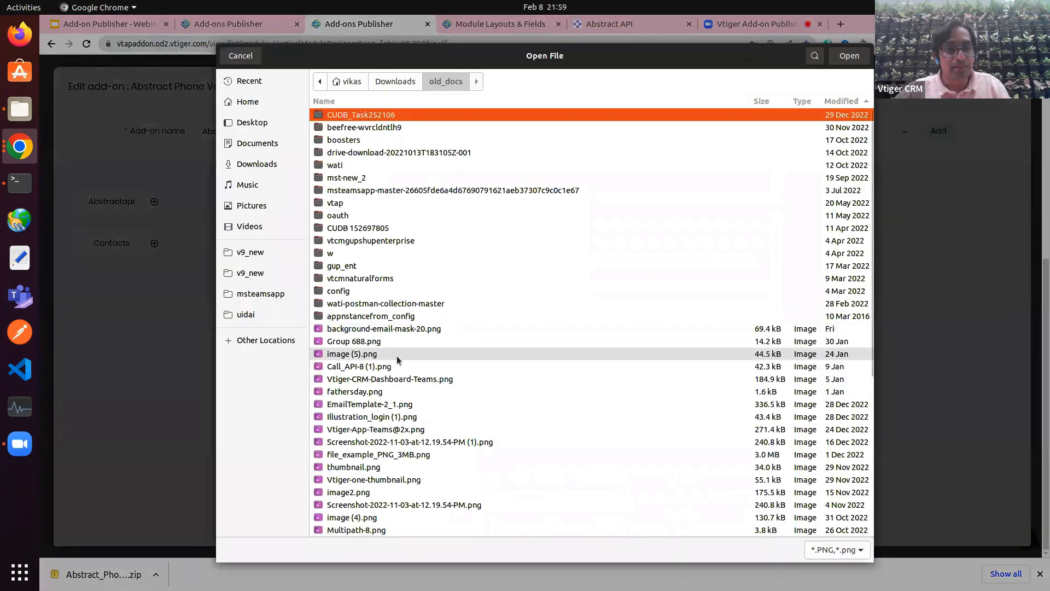
{"action": "left_click", "coordinate": [355, 366]}
{"action": "double_click", "coordinate": [355, 369]}
{"action": "scroll", "coordinate": [435, 387], "scroll_direction": "down", "scroll_amount": 3}
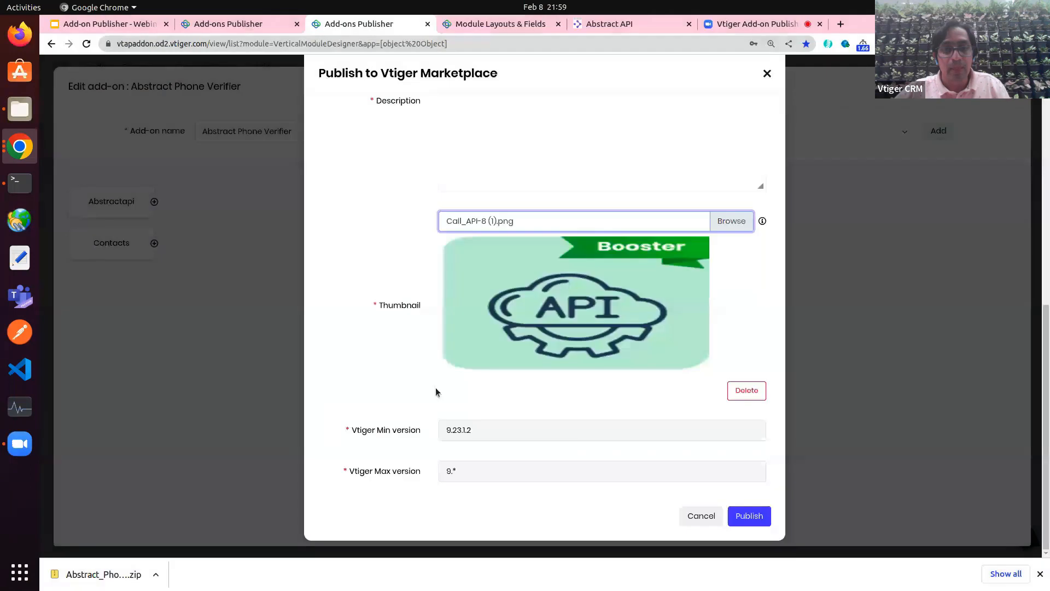
{"action": "left_click", "coordinate": [753, 514]}
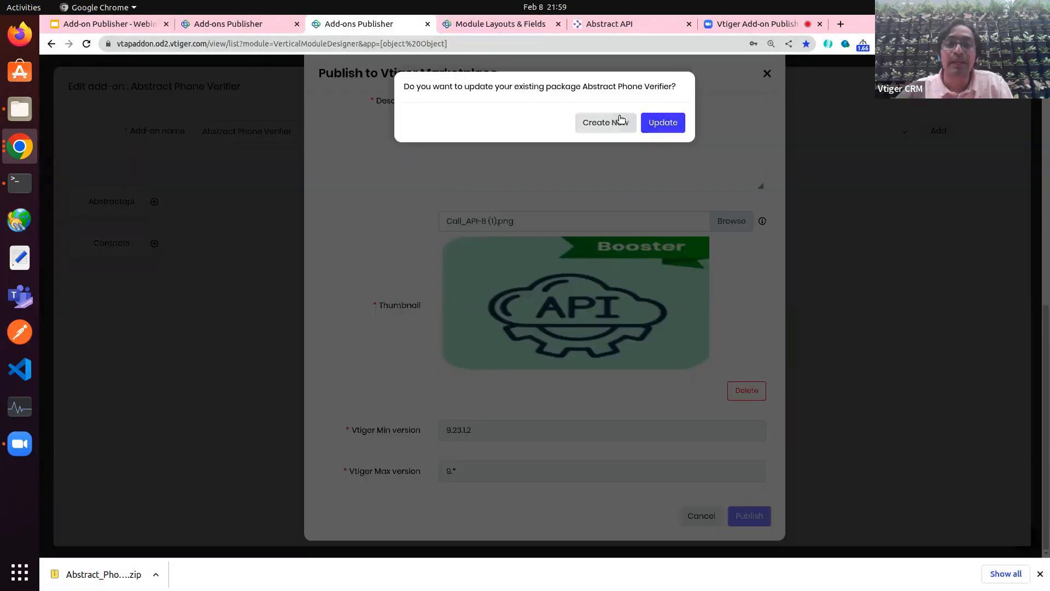
{"action": "left_click", "coordinate": [621, 120]}
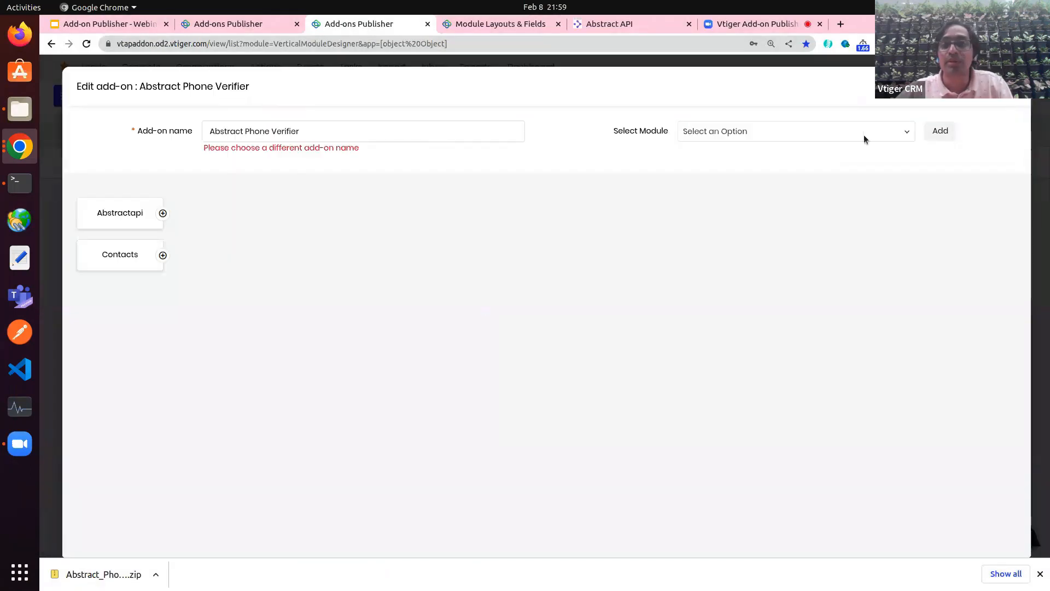
Step: Reopen and review the Publish to Vtiger Marketplace form, then go to the other Add-ons Publisher tab
{"action": "left_click", "coordinate": [957, 86]}
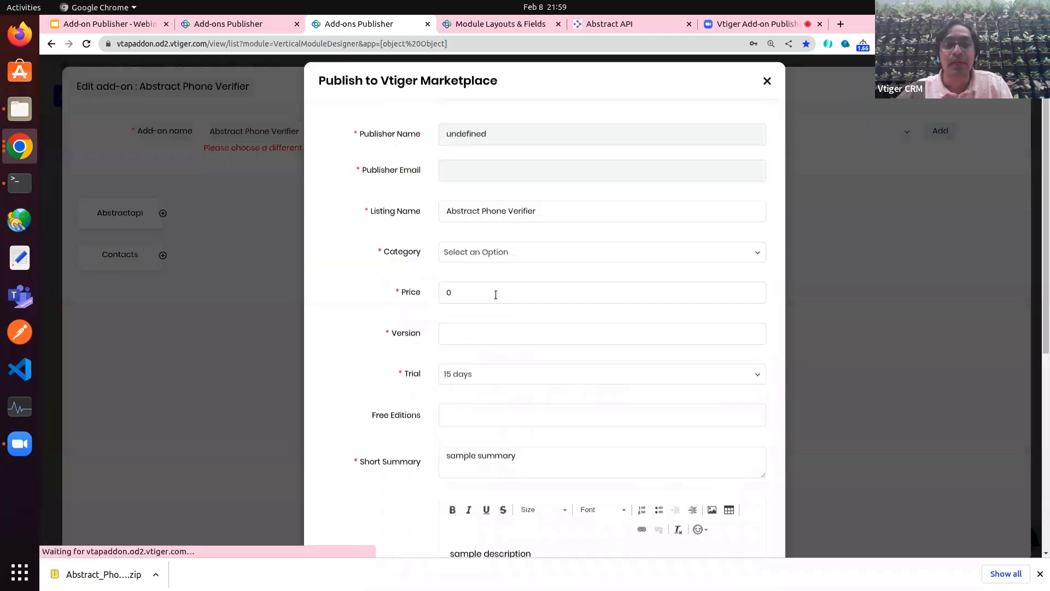
{"action": "scroll", "coordinate": [545, 289], "scroll_direction": "down", "scroll_amount": 5}
{"action": "scroll", "coordinate": [544, 289], "scroll_direction": "down", "scroll_amount": 2}
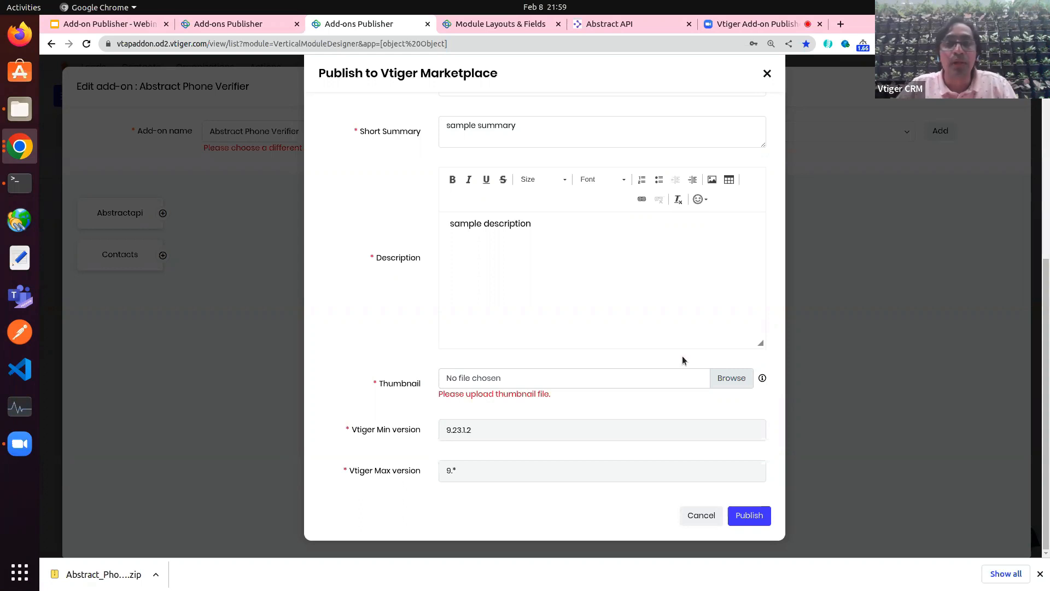
{"action": "left_click", "coordinate": [243, 24]}
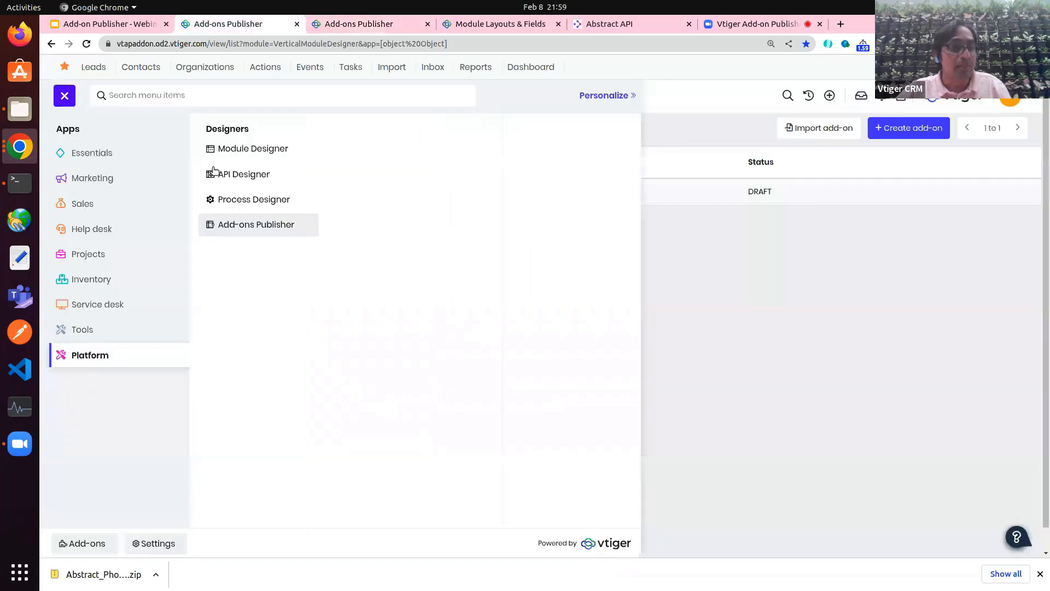
Step: Open the Add-ons store from the app menu and browse add-ons like Tally, Xero Integration and Credit Notes
{"action": "left_click", "coordinate": [83, 543]}
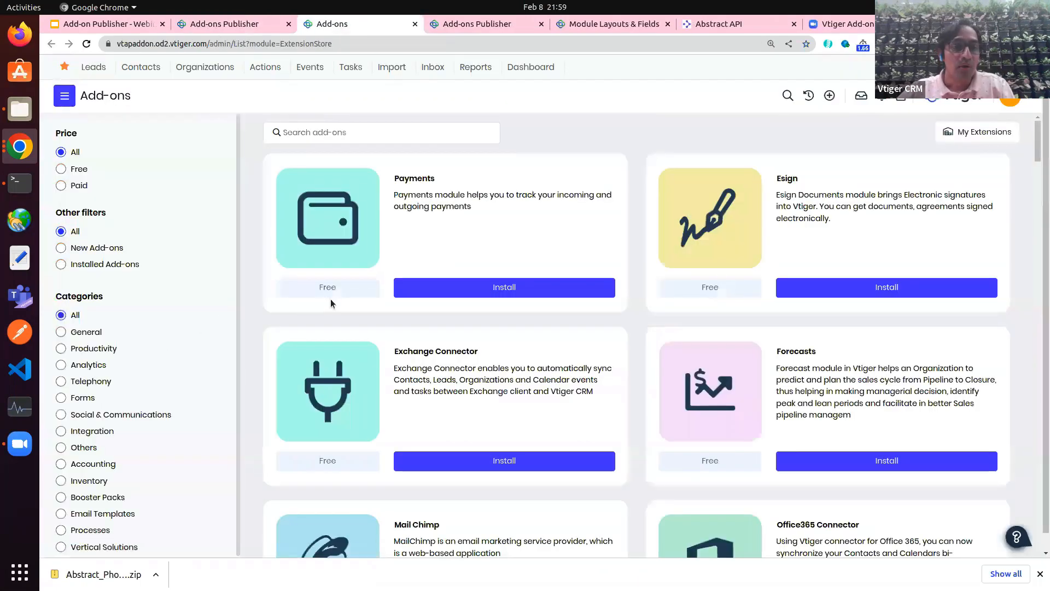
{"action": "scroll", "coordinate": [335, 367], "scroll_direction": "down", "scroll_amount": 6}
{"action": "scroll", "coordinate": [336, 368], "scroll_direction": "down", "scroll_amount": 5}
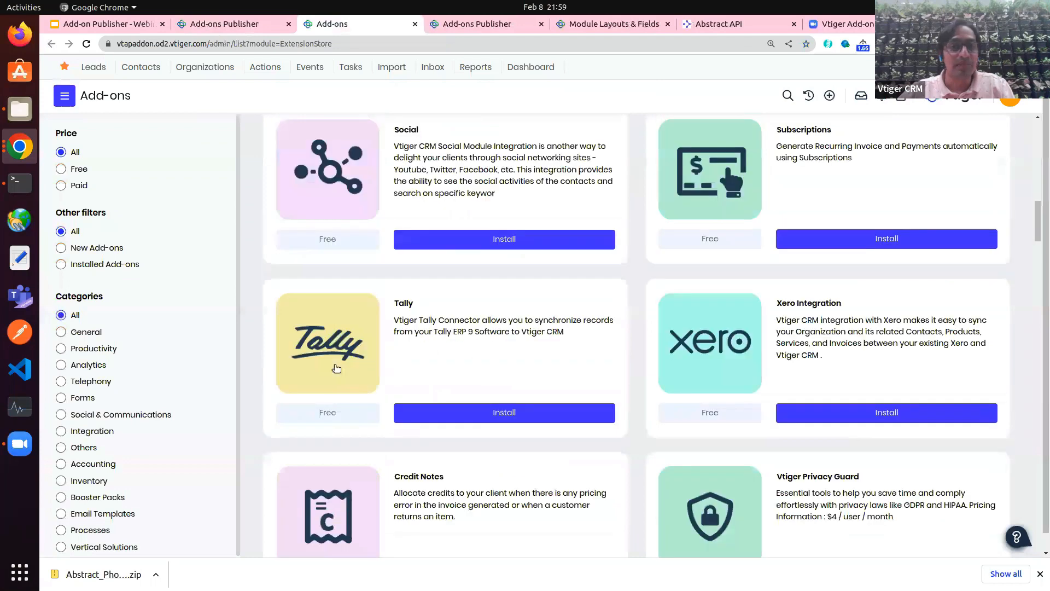
{"action": "scroll", "coordinate": [336, 368], "scroll_direction": "up", "scroll_amount": 10}
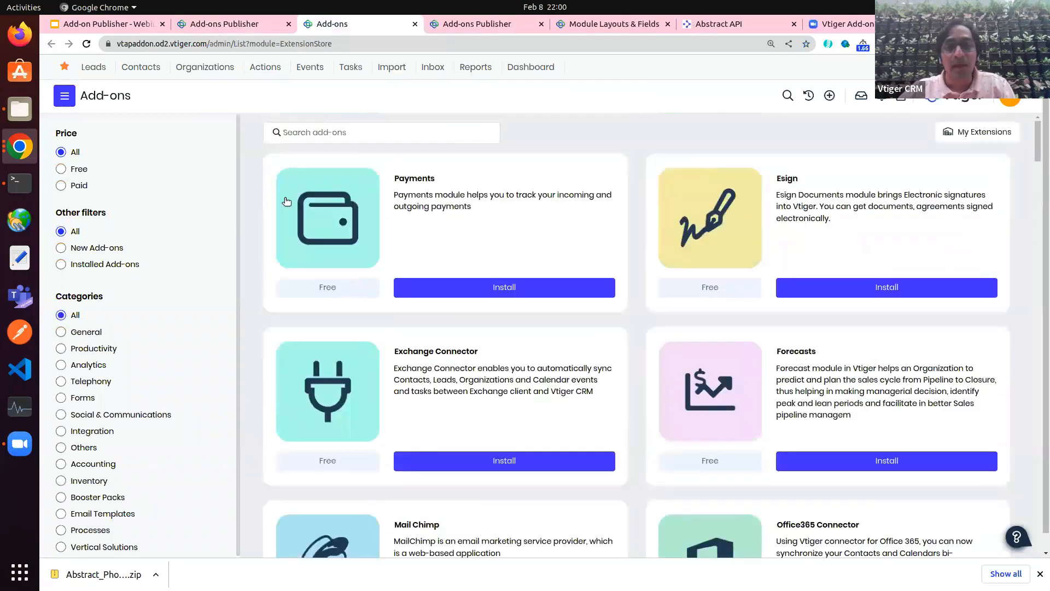
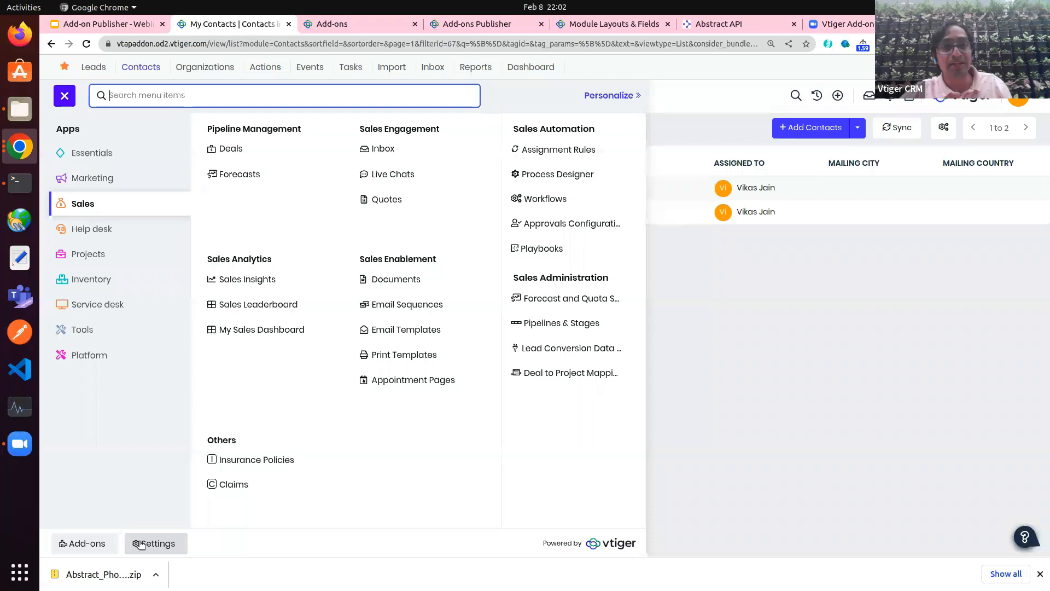
Step: Open Module Builder's empty Create New Module form from the settings sidebar
{"action": "left_click", "coordinate": [611, 25]}
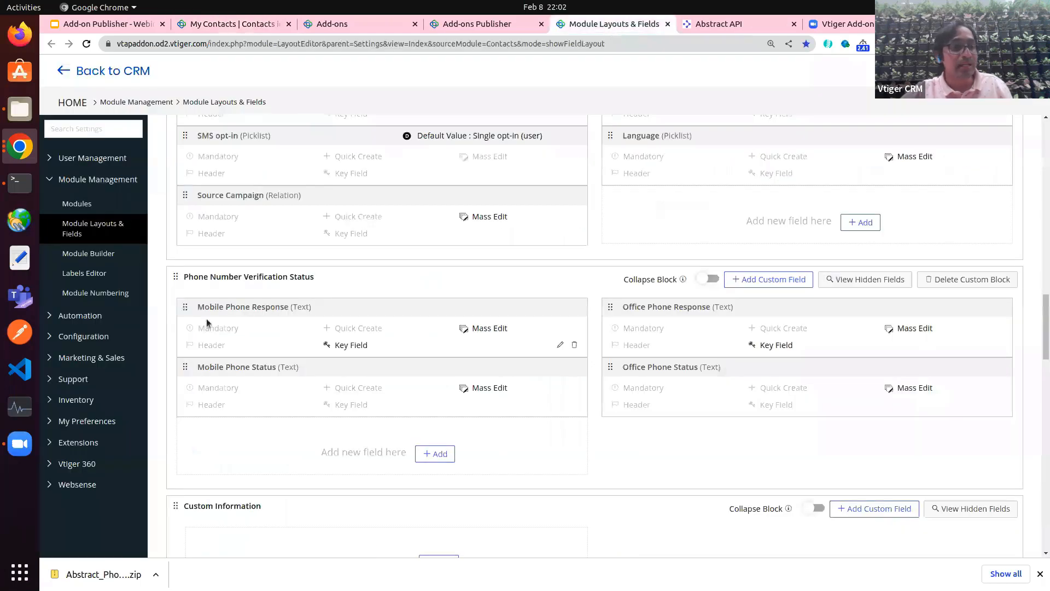
{"action": "left_click", "coordinate": [82, 253]}
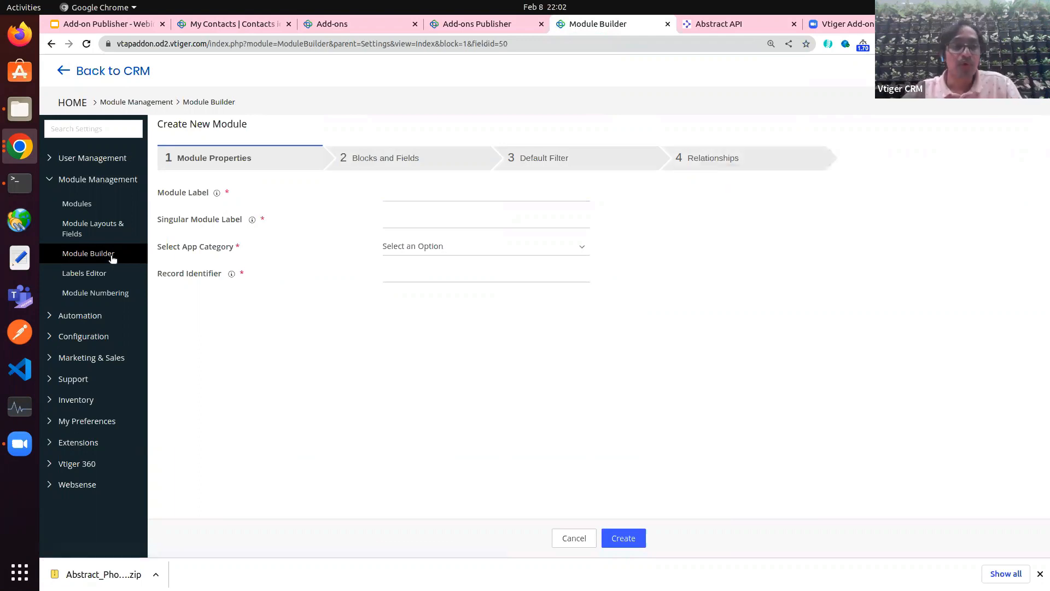
Step: Start a new insurance policy from the Insurance Policies list and expand it to the full form
{"action": "left_click", "coordinate": [232, 24]}
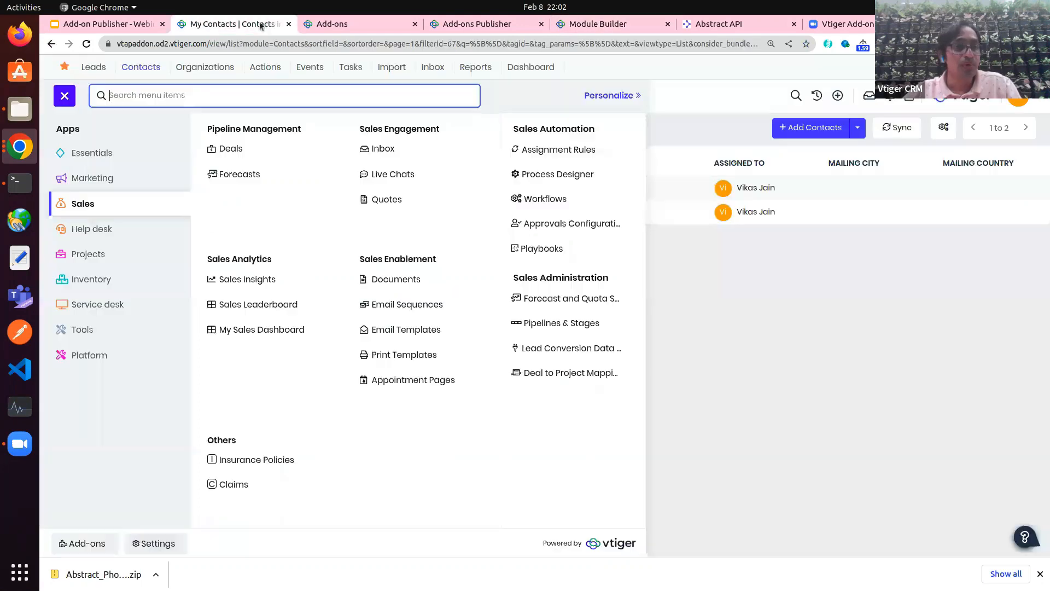
{"action": "left_click", "coordinate": [260, 460]}
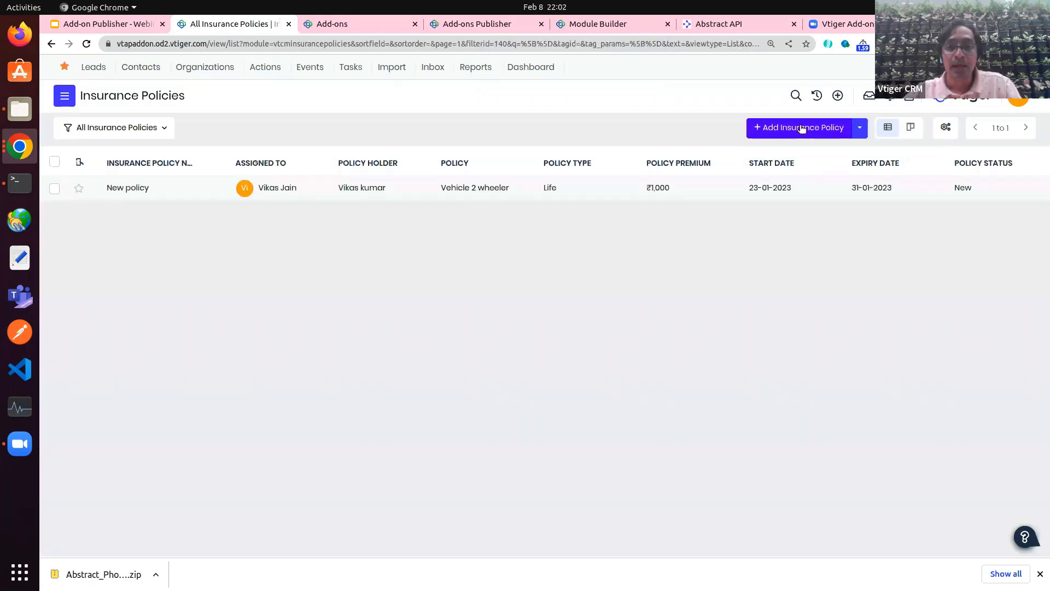
{"action": "left_click", "coordinate": [802, 128]}
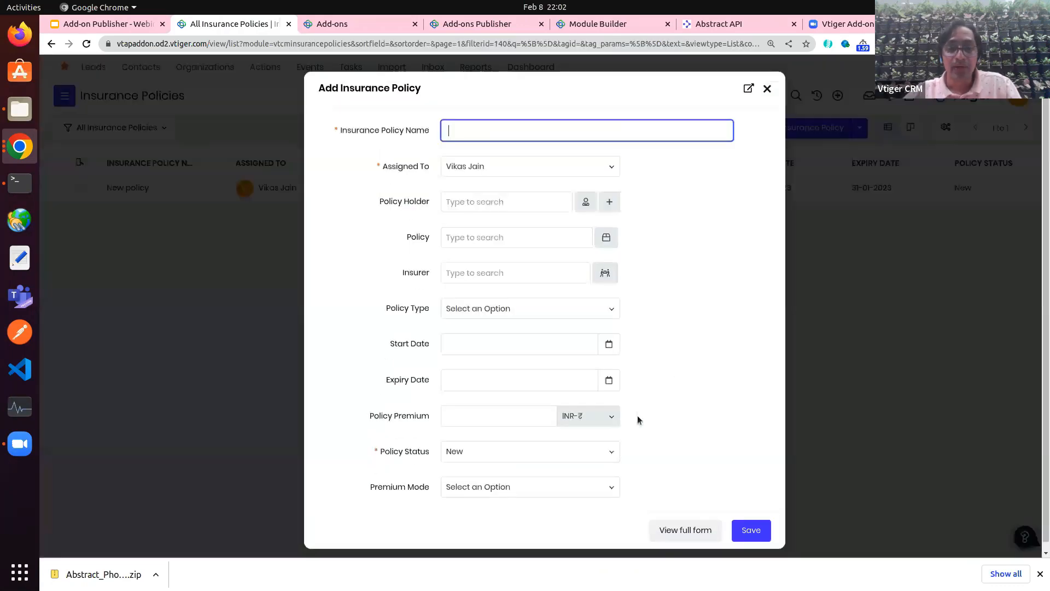
{"action": "left_click", "coordinate": [680, 531]}
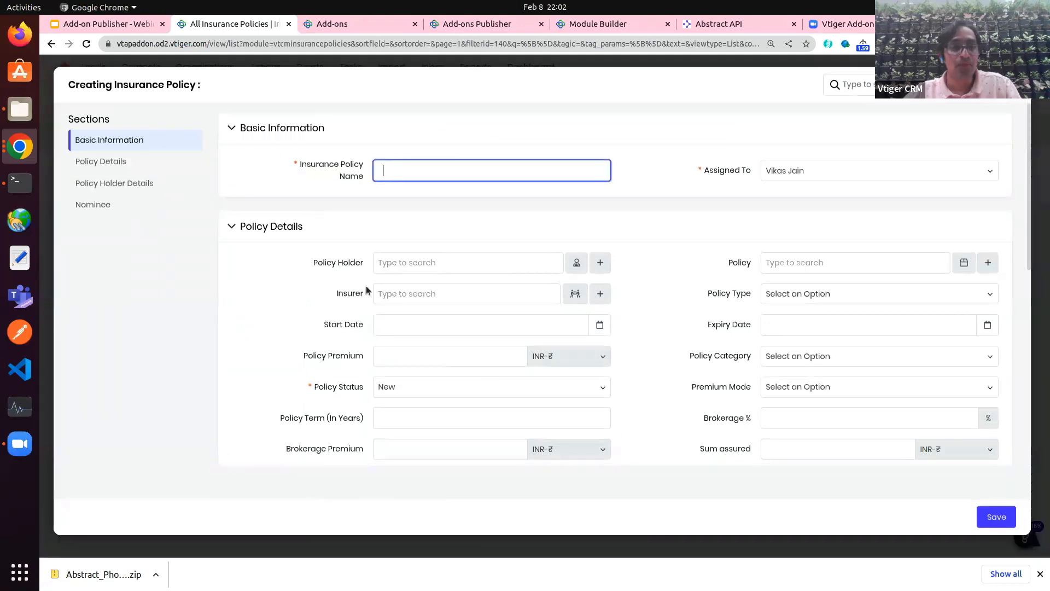
{"action": "scroll", "coordinate": [367, 288], "scroll_direction": "down", "scroll_amount": 6}
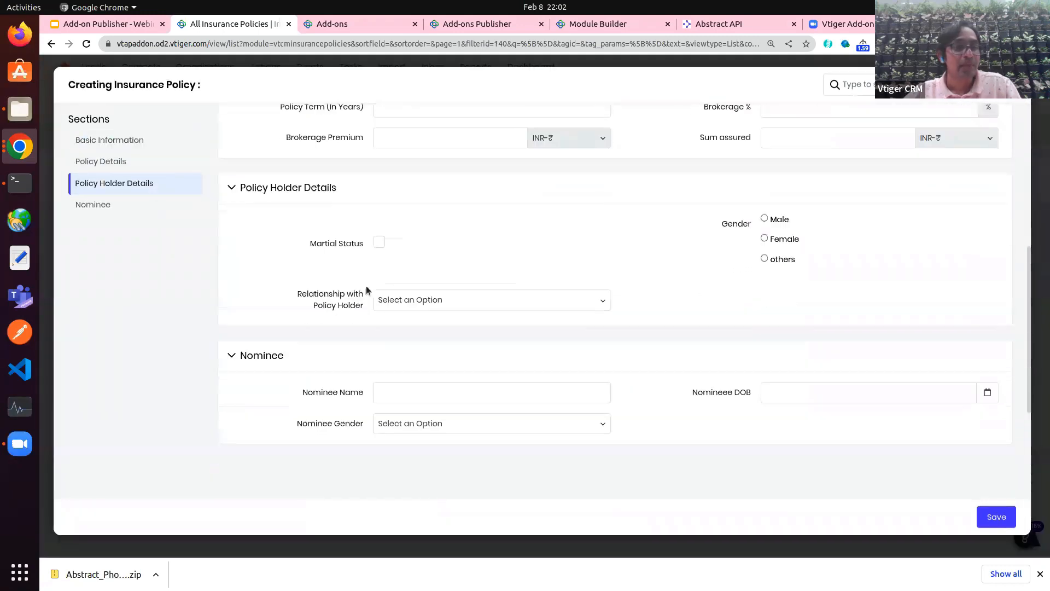
{"action": "scroll", "coordinate": [367, 288], "scroll_direction": "down", "scroll_amount": 1}
{"action": "scroll", "coordinate": [368, 289], "scroll_direction": "up", "scroll_amount": 7}
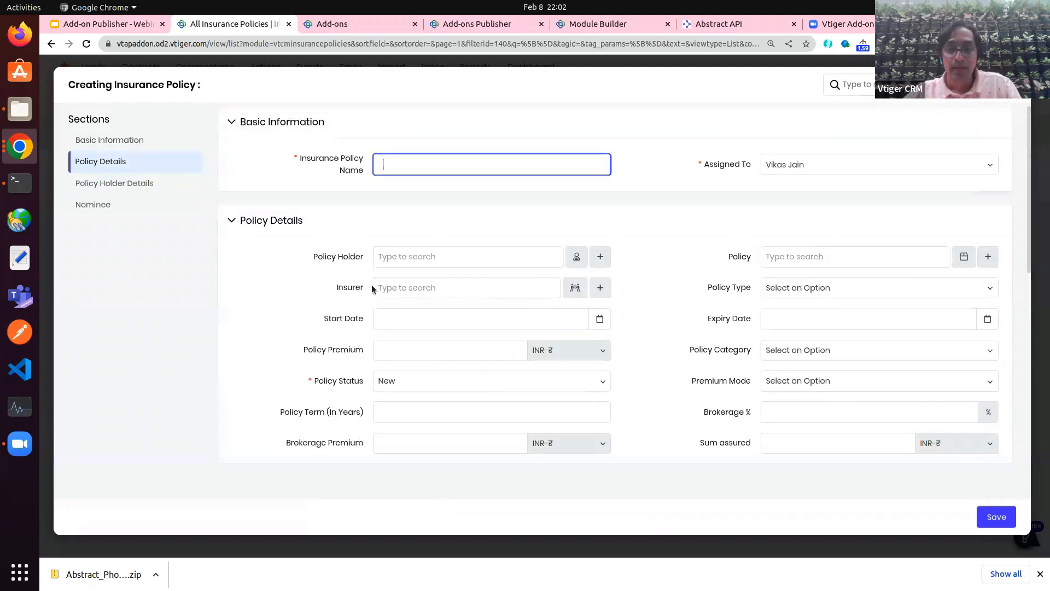
Step: Set Policy Type to Life, then Vehicle, and check the new Vehicle section
{"action": "left_click", "coordinate": [804, 289]}
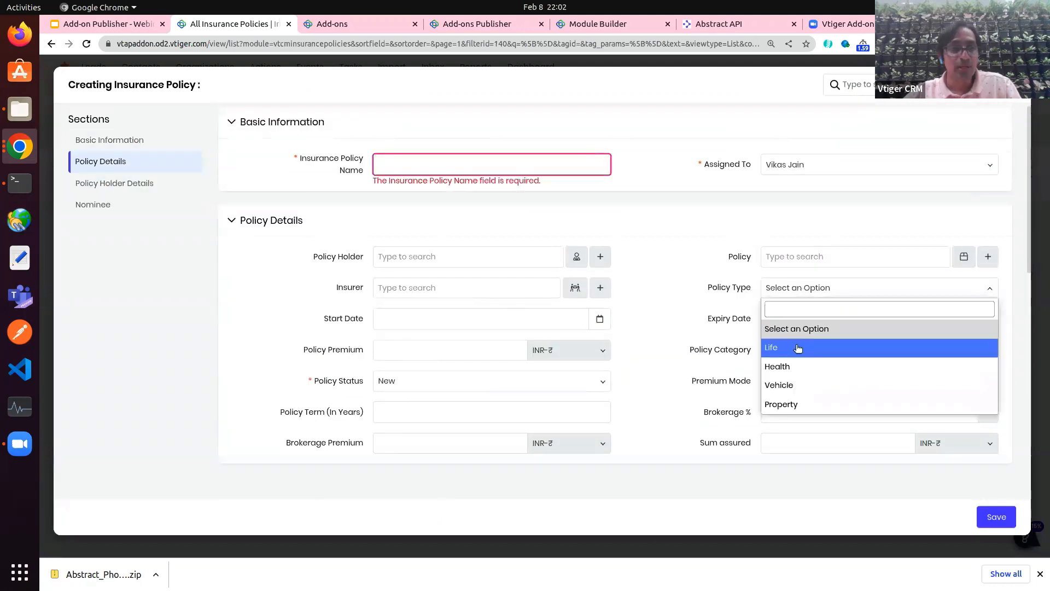
{"action": "left_click", "coordinate": [798, 348]}
{"action": "left_click", "coordinate": [807, 295]}
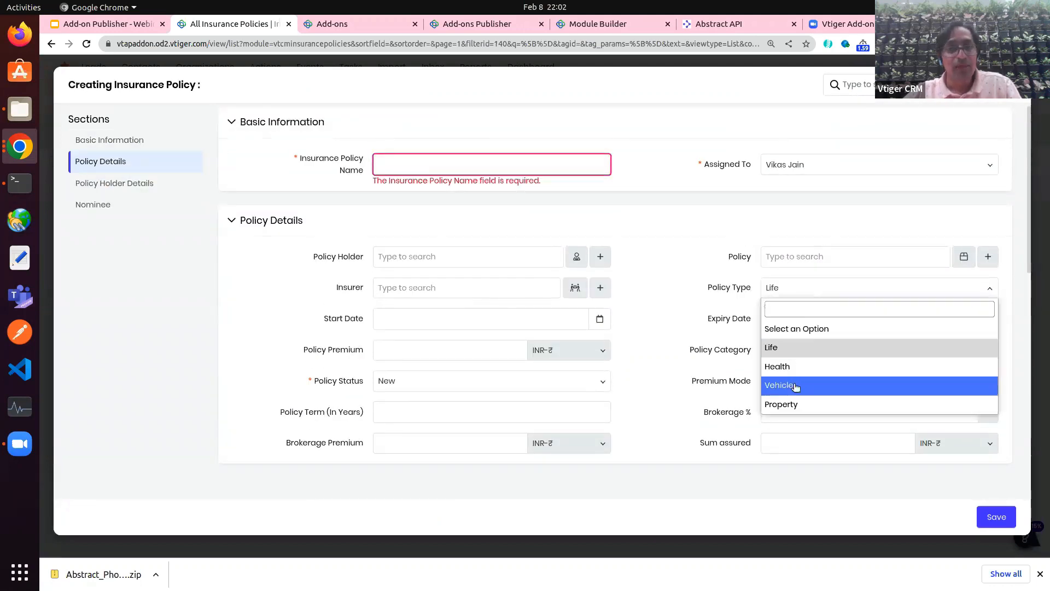
{"action": "left_click", "coordinate": [796, 386]}
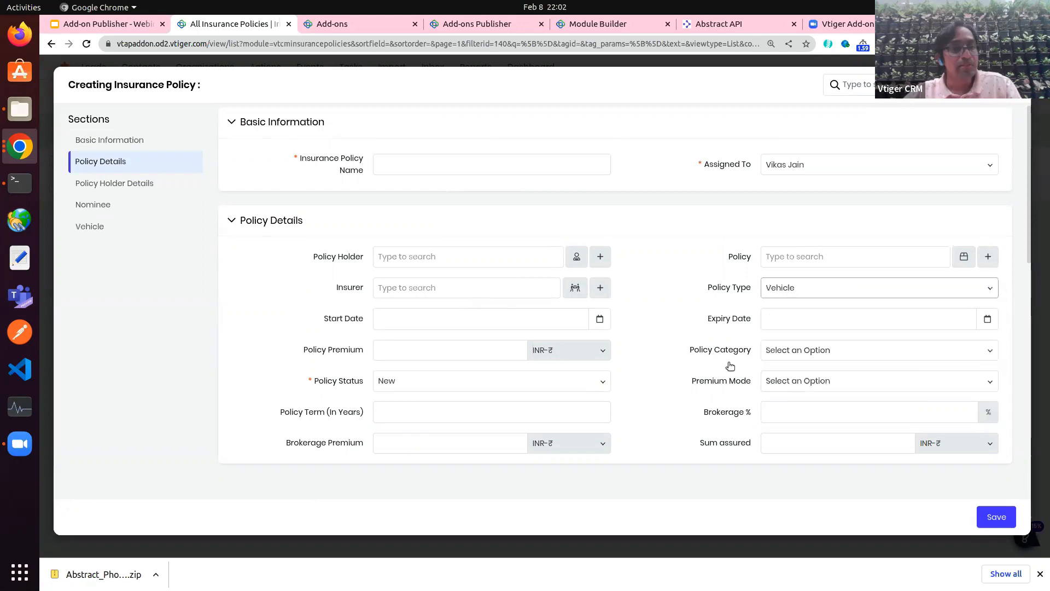
{"action": "left_click", "coordinate": [99, 228]}
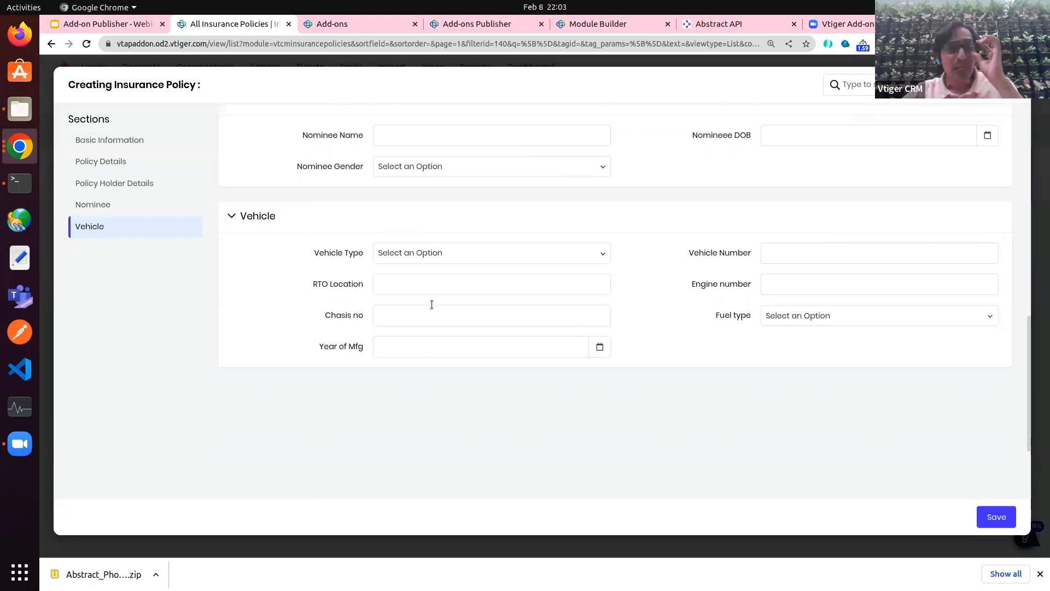
{"action": "scroll", "coordinate": [336, 251], "scroll_direction": "up", "scroll_amount": 10}
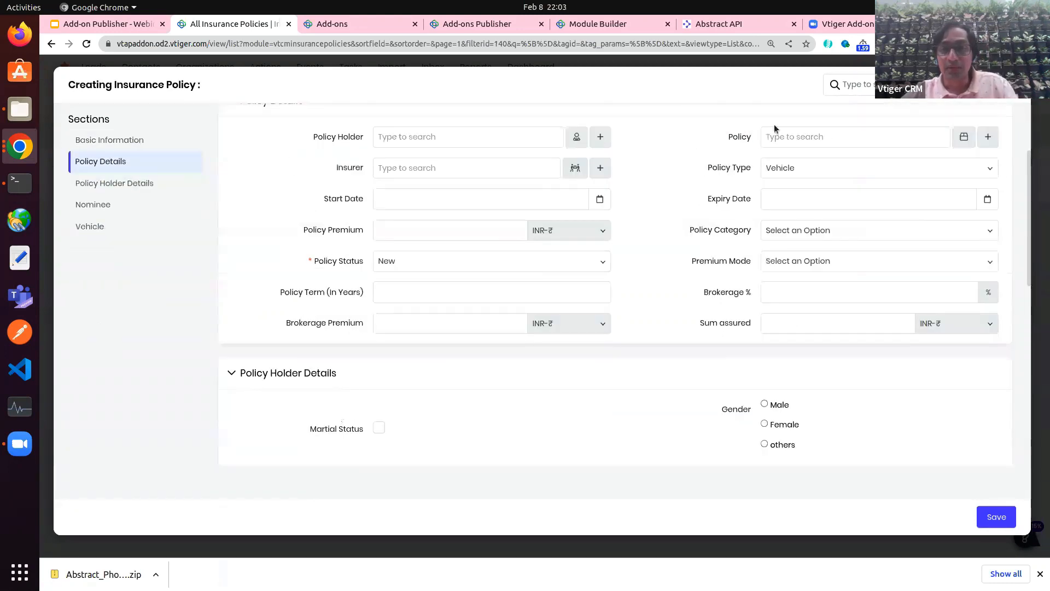
Step: Change Policy Type to Property, view Property Details, then abandon the unsaved policy form
{"action": "left_click", "coordinate": [789, 164]}
{"action": "left_click", "coordinate": [790, 284]}
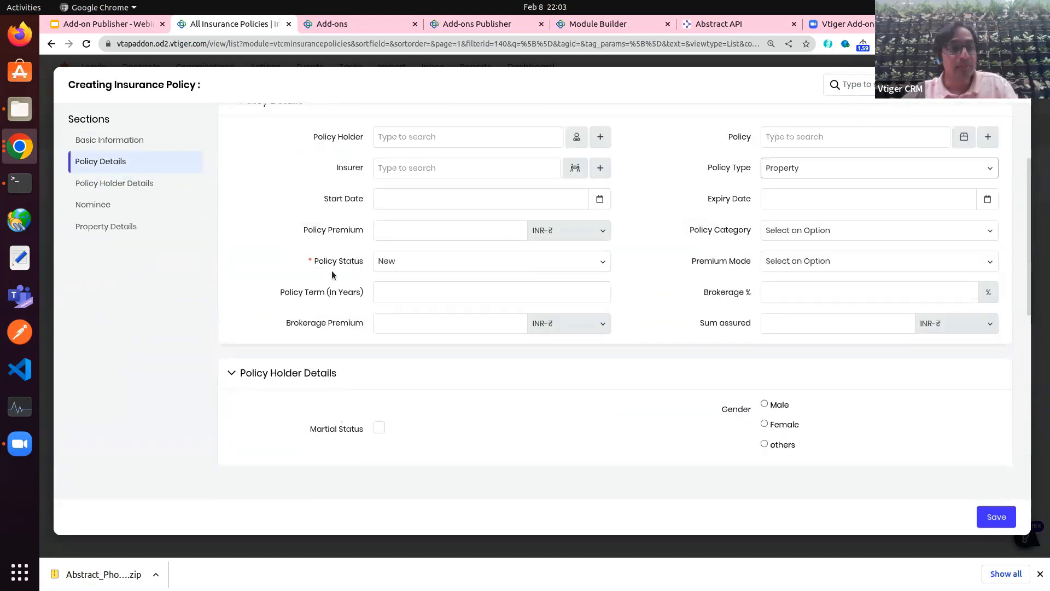
{"action": "left_click", "coordinate": [110, 226]}
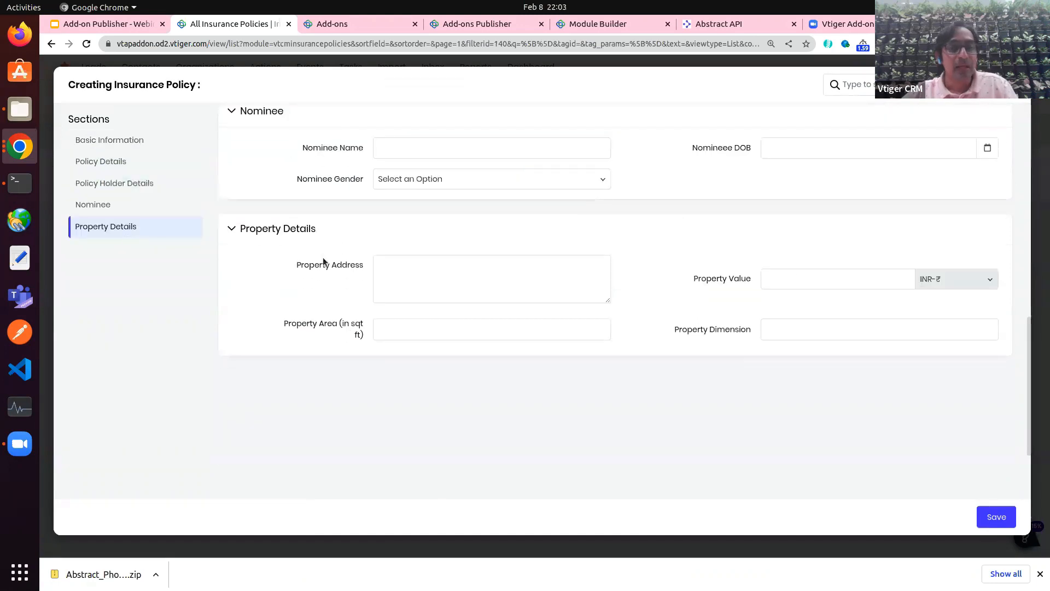
{"action": "scroll", "coordinate": [323, 262], "scroll_direction": "up", "scroll_amount": 10}
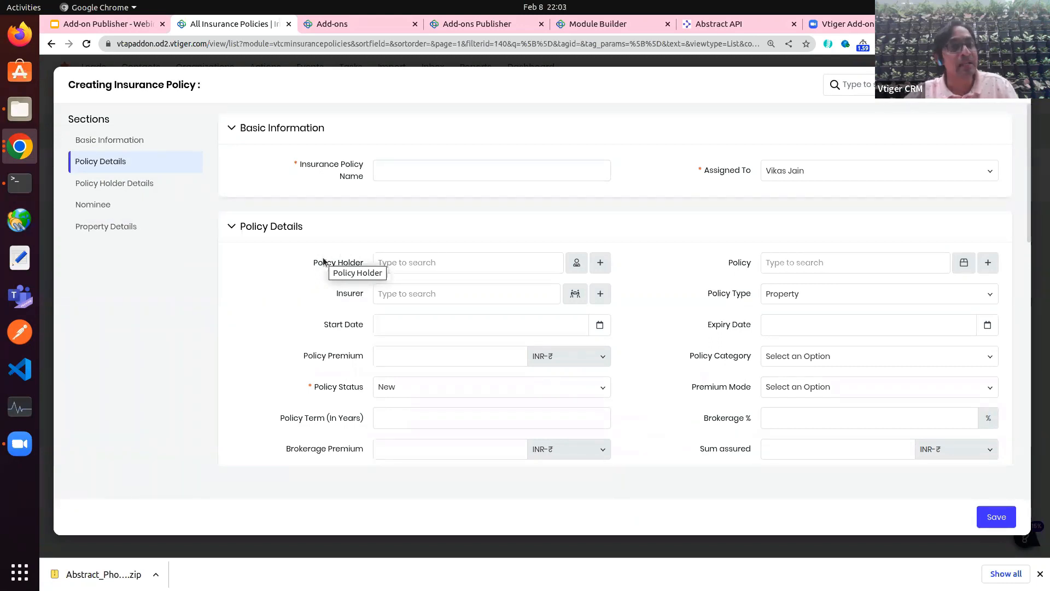
{"action": "left_click", "coordinate": [1016, 84]}
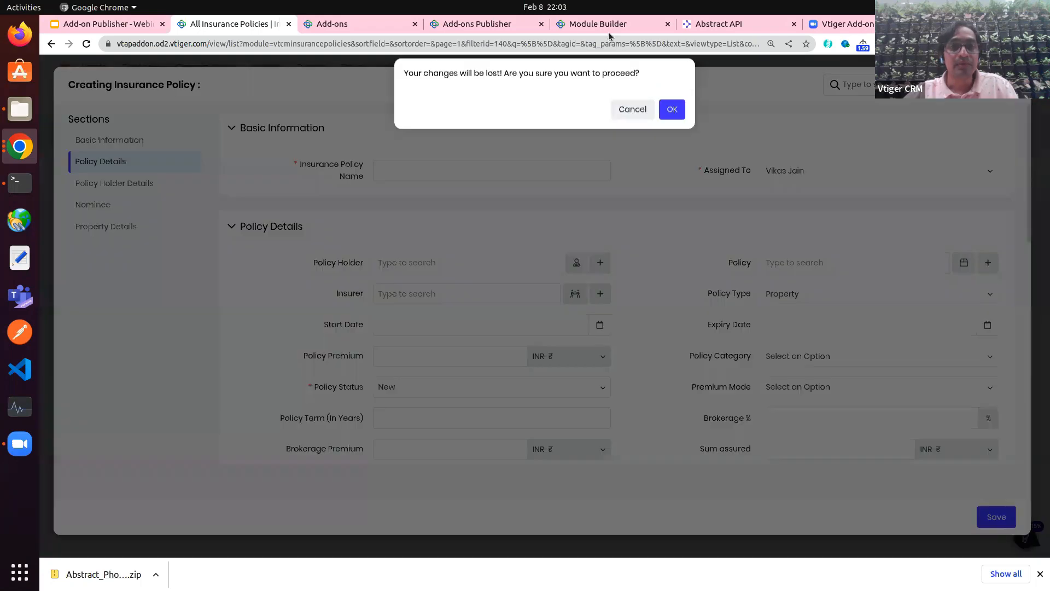
{"action": "left_click", "coordinate": [602, 26]}
Step: Pick Insurance Policies in Module Layouts & Fields and view its Dependent Fields/Block rules for Property Details and Vehicle
{"action": "left_click", "coordinate": [83, 232]}
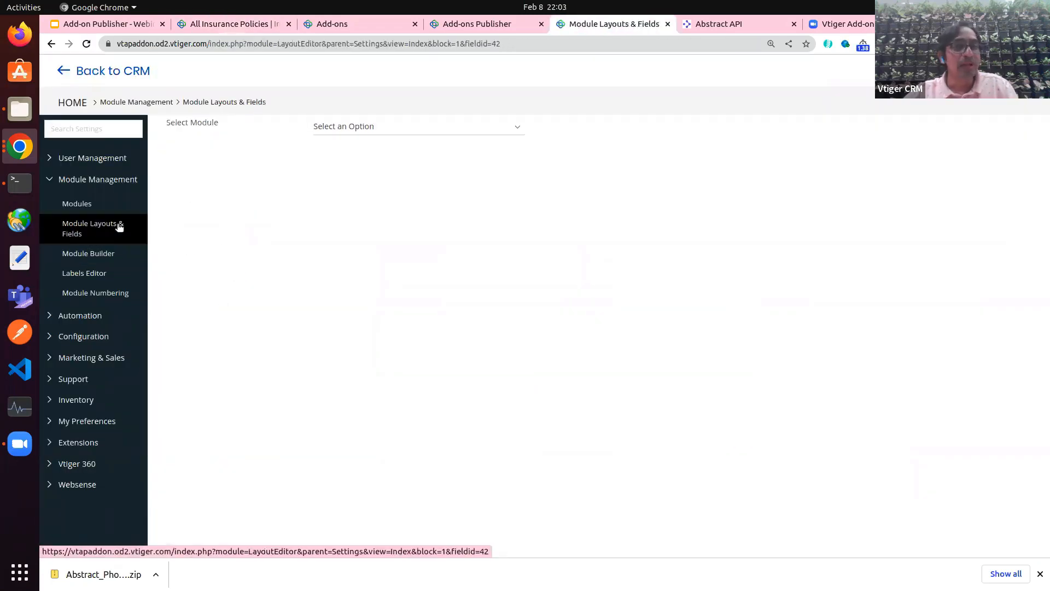
{"action": "left_click", "coordinate": [441, 126]}
{"action": "type", "text": "ins"}
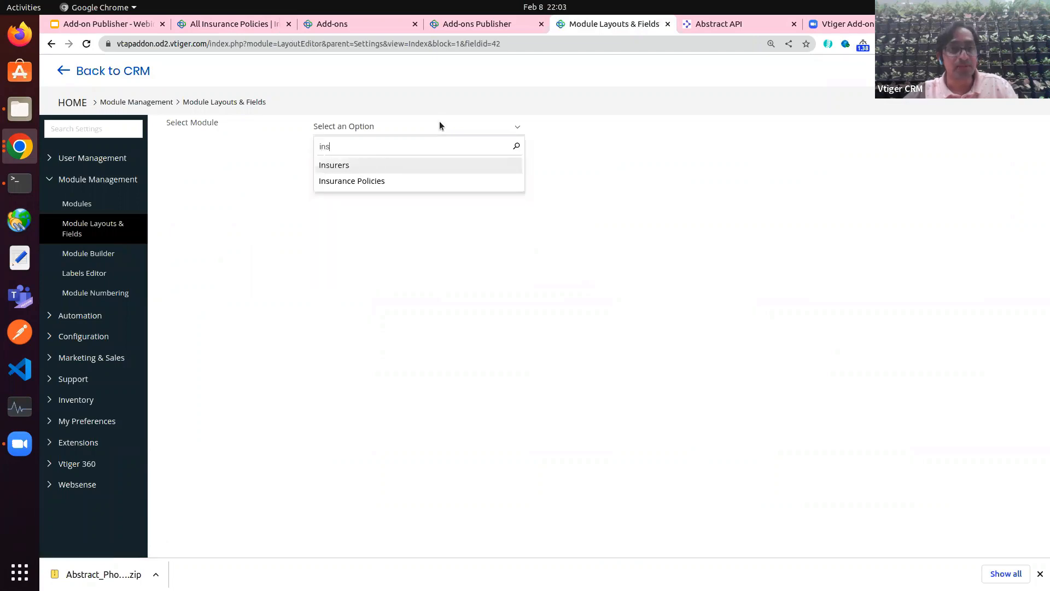
{"action": "left_click", "coordinate": [363, 181]}
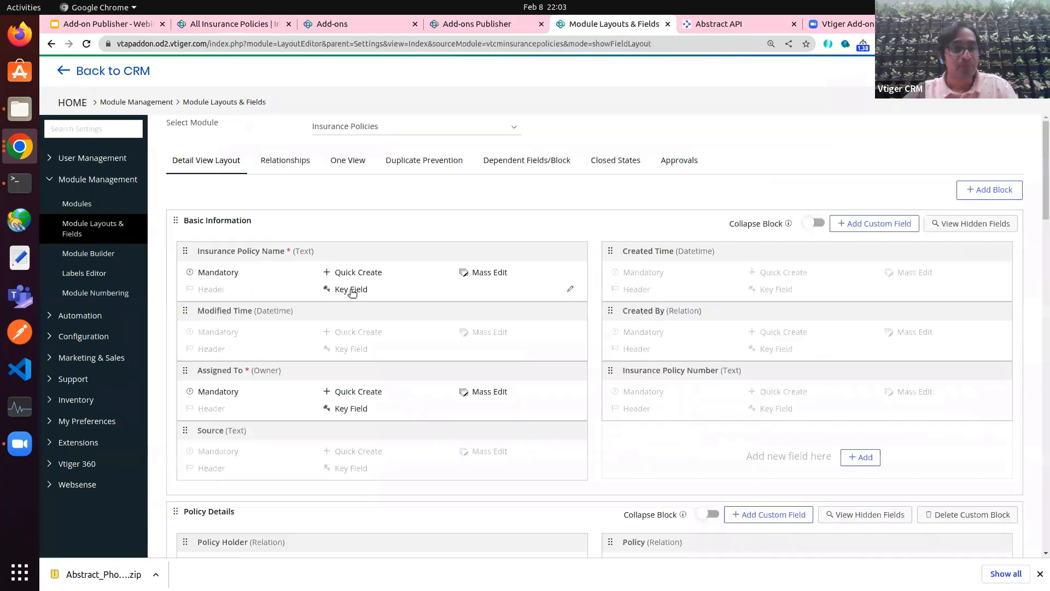
{"action": "scroll", "coordinate": [346, 330], "scroll_direction": "down", "scroll_amount": 10}
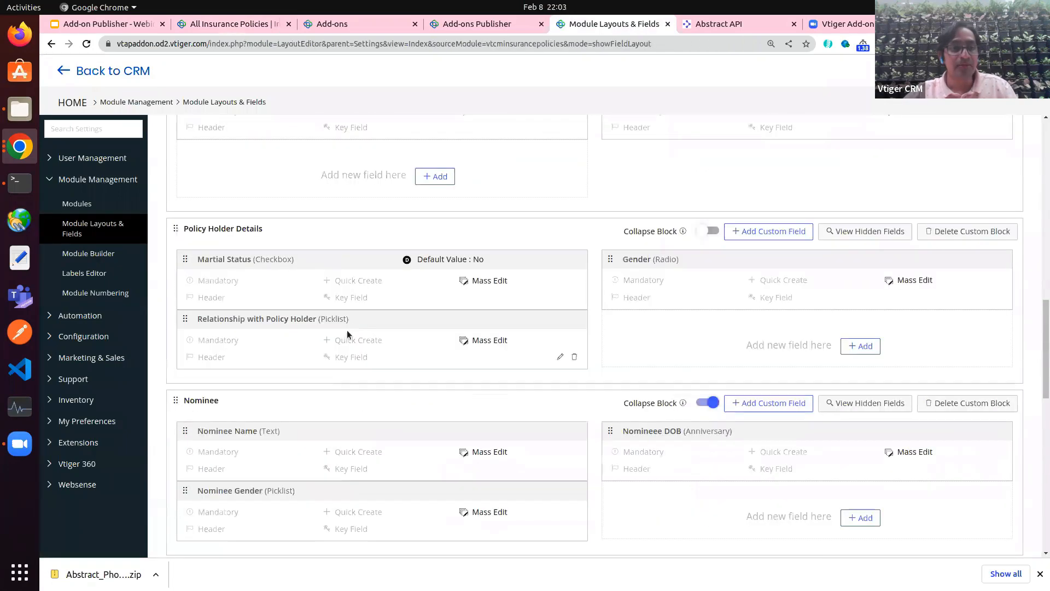
{"action": "scroll", "coordinate": [346, 330], "scroll_direction": "down", "scroll_amount": 5}
{"action": "scroll", "coordinate": [347, 330], "scroll_direction": "up", "scroll_amount": 15}
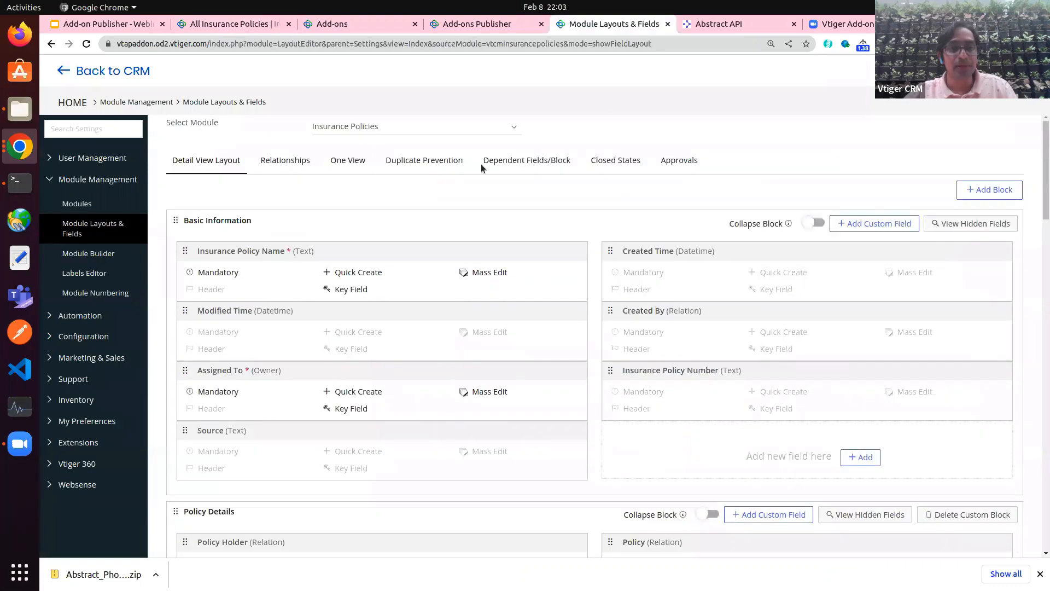
{"action": "left_click", "coordinate": [519, 161]}
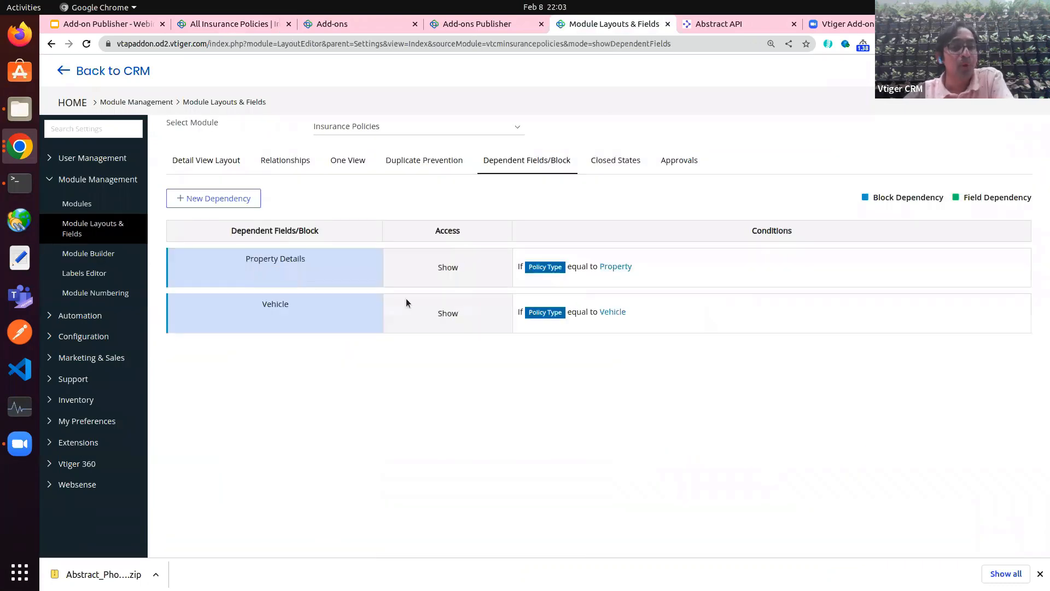
{"action": "triple_click", "coordinate": [262, 258]}
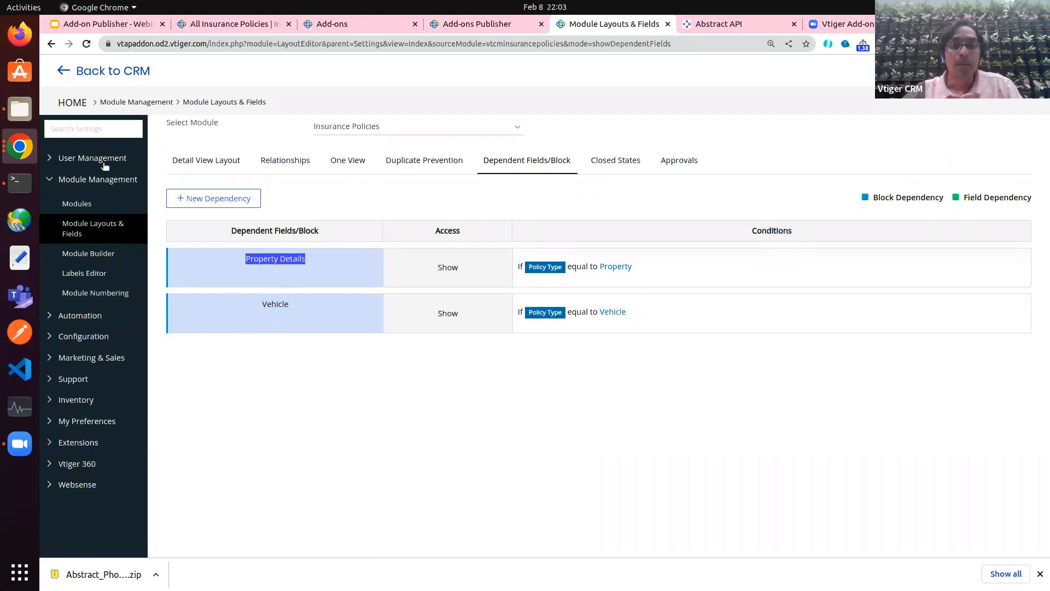
Step: Search the settings for 'wor' and open the Workflows list
{"action": "left_click", "coordinate": [92, 132]}
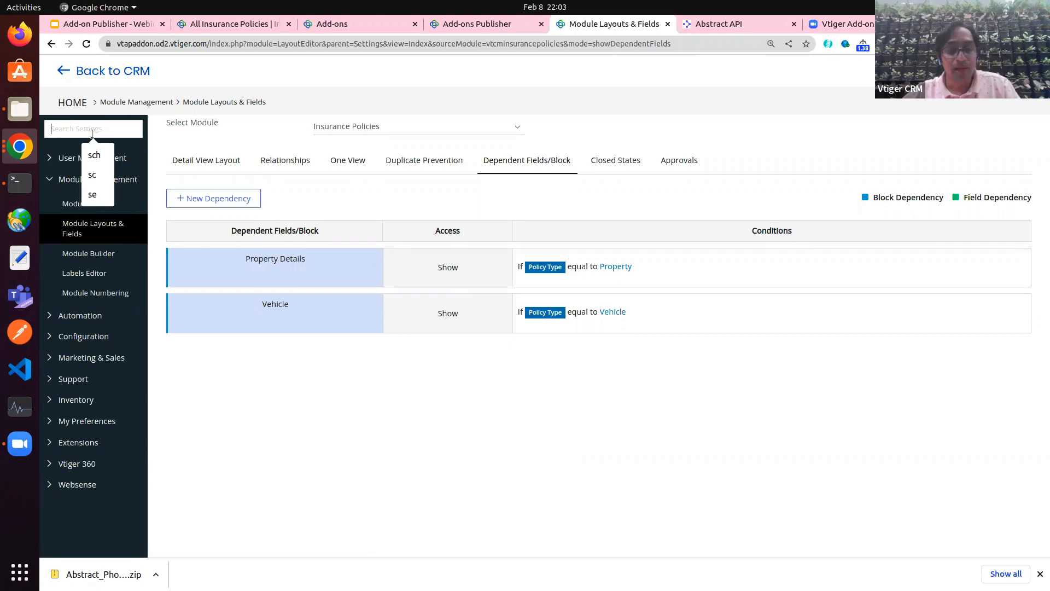
{"action": "type", "text": "wor"}
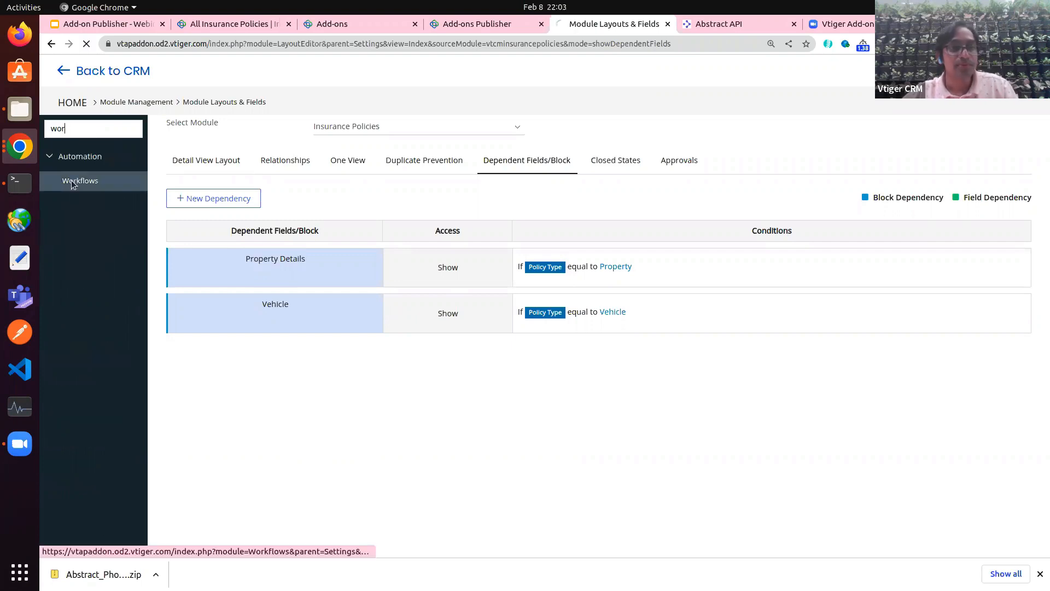
{"action": "left_click", "coordinate": [71, 180]}
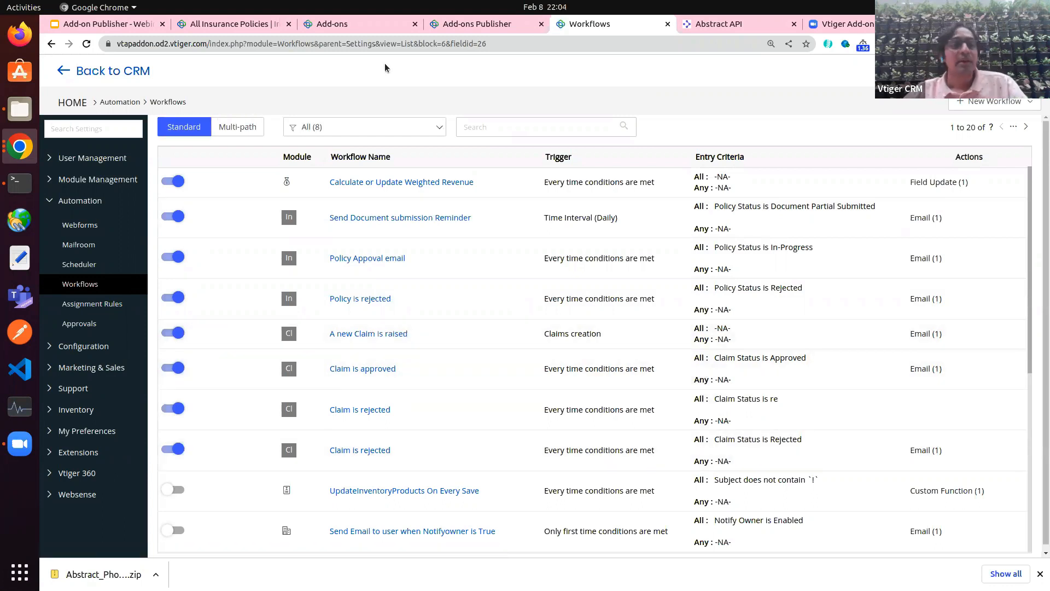
Step: Close the marketplace publishing form and discard the unsaved policy to reach the Insurance Policies list
{"action": "left_click", "coordinate": [232, 26]}
{"action": "left_click", "coordinate": [477, 24]}
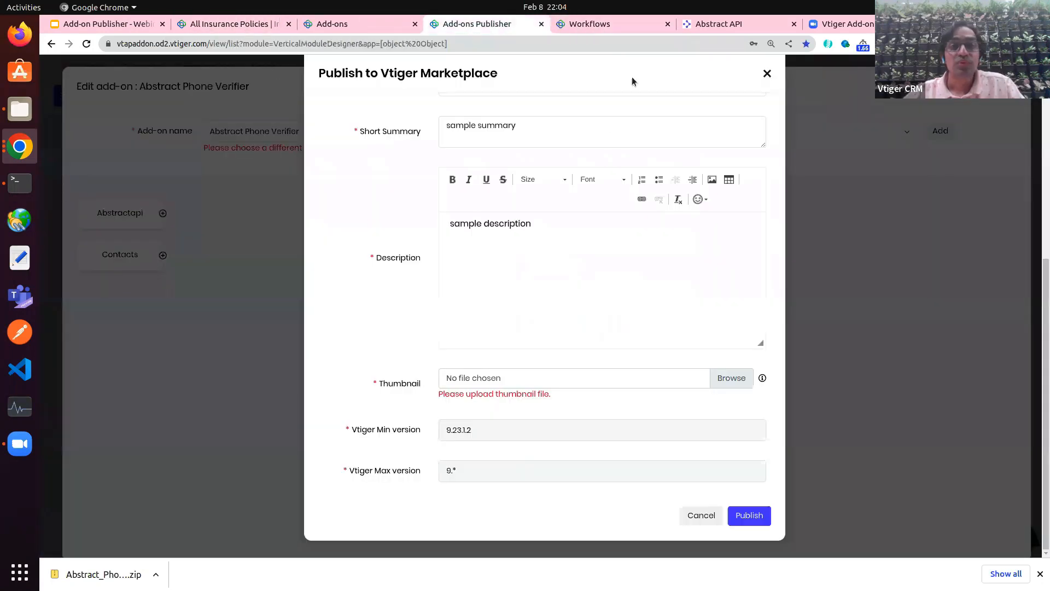
{"action": "left_click", "coordinate": [767, 73]}
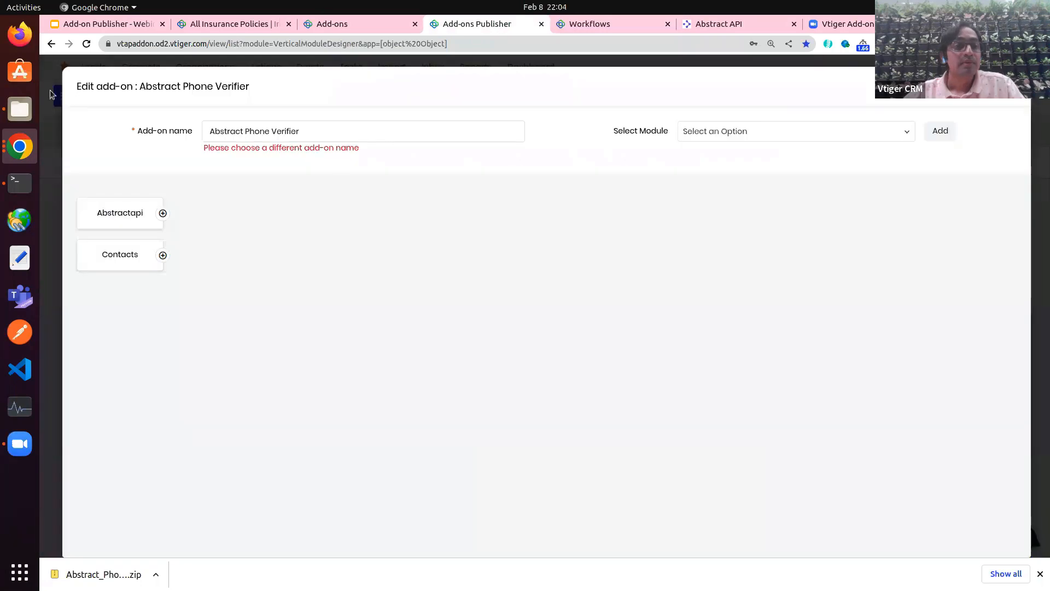
{"action": "left_click", "coordinate": [363, 20]}
{"action": "left_click", "coordinate": [252, 25]}
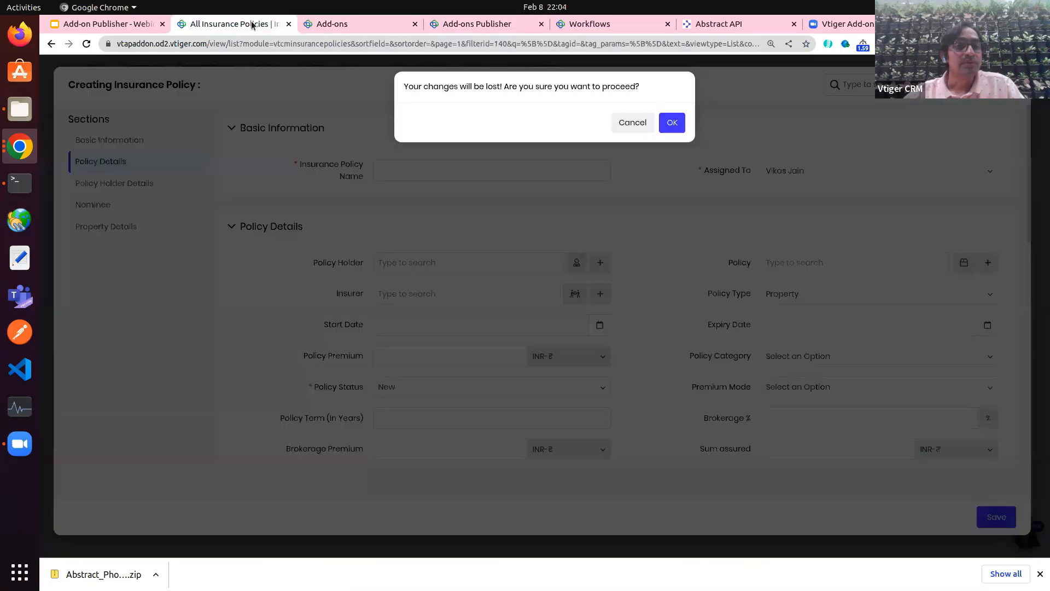
{"action": "left_click", "coordinate": [672, 122]}
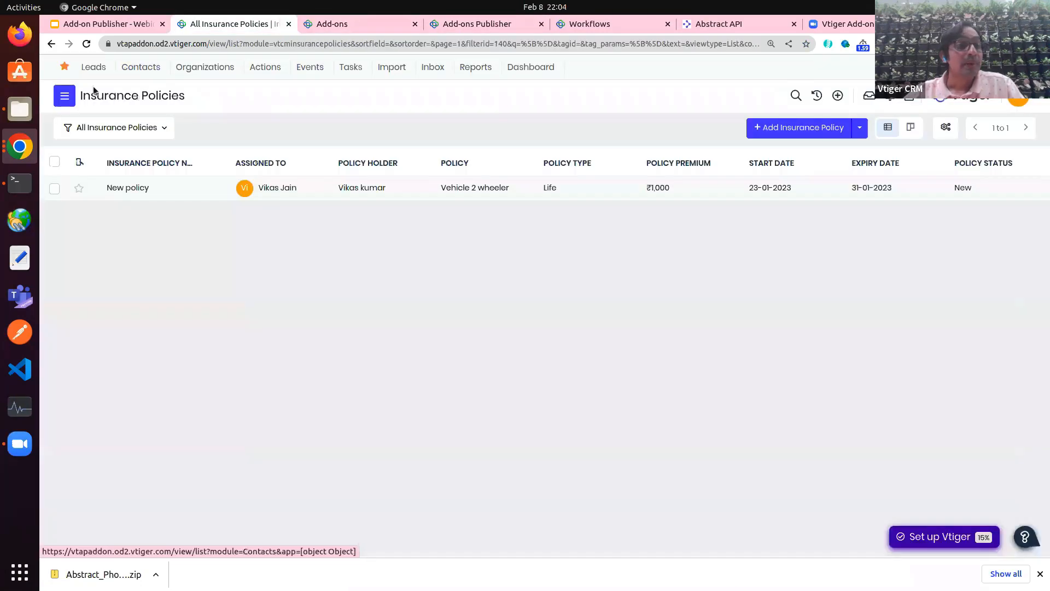
Step: Search the app menu for 'pol' to open the Policies list, then show the Platform apps
{"action": "left_click", "coordinate": [64, 97]}
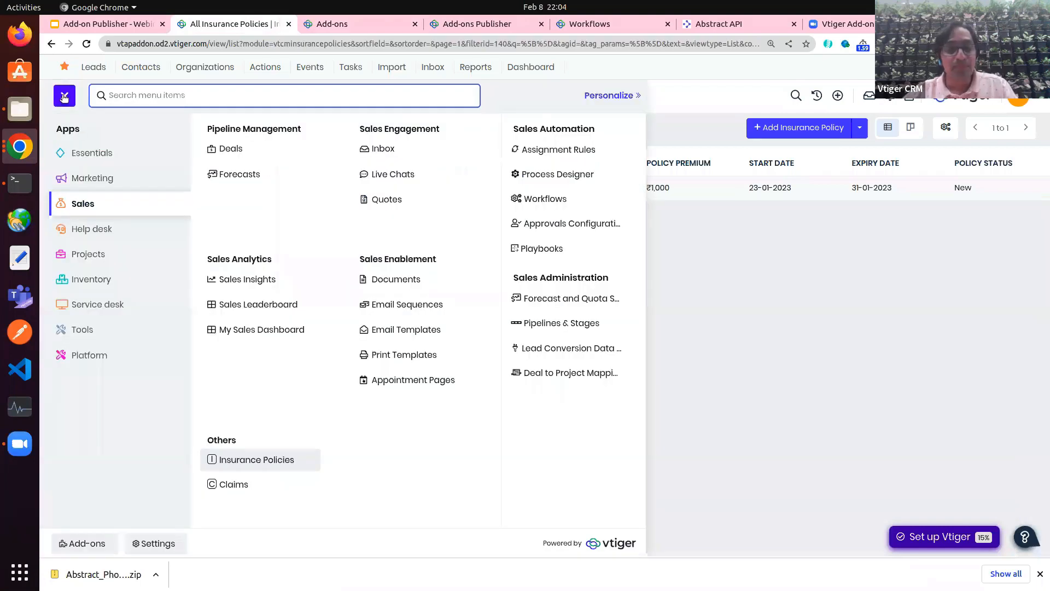
{"action": "type", "text": "pol"}
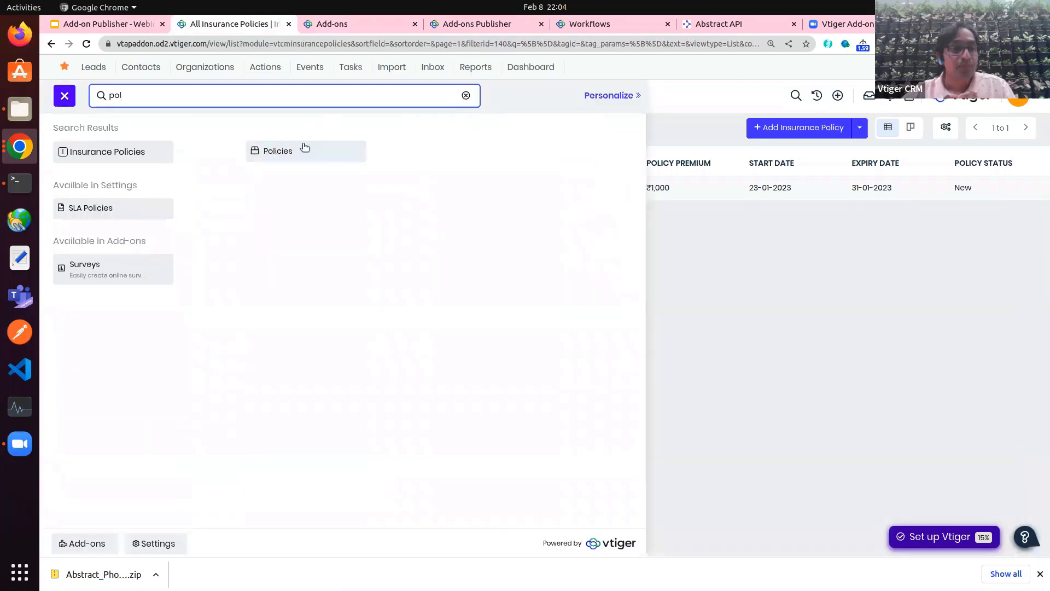
{"action": "left_click", "coordinate": [304, 148]}
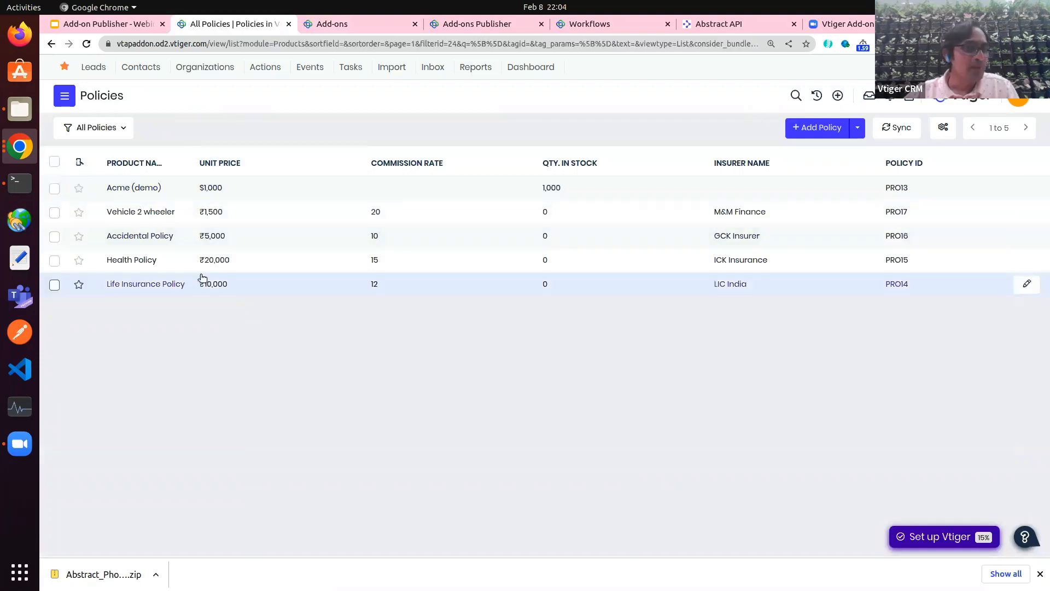
{"action": "left_click", "coordinate": [64, 96]}
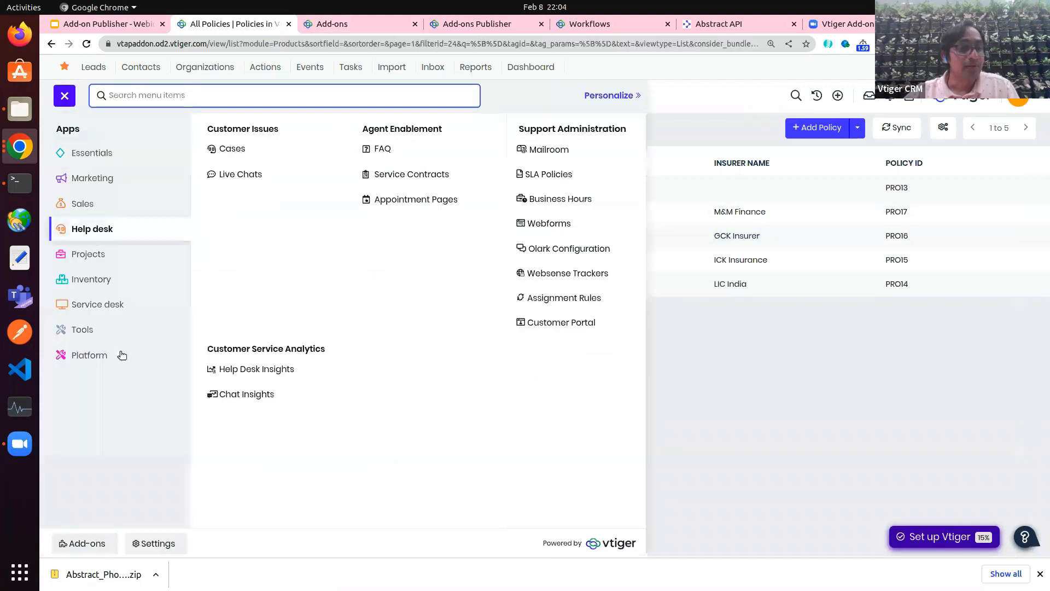
{"action": "left_click", "coordinate": [88, 355]}
Step: Preview the Insurance Policy Approval version 1 flow in Process Designer, then open Claim Process
{"action": "left_click", "coordinate": [253, 200]}
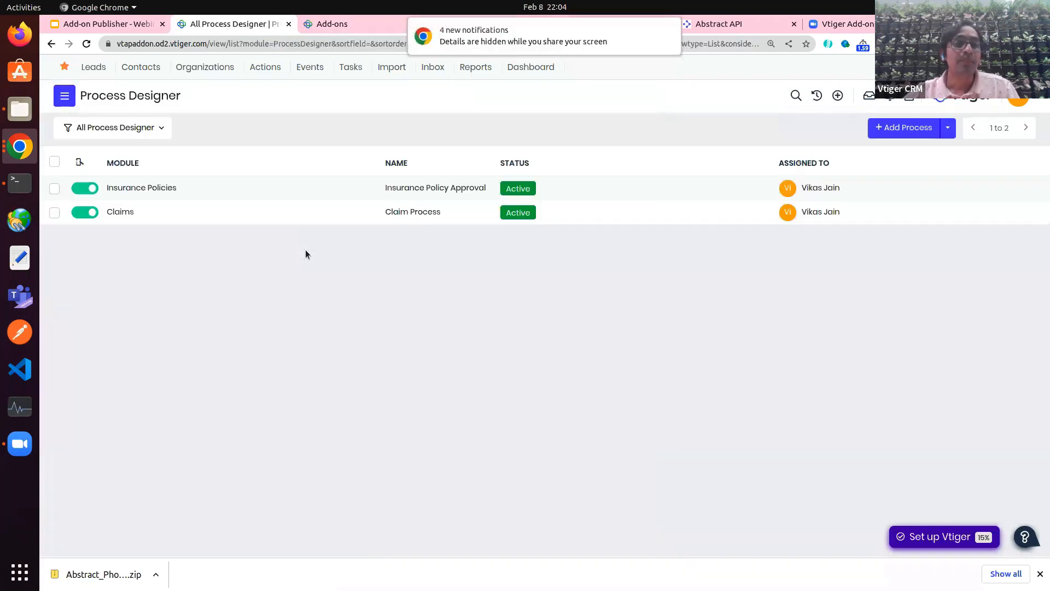
{"action": "left_click", "coordinate": [327, 193]}
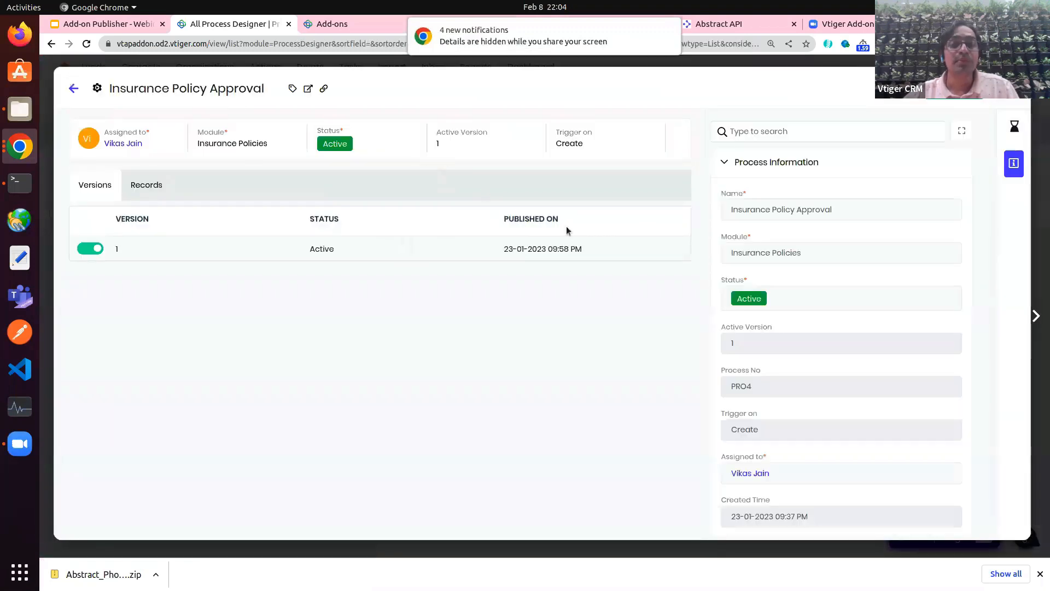
{"action": "mouse_move", "coordinate": [651, 249]}
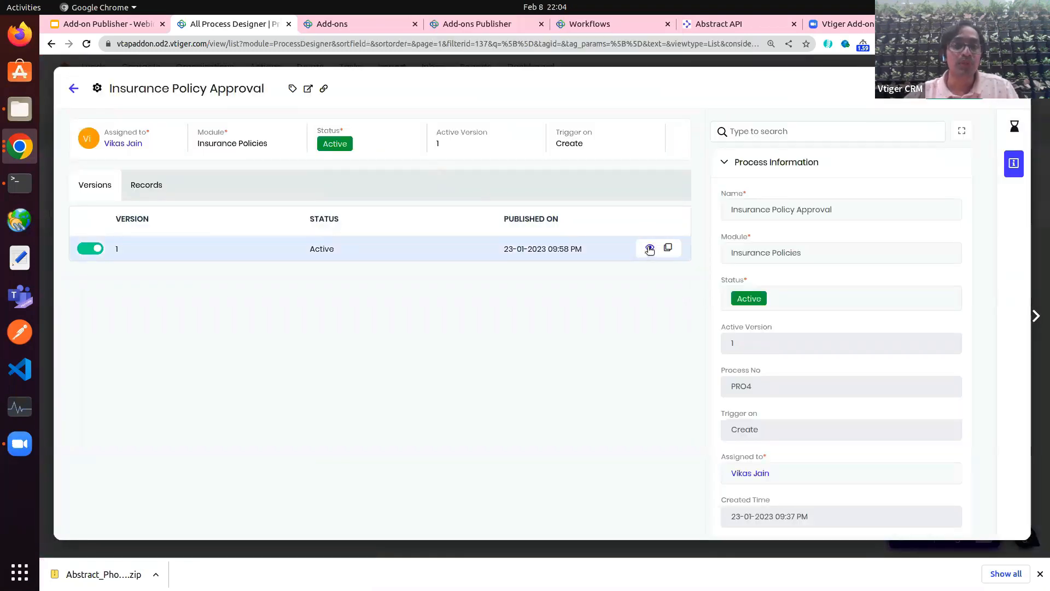
{"action": "left_click", "coordinate": [650, 249]}
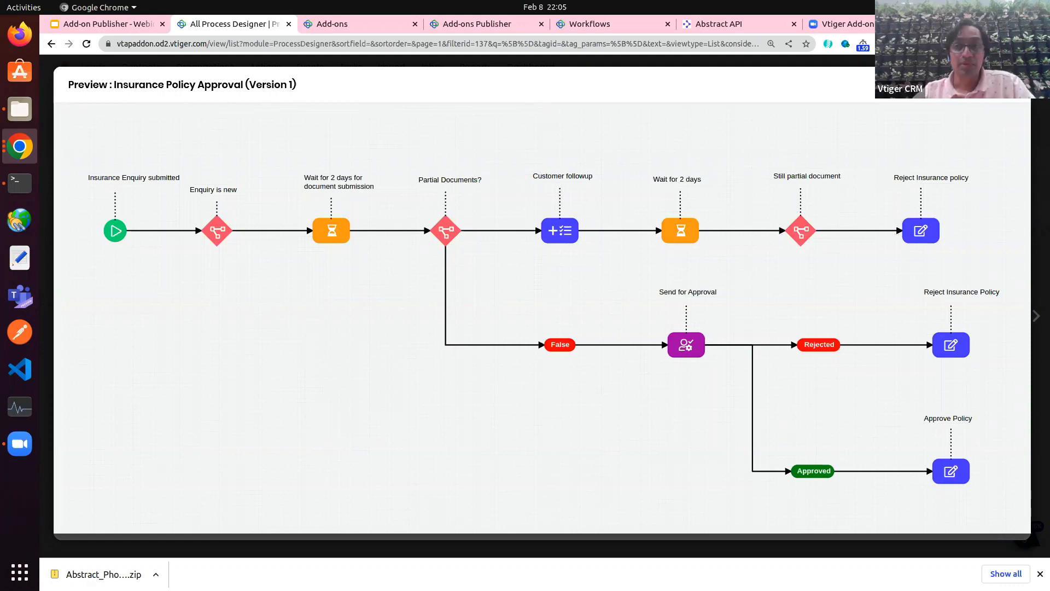
{"action": "left_click", "coordinate": [1015, 85]}
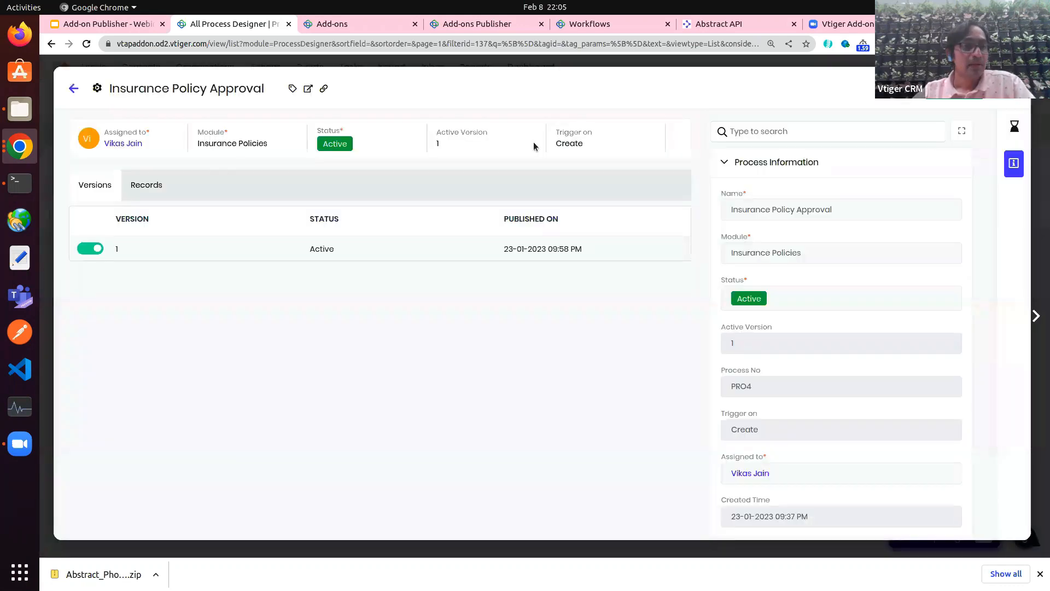
{"action": "left_click", "coordinate": [74, 89]}
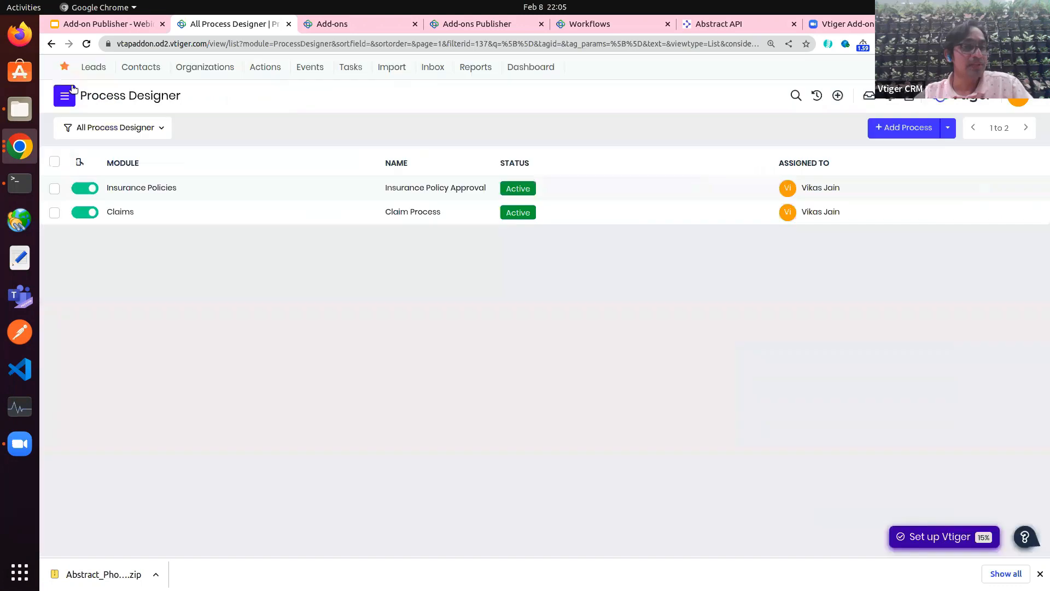
{"action": "left_click", "coordinate": [176, 213]}
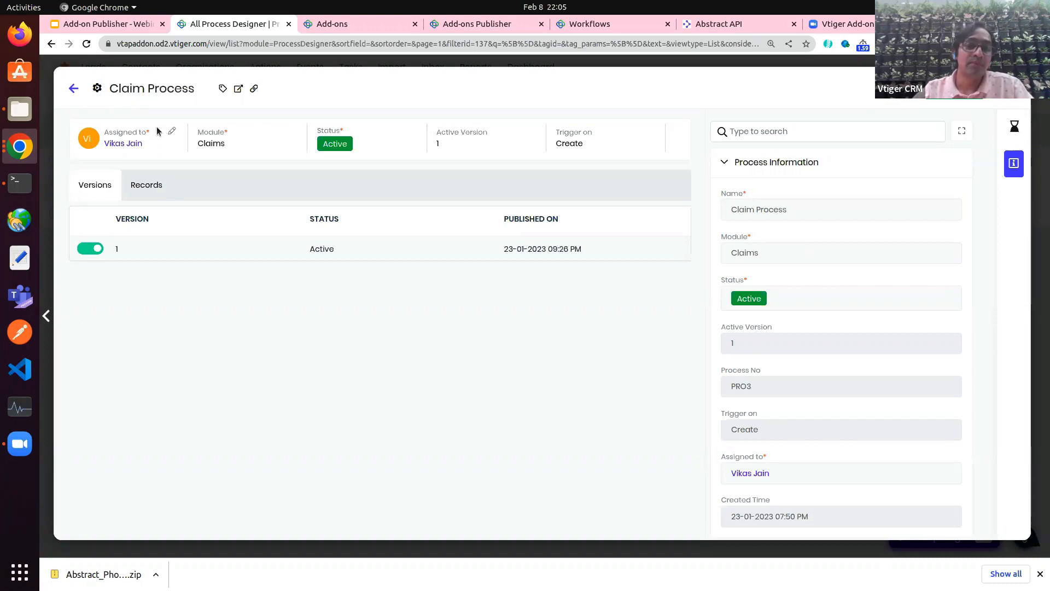
Step: Preview the Claim Process version 1 diagram, then return to the Platform apps menu
{"action": "left_click", "coordinate": [648, 250]}
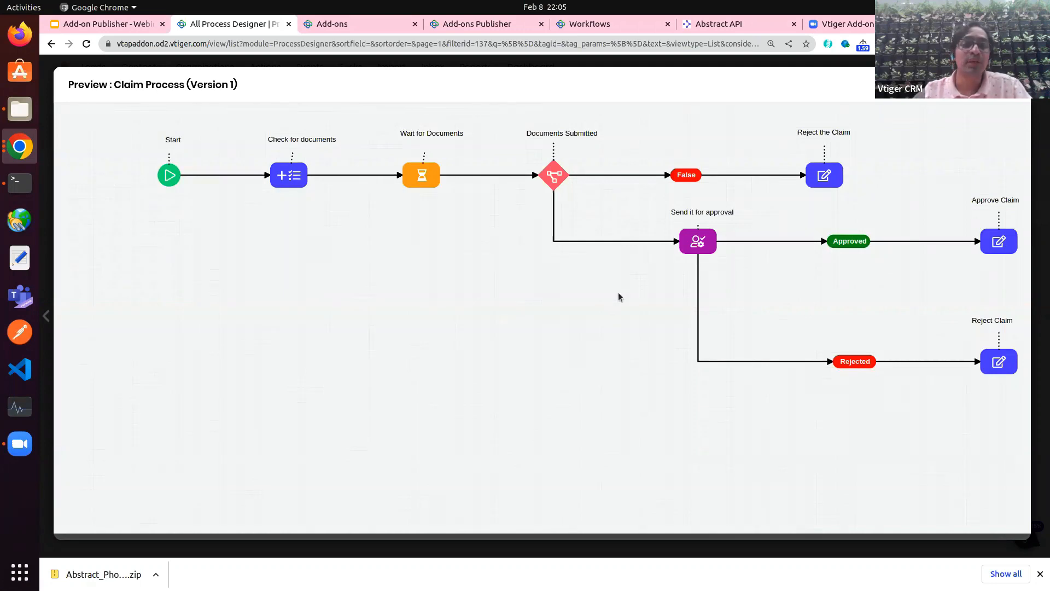
{"action": "scroll", "coordinate": [539, 288], "scroll_direction": "right", "scroll_amount": 3}
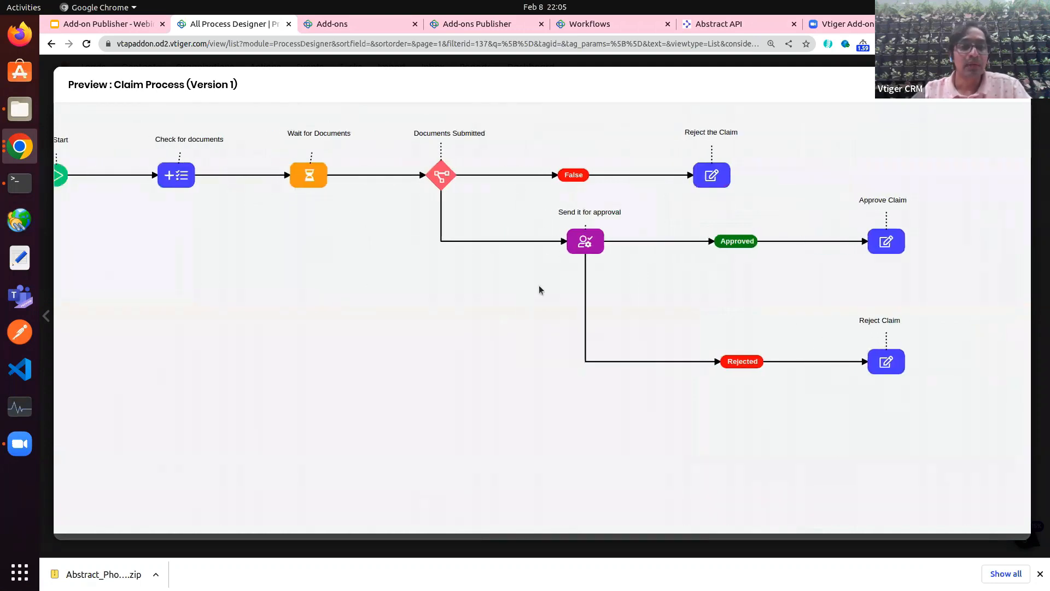
{"action": "scroll", "coordinate": [539, 290], "scroll_direction": "left", "scroll_amount": 2}
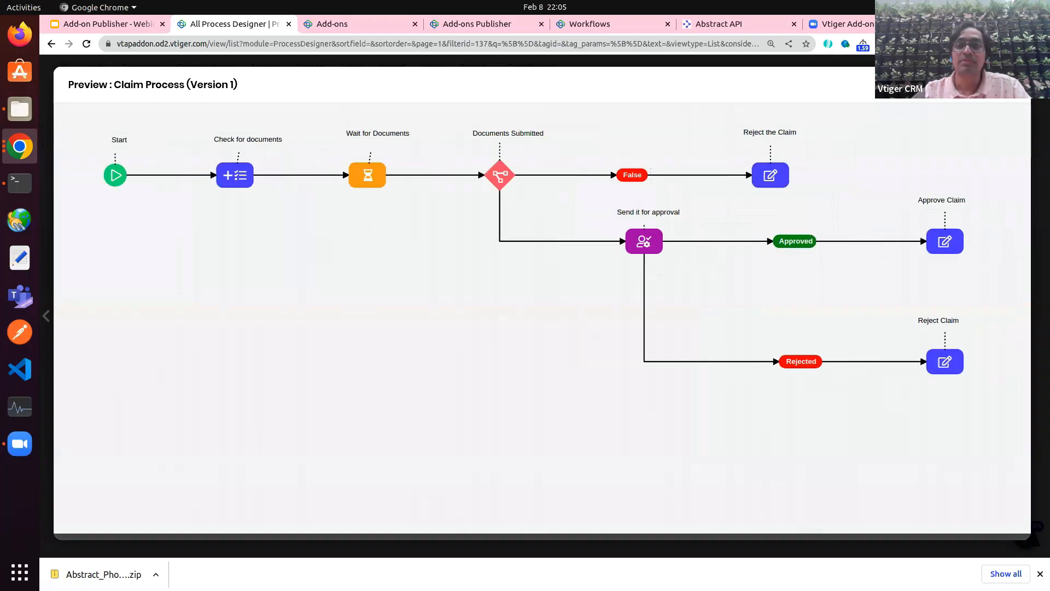
{"action": "key", "text": "Escape"}
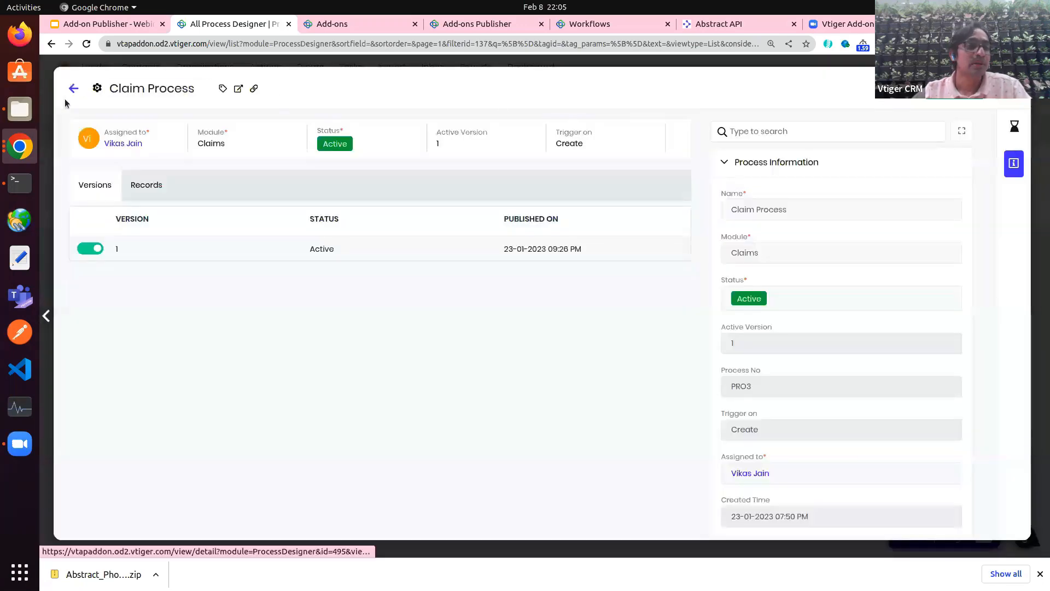
{"action": "left_click", "coordinate": [73, 88]}
{"action": "left_click", "coordinate": [66, 96]}
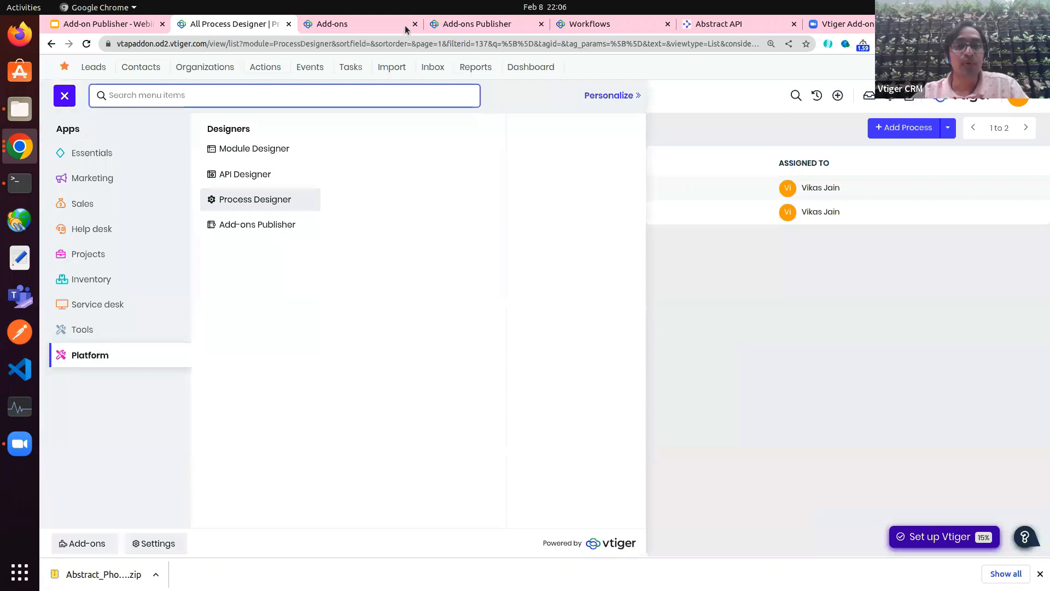
Step: Open the Approvals settings to see the three active approval rules
{"action": "left_click", "coordinate": [579, 24]}
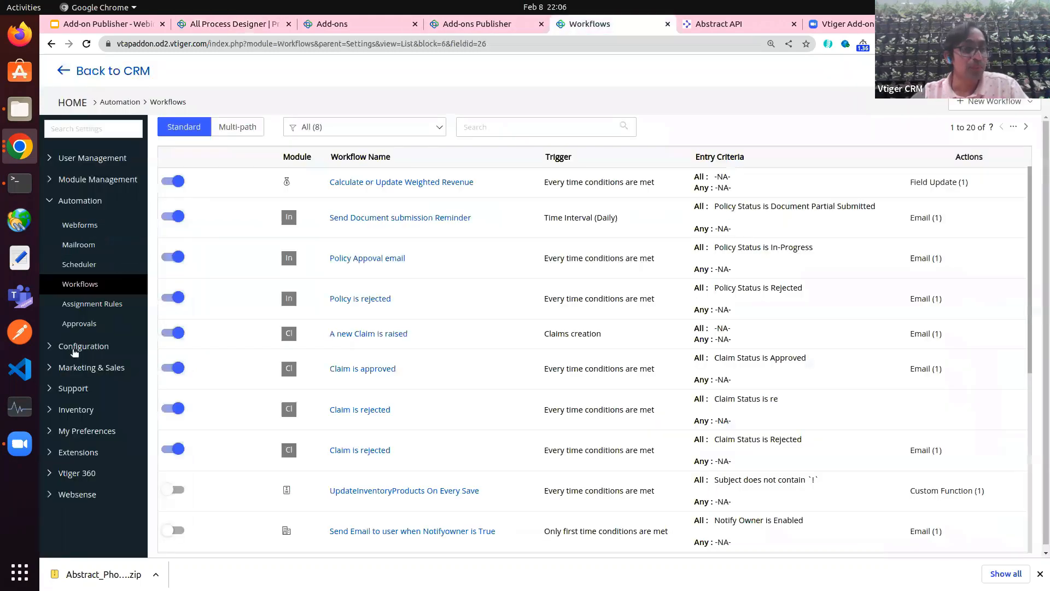
{"action": "left_click", "coordinate": [80, 326]}
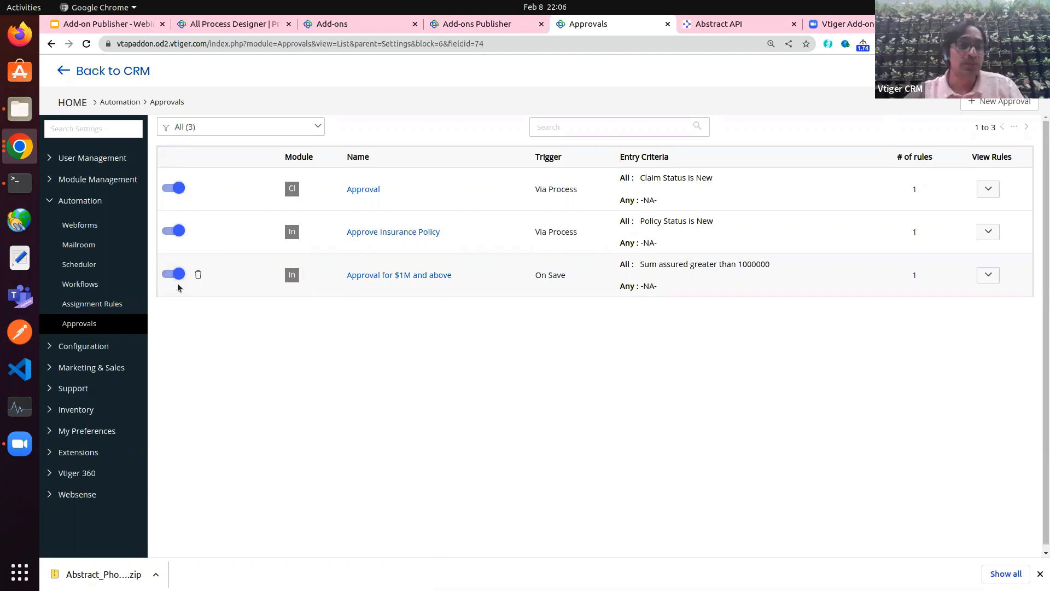
Step: Create a new custom-module add-on named Insurance CRM in the Add-ons Publisher
{"action": "left_click", "coordinate": [331, 26]}
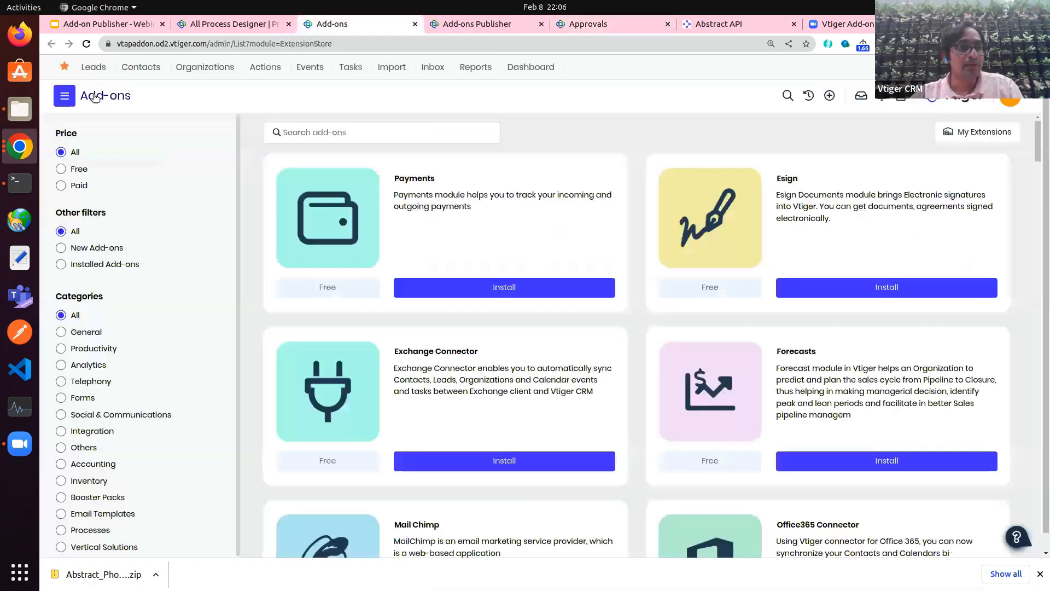
{"action": "left_click", "coordinate": [64, 95]}
{"action": "left_click", "coordinate": [92, 356]}
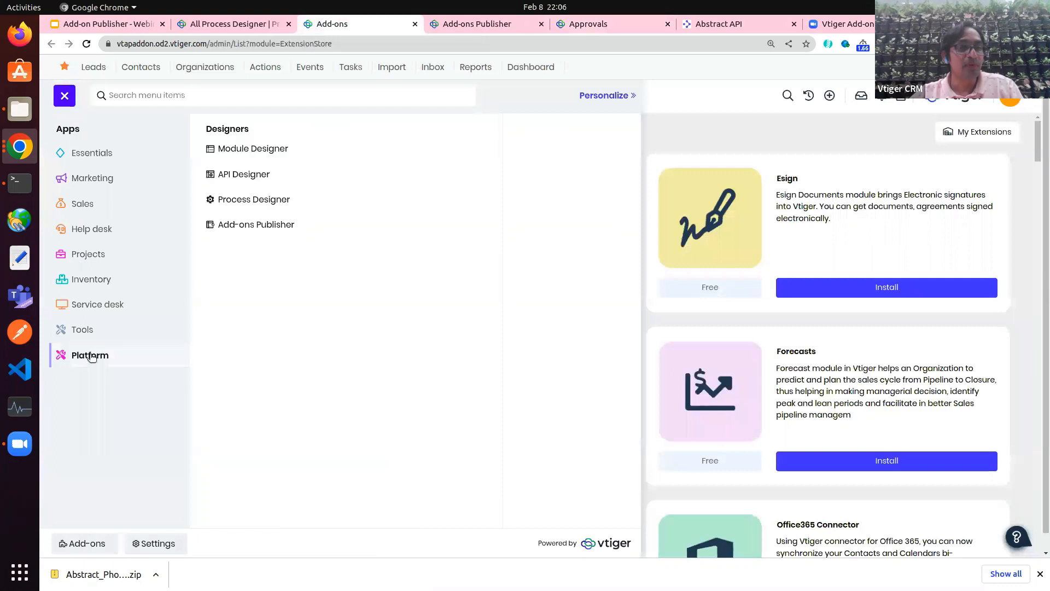
{"action": "left_click", "coordinate": [277, 225]}
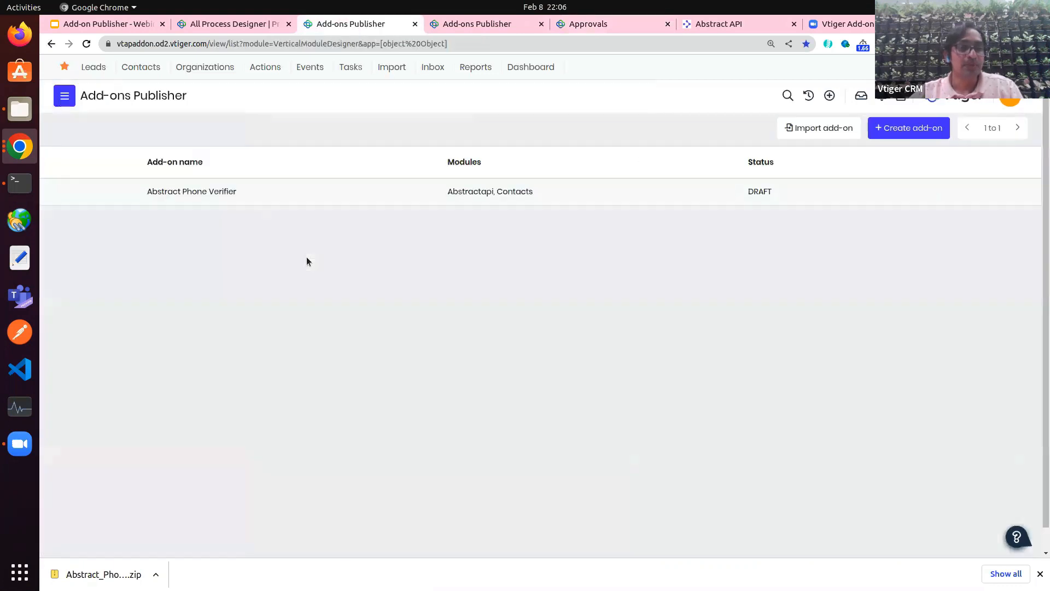
{"action": "left_click", "coordinate": [907, 131]}
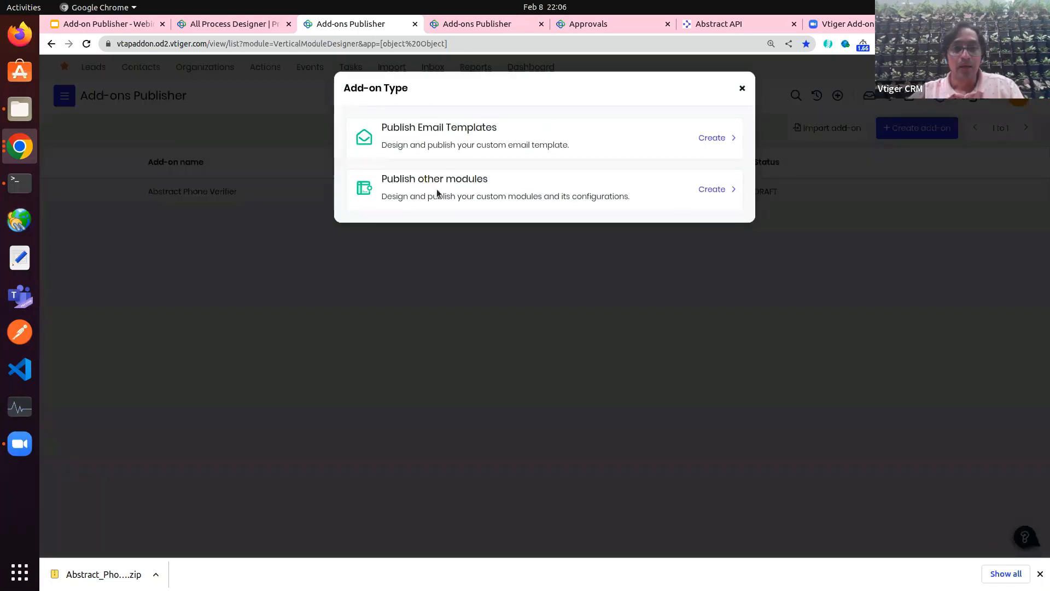
{"action": "left_click", "coordinate": [714, 191]}
{"action": "left_click", "coordinate": [312, 126]}
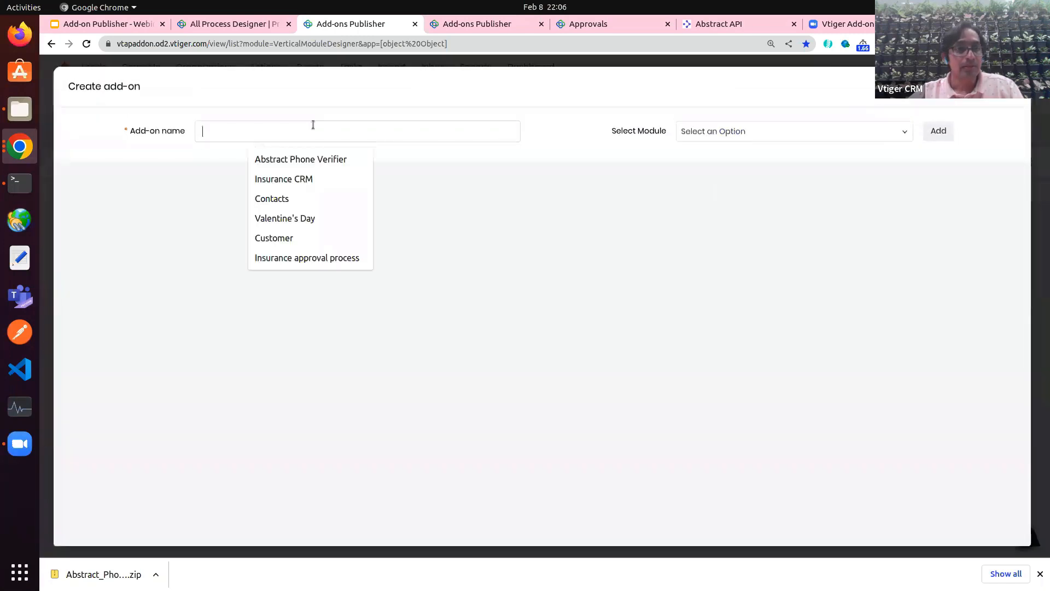
{"action": "left_click", "coordinate": [303, 178]}
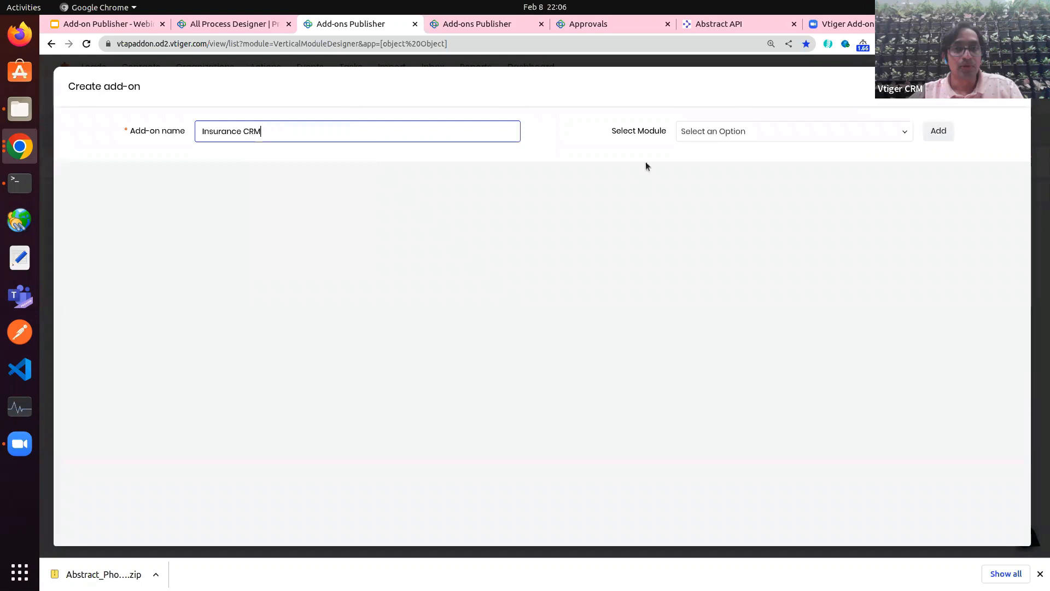
Step: Add the Insurance Policies and Claims modules to the add-on
{"action": "left_click", "coordinate": [763, 132]}
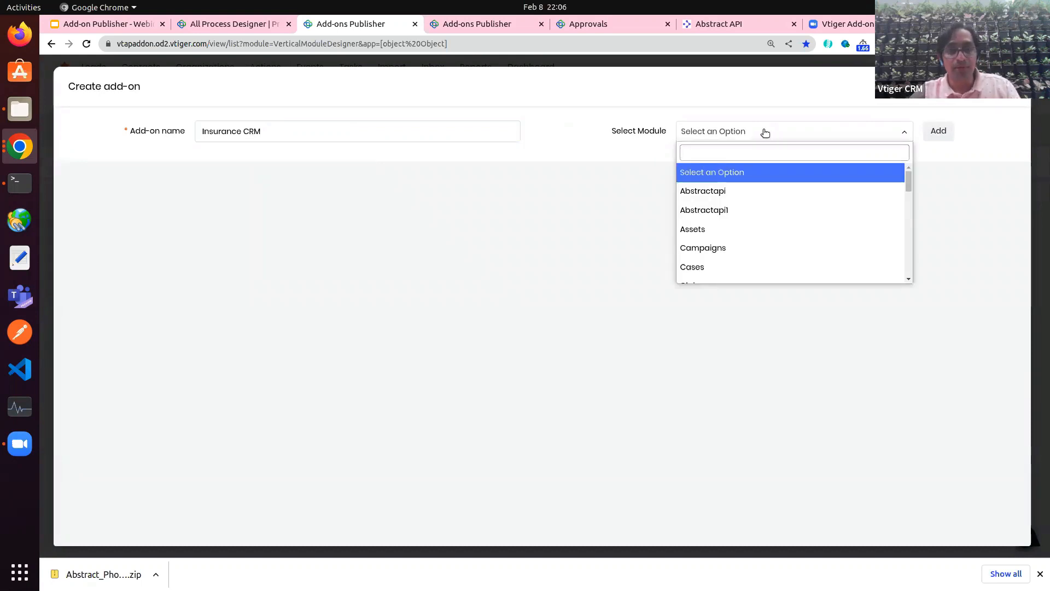
{"action": "type", "text": "Ins"}
{"action": "left_click", "coordinate": [721, 173]}
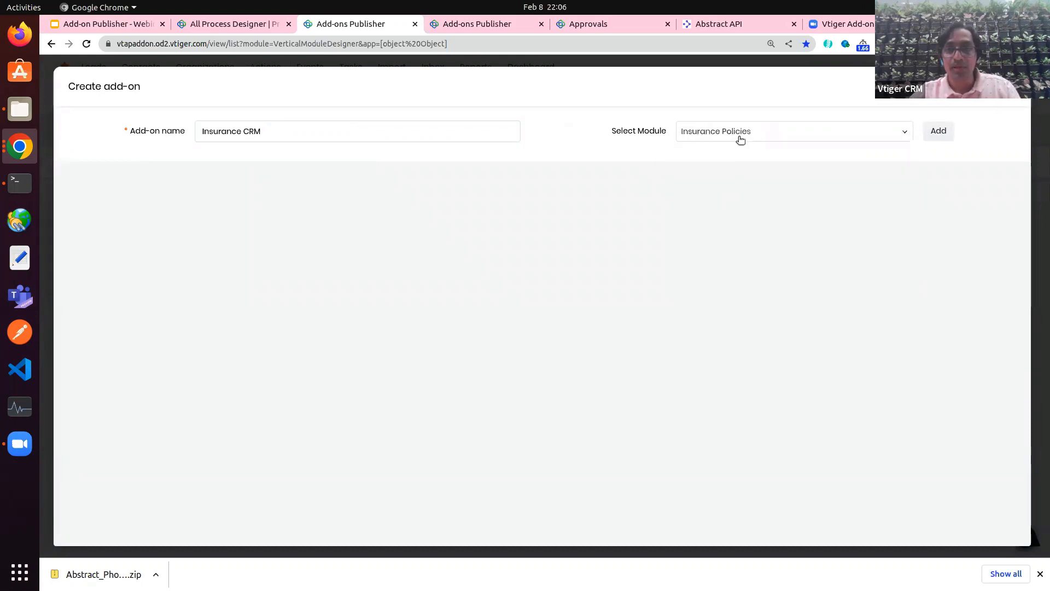
{"action": "left_click", "coordinate": [938, 130]}
{"action": "left_click", "coordinate": [799, 136]}
{"action": "type", "text": "cla"}
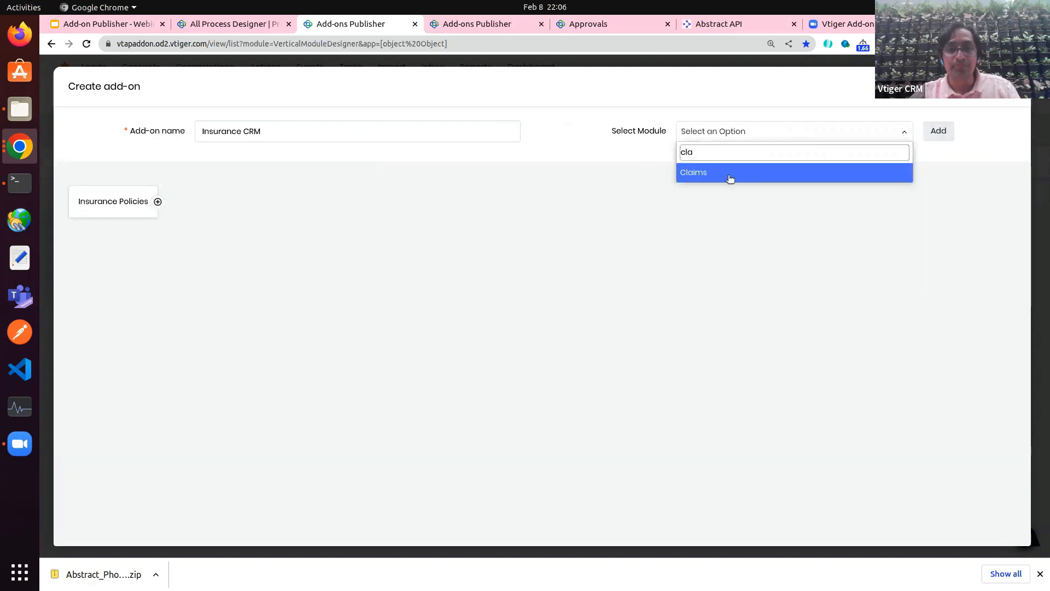
{"action": "left_click", "coordinate": [731, 176]}
{"action": "left_click", "coordinate": [938, 131]}
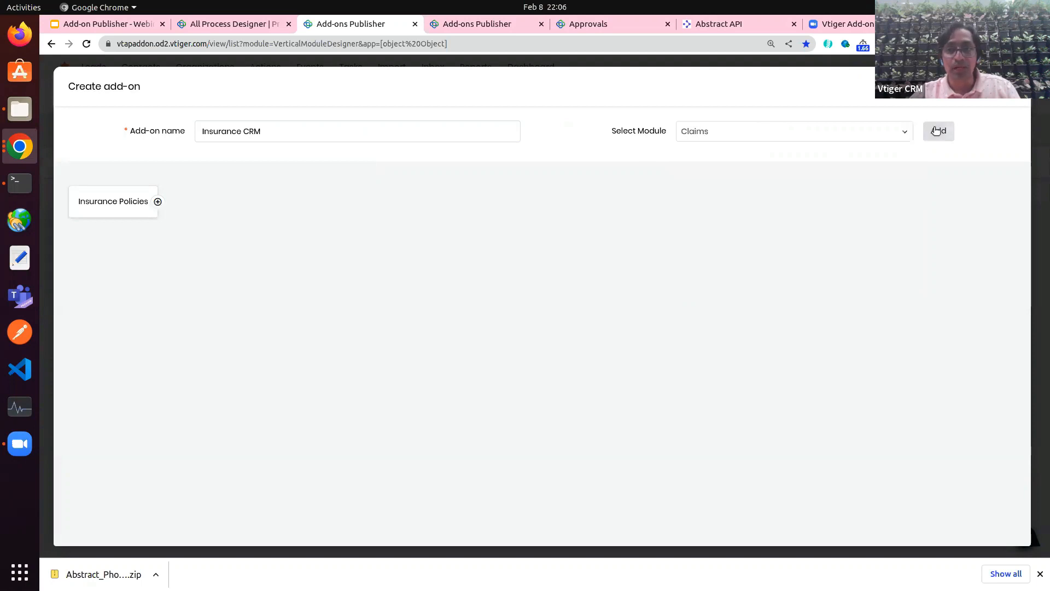
Step: Add the Policies and Insurers modules to the add-on
{"action": "left_click", "coordinate": [744, 134]}
{"action": "type", "text": "po"}
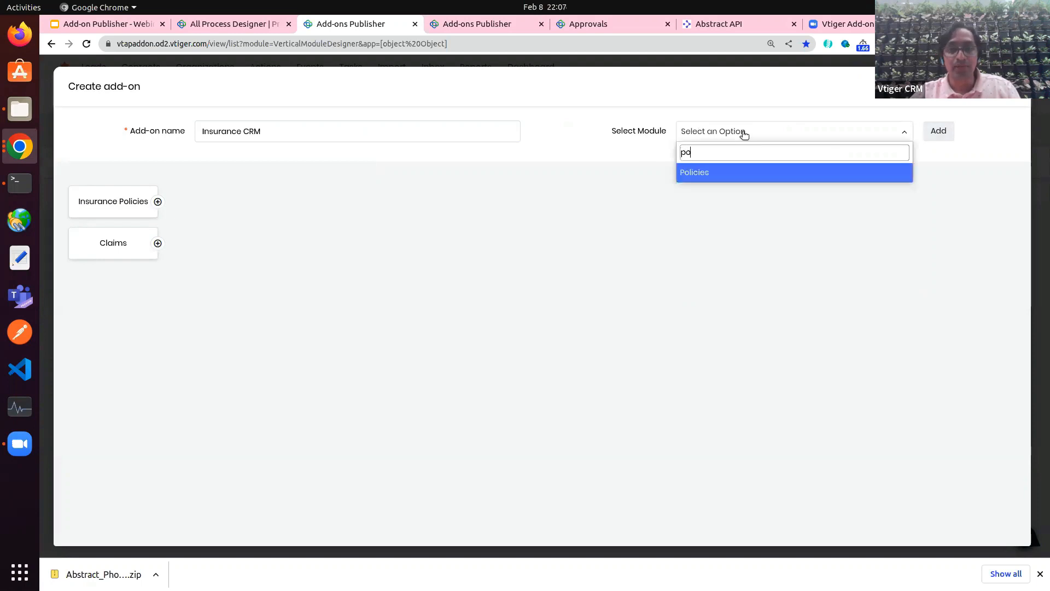
{"action": "left_click", "coordinate": [693, 173]}
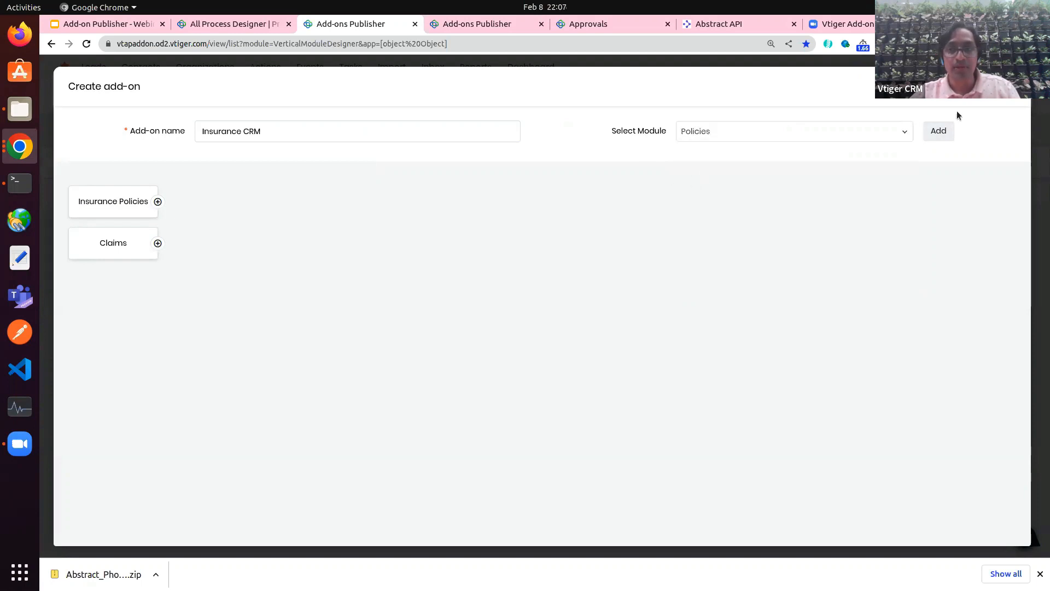
{"action": "left_click", "coordinate": [938, 131]}
{"action": "left_click", "coordinate": [816, 132]}
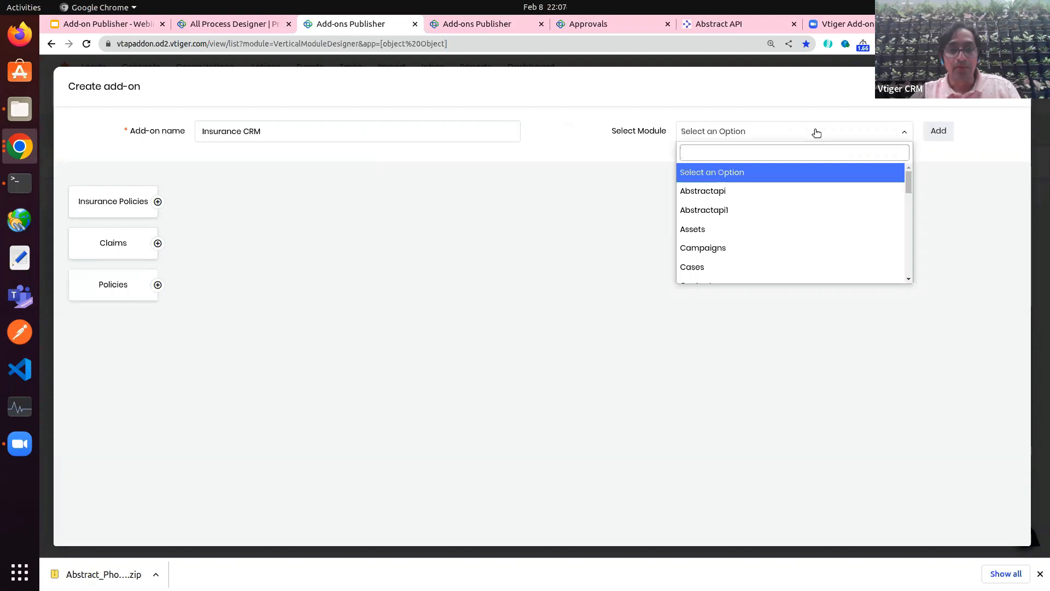
{"action": "type", "text": "ins"}
{"action": "left_click", "coordinate": [745, 171]}
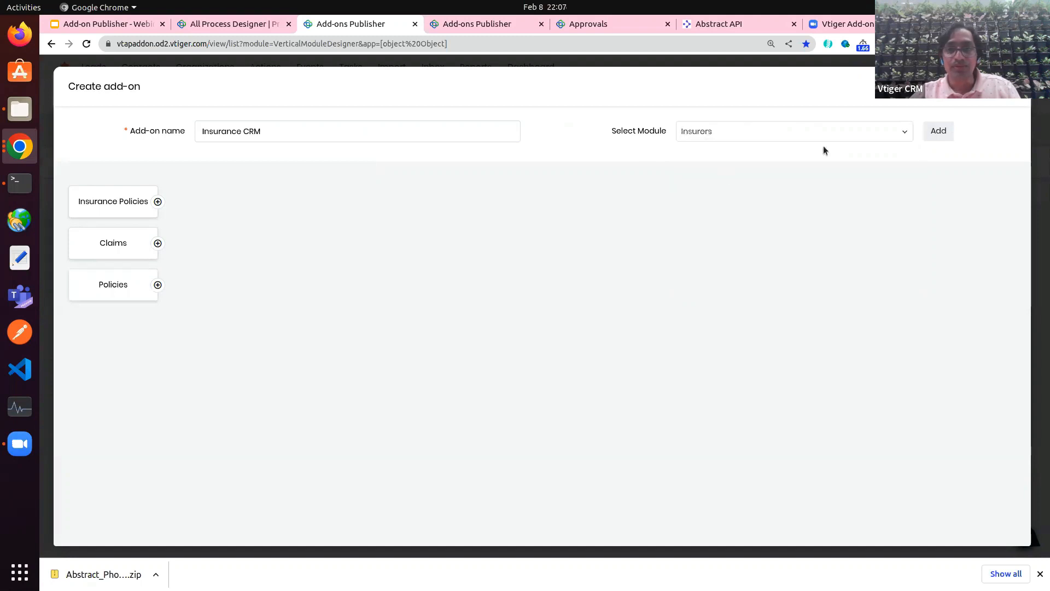
{"action": "left_click", "coordinate": [937, 131]}
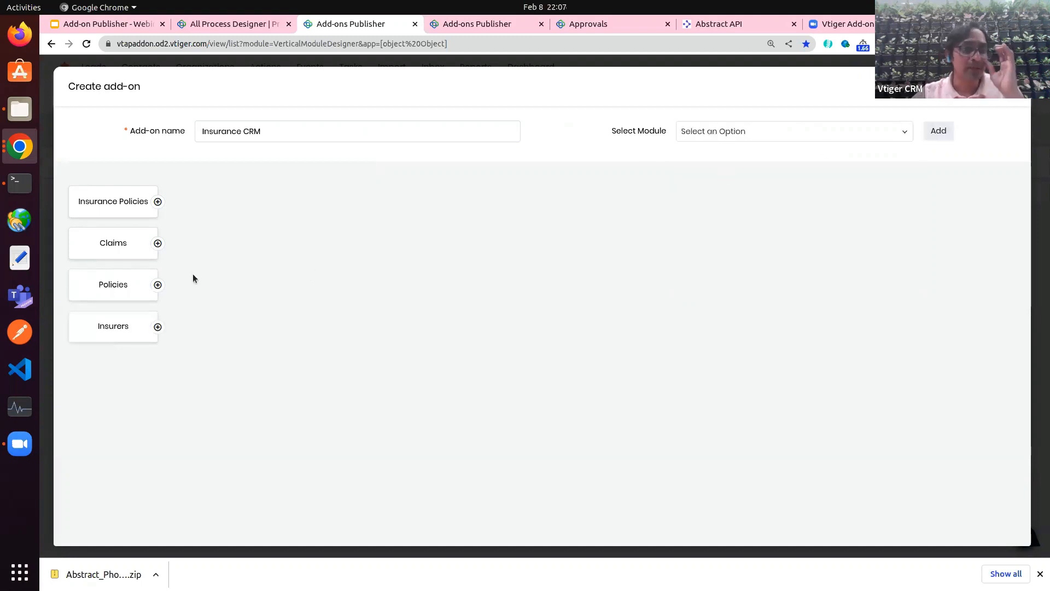
Step: Include Fields, Other Settings, Relationships, Dependent Fields/Block, Picklists, PickList Dependency, Email Templates and Reports for Insurance Policies
{"action": "mouse_move", "coordinate": [121, 211]}
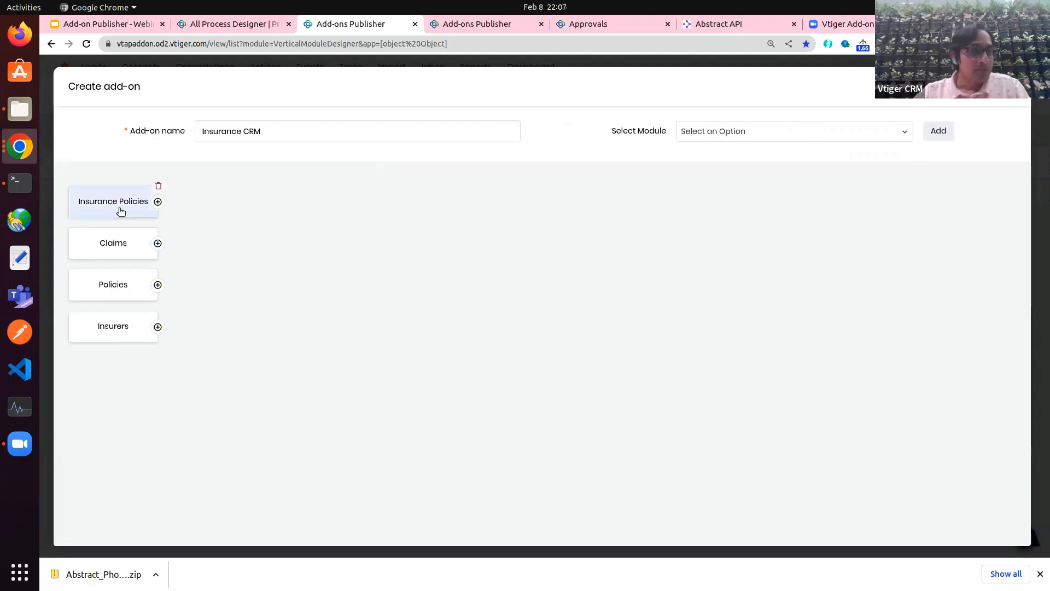
{"action": "left_click", "coordinate": [157, 202]}
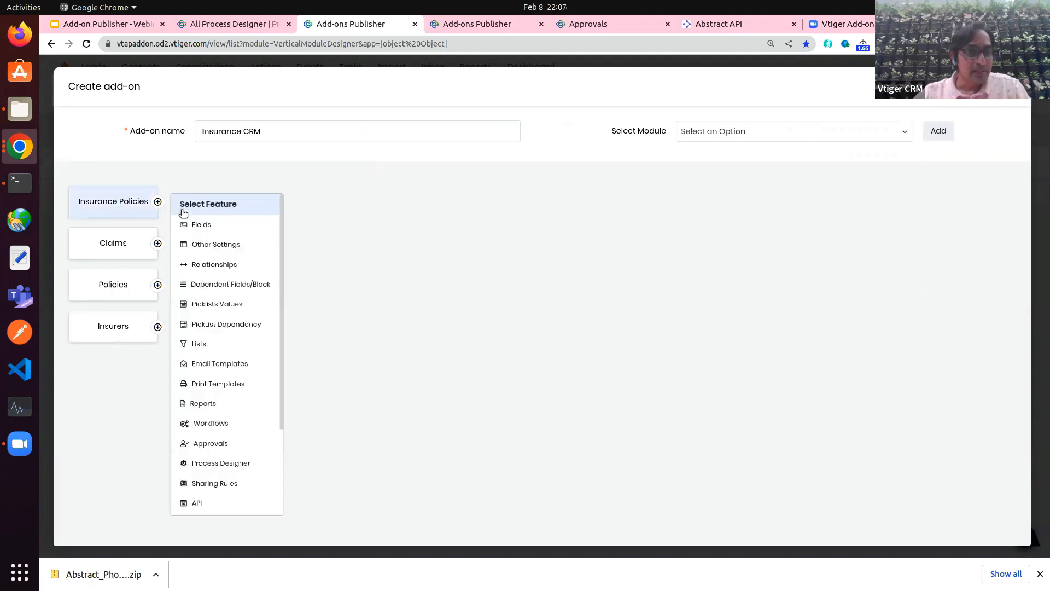
{"action": "left_click", "coordinate": [207, 226]}
{"action": "left_click", "coordinate": [232, 247]}
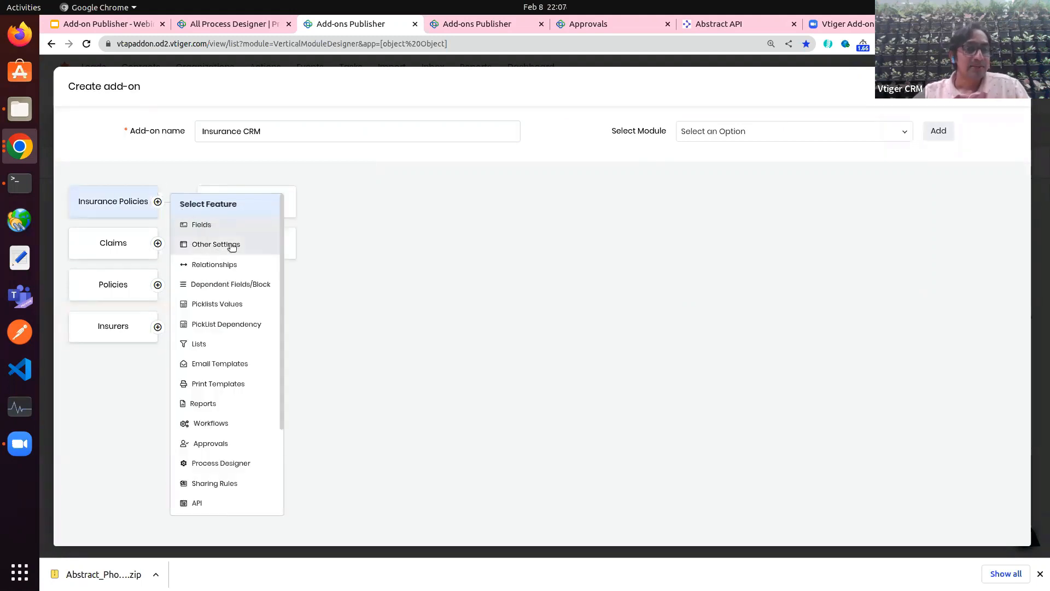
{"action": "left_click", "coordinate": [217, 264]}
{"action": "left_click", "coordinate": [223, 286]}
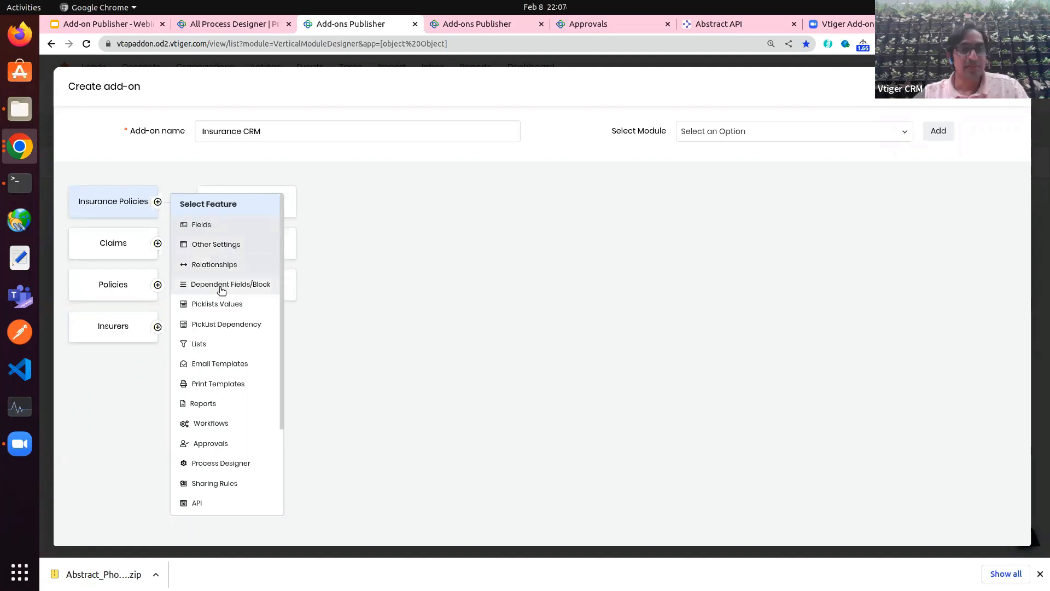
{"action": "left_click", "coordinate": [219, 303]}
{"action": "left_click", "coordinate": [225, 324]}
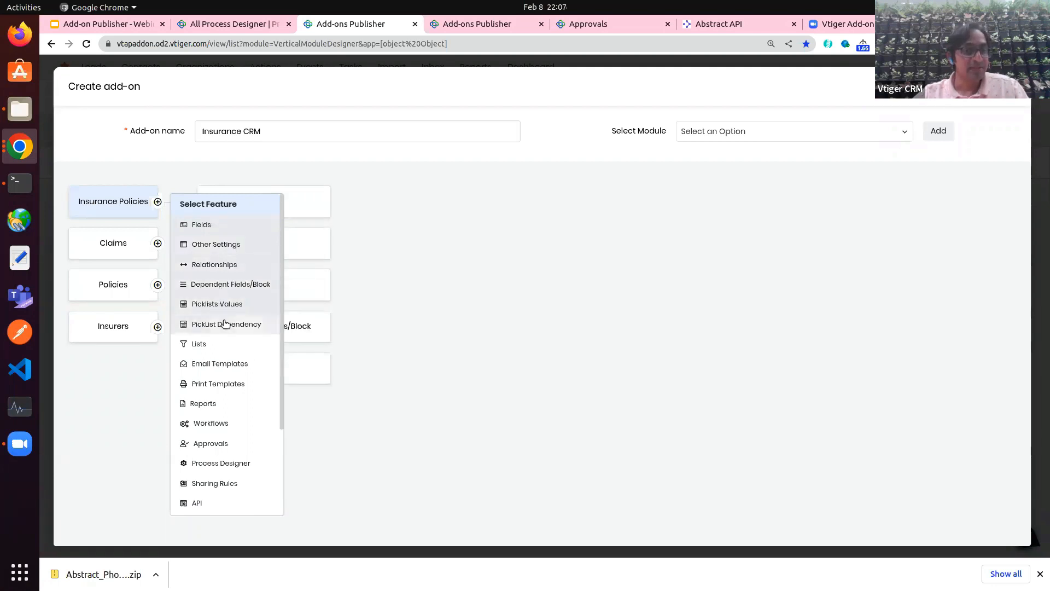
{"action": "left_click", "coordinate": [232, 365]}
{"action": "left_click", "coordinate": [241, 405]}
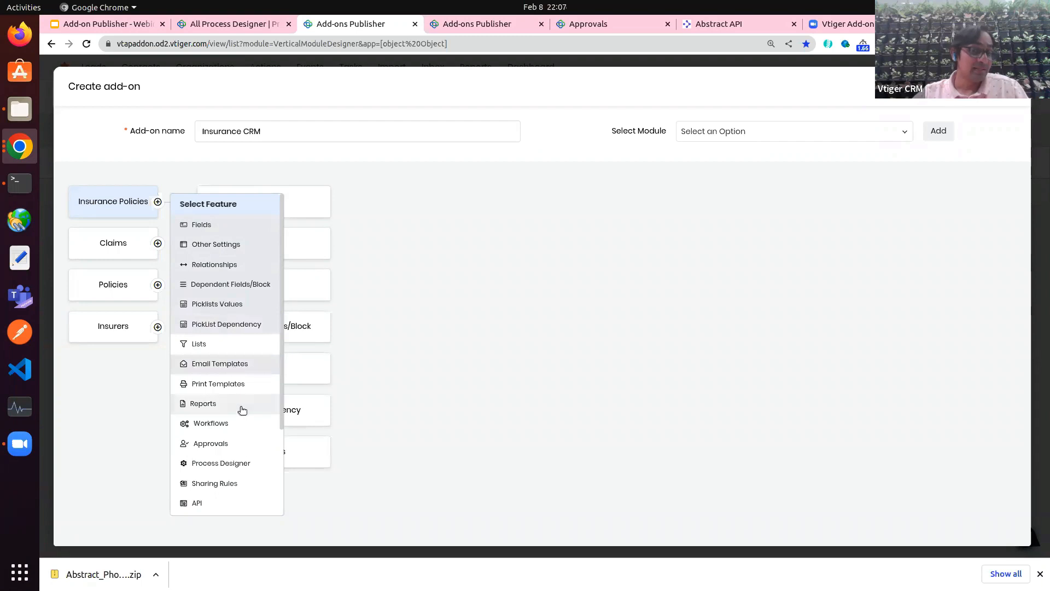
Step: Also include Workflows, Approvals, Process Designer and TAP Scripts for Insurance Policies
{"action": "left_click", "coordinate": [232, 422]}
{"action": "left_click", "coordinate": [232, 444]}
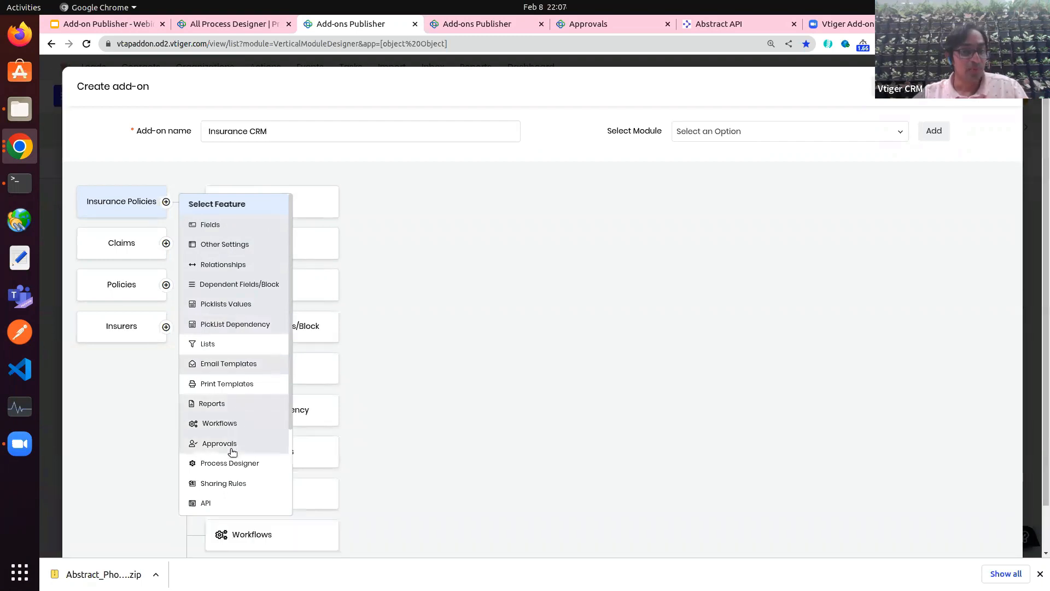
{"action": "left_click", "coordinate": [232, 464]}
{"action": "scroll", "coordinate": [232, 466], "scroll_direction": "down", "scroll_amount": 2}
{"action": "left_click", "coordinate": [232, 466]}
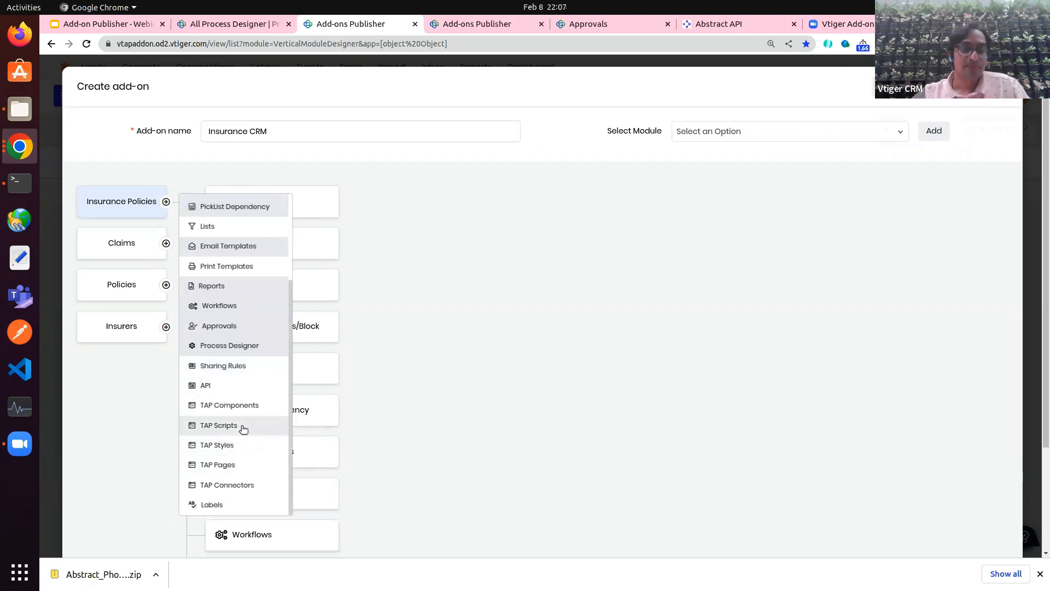
{"action": "left_click", "coordinate": [400, 429]}
{"action": "scroll", "coordinate": [395, 426], "scroll_direction": "down", "scroll_amount": 3}
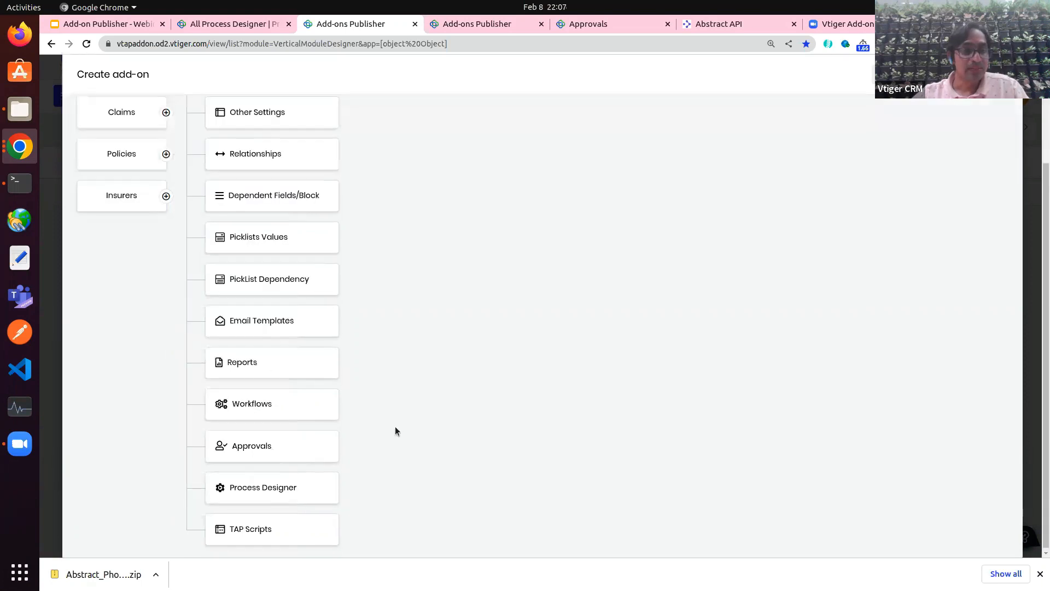
{"action": "scroll", "coordinate": [395, 425], "scroll_direction": "up", "scroll_amount": 2}
Step: Include all Insurance Policies fields, both other settings, all relationships and both block dependencies
{"action": "left_click", "coordinate": [265, 191]}
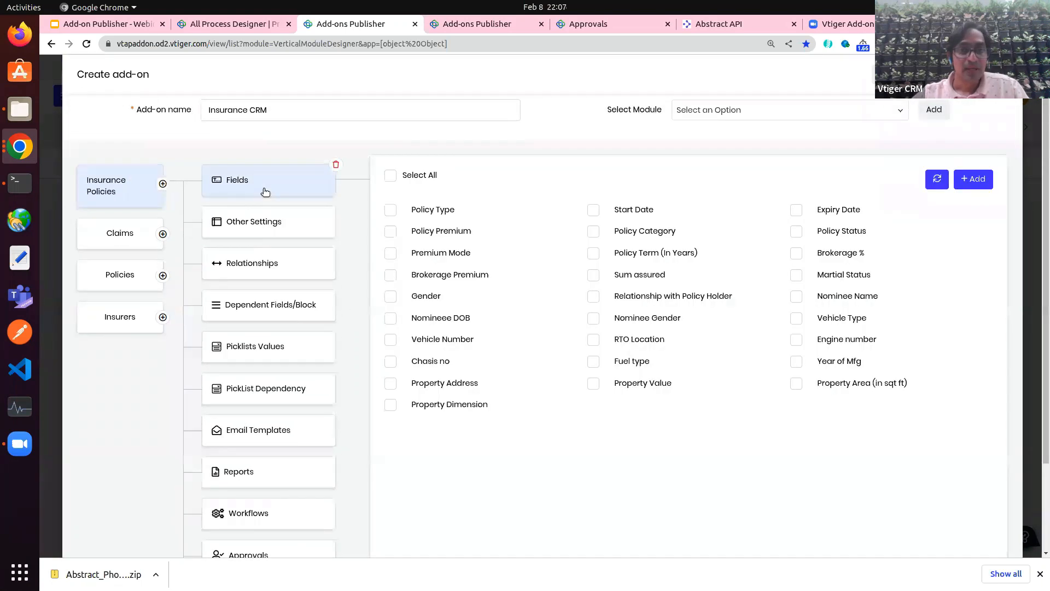
{"action": "left_click", "coordinate": [390, 178]}
{"action": "left_click", "coordinate": [262, 224]}
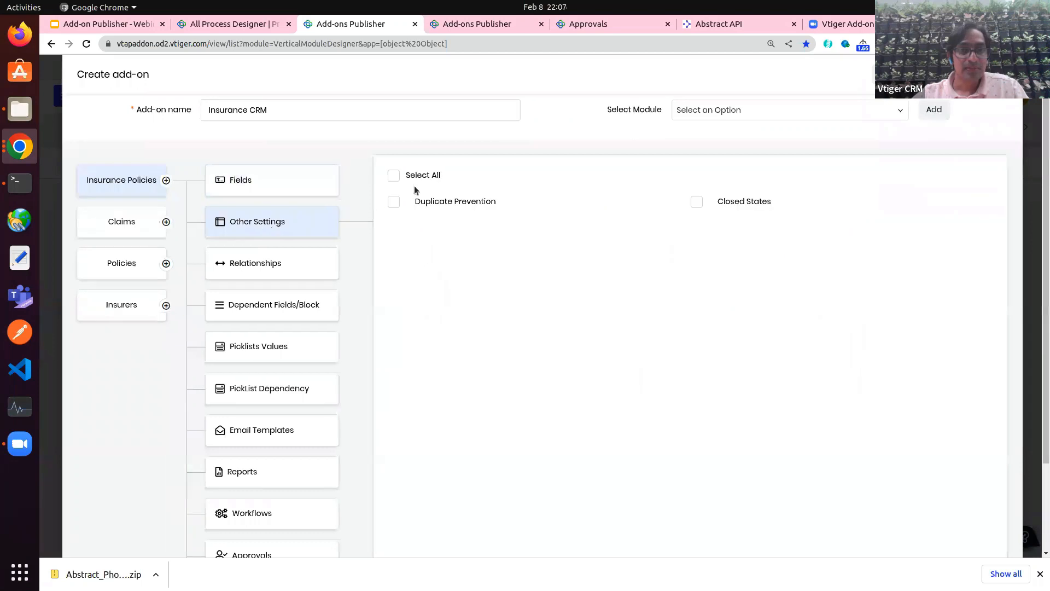
{"action": "left_click", "coordinate": [394, 175]}
{"action": "left_click", "coordinate": [282, 268]}
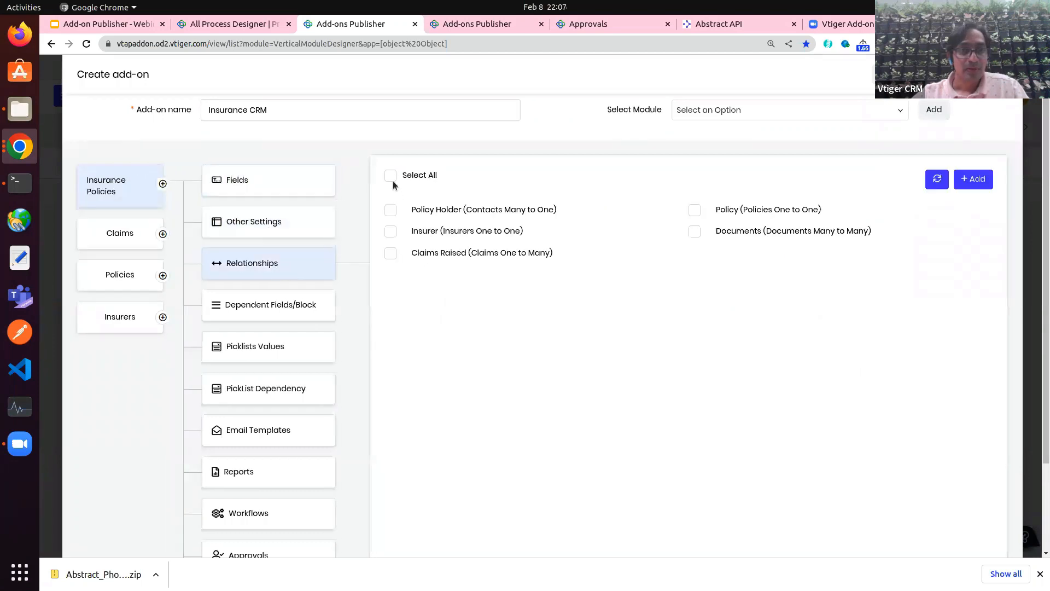
{"action": "left_click", "coordinate": [391, 177]}
{"action": "left_click", "coordinate": [294, 302]}
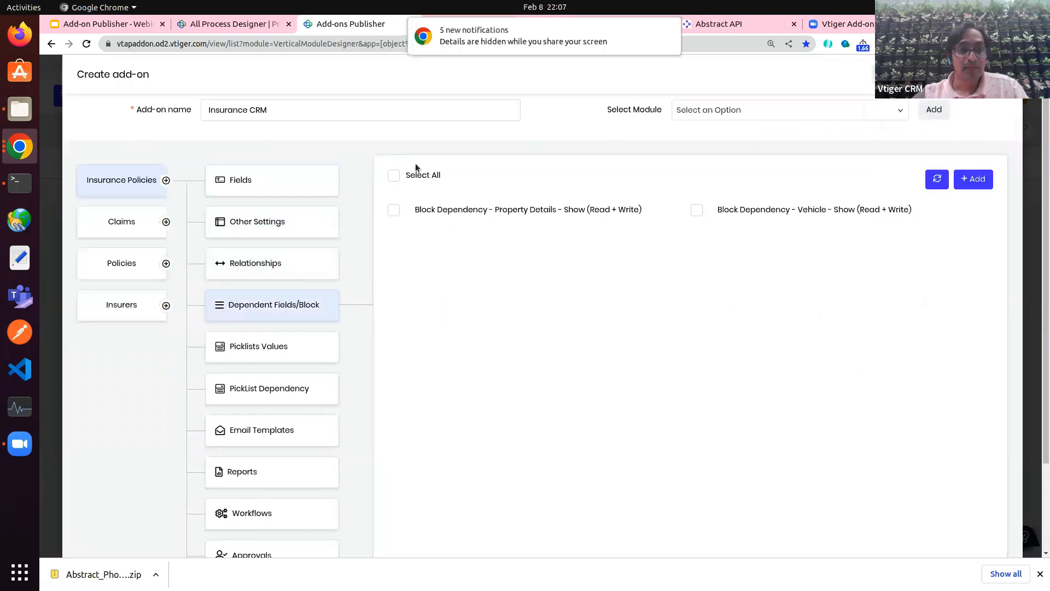
{"action": "left_click", "coordinate": [395, 176]}
Step: Include all Insurance Policies picklist values and check the picklist dependency and email template panels
{"action": "left_click", "coordinate": [280, 343]}
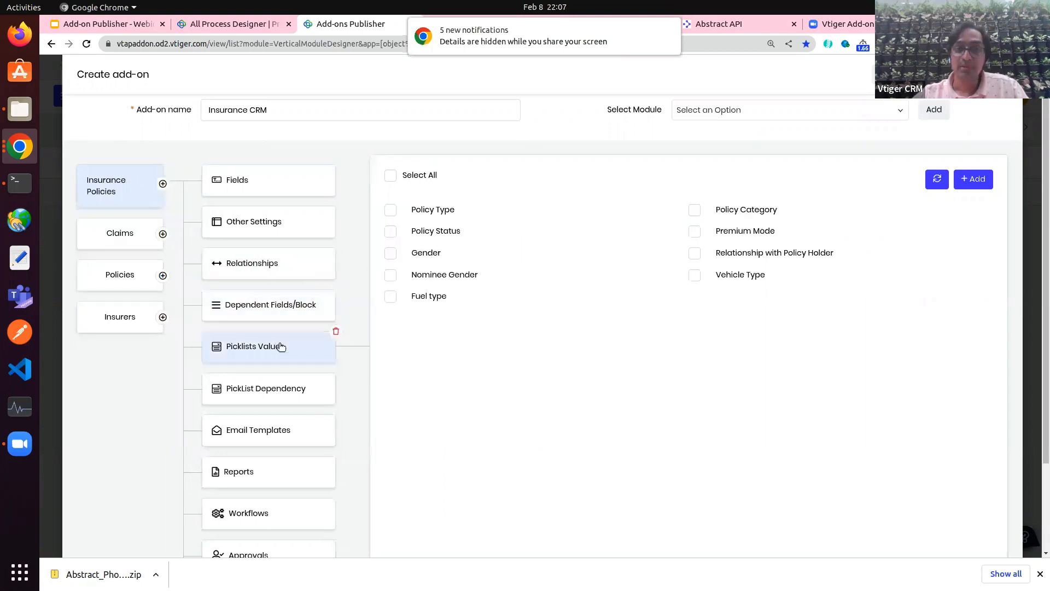
{"action": "left_click", "coordinate": [391, 177]}
{"action": "scroll", "coordinate": [373, 294], "scroll_direction": "down", "scroll_amount": 3}
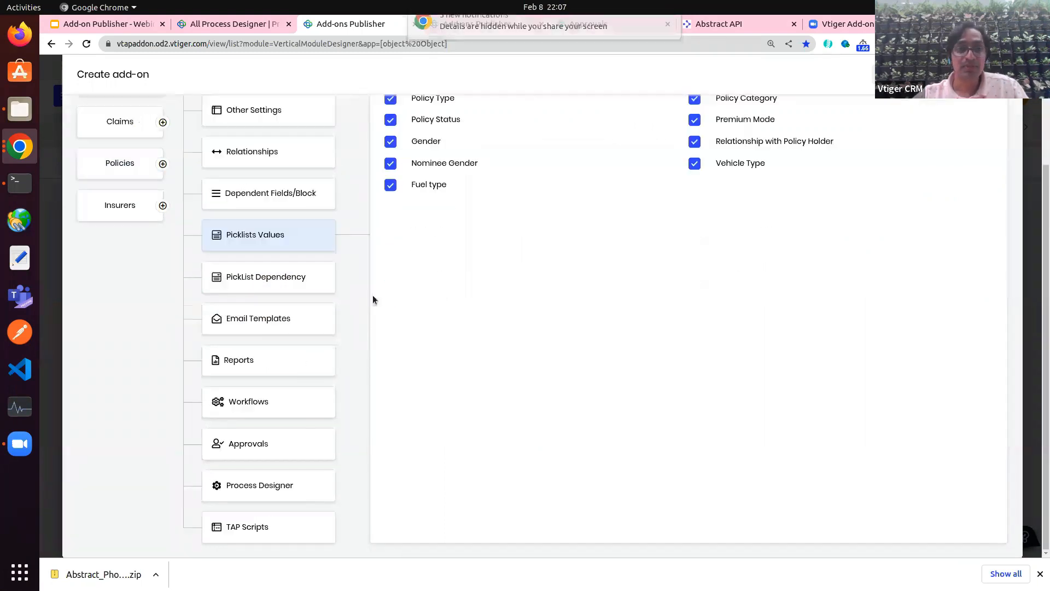
{"action": "left_click", "coordinate": [281, 284]}
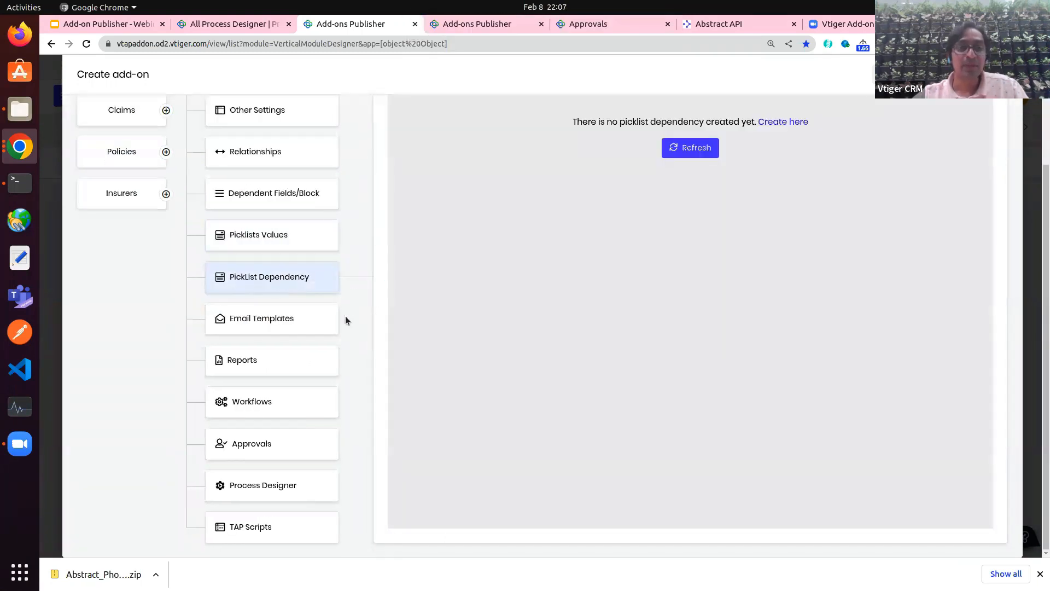
{"action": "left_click", "coordinate": [279, 324]}
{"action": "scroll", "coordinate": [421, 294], "scroll_direction": "up", "scroll_amount": 2}
Step: Include both reports, all three workflows and the Approval for $1M and above
{"action": "left_click", "coordinate": [266, 420]}
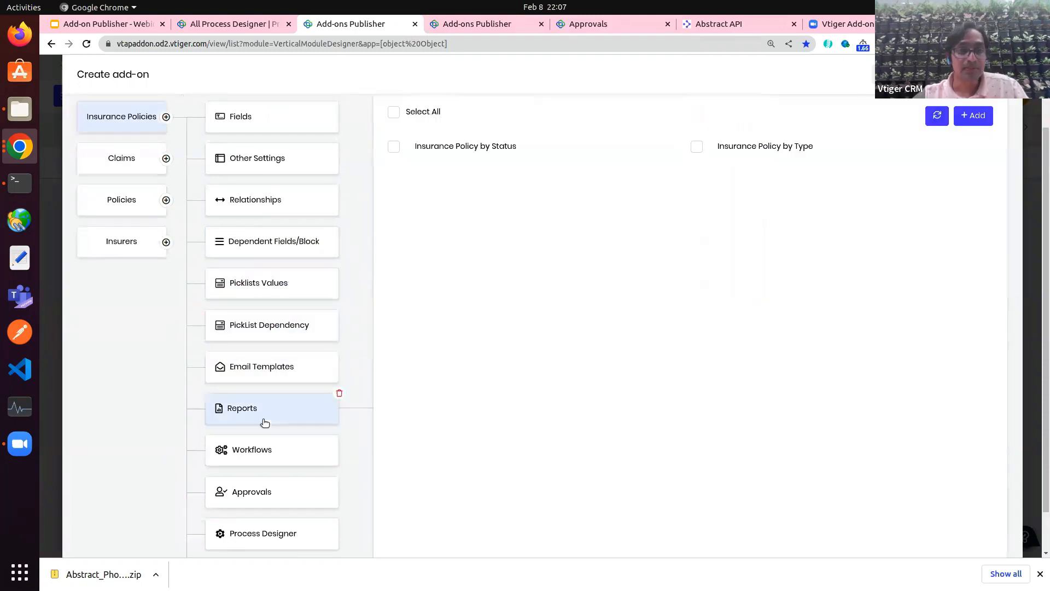
{"action": "left_click", "coordinate": [414, 116]}
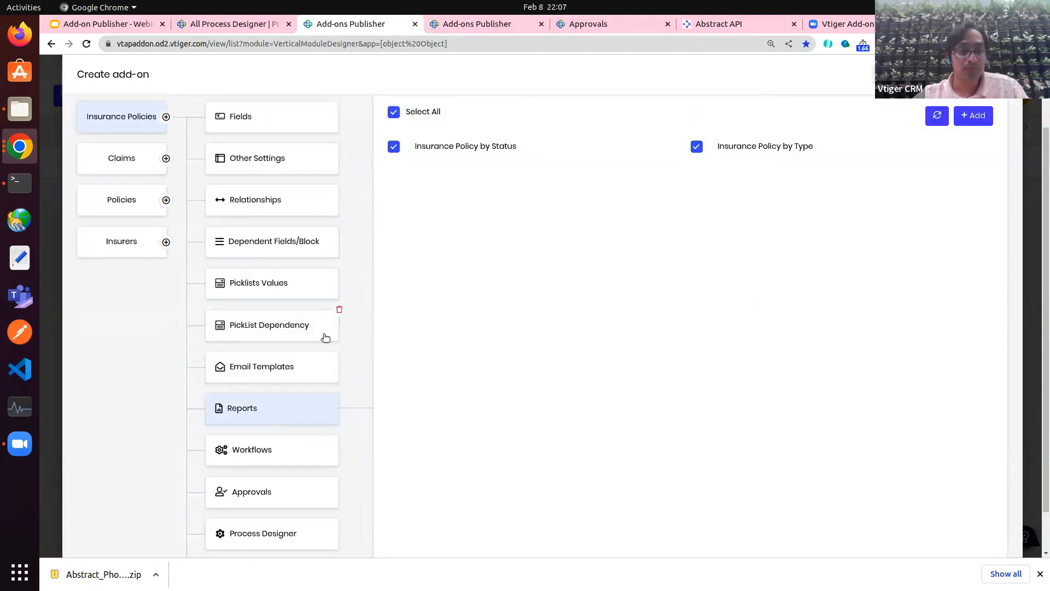
{"action": "left_click", "coordinate": [261, 450]}
{"action": "left_click", "coordinate": [394, 111]}
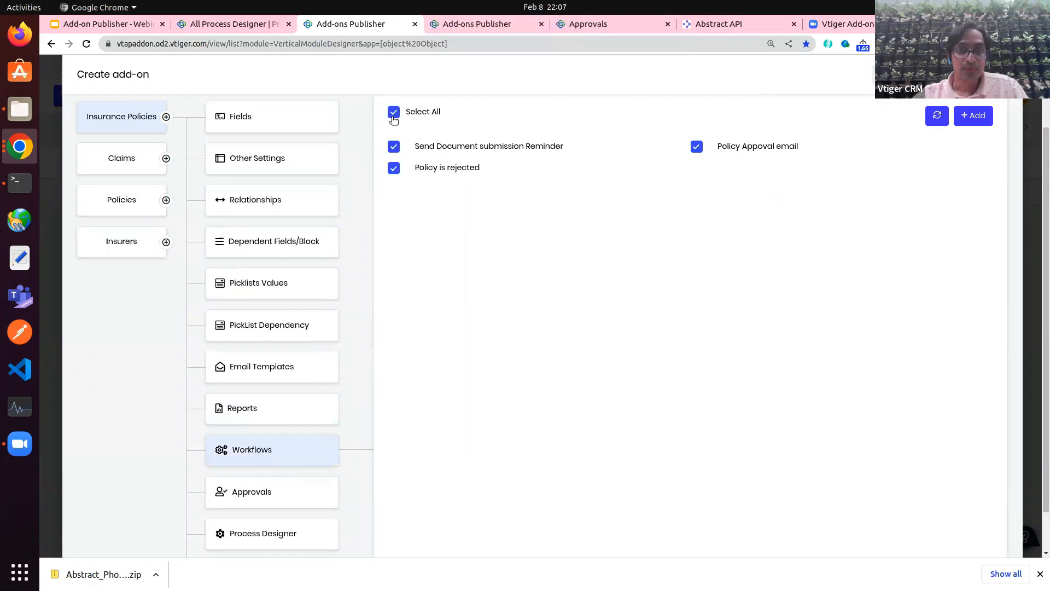
{"action": "scroll", "coordinate": [319, 419], "scroll_direction": "down", "scroll_amount": 1}
{"action": "left_click", "coordinate": [281, 444]}
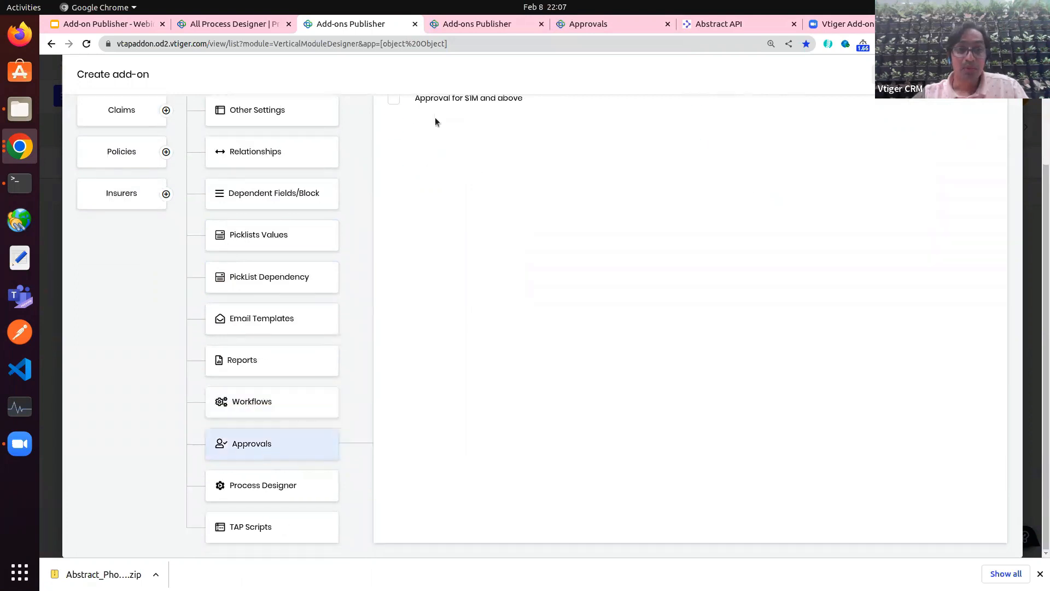
{"action": "scroll", "coordinate": [435, 117], "scroll_direction": "up", "scroll_amount": 1}
{"action": "left_click", "coordinate": [393, 101]}
Step: Include the Insurance Policy Approval process and review the completed selections
{"action": "scroll", "coordinate": [322, 344], "scroll_direction": "down", "scroll_amount": 1}
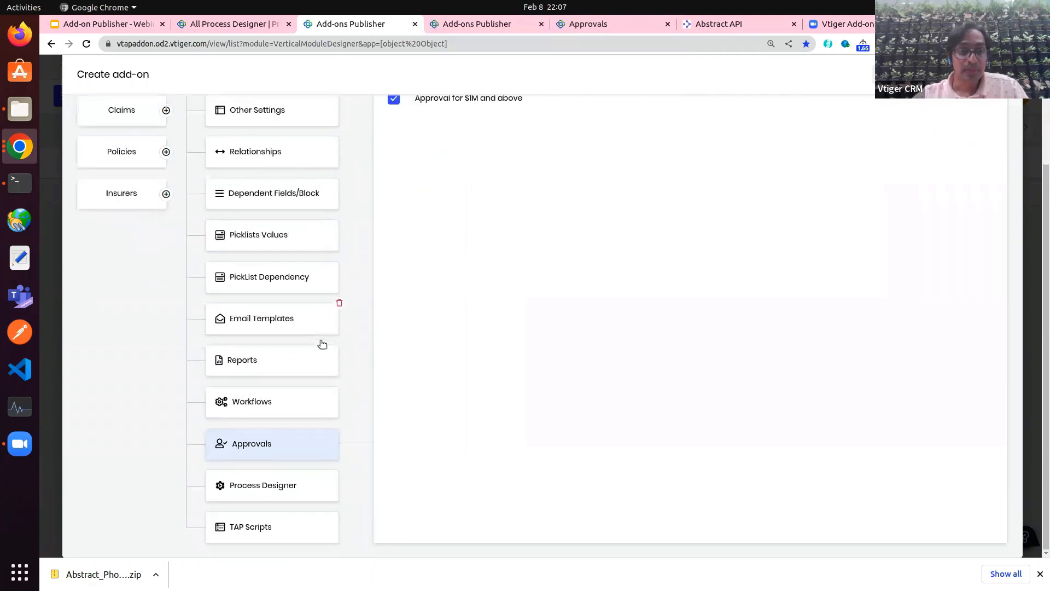
{"action": "left_click", "coordinate": [237, 492]}
{"action": "scroll", "coordinate": [421, 306], "scroll_direction": "up", "scroll_amount": 3}
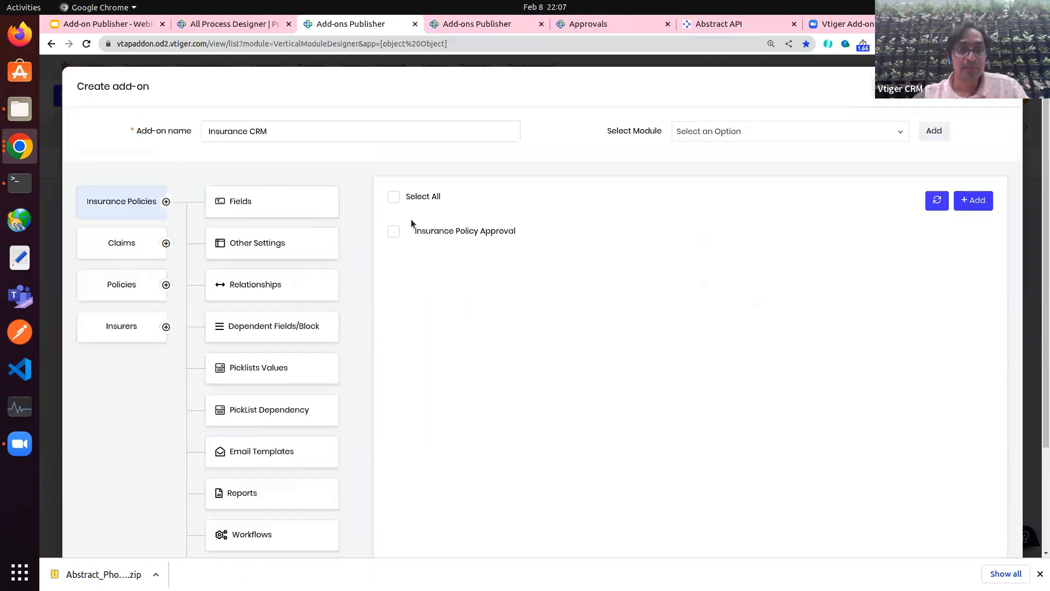
{"action": "left_click", "coordinate": [394, 230]}
{"action": "scroll", "coordinate": [383, 327], "scroll_direction": "down", "scroll_amount": 2}
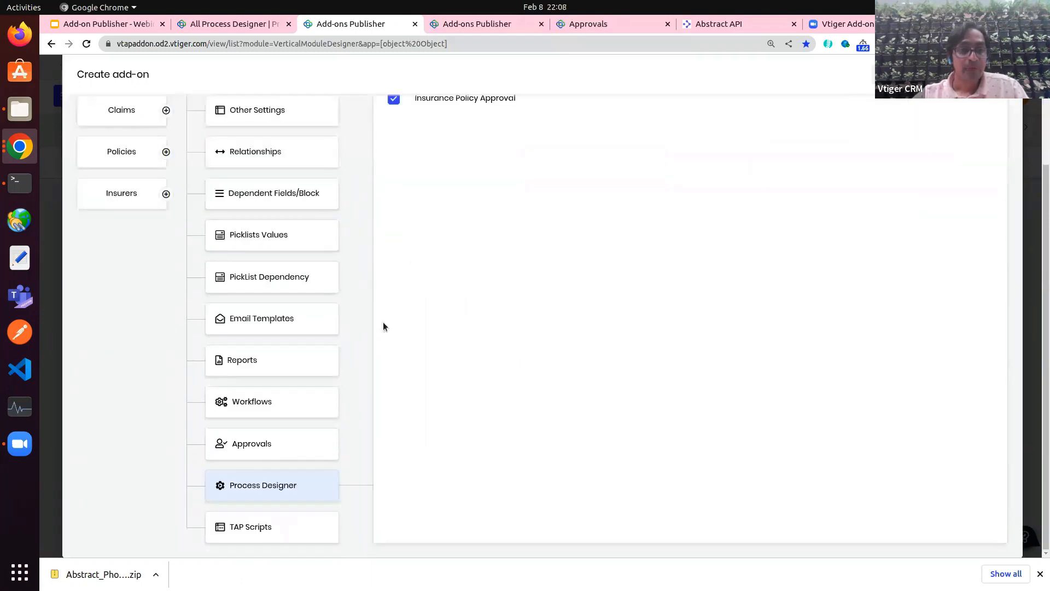
{"action": "scroll", "coordinate": [383, 326], "scroll_direction": "up", "scroll_amount": 2}
{"action": "scroll", "coordinate": [402, 360], "scroll_direction": "down", "scroll_amount": 2}
{"action": "scroll", "coordinate": [403, 360], "scroll_direction": "up", "scroll_amount": 2}
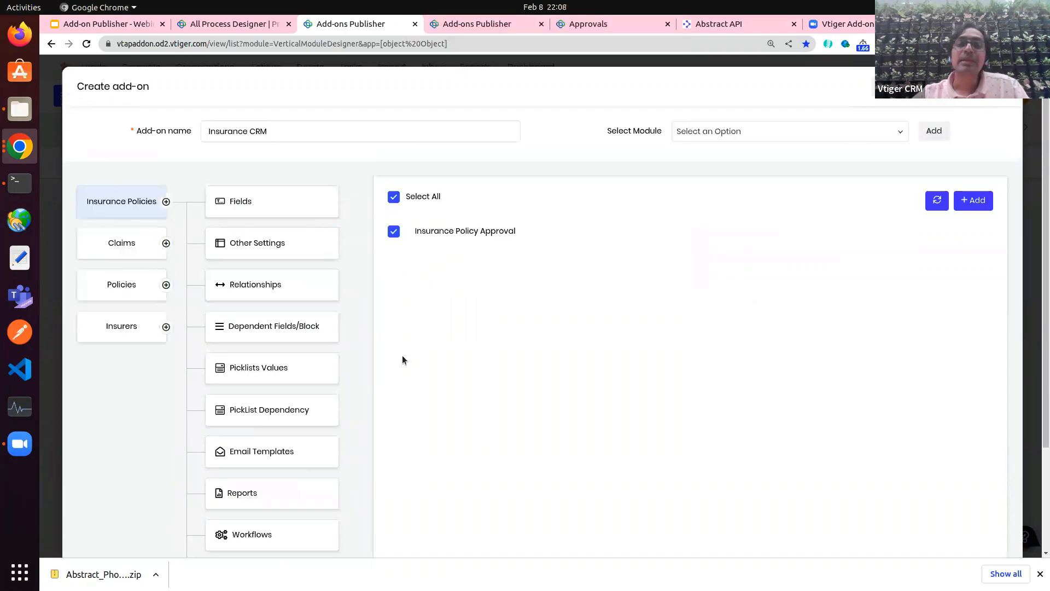
{"action": "left_click", "coordinate": [971, 200]}
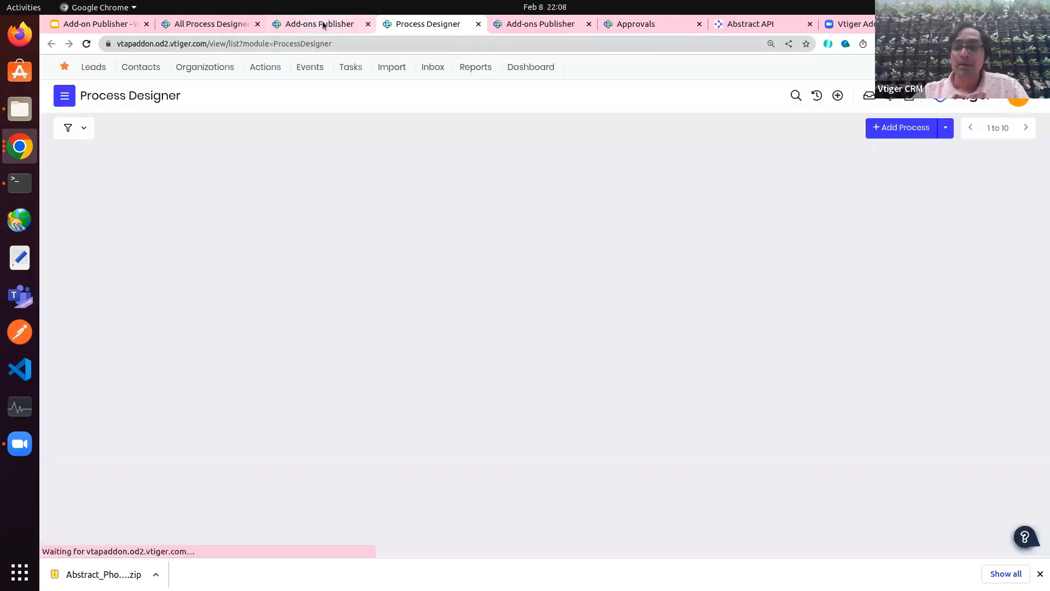
{"action": "left_click", "coordinate": [322, 24]}
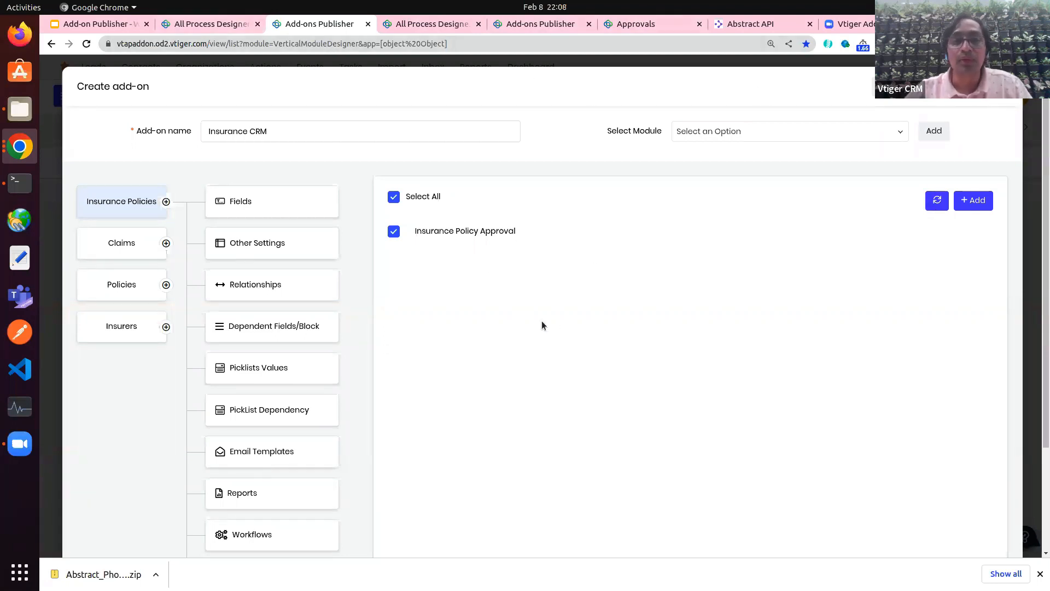
{"action": "left_click", "coordinate": [229, 25]}
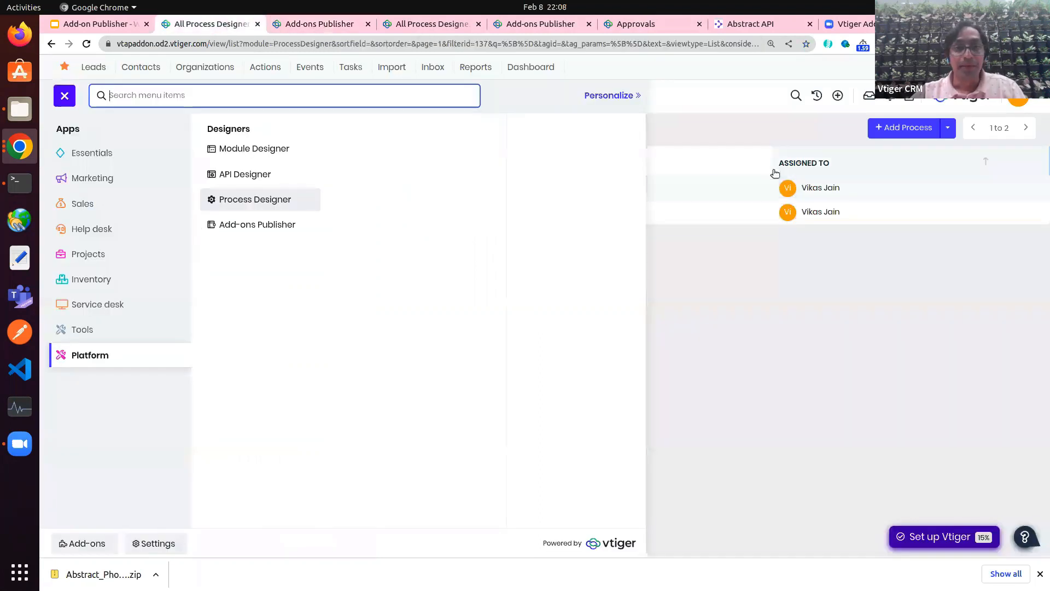
Step: In the add-on builder, add every feature to Claims, from Fields through Sharing Rules
{"action": "left_click", "coordinate": [295, 22]}
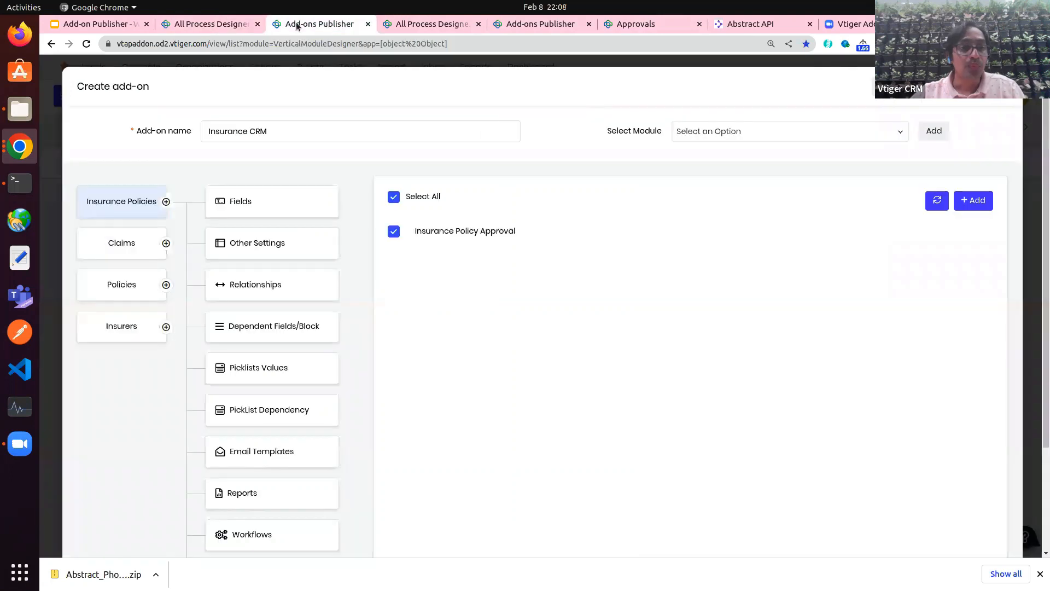
{"action": "left_click", "coordinate": [129, 246]}
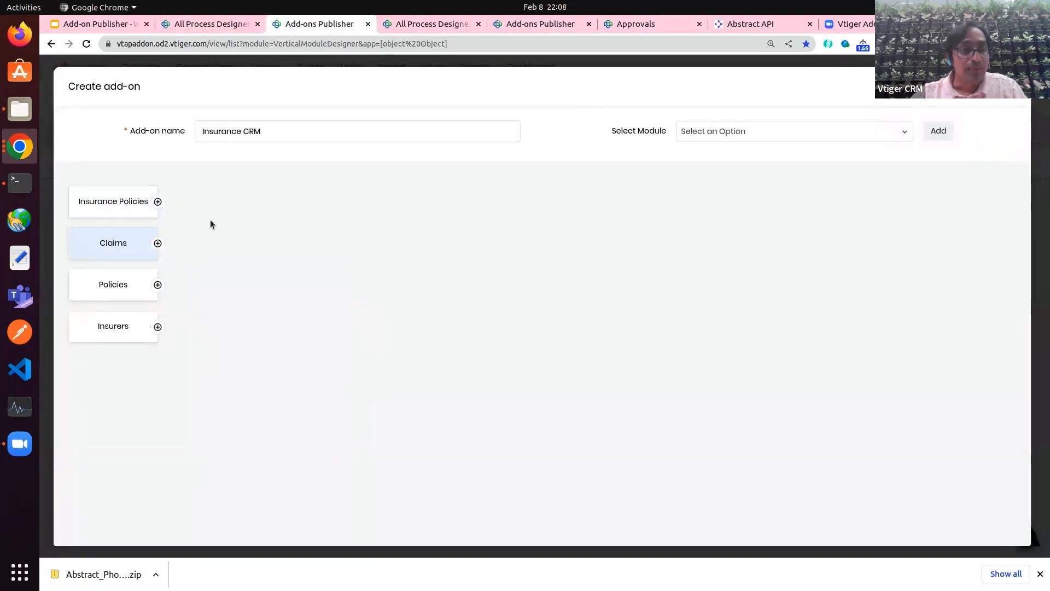
{"action": "left_click", "coordinate": [158, 243]}
{"action": "left_click", "coordinate": [219, 267]}
{"action": "left_click", "coordinate": [221, 283]}
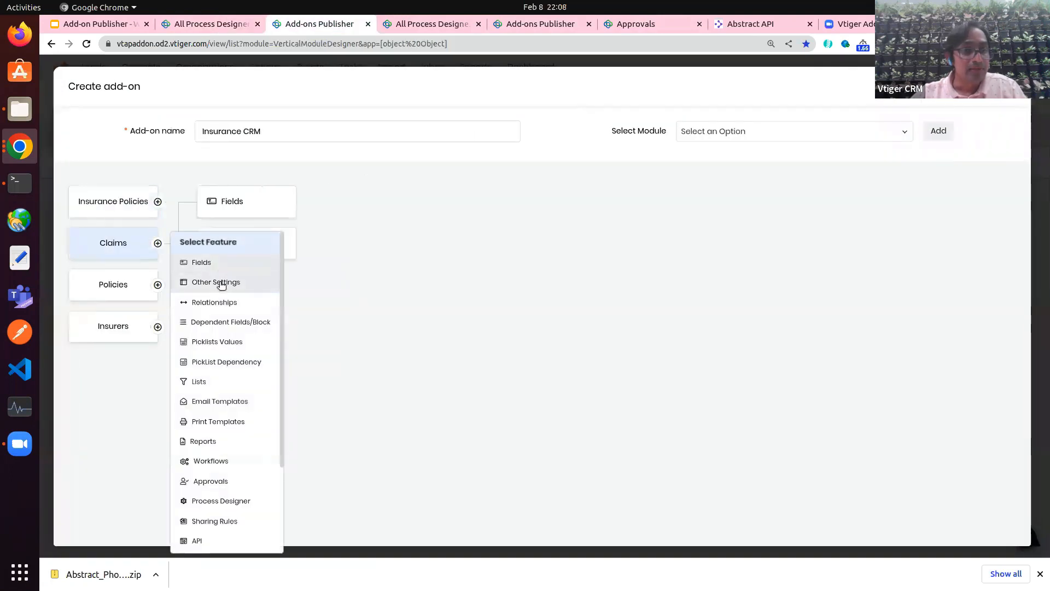
{"action": "left_click", "coordinate": [222, 302]}
{"action": "scroll", "coordinate": [218, 300], "scroll_direction": "down", "scroll_amount": 3}
{"action": "scroll", "coordinate": [219, 305], "scroll_direction": "up", "scroll_amount": 2}
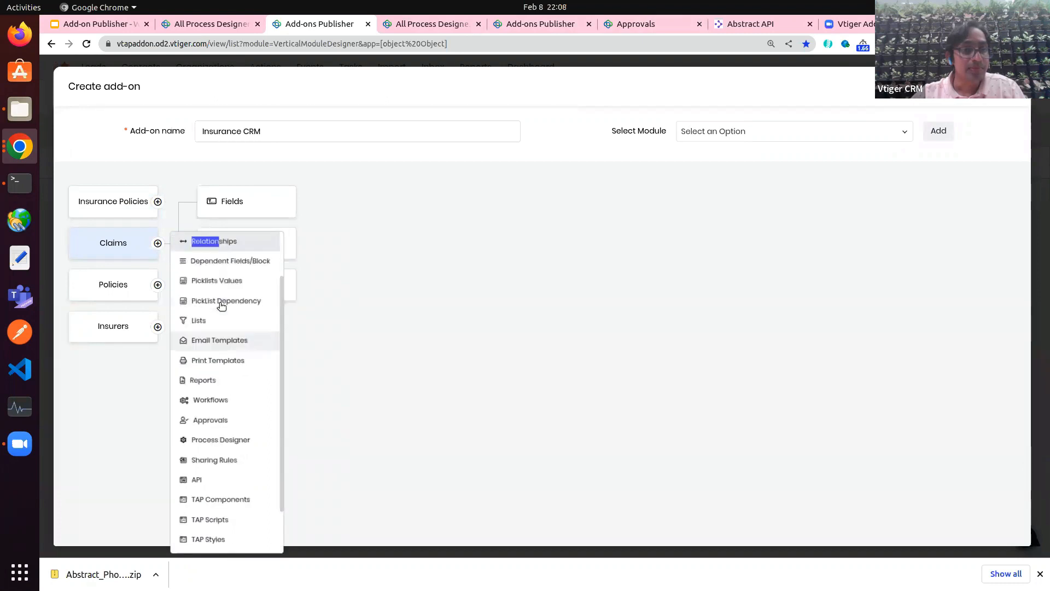
{"action": "left_click", "coordinate": [226, 309]}
{"action": "left_click", "coordinate": [220, 328]}
{"action": "left_click", "coordinate": [223, 348]}
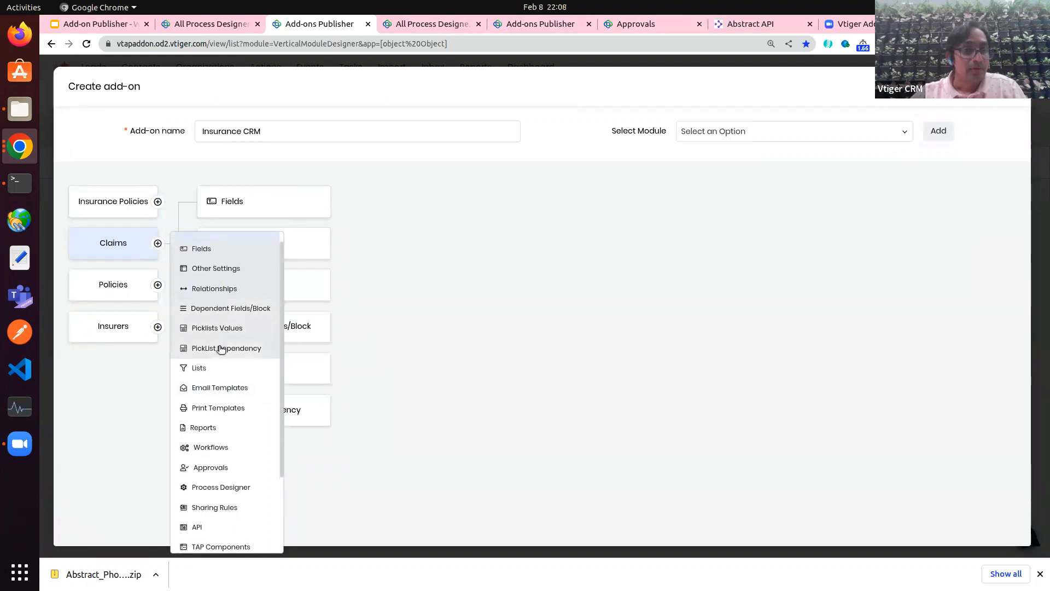
{"action": "left_click", "coordinate": [216, 367]}
{"action": "left_click", "coordinate": [216, 388]}
{"action": "left_click", "coordinate": [214, 407]}
{"action": "left_click", "coordinate": [219, 427]}
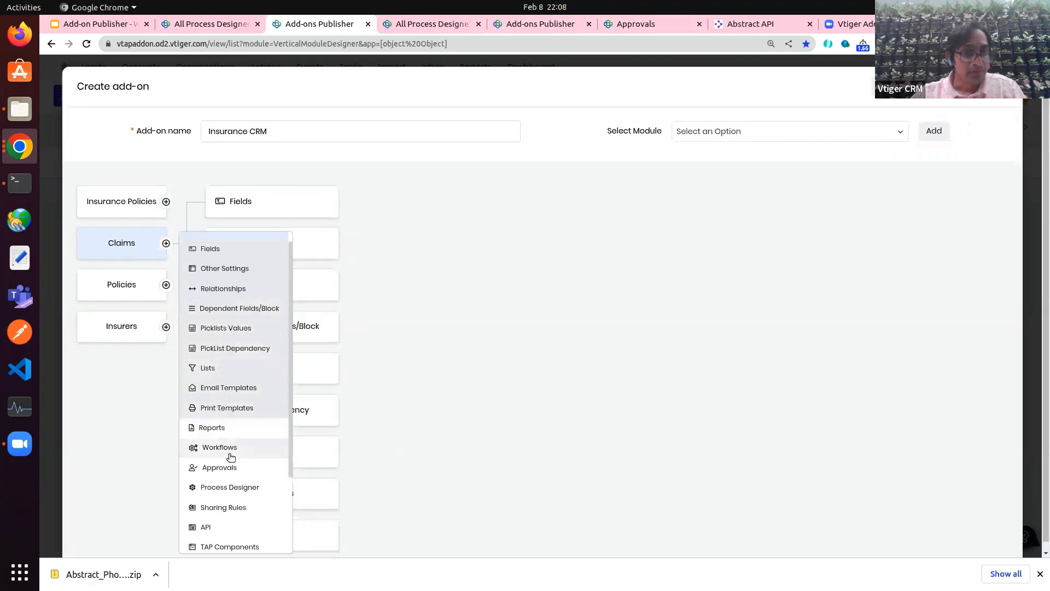
{"action": "left_click_drag", "start_coordinate": [228, 448], "coordinate": [228, 479]}
{"action": "left_click", "coordinate": [229, 487]}
{"action": "left_click", "coordinate": [230, 508]}
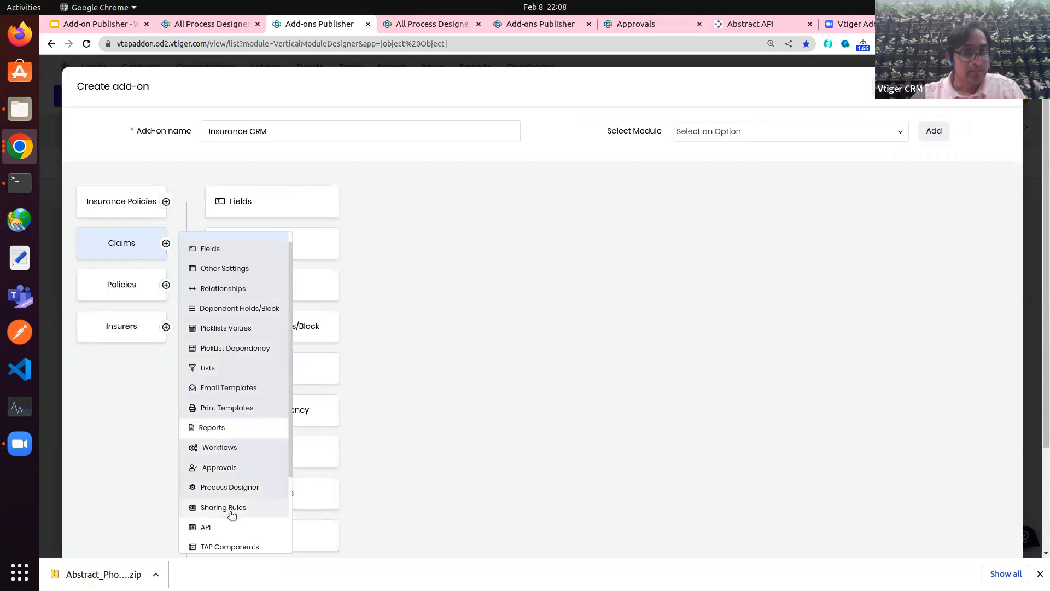
{"action": "left_click", "coordinate": [423, 363]}
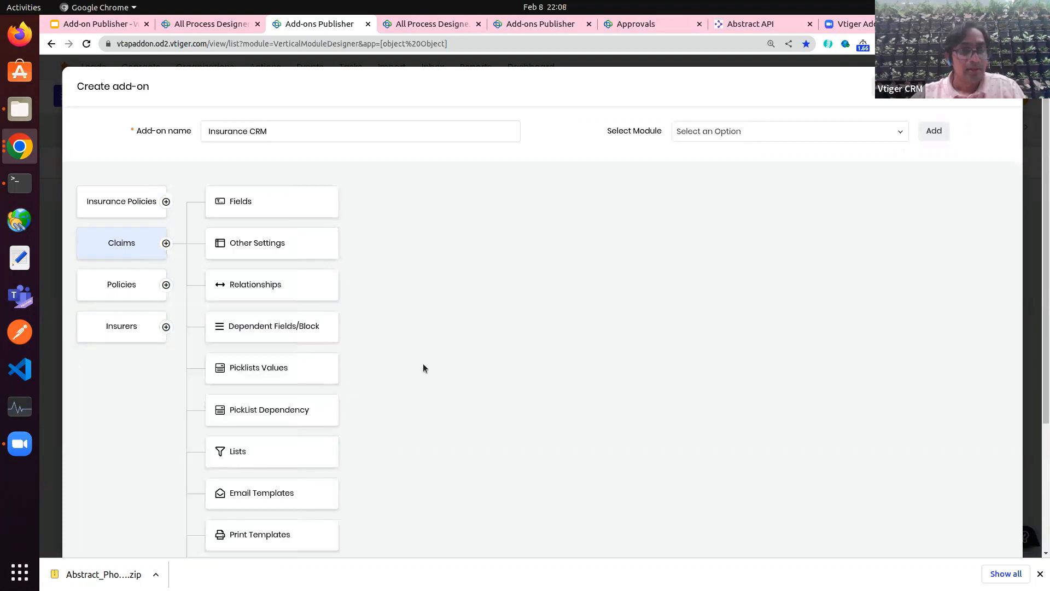
Step: Include all Claims fields, both other settings and all four relationships
{"action": "left_click", "coordinate": [276, 211]}
{"action": "left_click", "coordinate": [390, 196]}
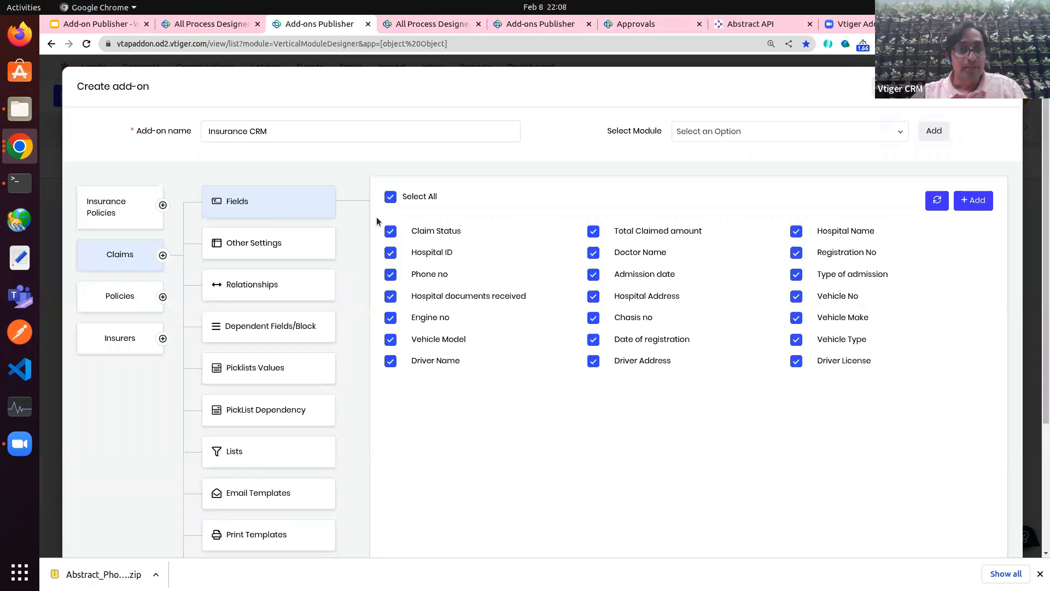
{"action": "left_click", "coordinate": [295, 248]}
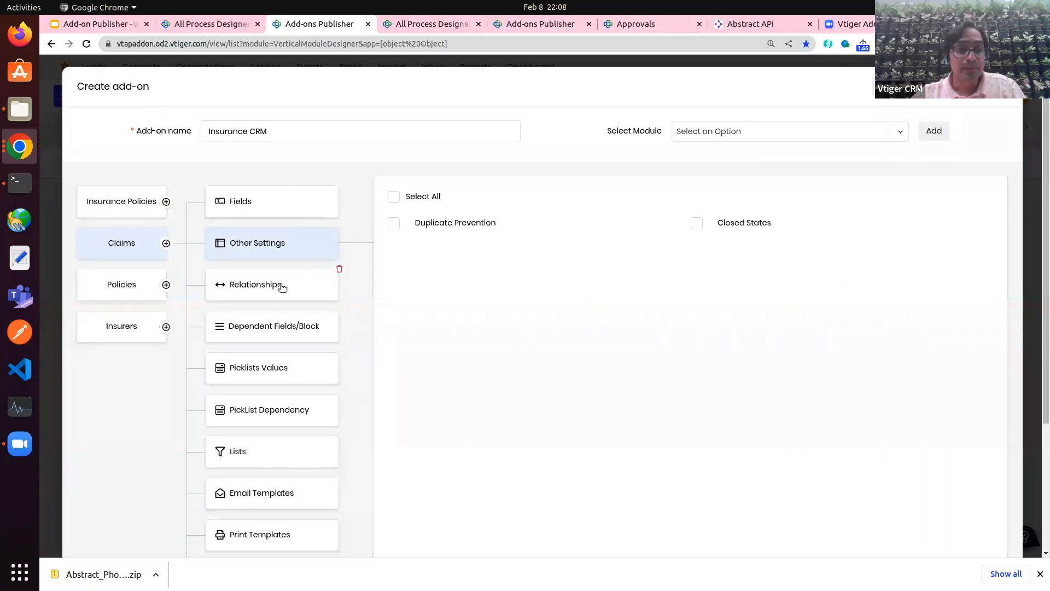
{"action": "left_click", "coordinate": [394, 197]}
{"action": "left_click", "coordinate": [277, 282]}
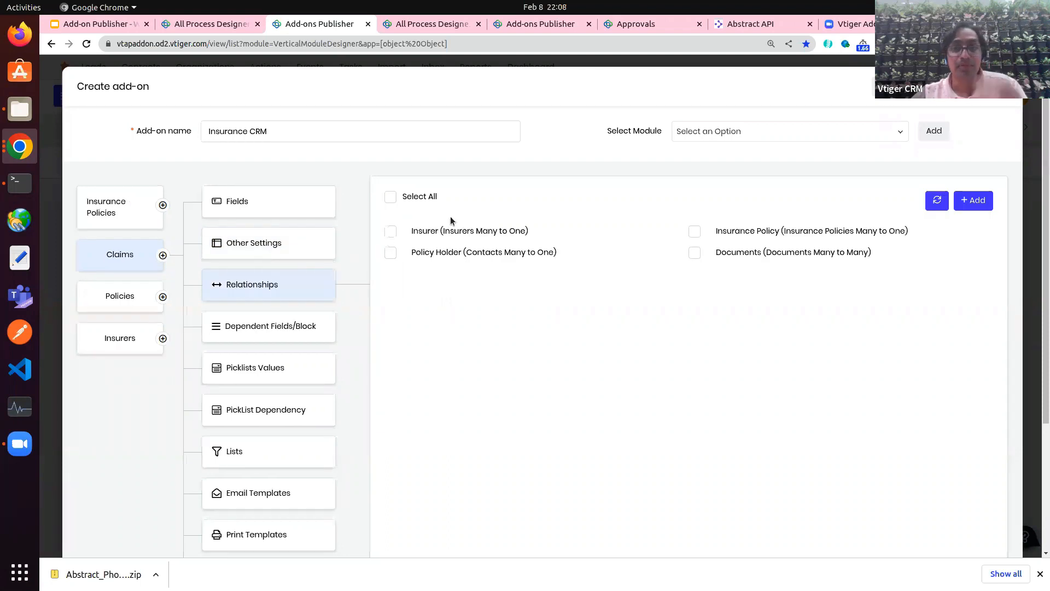
{"action": "left_click", "coordinate": [391, 198]}
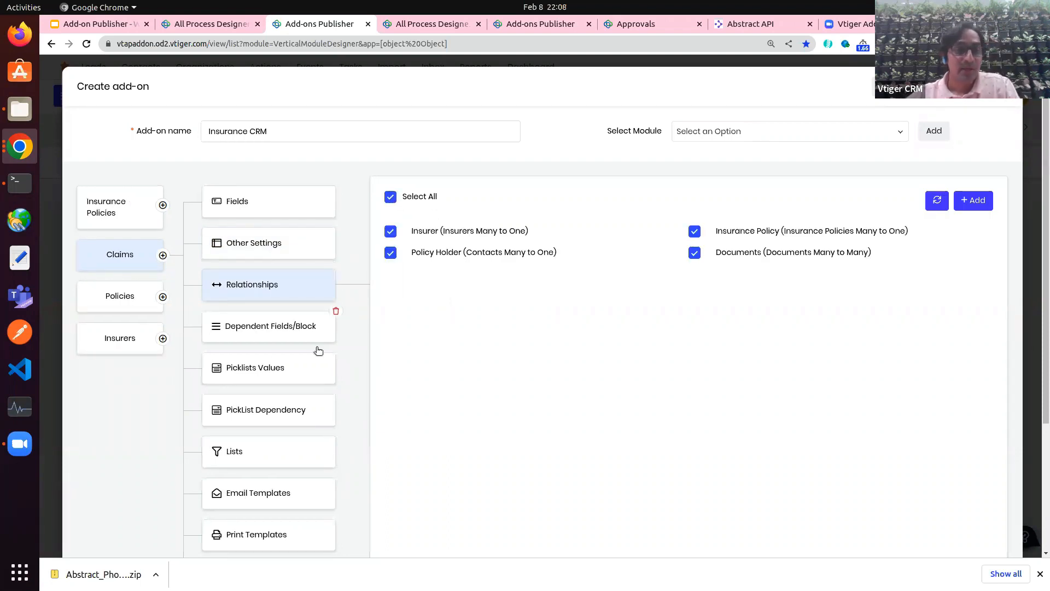
Step: Include all Claims picklist values after checking dependent fields and picklist dependencies
{"action": "left_click", "coordinate": [257, 331]}
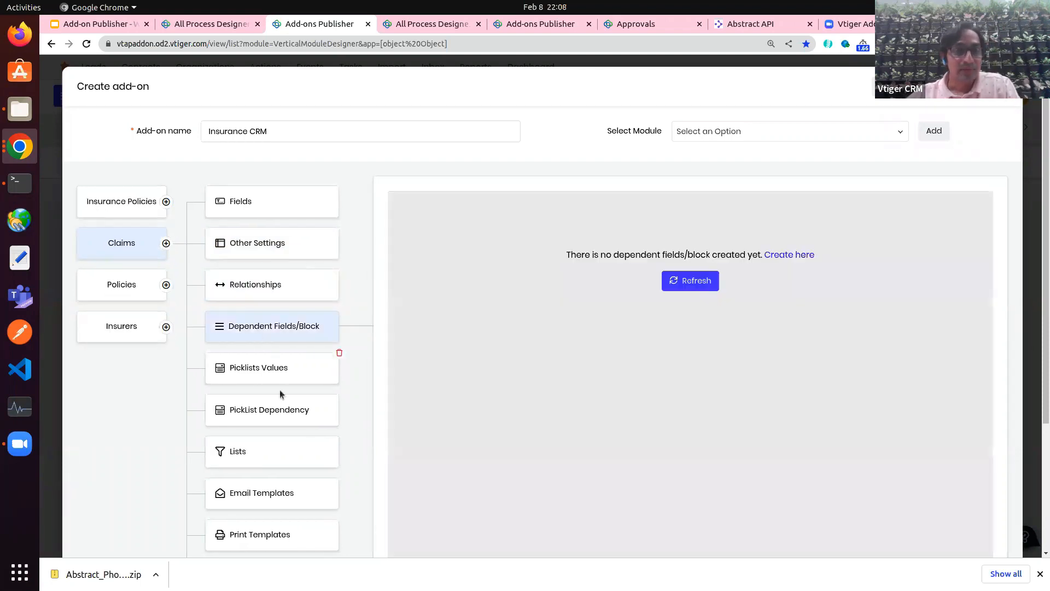
{"action": "left_click", "coordinate": [256, 367]}
{"action": "left_click", "coordinate": [397, 198]}
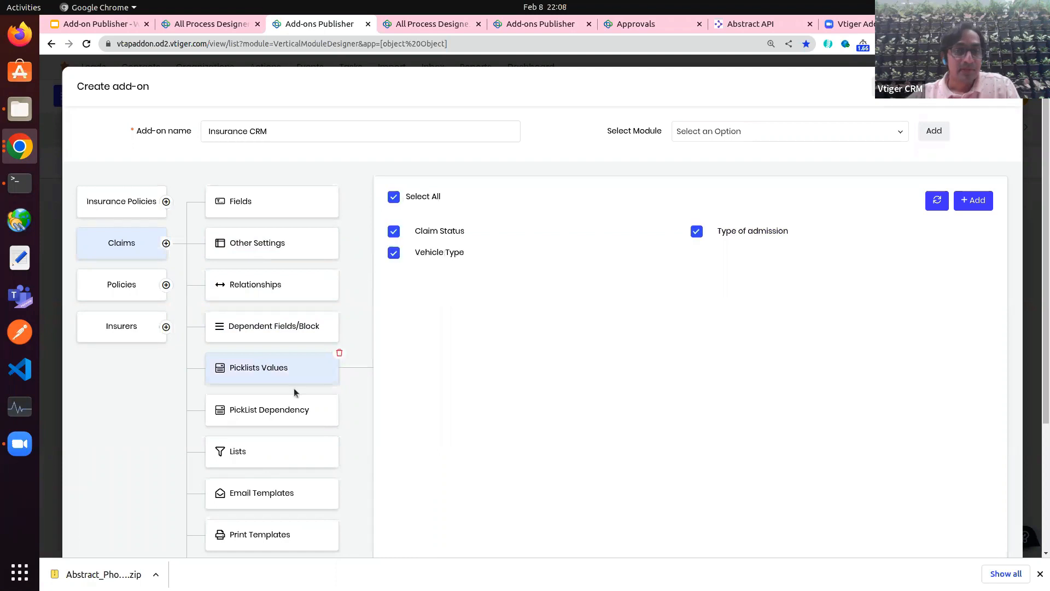
{"action": "left_click", "coordinate": [267, 414]}
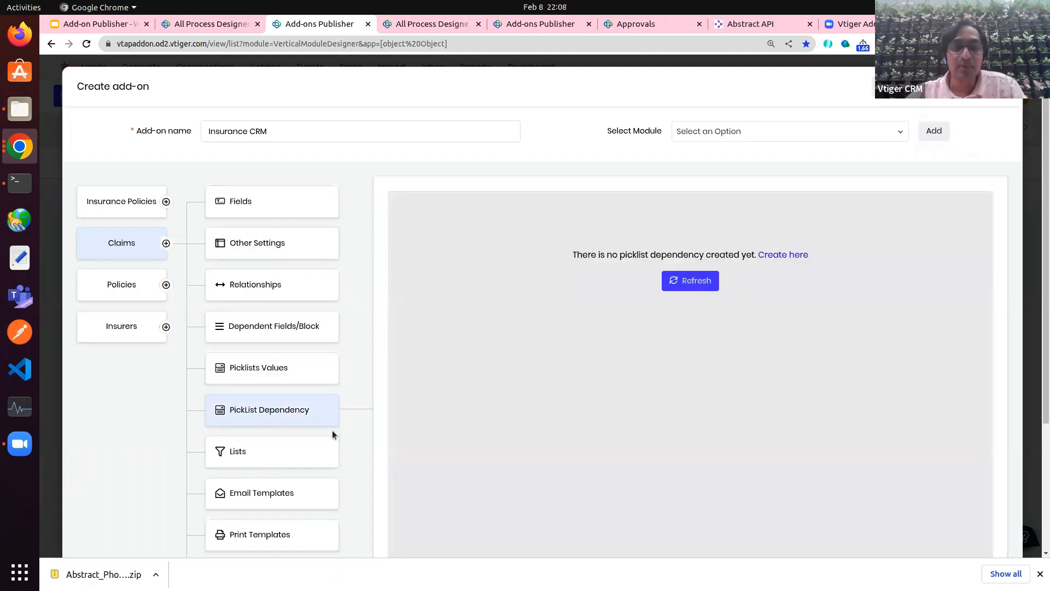
{"action": "scroll", "coordinate": [279, 428], "scroll_direction": "down", "scroll_amount": 3}
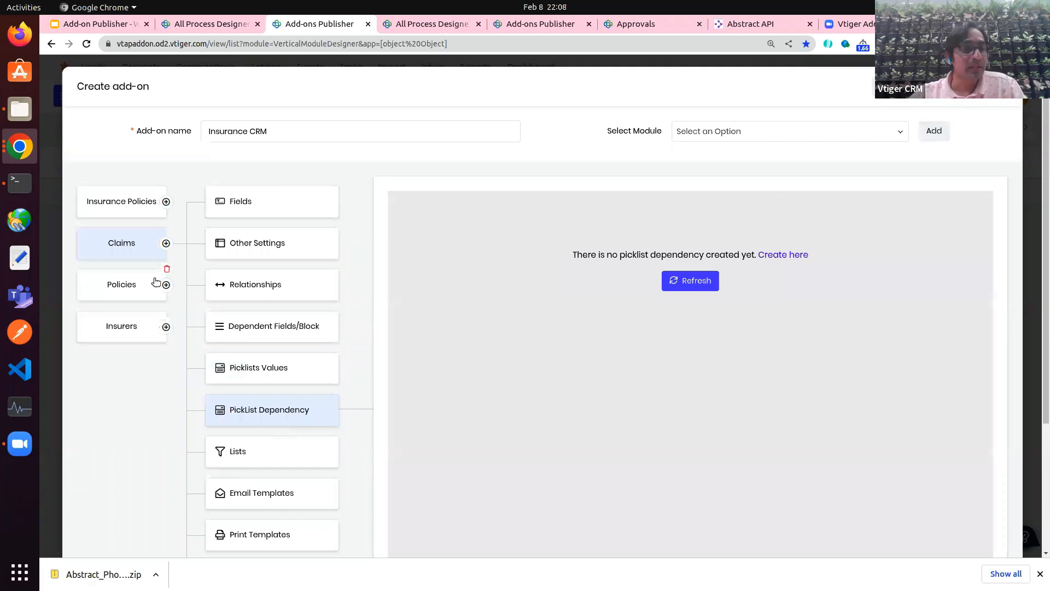
{"action": "left_click", "coordinate": [122, 283]}
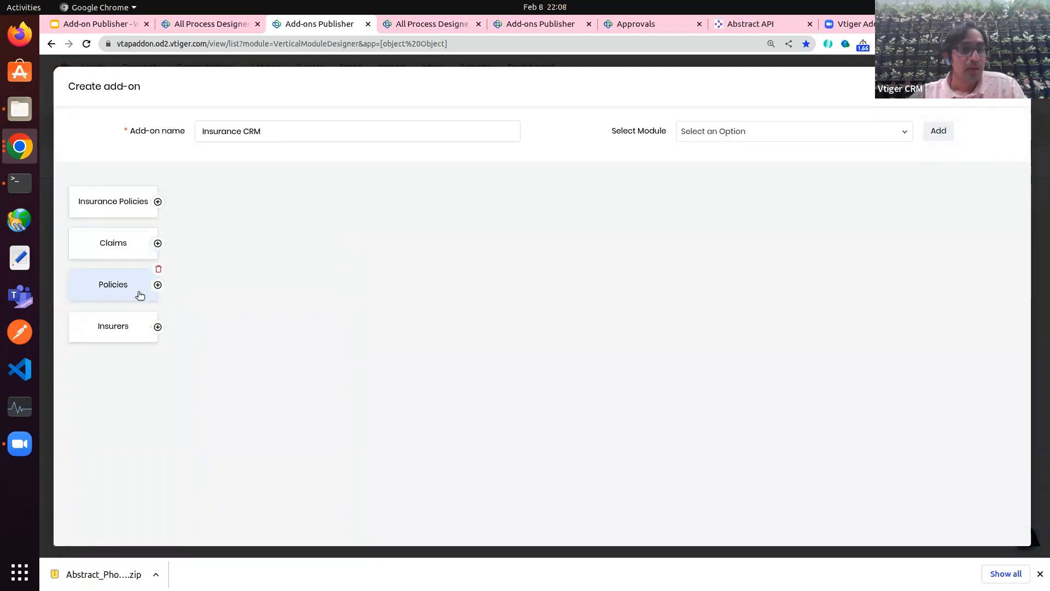
Step: Add the Labels feature to Policies and include its US English labels
{"action": "left_click", "coordinate": [158, 285]}
{"action": "scroll", "coordinate": [206, 361], "scroll_direction": "down", "scroll_amount": 2}
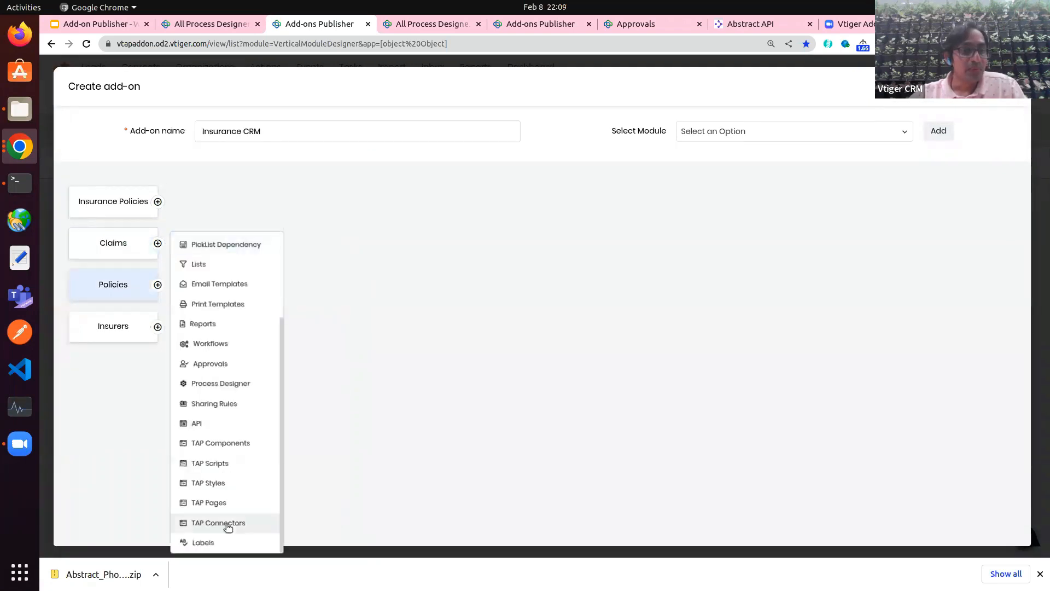
{"action": "left_click", "coordinate": [212, 542]}
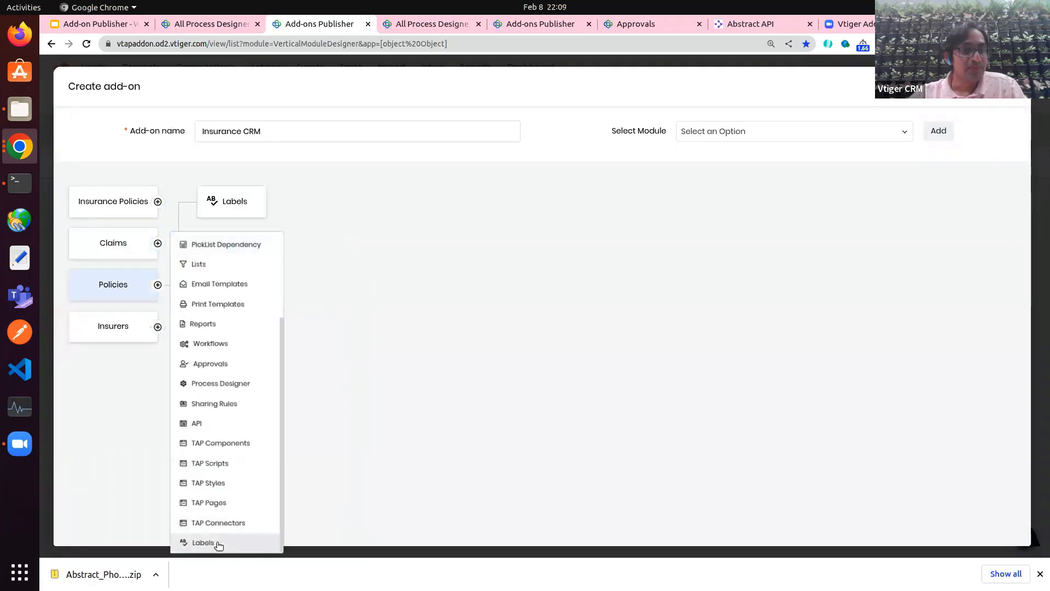
{"action": "left_click", "coordinate": [235, 211]}
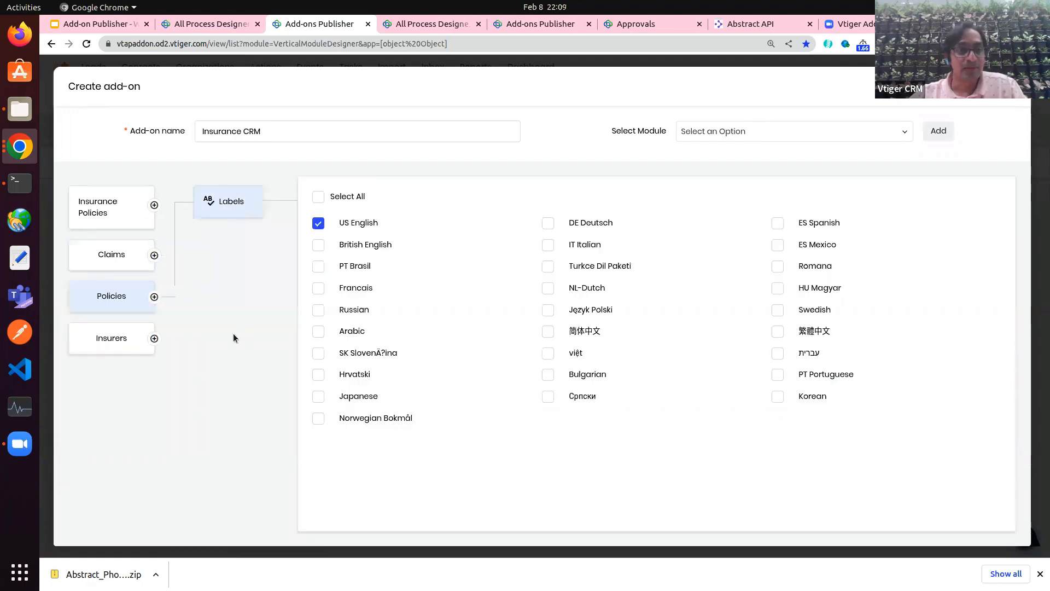
Step: Add the Labels feature to Insurers and tick US English
{"action": "left_click", "coordinate": [103, 343]}
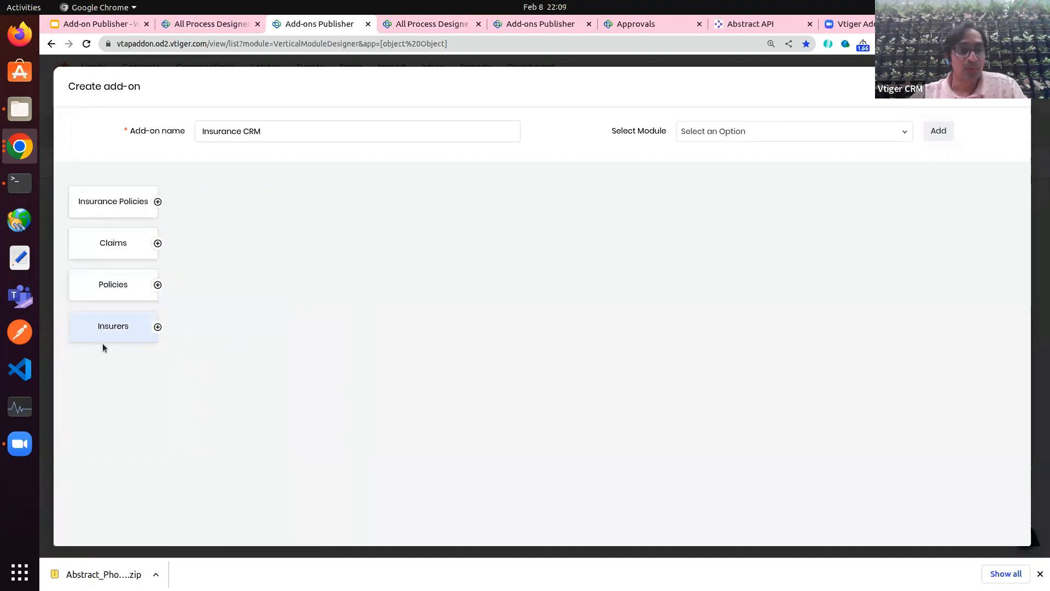
{"action": "left_click", "coordinate": [157, 327]}
{"action": "scroll", "coordinate": [198, 408], "scroll_direction": "down", "scroll_amount": 3}
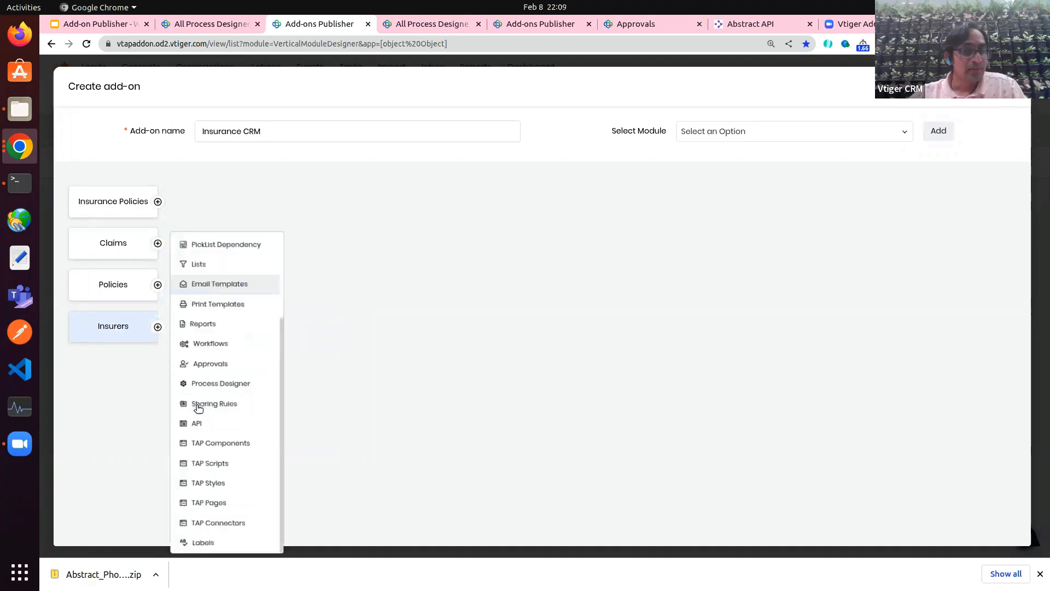
{"action": "left_click", "coordinate": [211, 542]}
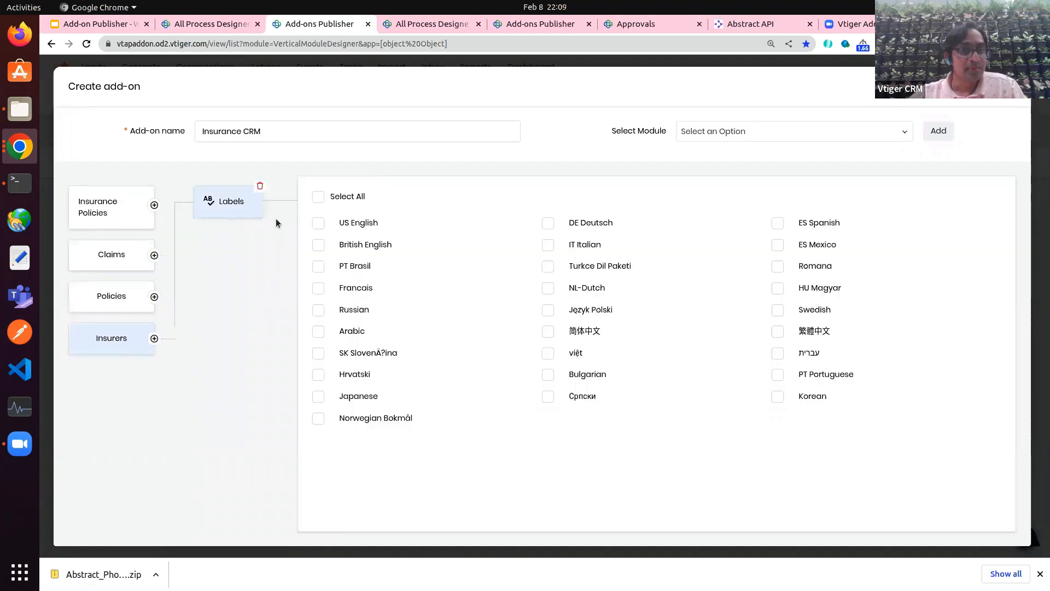
{"action": "left_click", "coordinate": [318, 223]}
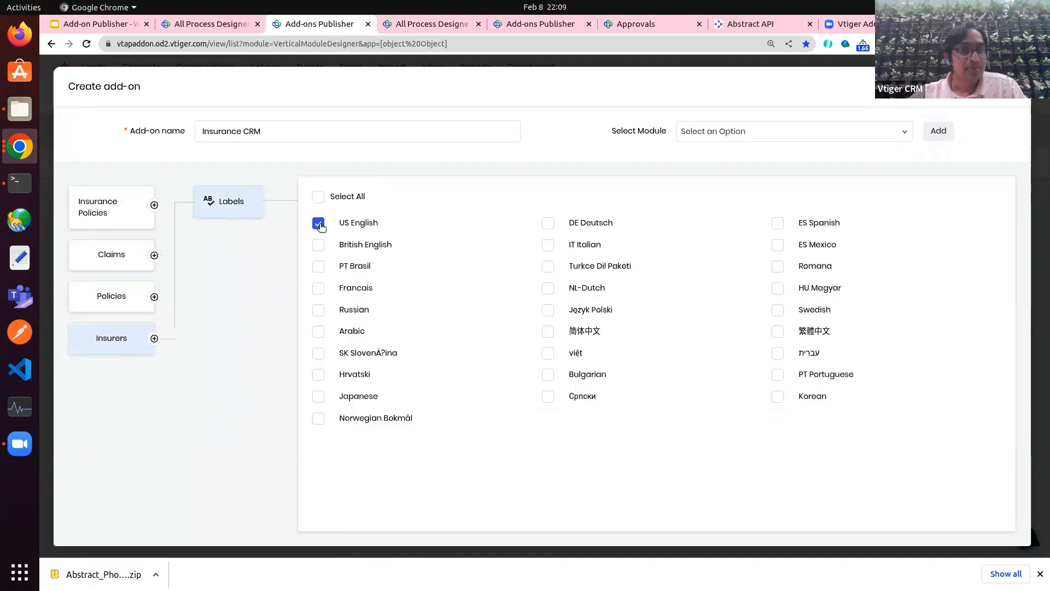
{"action": "left_click", "coordinate": [111, 213]}
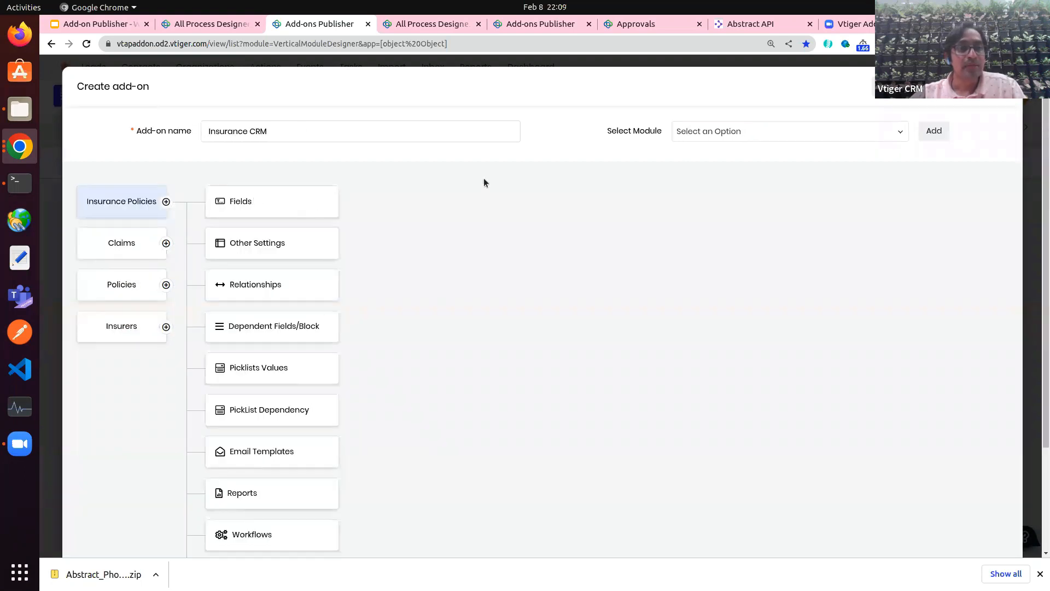
Step: Export the Insurance CRM draft from the Add-ons Publisher list as Insurance_CRM.zip
{"action": "scroll", "coordinate": [483, 179], "scroll_direction": "down", "scroll_amount": 1}
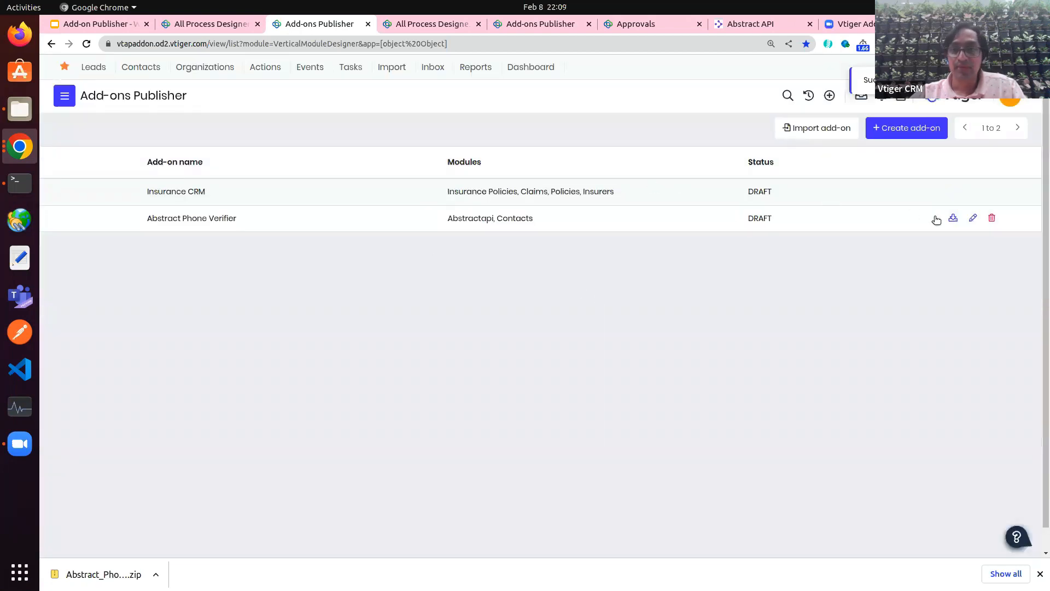
{"action": "mouse_move", "coordinate": [947, 192]}
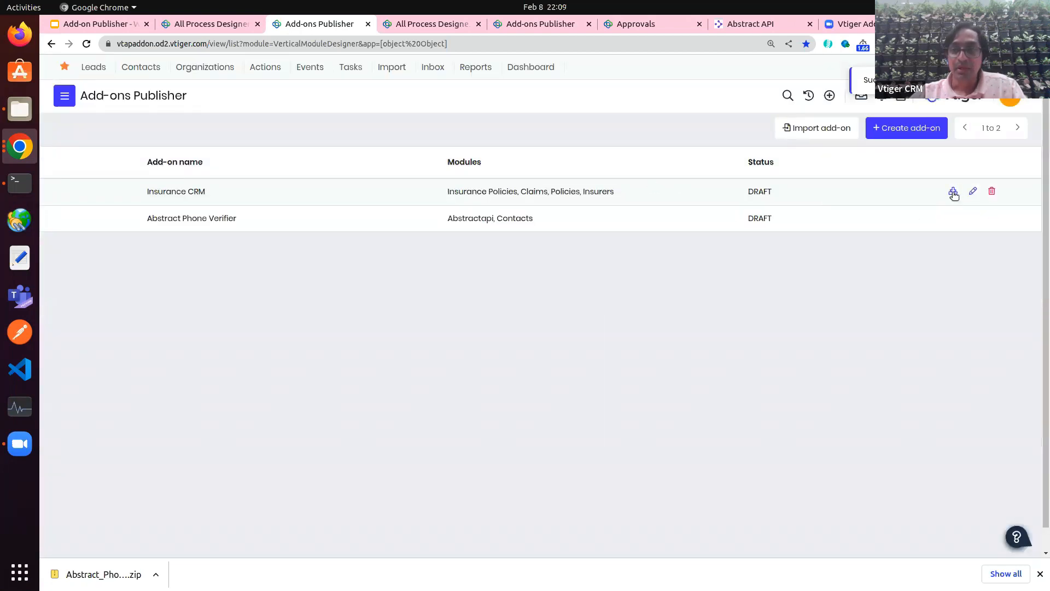
{"action": "left_click", "coordinate": [953, 193]}
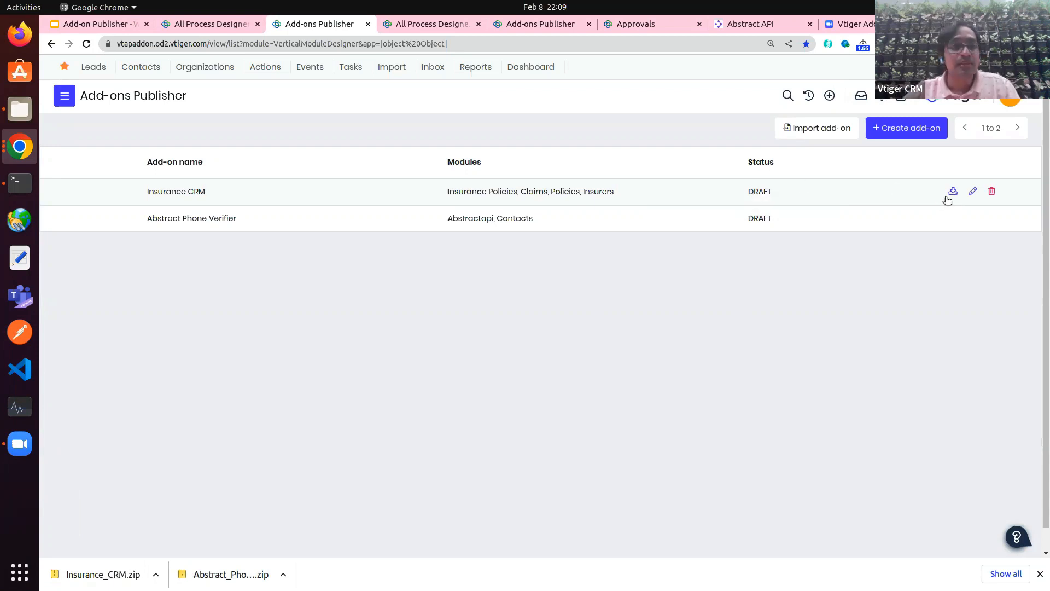
{"action": "left_click", "coordinate": [19, 147]}
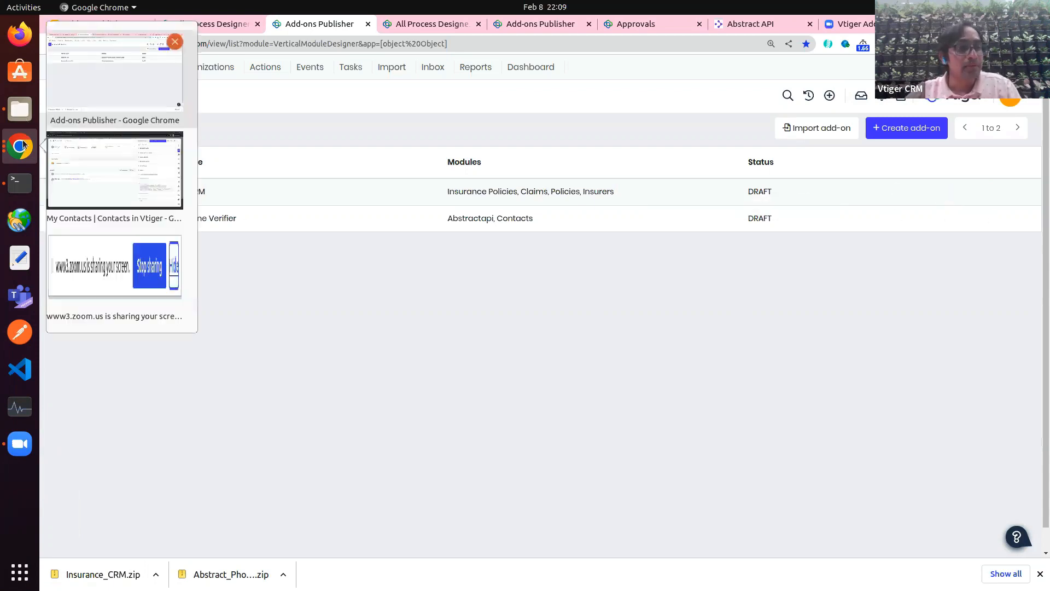
Step: In the other account, open Platform > Add-ons Publisher and dismiss the Import add-on form unfilled
{"action": "left_click", "coordinate": [109, 169]}
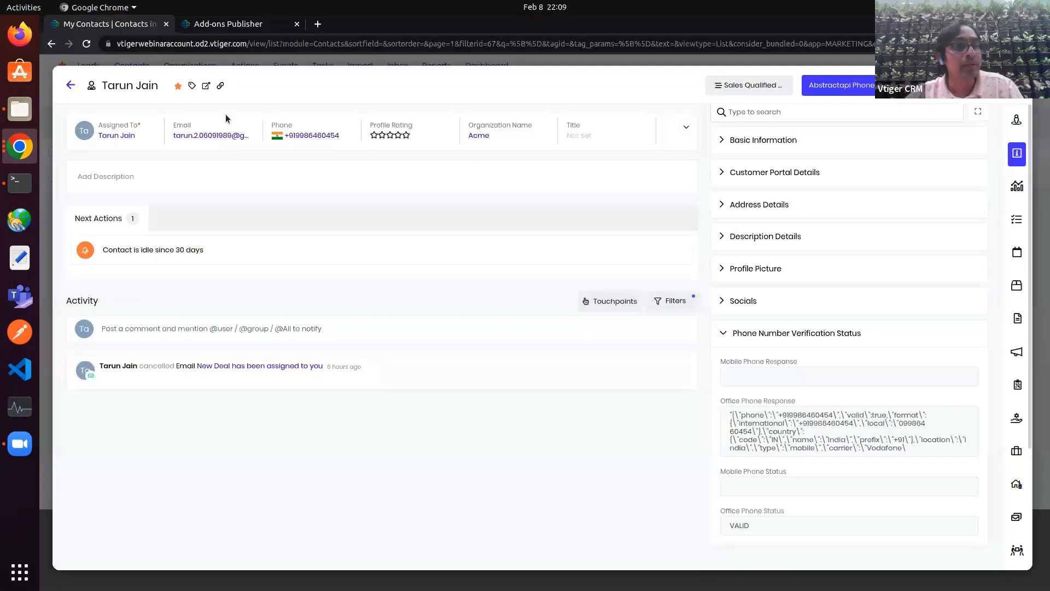
{"action": "left_click", "coordinate": [70, 85]}
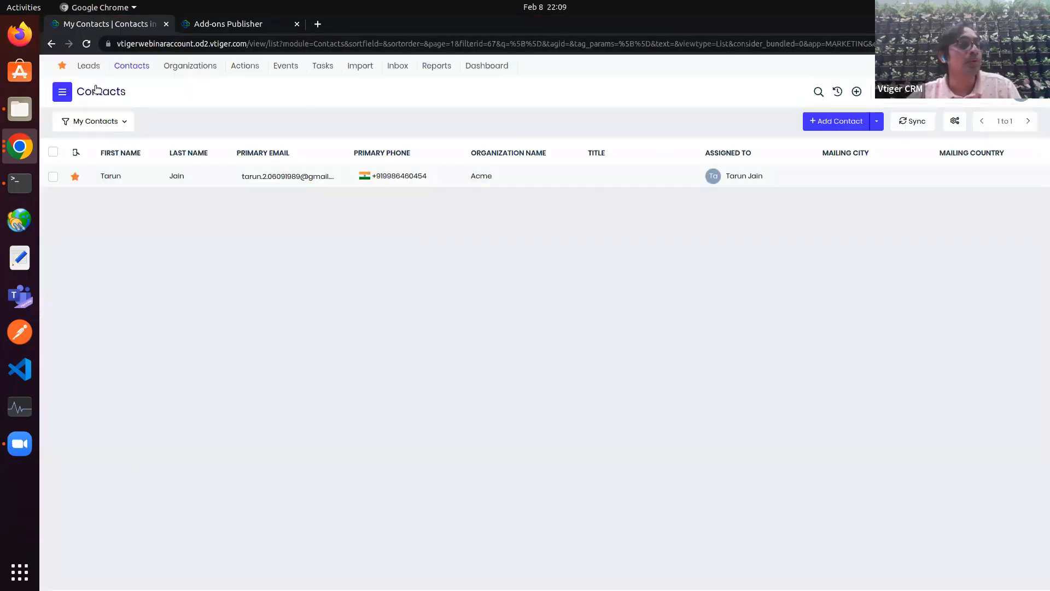
{"action": "left_click", "coordinate": [62, 92]}
{"action": "mouse_move", "coordinate": [94, 328]}
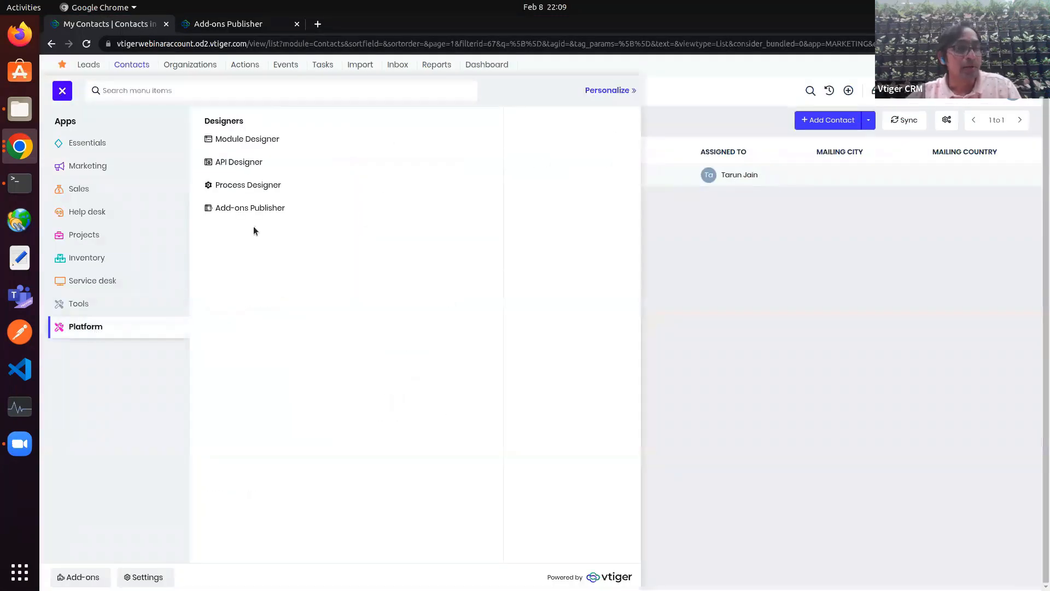
{"action": "left_click", "coordinate": [264, 211]}
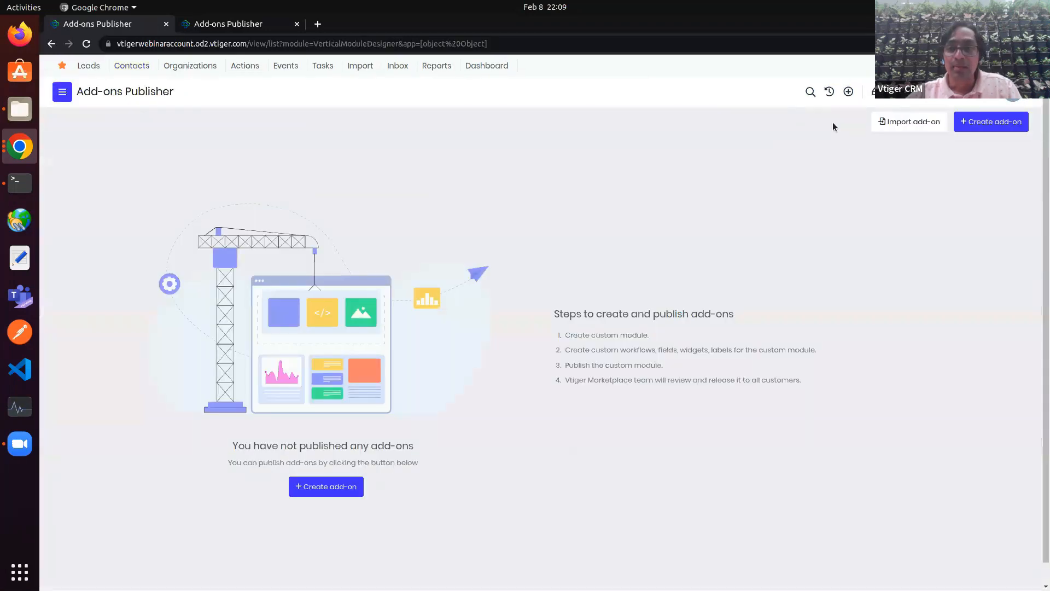
{"action": "left_click", "coordinate": [897, 122]}
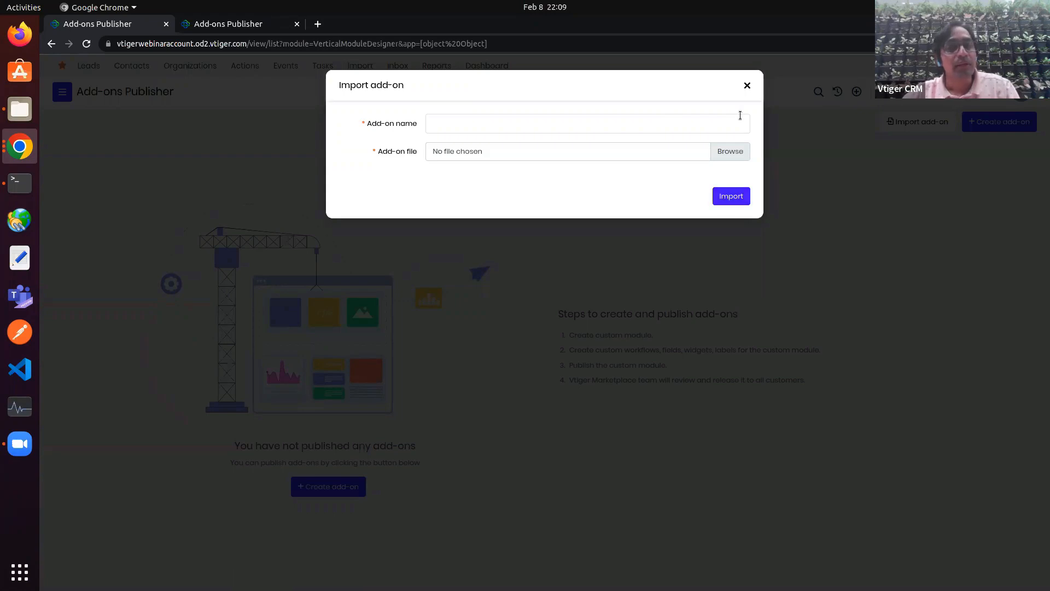
{"action": "left_click", "coordinate": [747, 87]}
Step: In the other account's window, open the Claims and Insurance Policies lists via menu search
{"action": "left_click", "coordinate": [19, 152]}
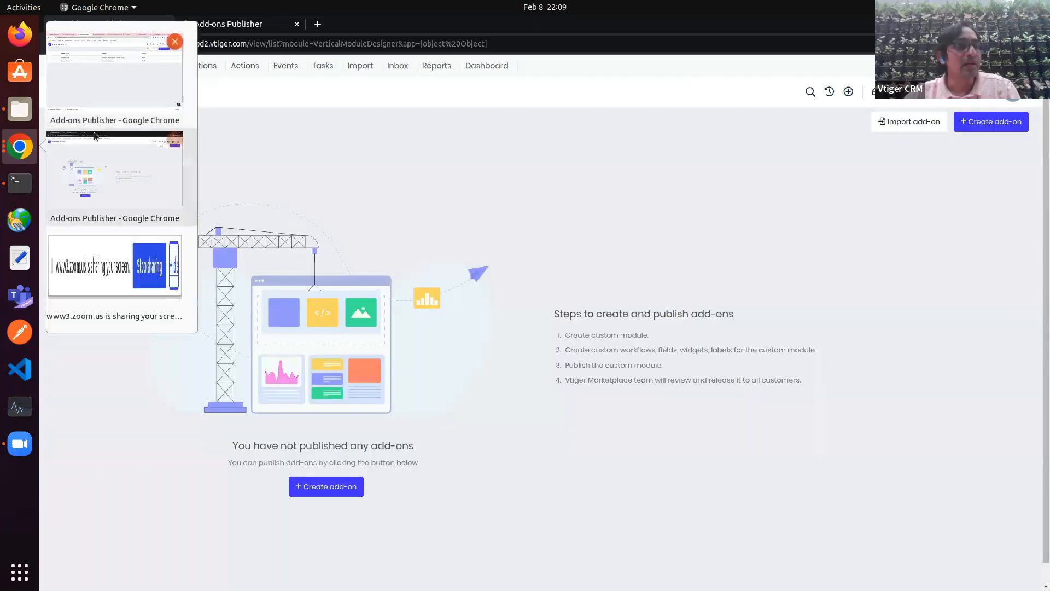
{"action": "left_click", "coordinate": [105, 97]}
{"action": "left_click", "coordinate": [73, 92]}
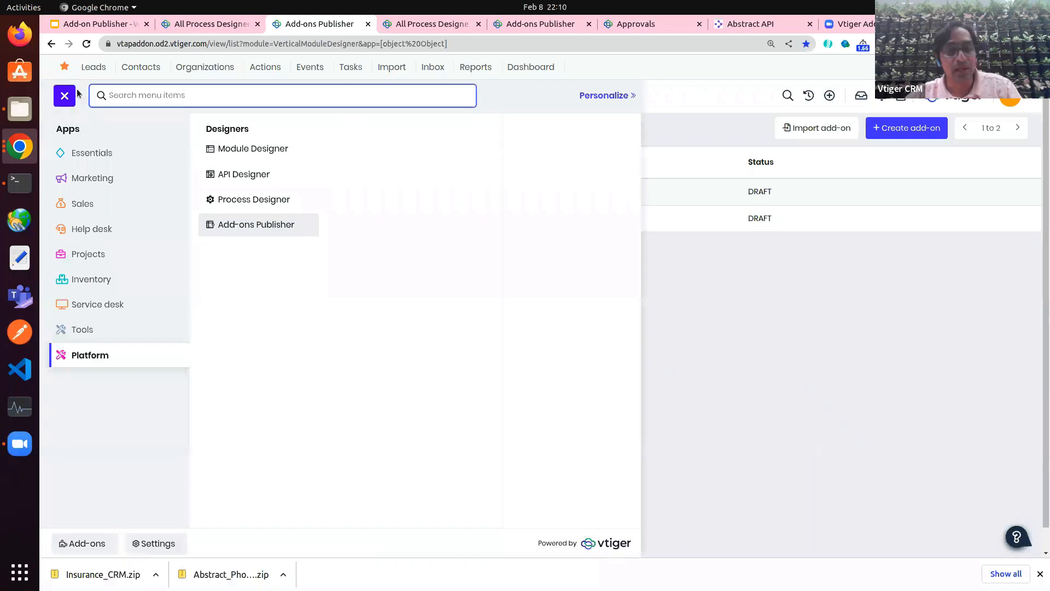
{"action": "type", "text": "cla"}
{"action": "left_click", "coordinate": [93, 151]}
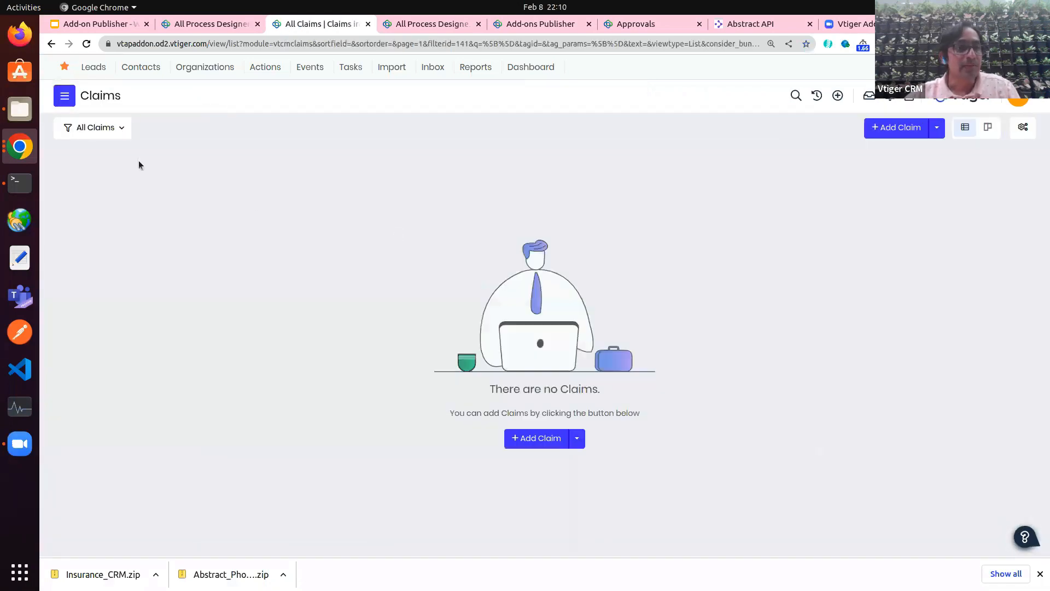
{"action": "left_click", "coordinate": [74, 95]}
{"action": "type", "text": "ins"}
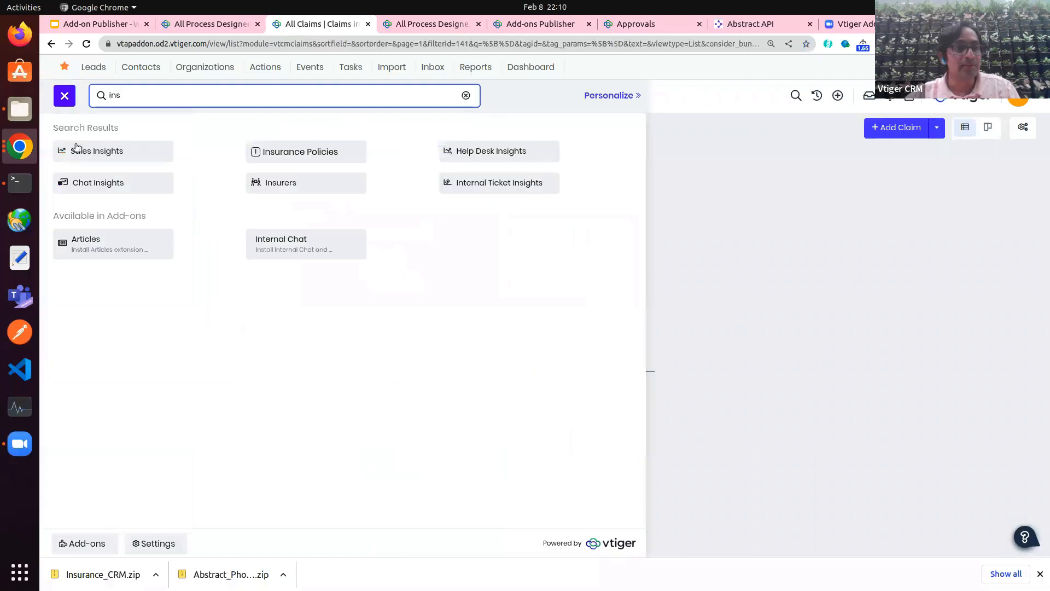
{"action": "left_click", "coordinate": [301, 151]}
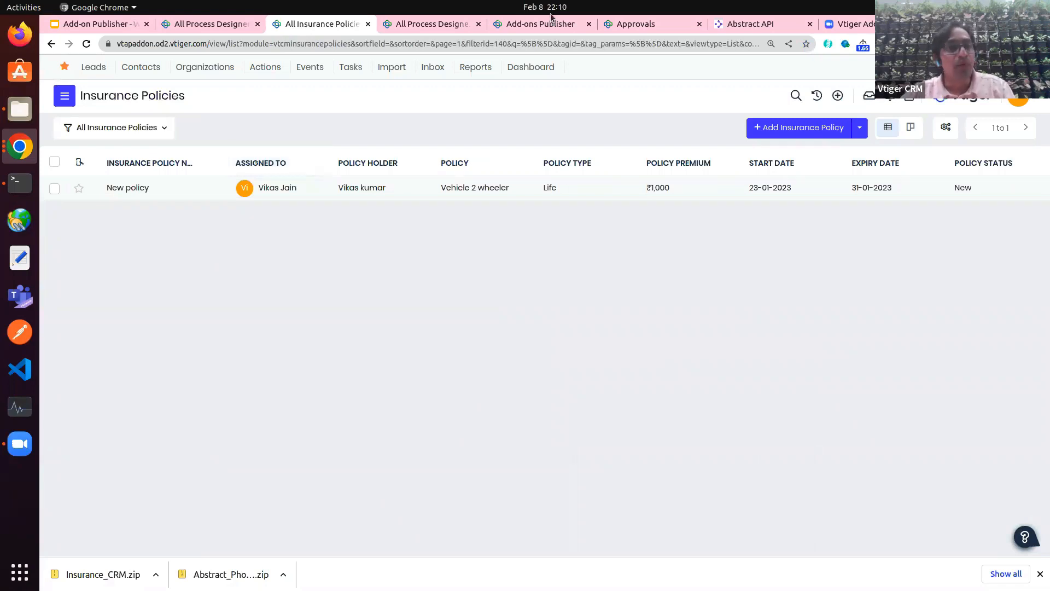
Step: Close the add-on editor, reload the Add-ons Publisher list and close the extra tabs
{"action": "left_click", "coordinate": [546, 25]}
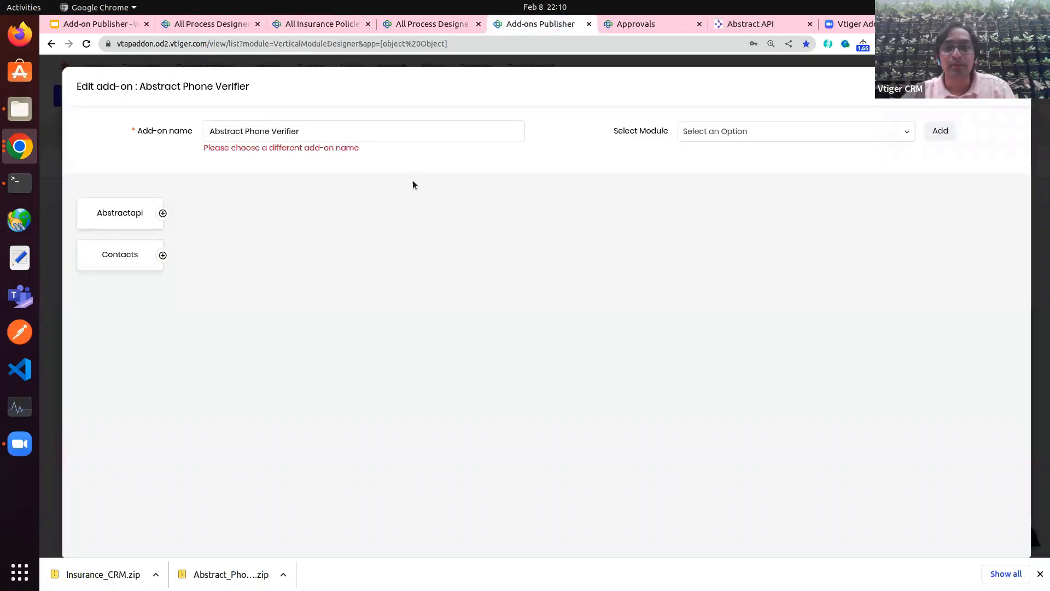
{"action": "left_click", "coordinate": [1015, 86]}
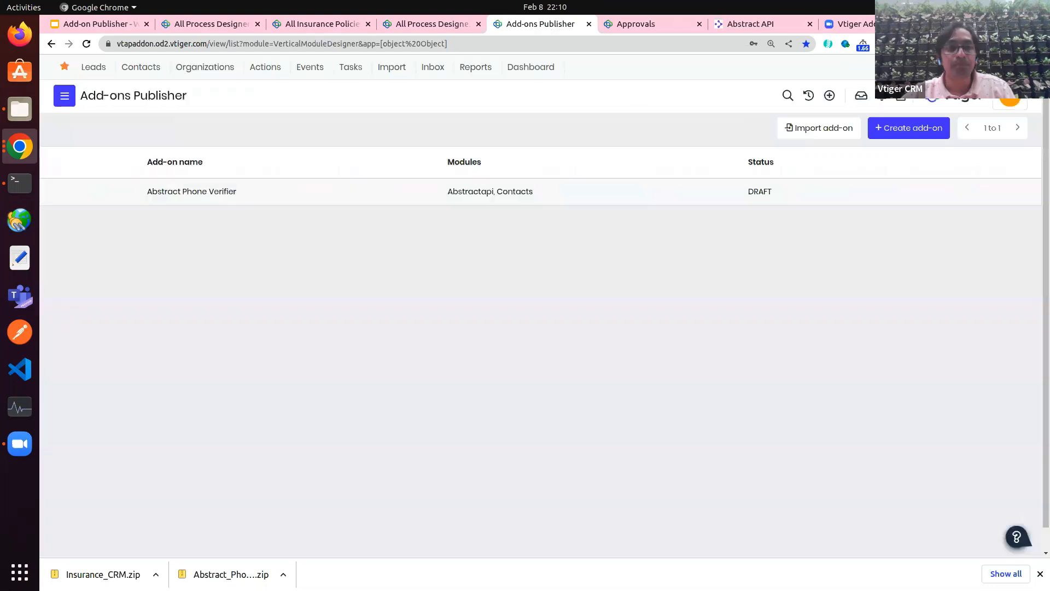
{"action": "left_click", "coordinate": [85, 44]}
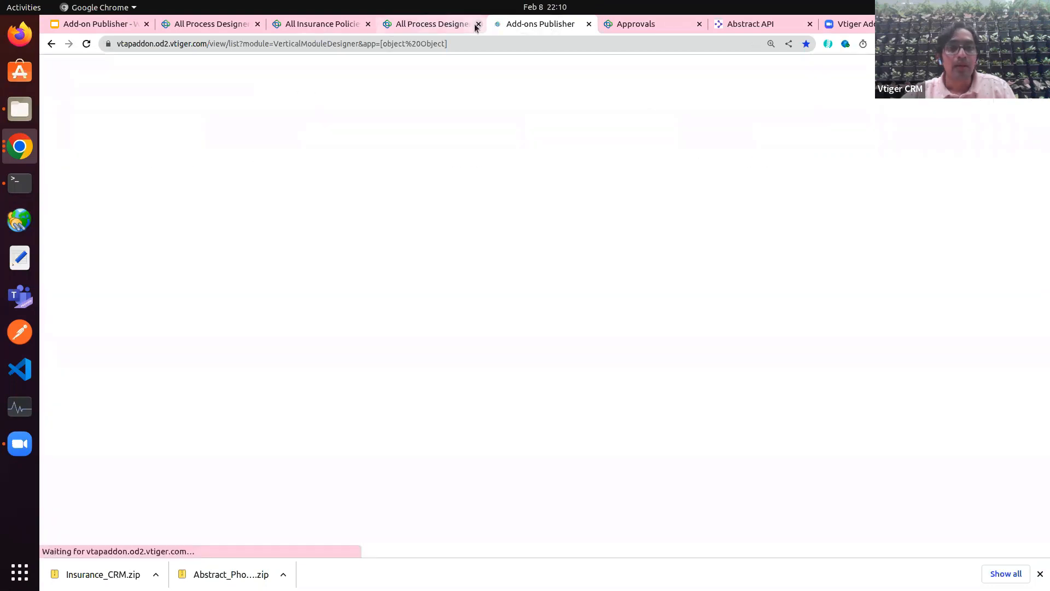
{"action": "left_click", "coordinate": [478, 24]}
{"action": "left_click", "coordinate": [368, 24]}
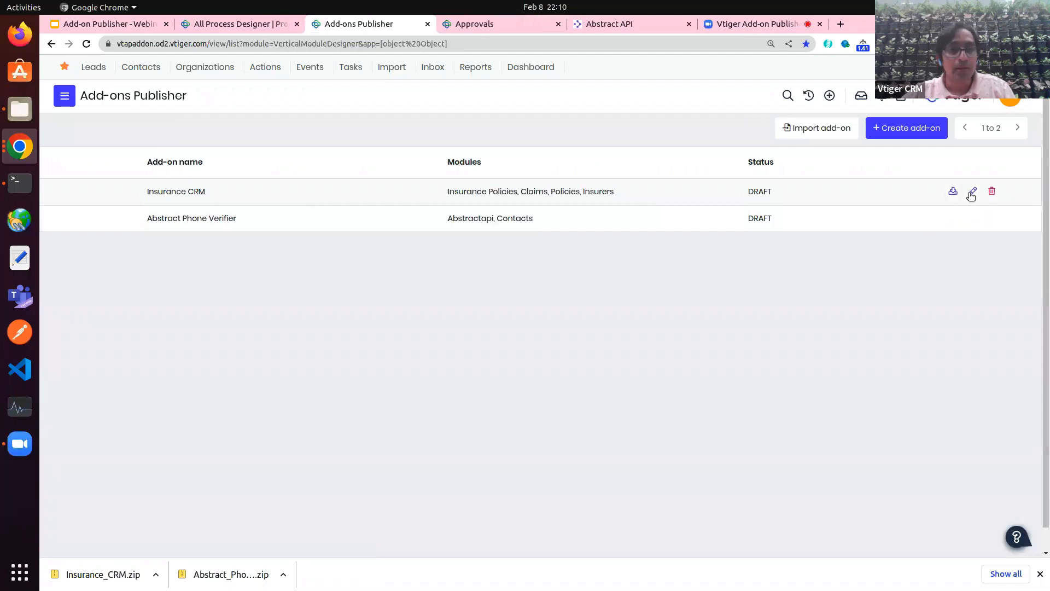
Step: Edit Insurance CRM, scroll through the Publish to Vtiger Marketplace form, then close it unpublished
{"action": "left_click", "coordinate": [972, 194]}
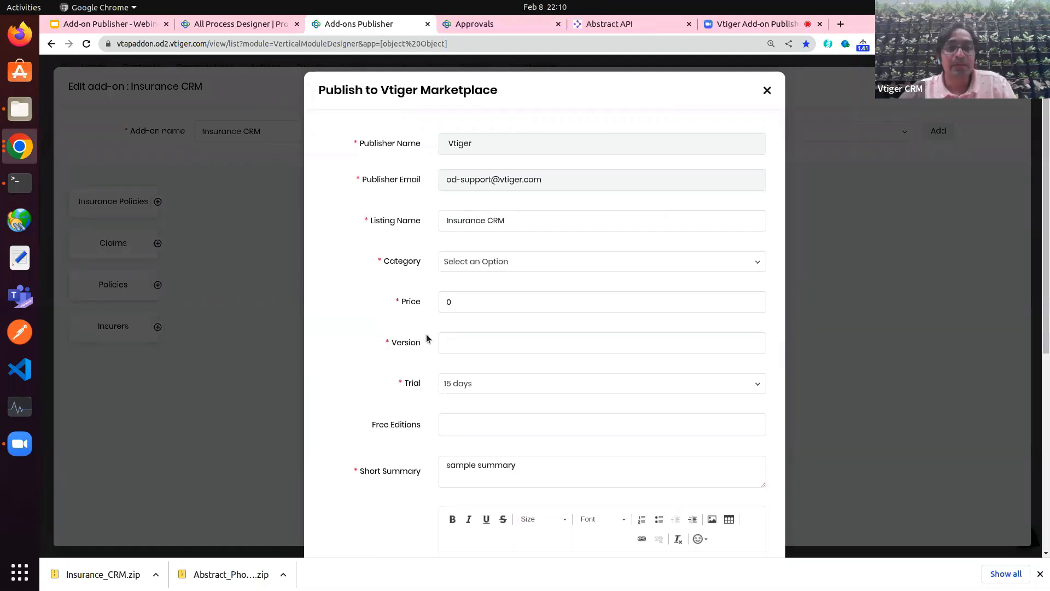
{"action": "scroll", "coordinate": [426, 333], "scroll_direction": "down", "scroll_amount": 4}
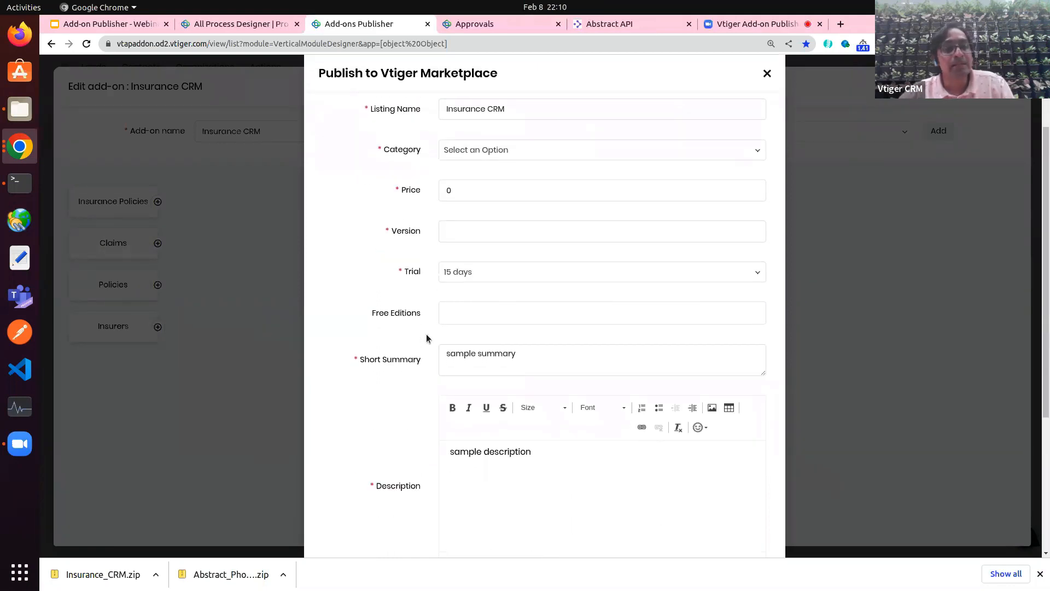
{"action": "scroll", "coordinate": [425, 334], "scroll_direction": "down", "scroll_amount": 4}
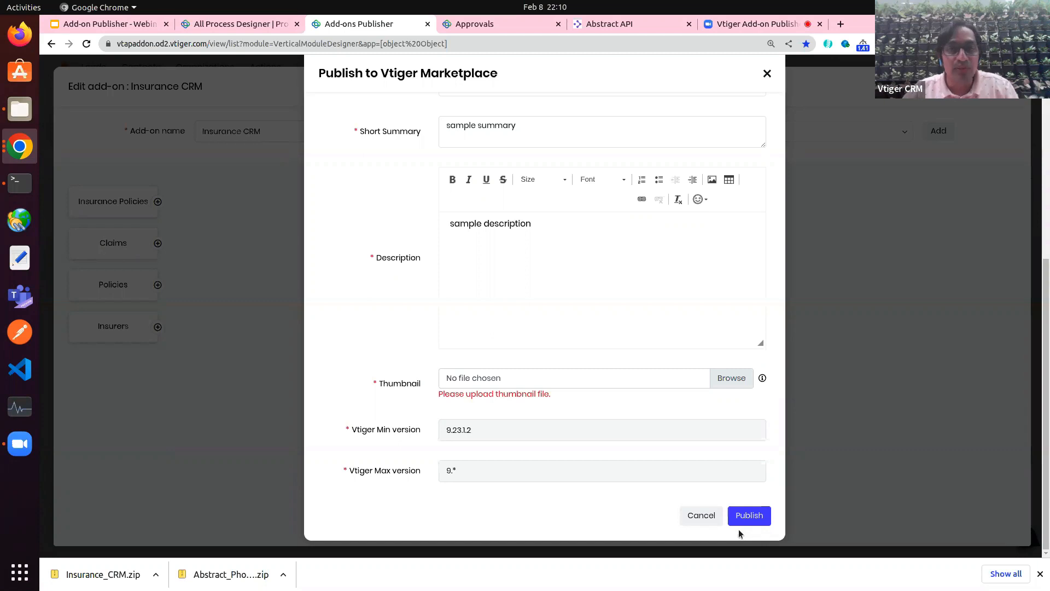
{"action": "scroll", "coordinate": [694, 354], "scroll_direction": "up", "scroll_amount": 6}
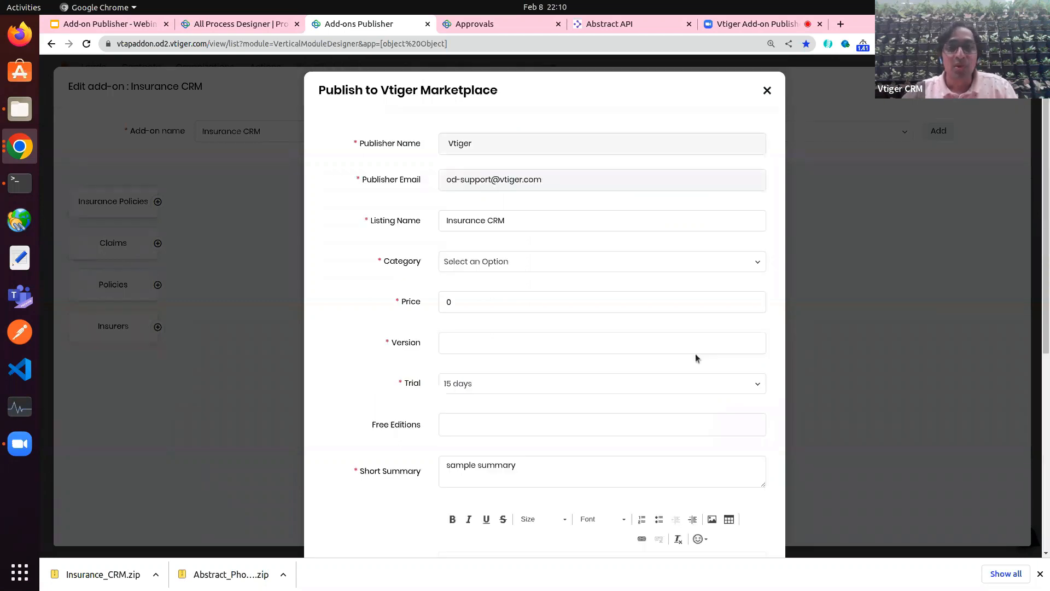
{"action": "left_click", "coordinate": [767, 90]}
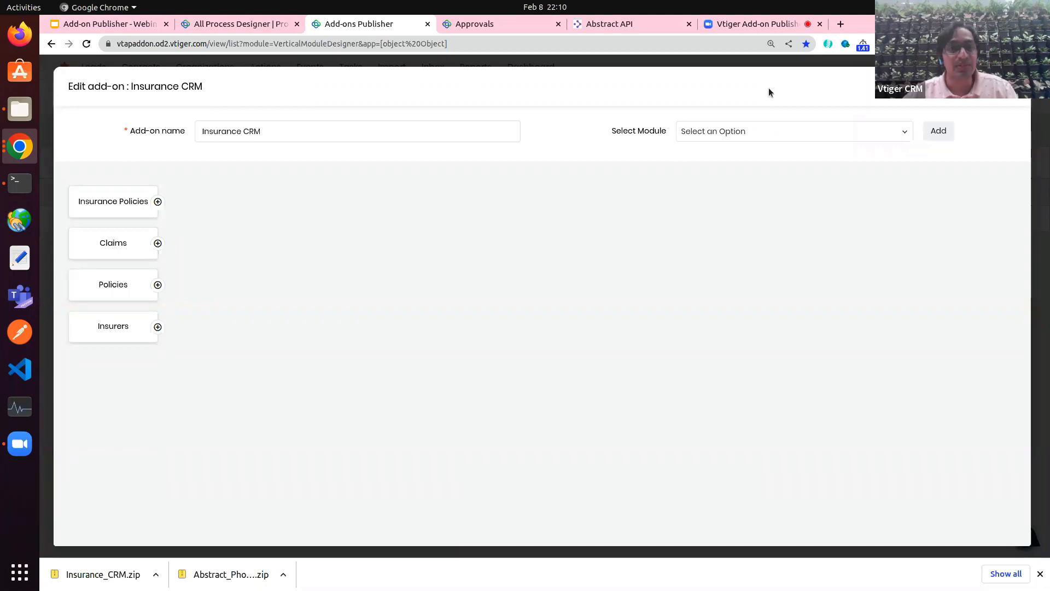
Step: Present the webinar deck and advance to slide 15, Email Templates, then exit full screen
{"action": "left_click", "coordinate": [137, 23]}
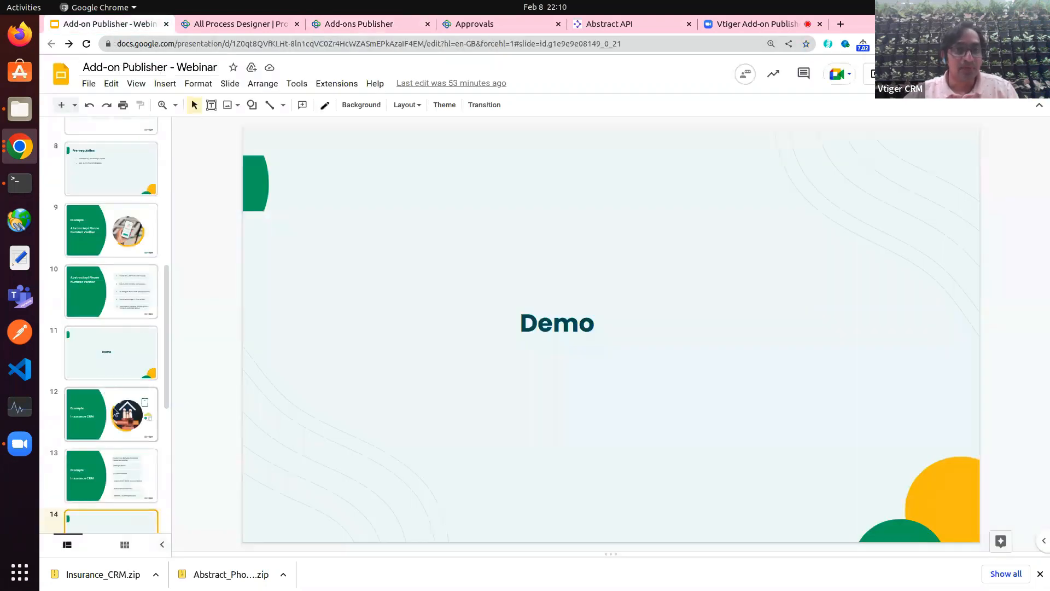
{"action": "left_click", "coordinate": [900, 74]}
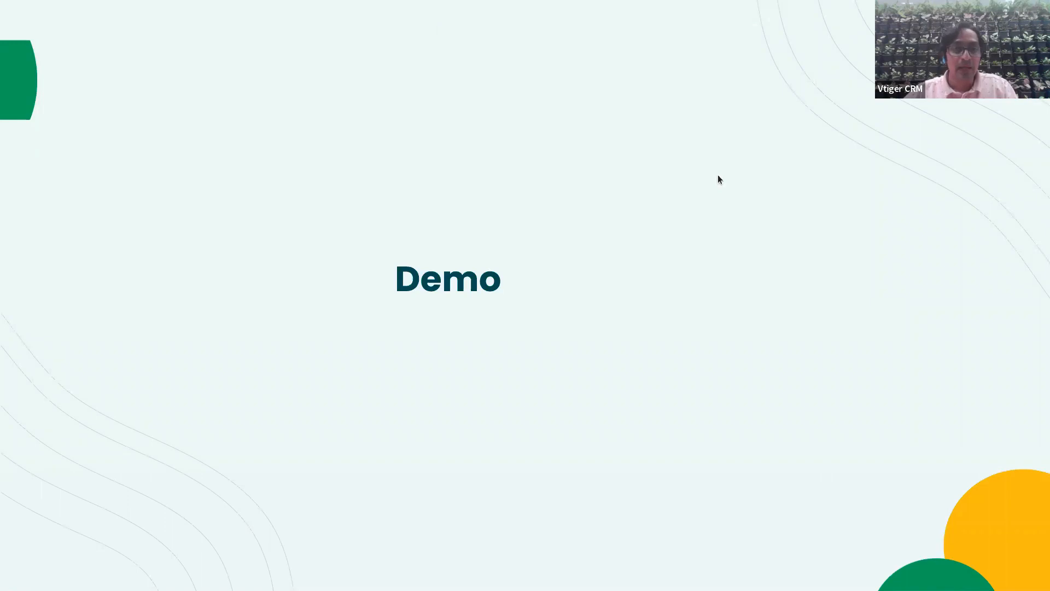
{"action": "key", "text": "Right"}
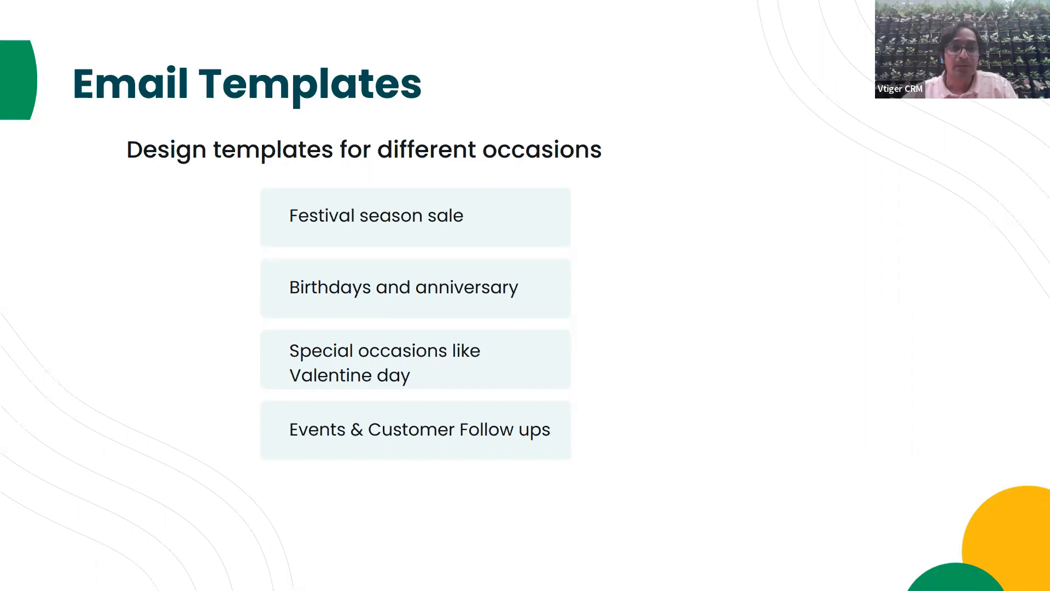
{"action": "key", "text": "Escape"}
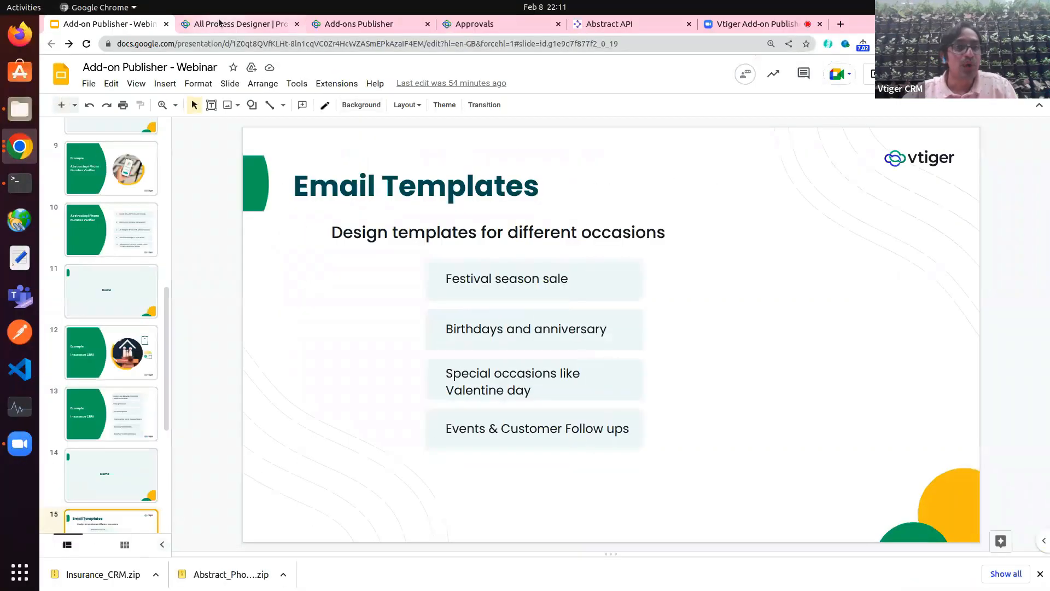
Step: Open the Email Templates list via the 'ema' menu search
{"action": "left_click", "coordinate": [220, 23]}
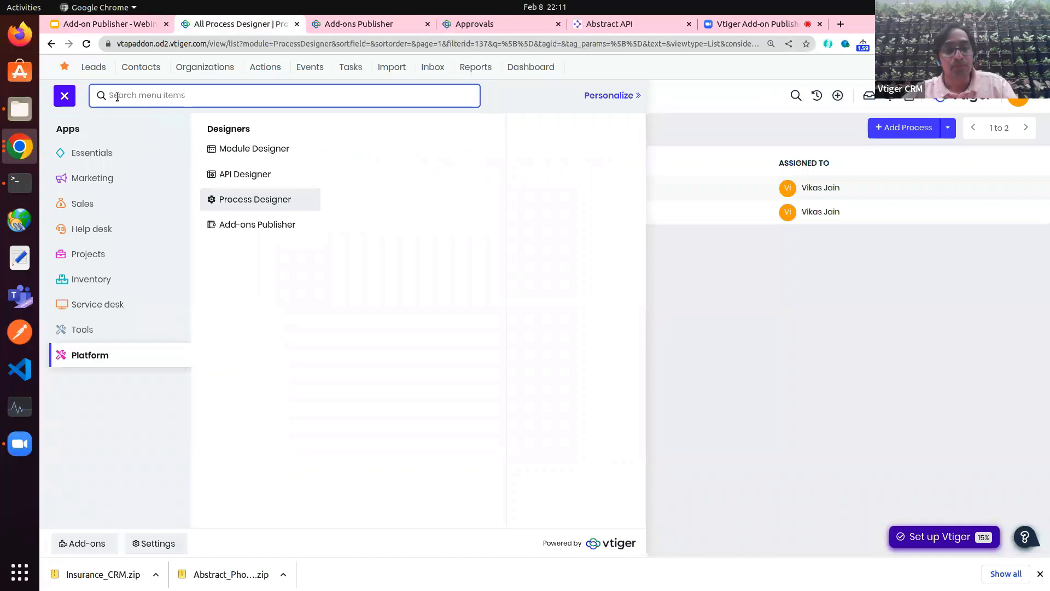
{"action": "type", "text": "ema"}
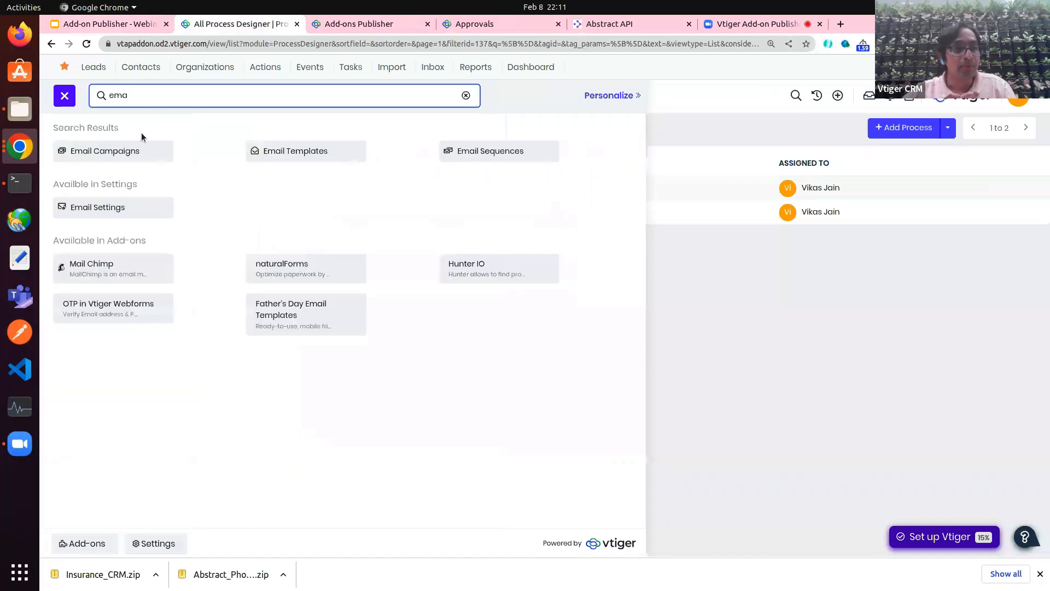
{"action": "left_click", "coordinate": [307, 152]}
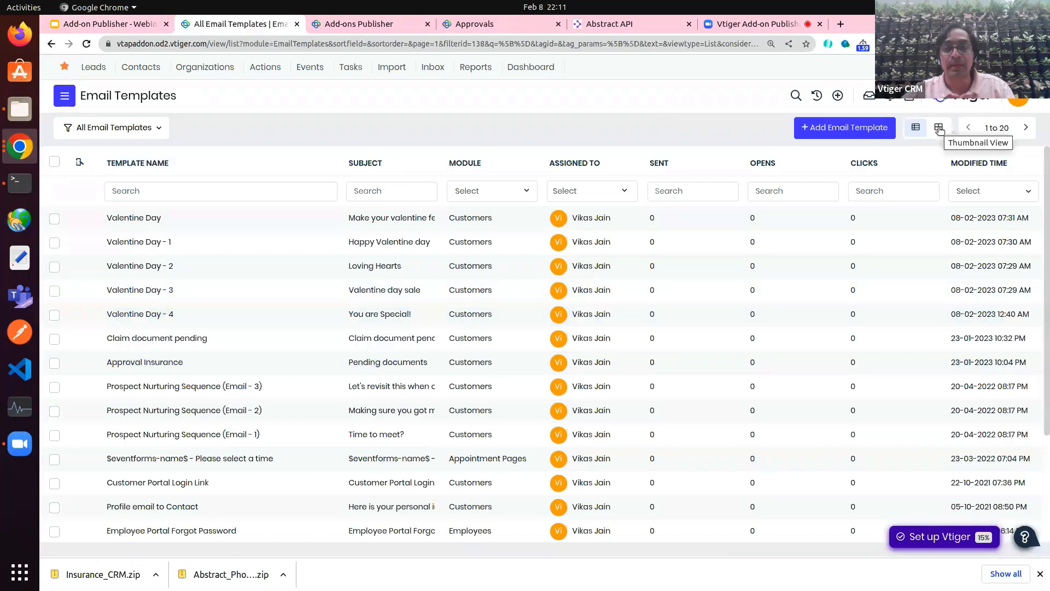
Step: Browse the Marketplace template packs, previewing Father's Day, then close the design gallery
{"action": "left_click", "coordinate": [864, 129]}
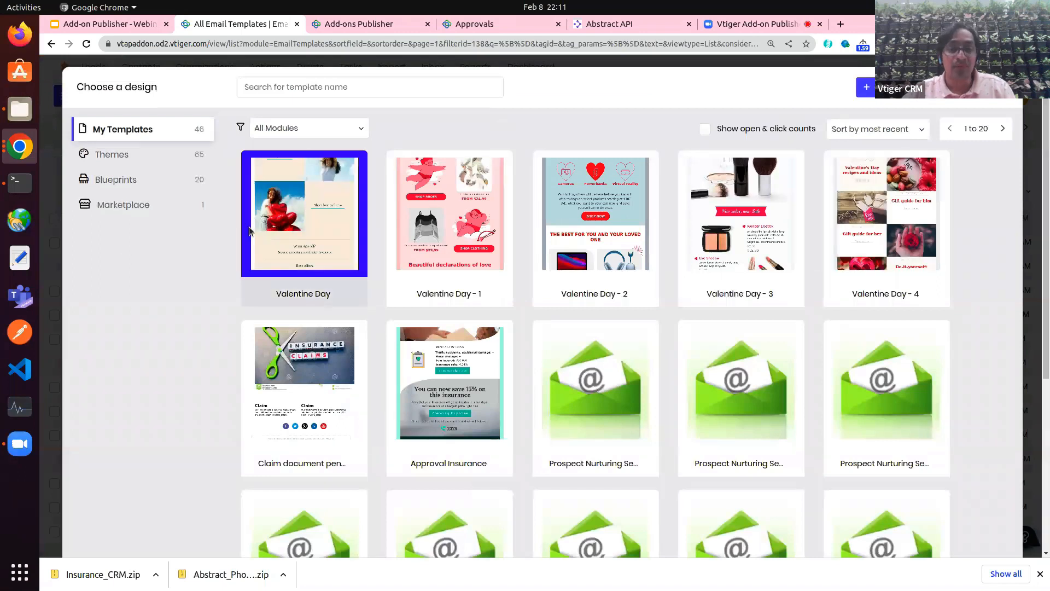
{"action": "left_click", "coordinate": [100, 205]}
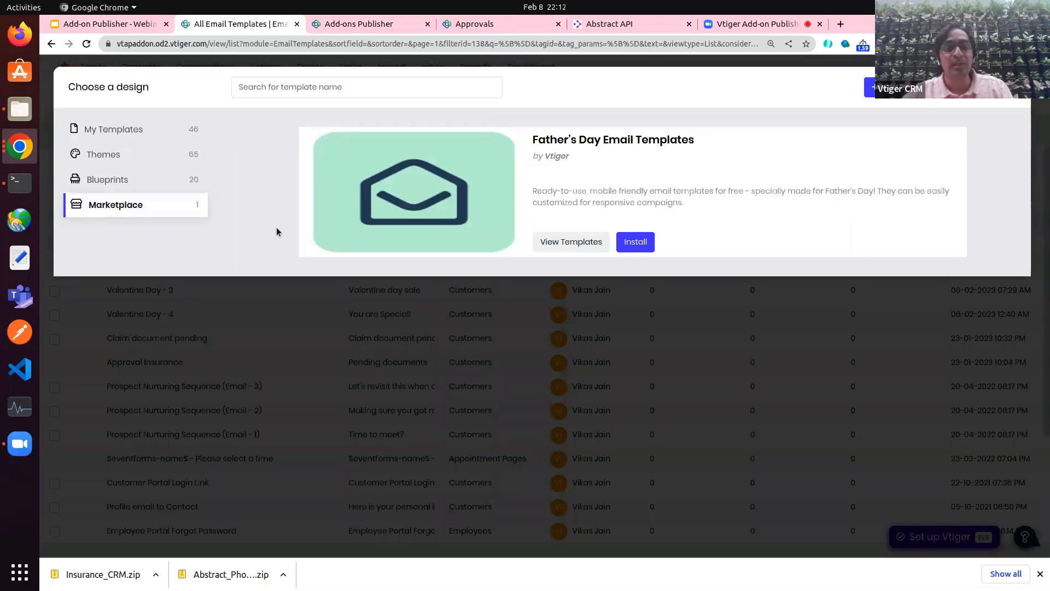
{"action": "left_click", "coordinate": [567, 242]}
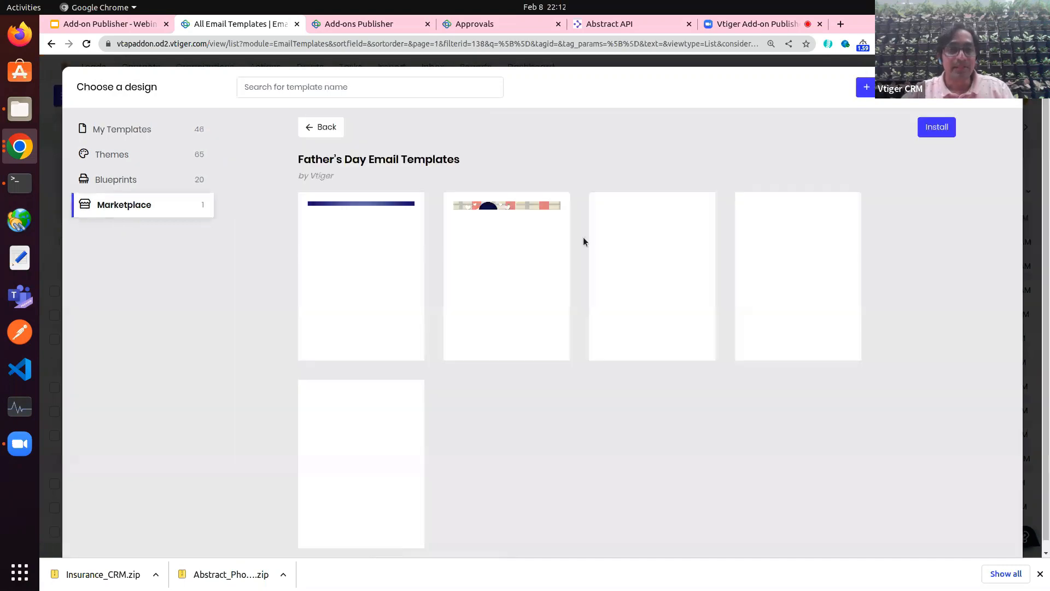
{"action": "mouse_move", "coordinate": [375, 341]}
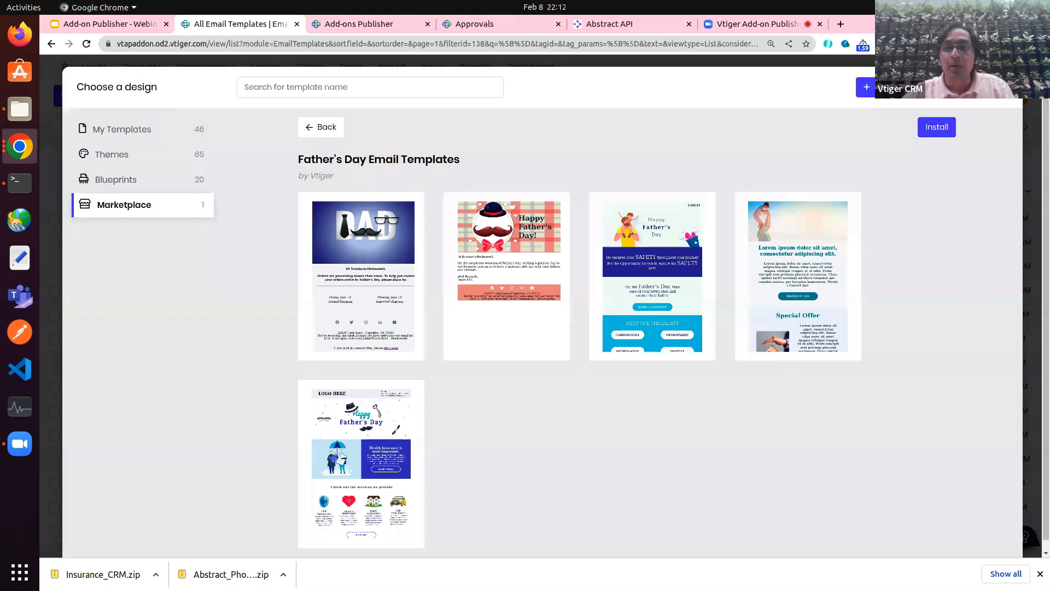
{"action": "left_click", "coordinate": [1006, 87]}
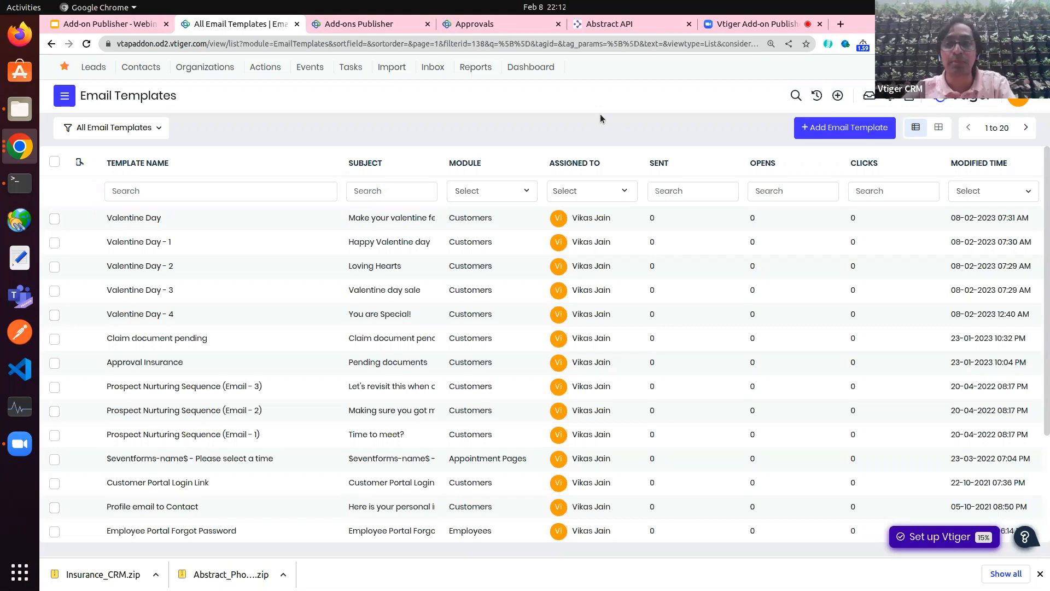
{"action": "left_click", "coordinate": [829, 132]}
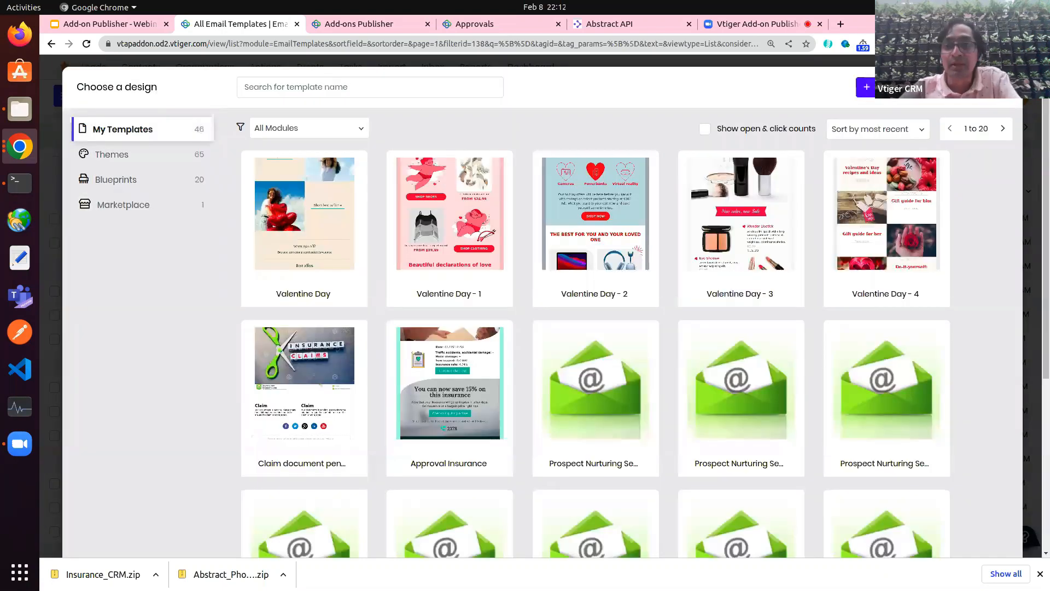
{"action": "left_click", "coordinate": [866, 87]}
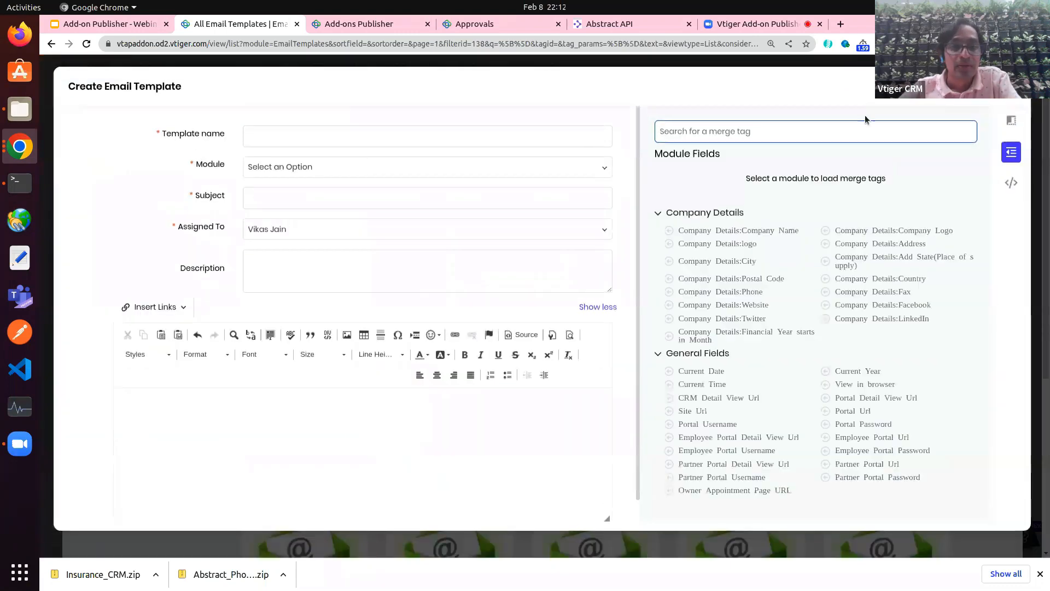
{"action": "left_click", "coordinate": [1003, 120]}
{"action": "left_click", "coordinate": [670, 158]}
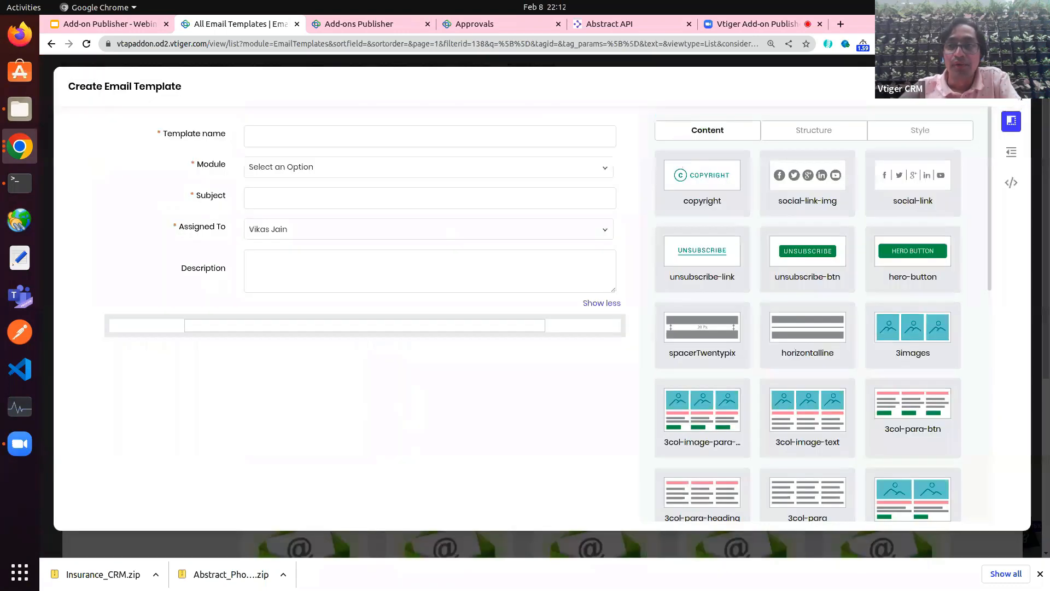
{"action": "left_click", "coordinate": [1015, 86]}
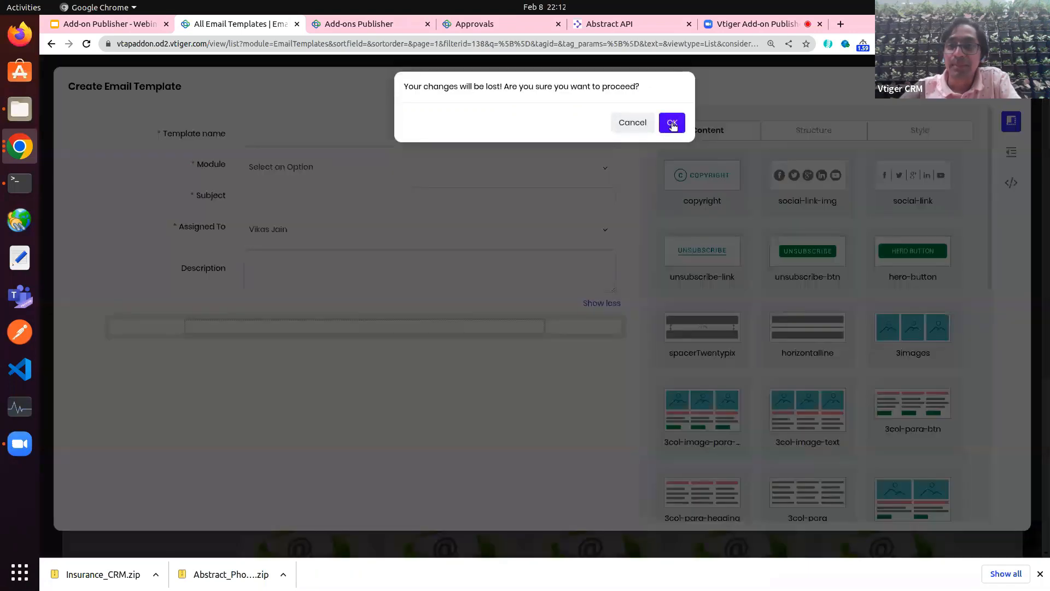
{"action": "left_click", "coordinate": [672, 125]}
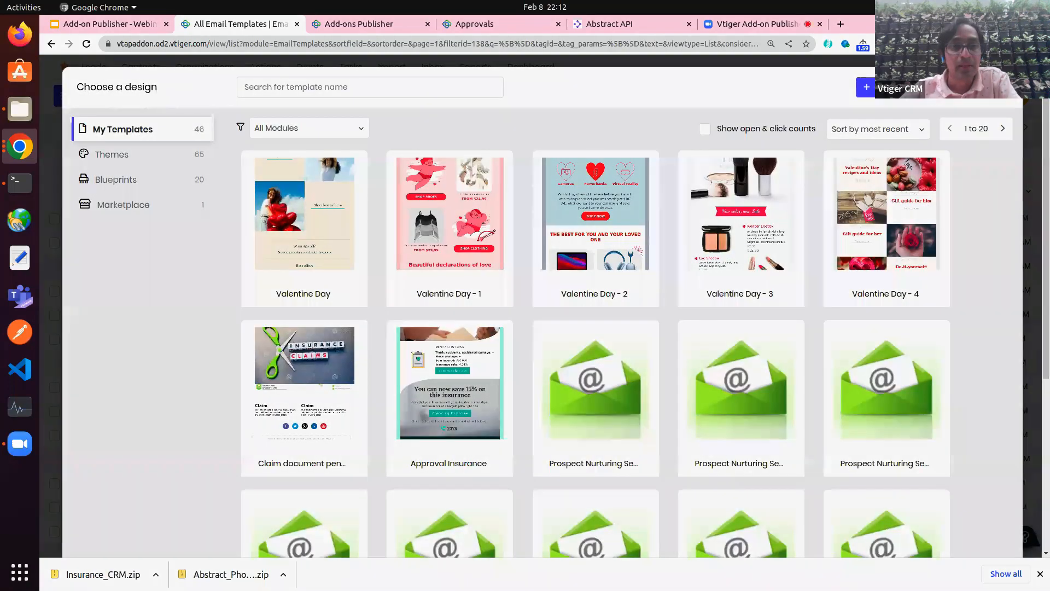
{"action": "key", "text": "ctrl+o"}
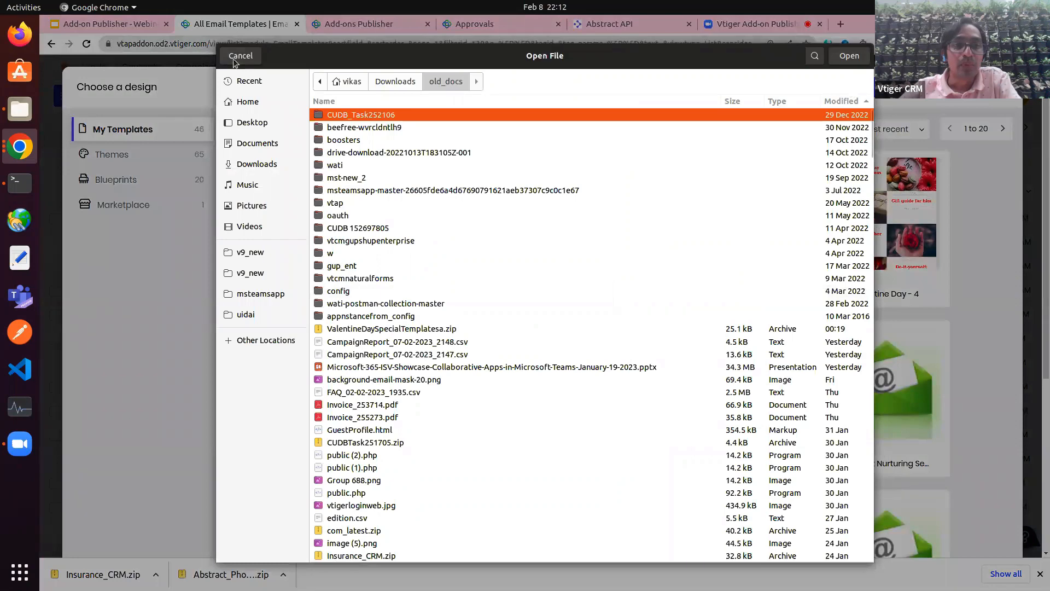
{"action": "left_click", "coordinate": [233, 57]}
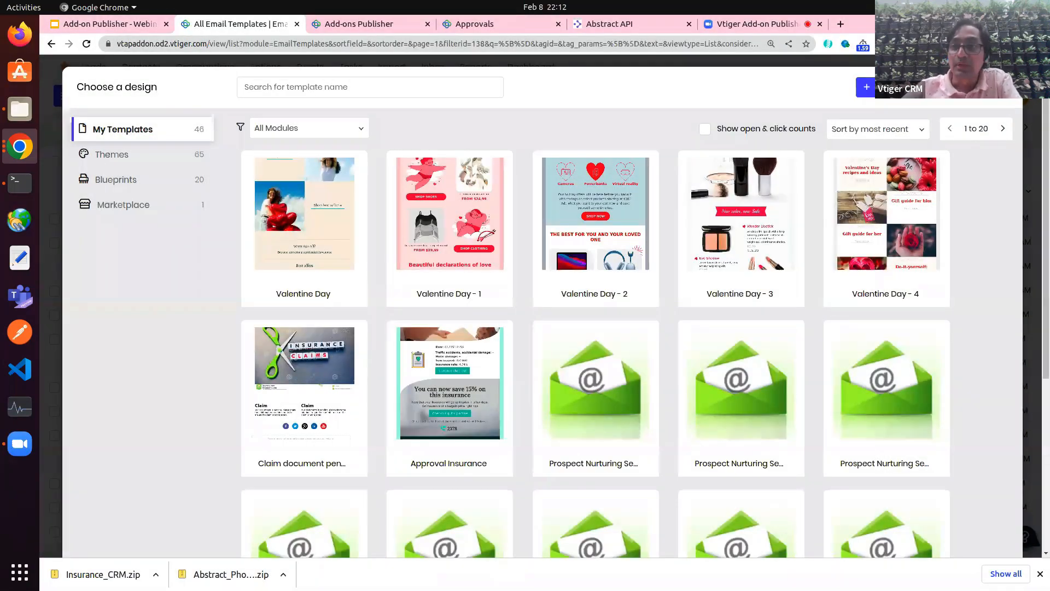
{"action": "left_click", "coordinate": [1007, 87]}
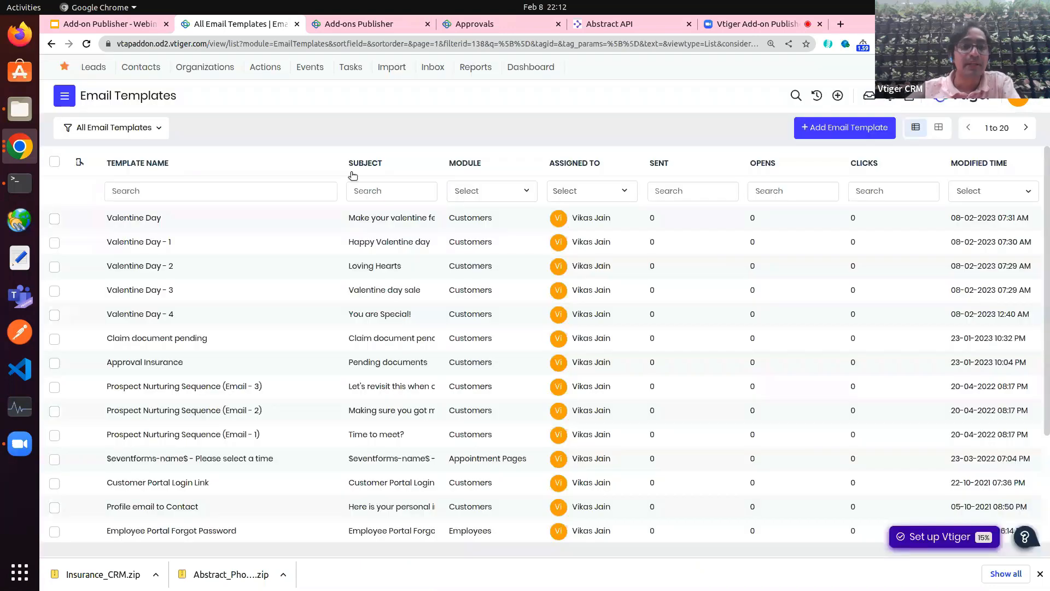
Step: Select the Valentine Day templates (Valentine Day, -2, -3) and open Release to Vtiger Marketplace
{"action": "left_click", "coordinate": [54, 219]}
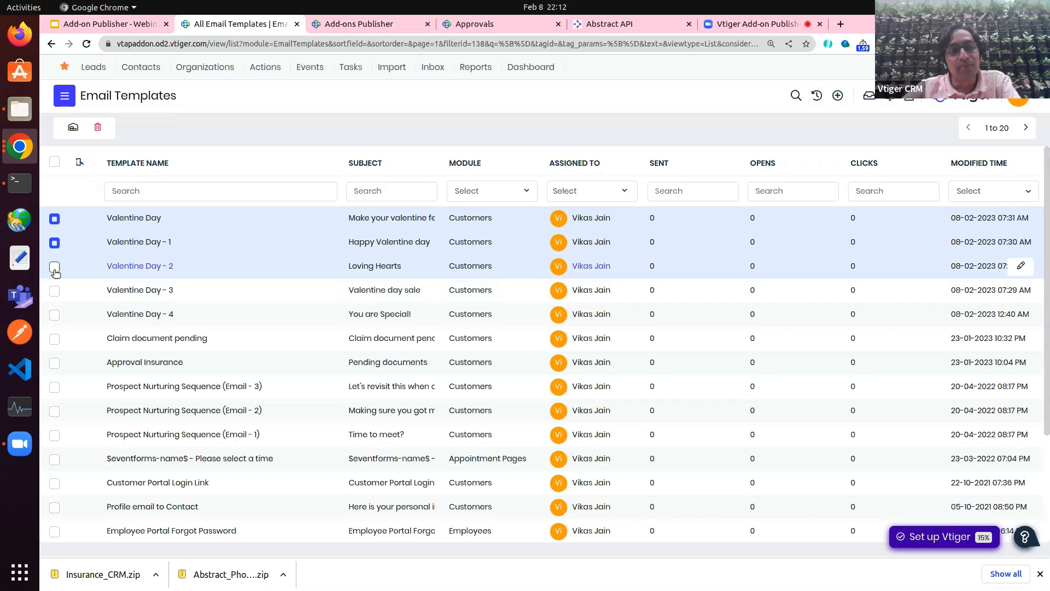
{"action": "left_click", "coordinate": [54, 268]}
{"action": "left_click", "coordinate": [55, 291]}
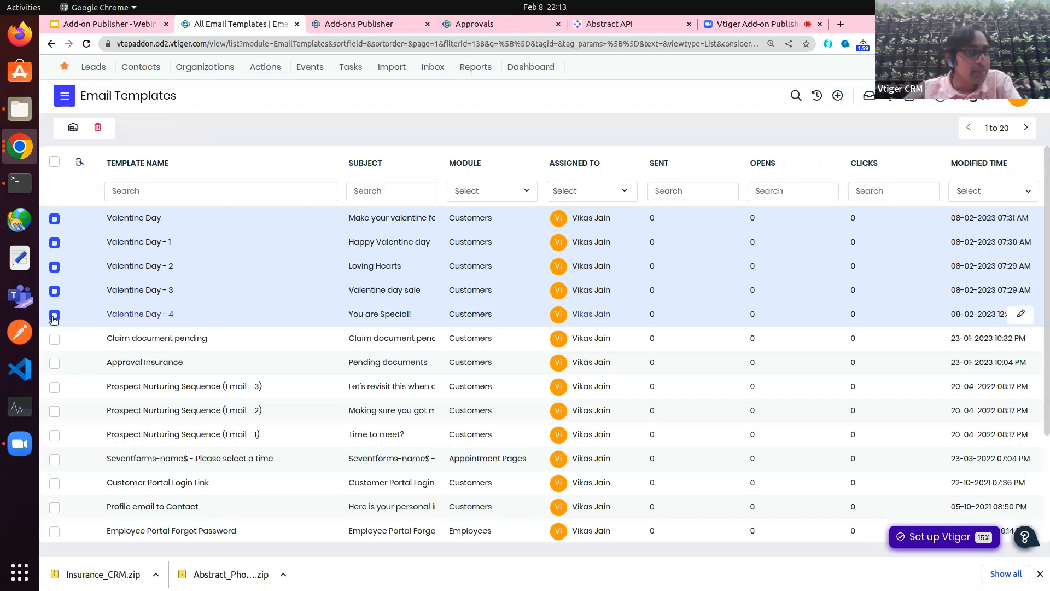
{"action": "left_click", "coordinate": [73, 128]}
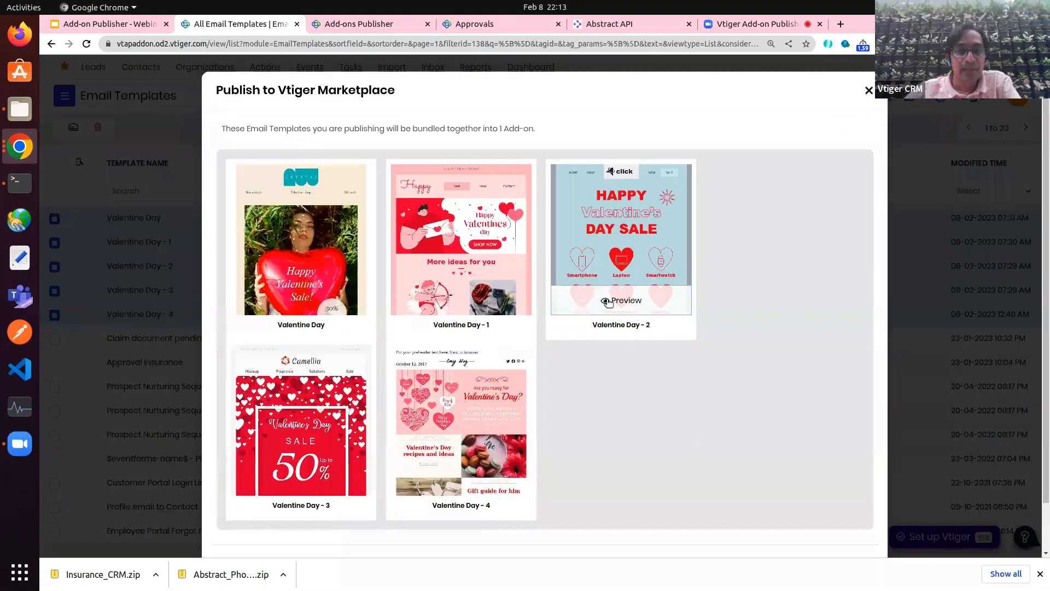
{"action": "scroll", "coordinate": [406, 414], "scroll_direction": "down", "scroll_amount": 2}
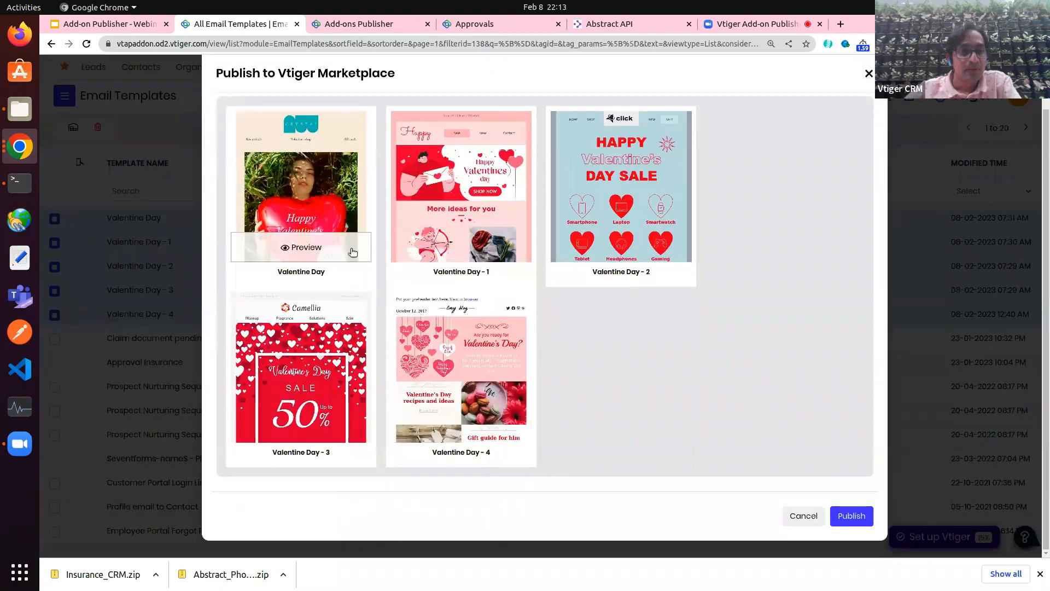
Step: Review the marketplace listing form, then close it without publishing
{"action": "left_click", "coordinate": [858, 514]}
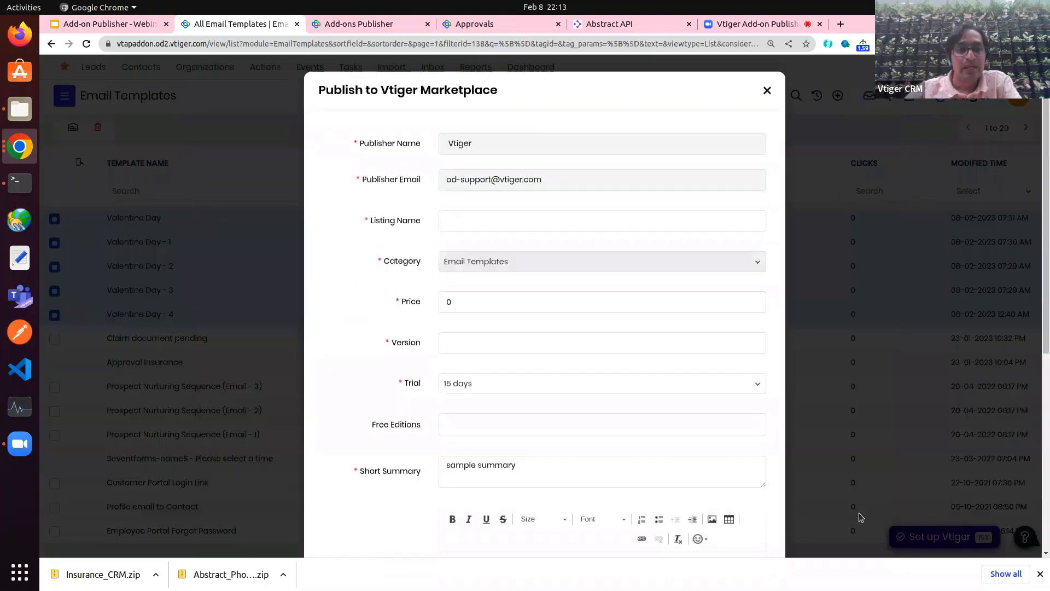
{"action": "scroll", "coordinate": [573, 343], "scroll_direction": "down", "scroll_amount": 2}
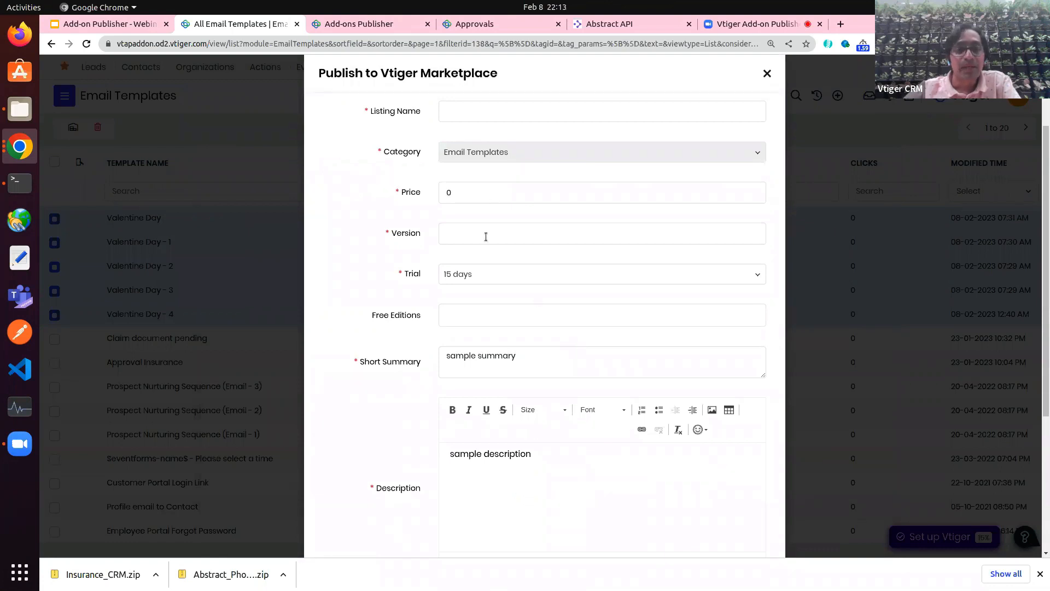
{"action": "scroll", "coordinate": [462, 364], "scroll_direction": "down", "scroll_amount": 4}
{"action": "scroll", "coordinate": [463, 364], "scroll_direction": "up", "scroll_amount": 4}
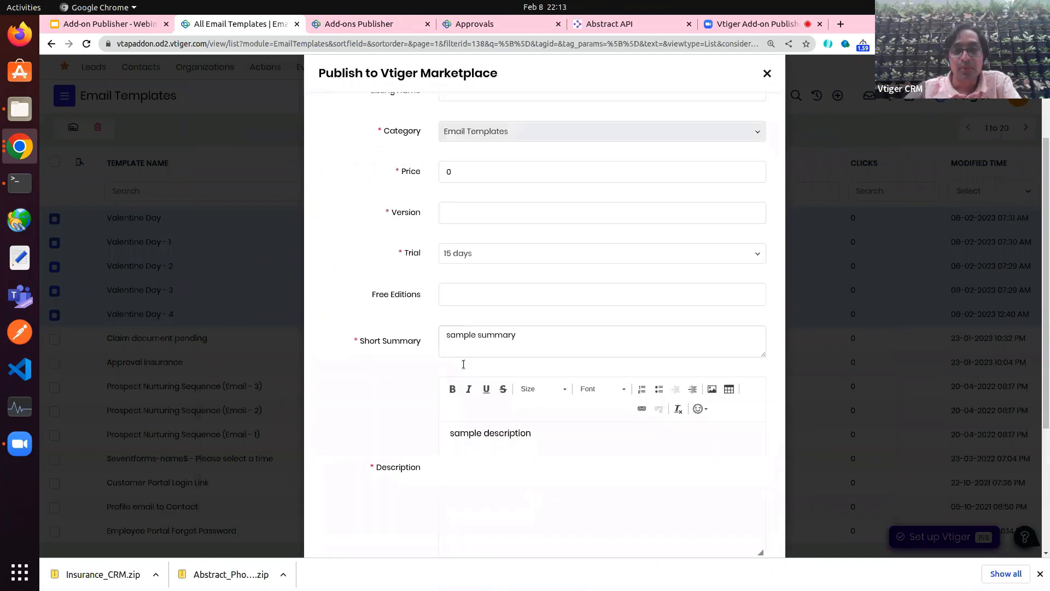
{"action": "scroll", "coordinate": [463, 364], "scroll_direction": "up", "scroll_amount": 2}
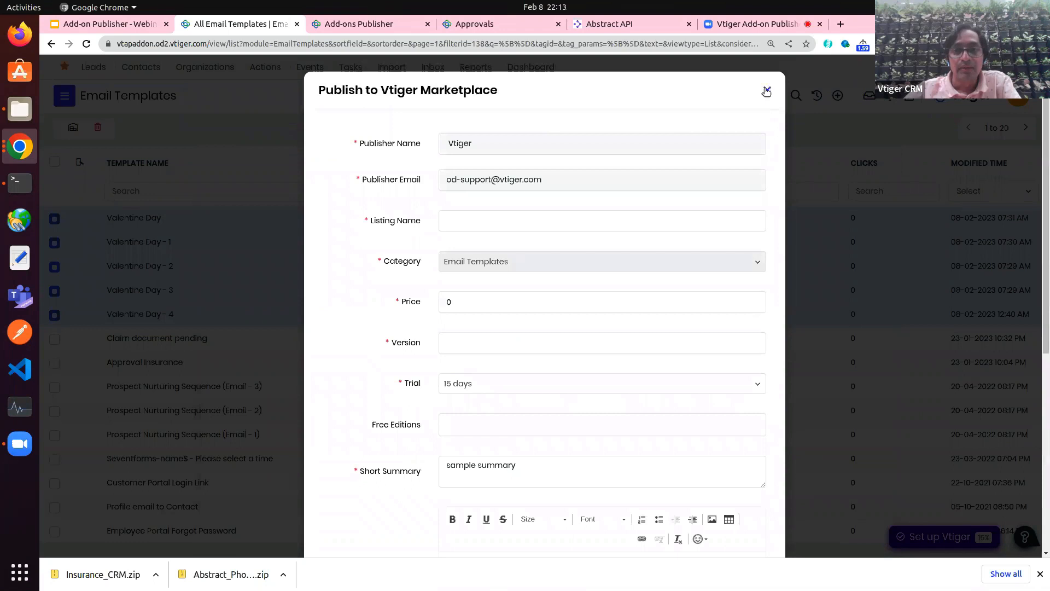
{"action": "scroll", "coordinate": [696, 159], "scroll_direction": "down", "scroll_amount": 5}
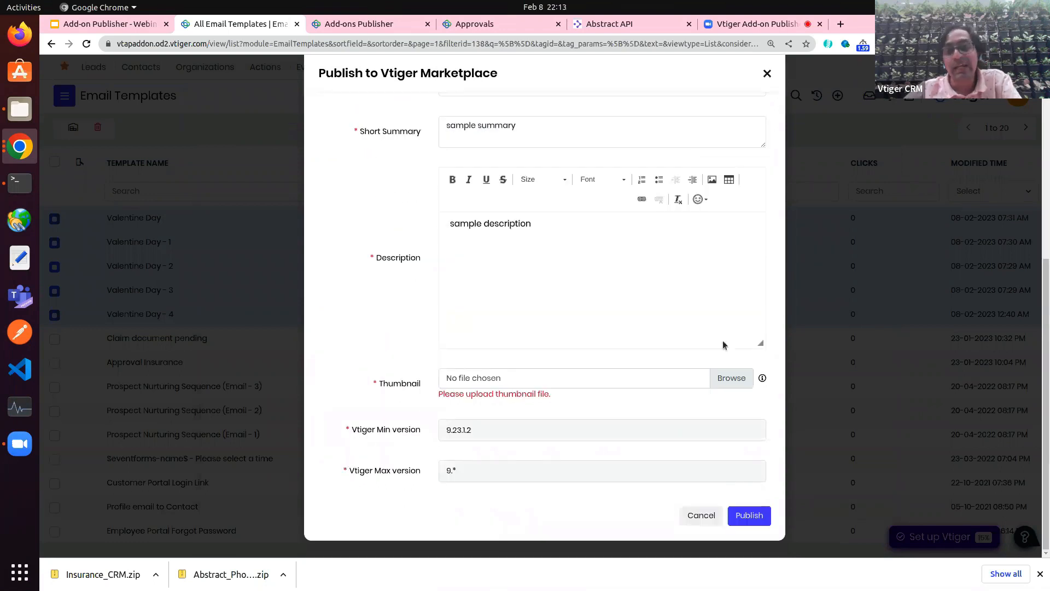
{"action": "left_click", "coordinate": [767, 74]}
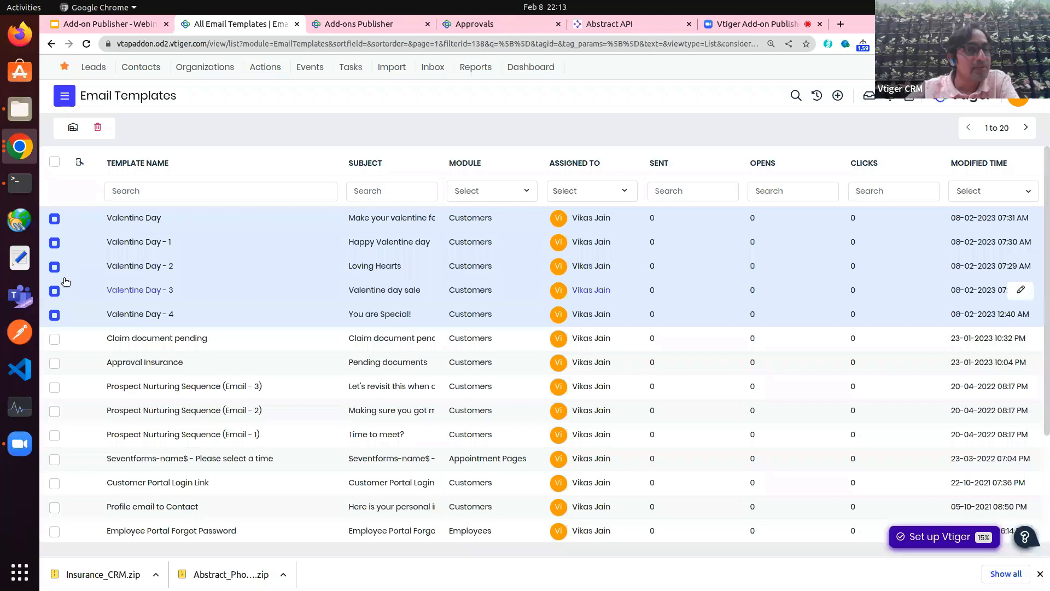
{"action": "left_click", "coordinate": [64, 96]}
Step: In Add-ons Publisher, create a new add-on of the Publish Email Templates type
{"action": "left_click", "coordinate": [90, 355]}
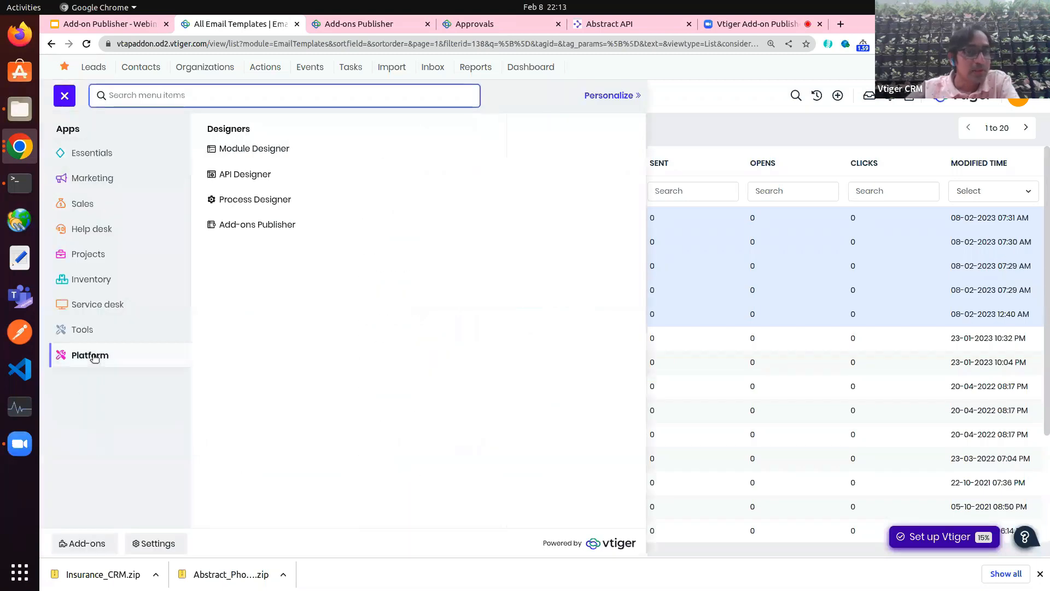
{"action": "left_click", "coordinate": [271, 227]}
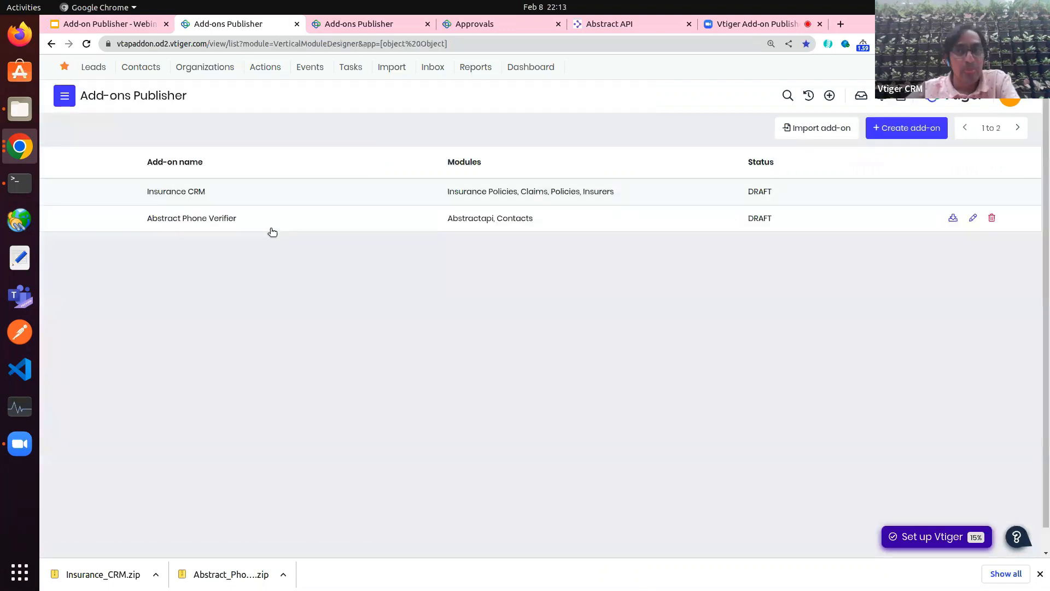
{"action": "left_click", "coordinate": [901, 133]}
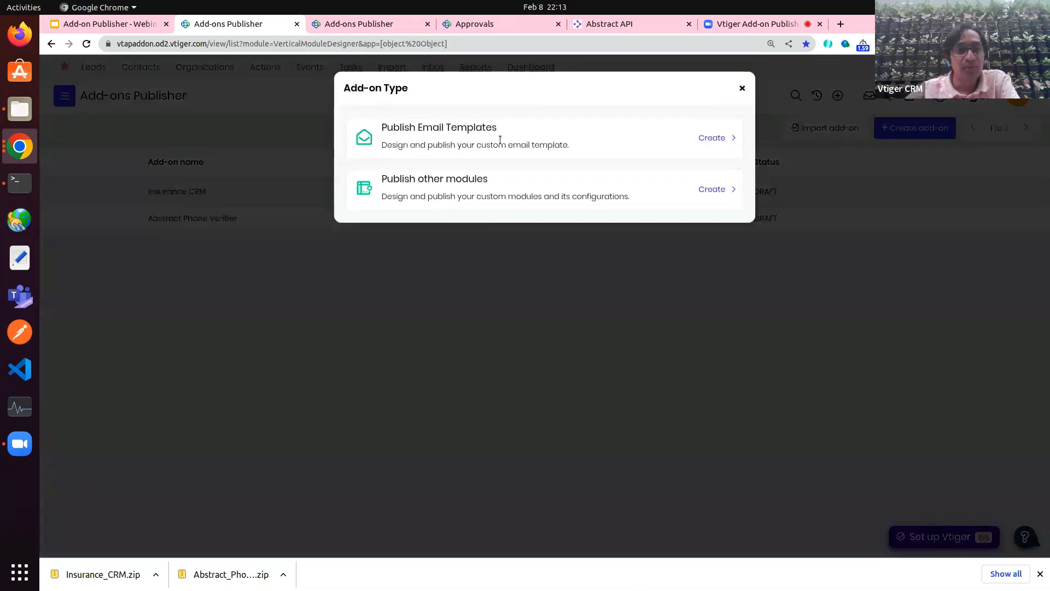
{"action": "triple_click", "coordinate": [421, 128]}
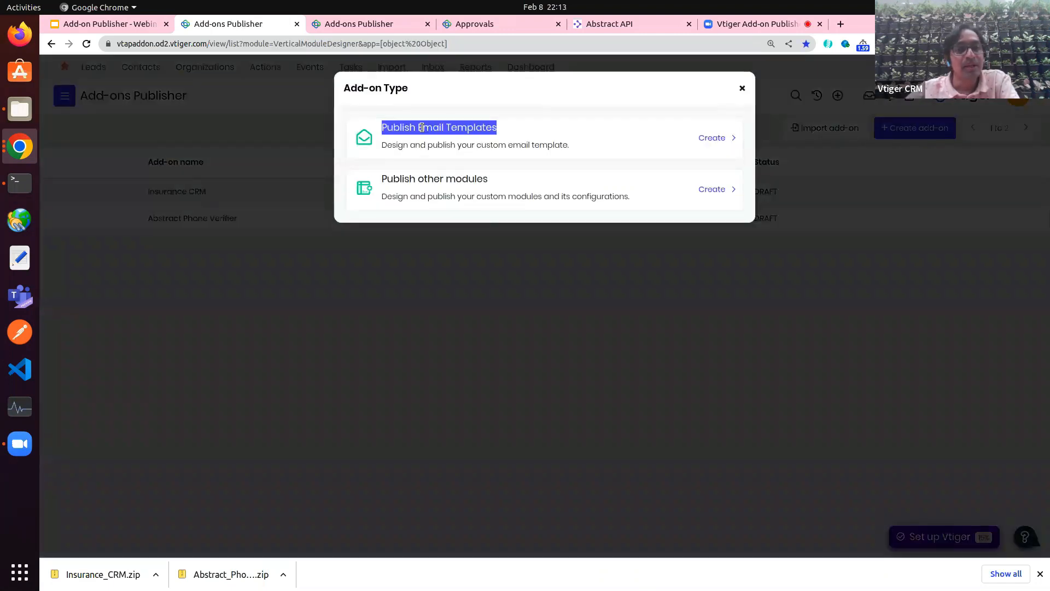
{"action": "left_click", "coordinate": [715, 137]}
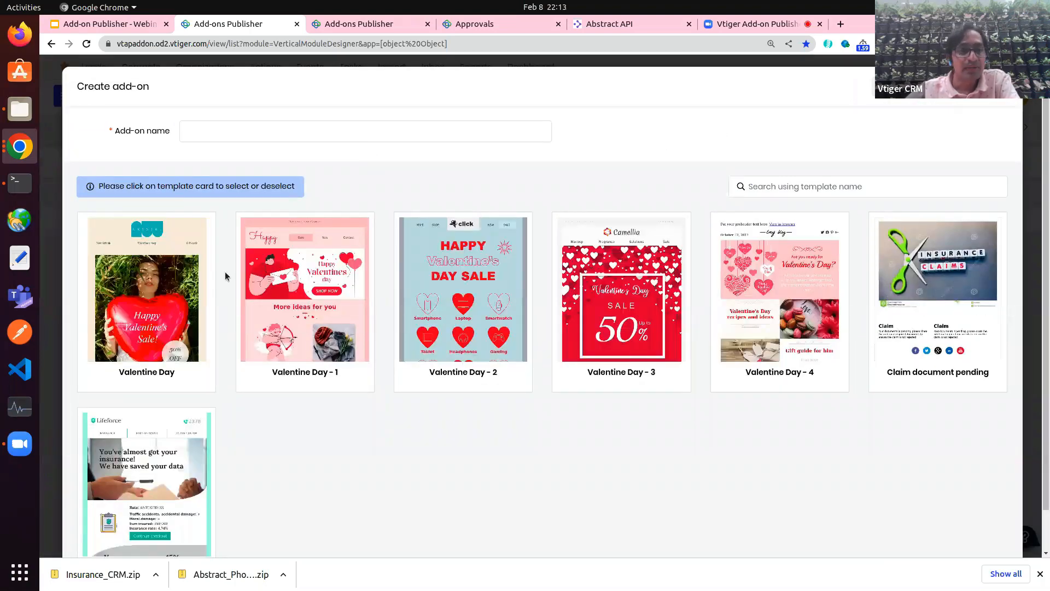
Step: Select the five templates Valentine Day and Valentine Day - 1 through - 4
{"action": "left_click", "coordinate": [194, 310]}
{"action": "left_click", "coordinate": [305, 295]}
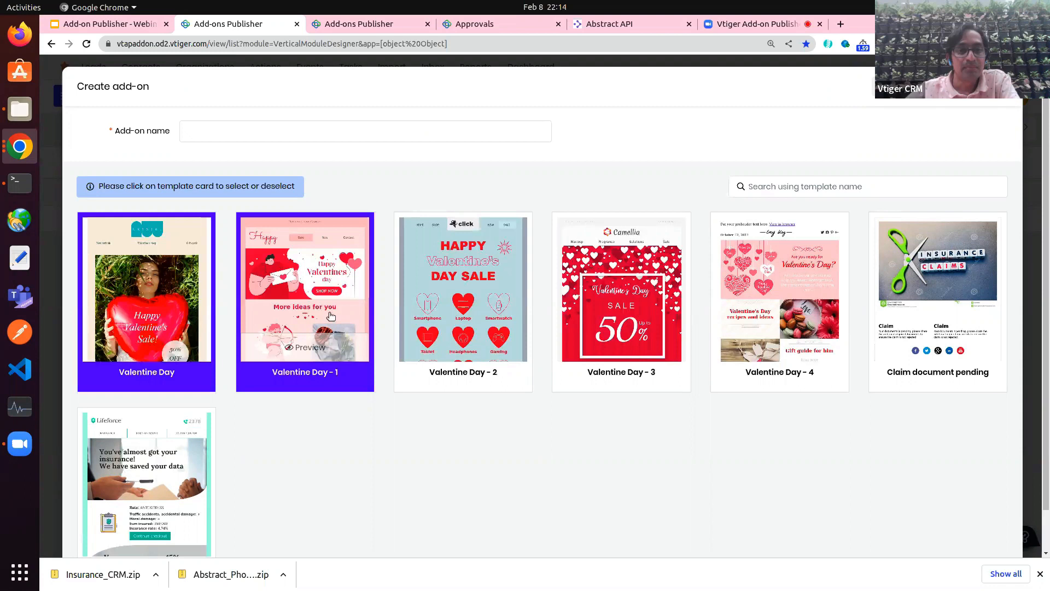
{"action": "left_click", "coordinate": [464, 289]}
{"action": "left_click", "coordinate": [621, 284]}
{"action": "left_click", "coordinate": [768, 278]}
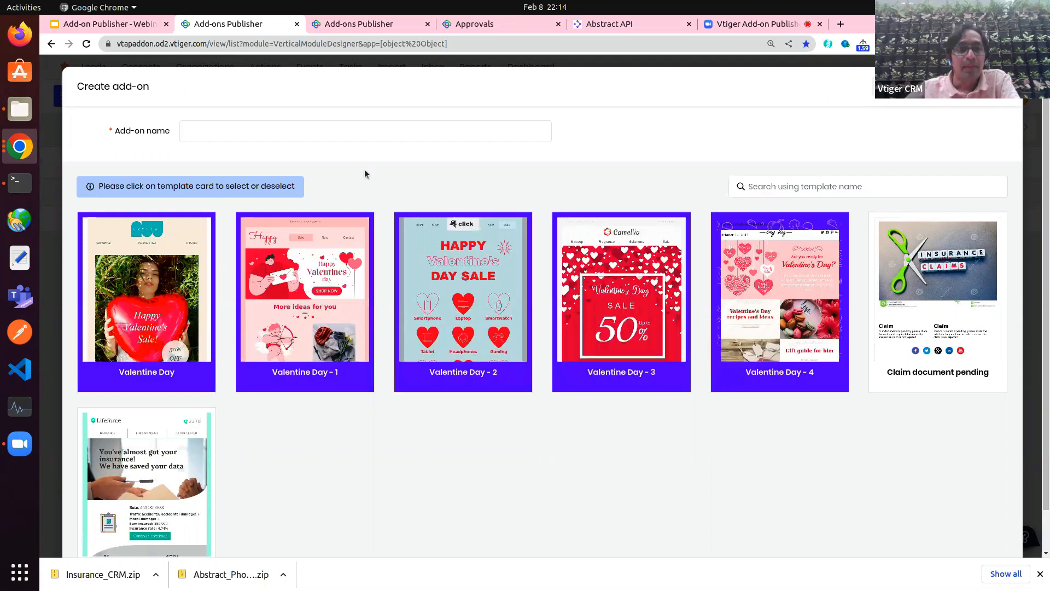
Step: Name the add-on from the Valentine's Day suggestion and remove the apostrophe
{"action": "left_click", "coordinate": [321, 131]}
{"action": "left_click", "coordinate": [270, 218]}
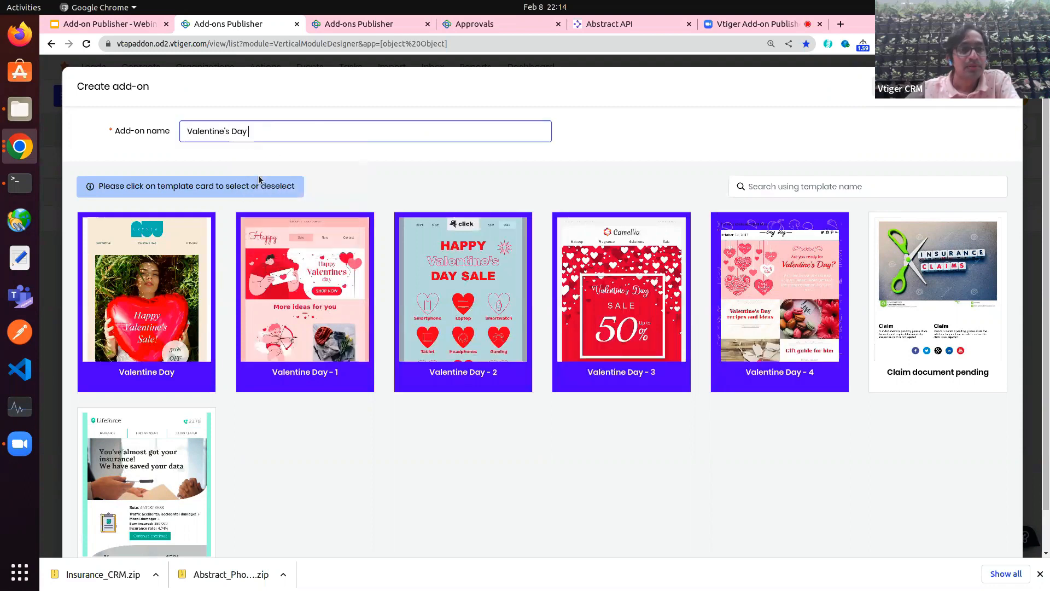
{"action": "left_click", "coordinate": [226, 129]}
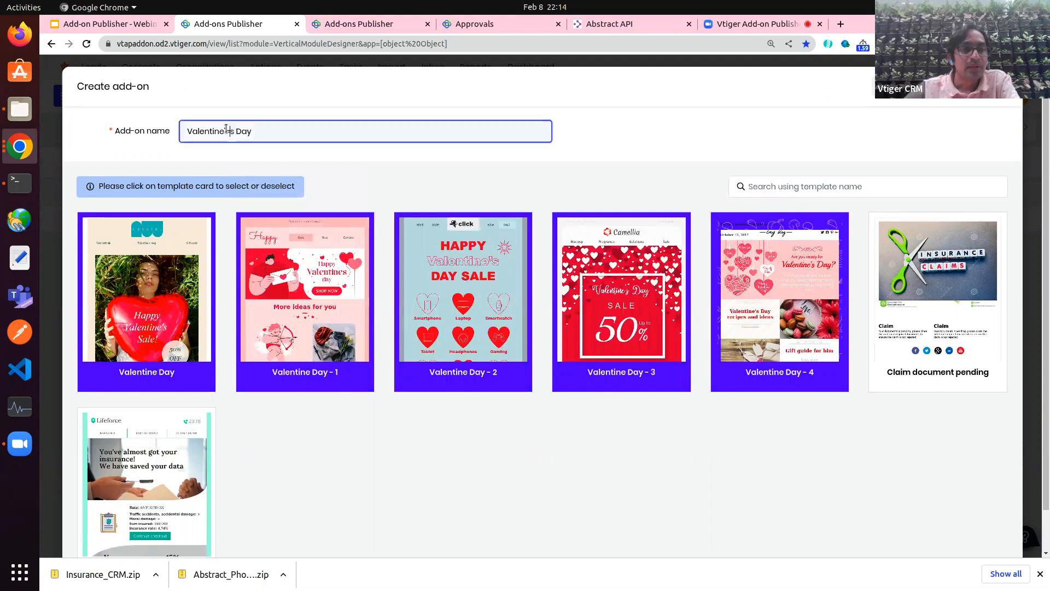
{"action": "key", "text": "BackSpace"}
{"action": "key", "text": "BackSpace"}
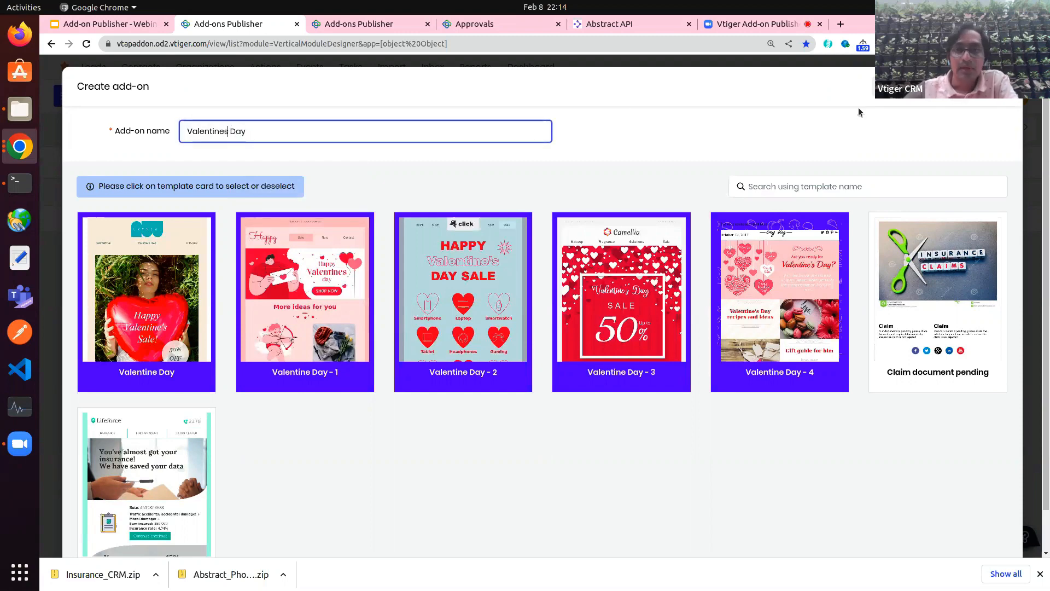
Step: Finish the name as Valentines Day, set Version to 1 and keep the 15 days trial
{"action": "type", "text": "s"}
{"action": "left_click", "coordinate": [691, 175]}
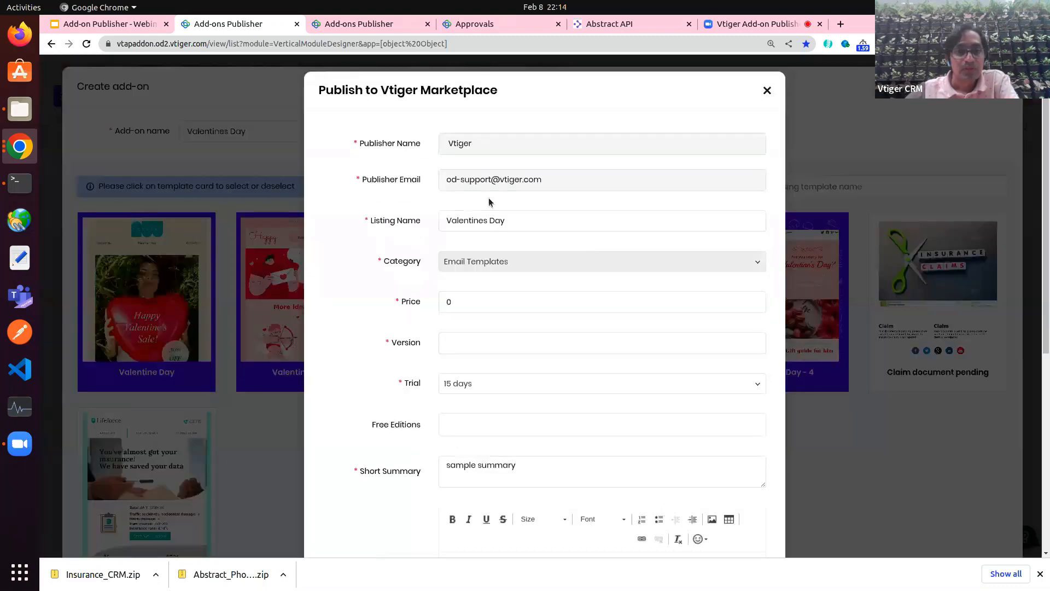
{"action": "left_click", "coordinate": [455, 305]}
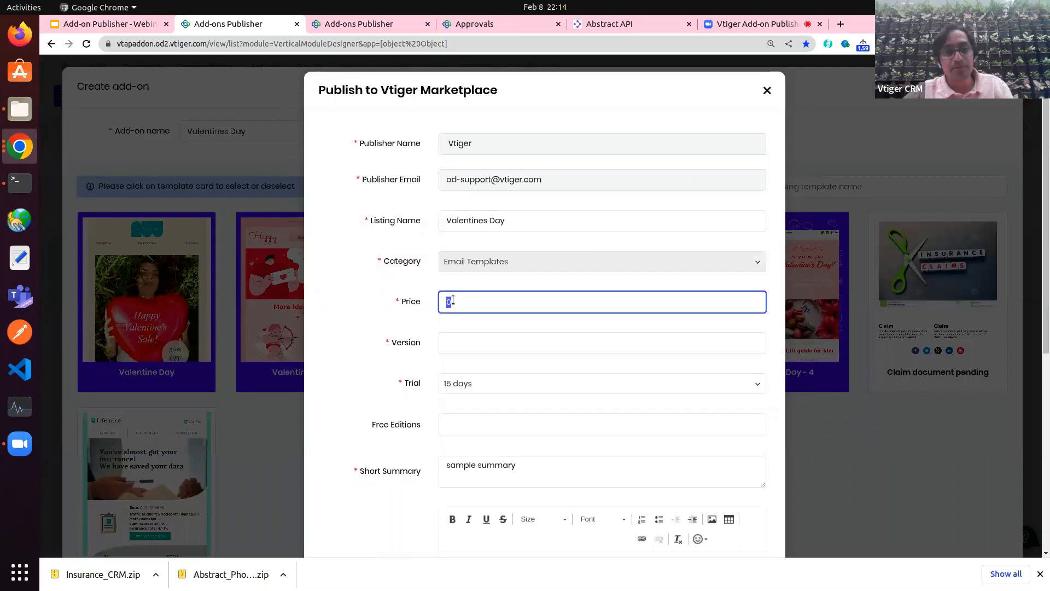
{"action": "left_click", "coordinate": [459, 345]}
{"action": "type", "text": "1"}
{"action": "left_click", "coordinate": [389, 395]}
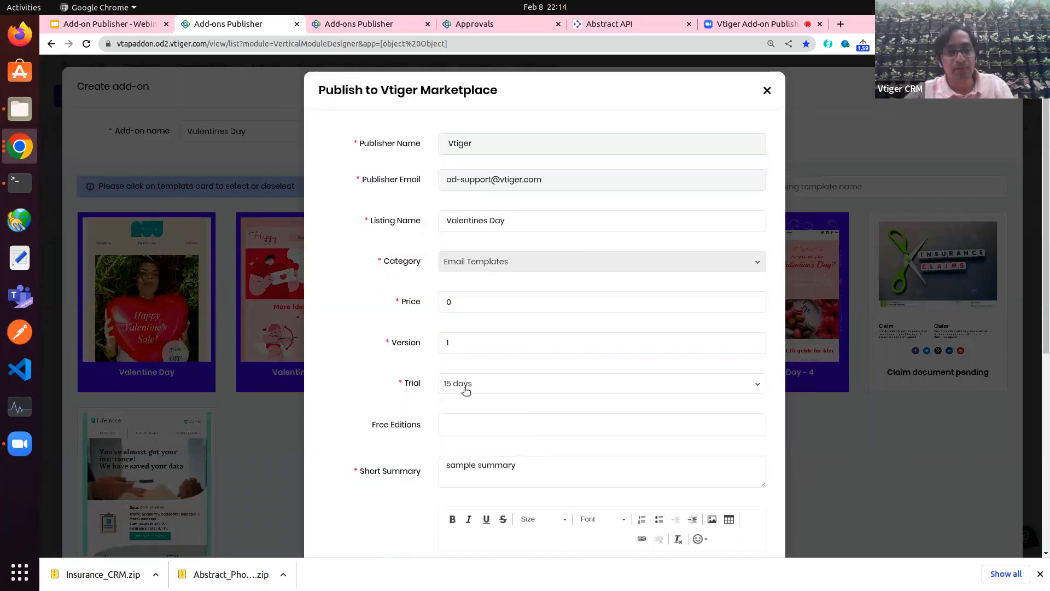
{"action": "left_click", "coordinate": [466, 389]}
{"action": "left_click", "coordinate": [392, 383]}
Step: Set both summary and description to 'Valentine days email templates'
{"action": "scroll", "coordinate": [387, 387], "scroll_direction": "down", "scroll_amount": 5}
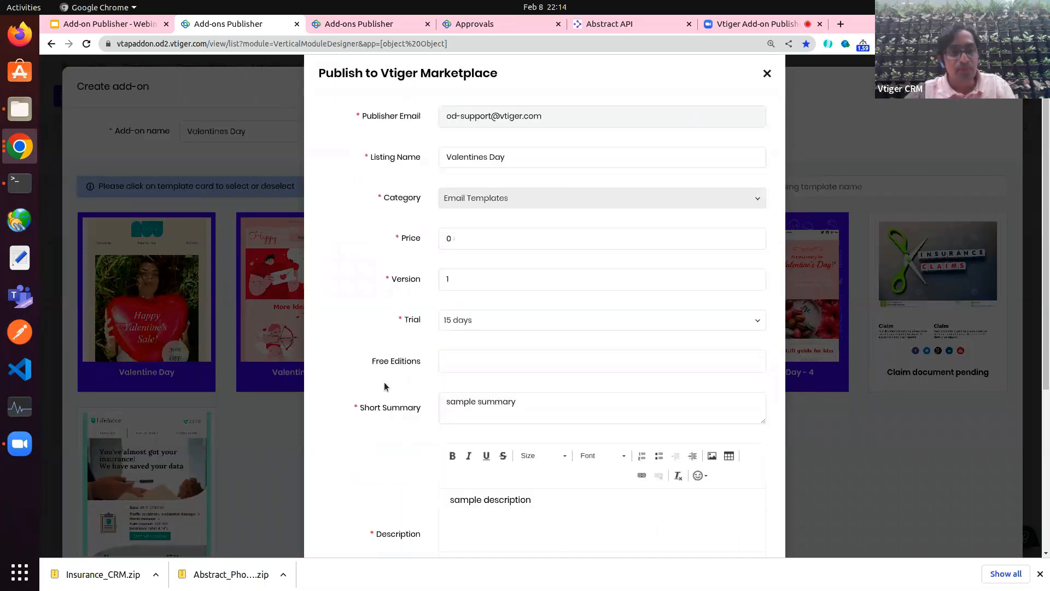
{"action": "triple_click", "coordinate": [484, 181]}
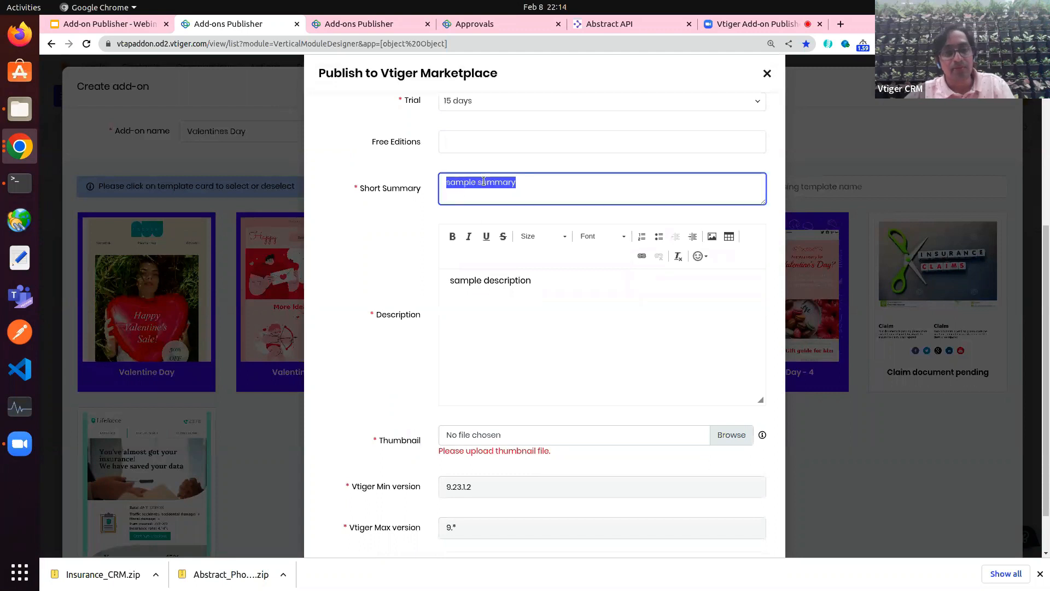
{"action": "key", "text": "BackSpace"}
{"action": "type", "text": "Valenda"}
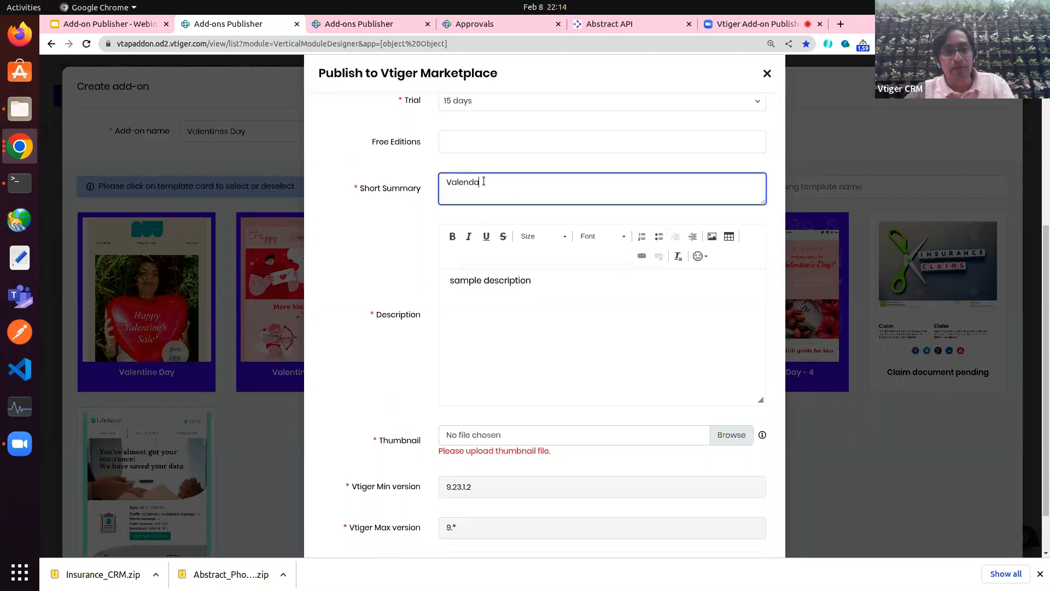
{"action": "key", "text": "BackSpace"}
{"action": "key", "text": "BackSpace"}
{"action": "type", "text": "tine days"}
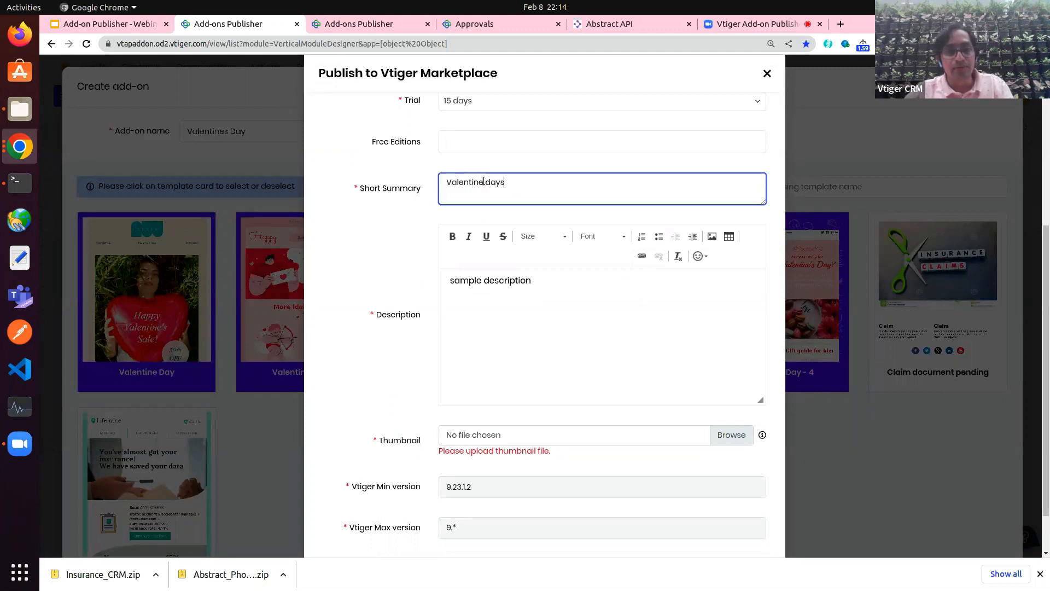
{"action": "type", "text": " email templates"}
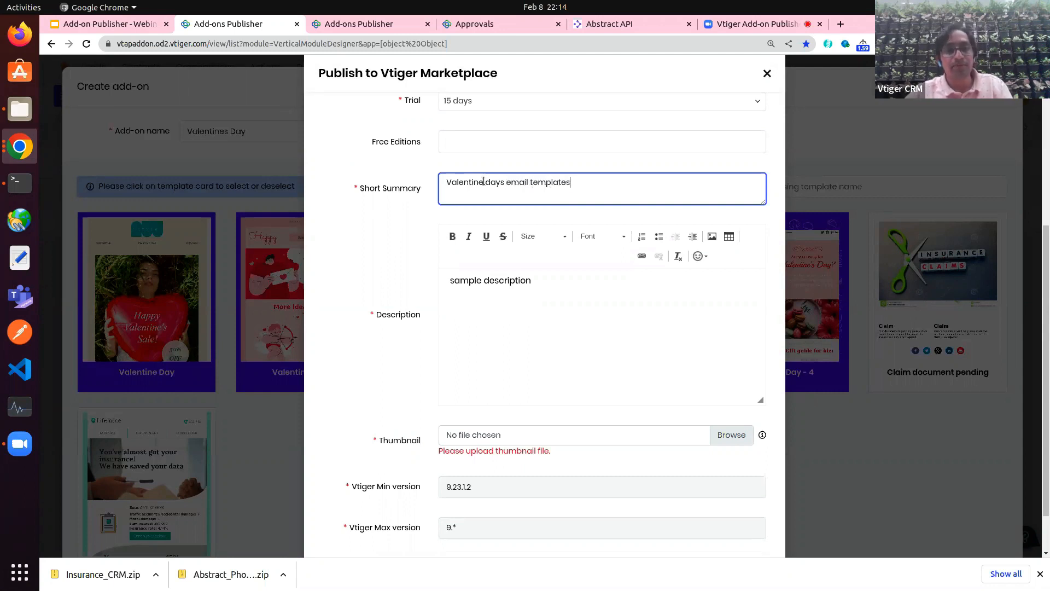
{"action": "key", "text": "ctrl+a"}
{"action": "key", "text": "ctrl+c"}
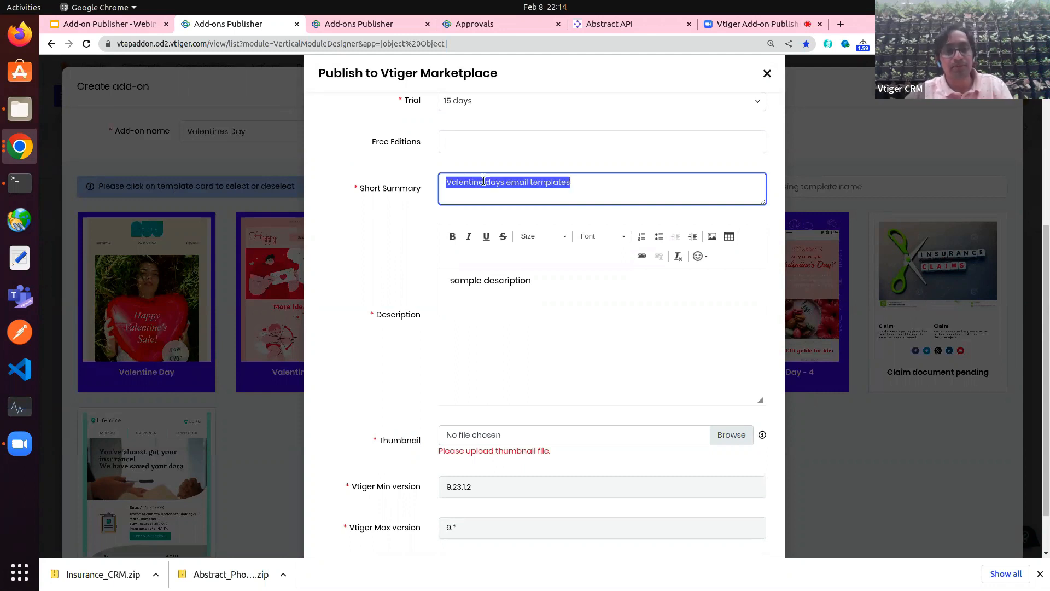
{"action": "double_click", "coordinate": [508, 282]}
{"action": "key", "text": "ctrl+a"}
{"action": "key", "text": "ctrl+v"}
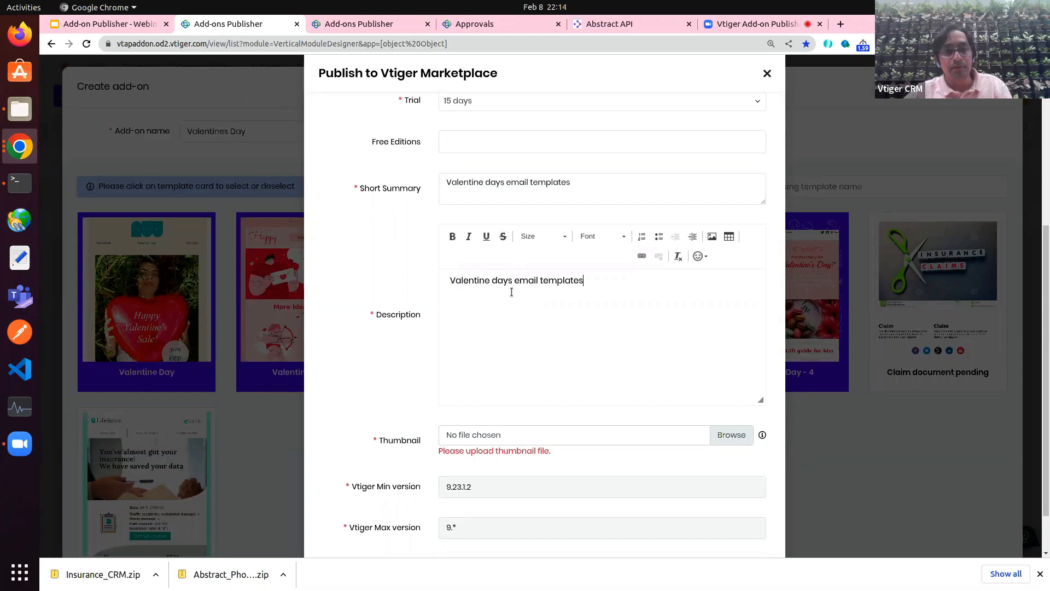
Step: Use fathersday.png as the add-on thumbnail
{"action": "left_click", "coordinate": [714, 439]}
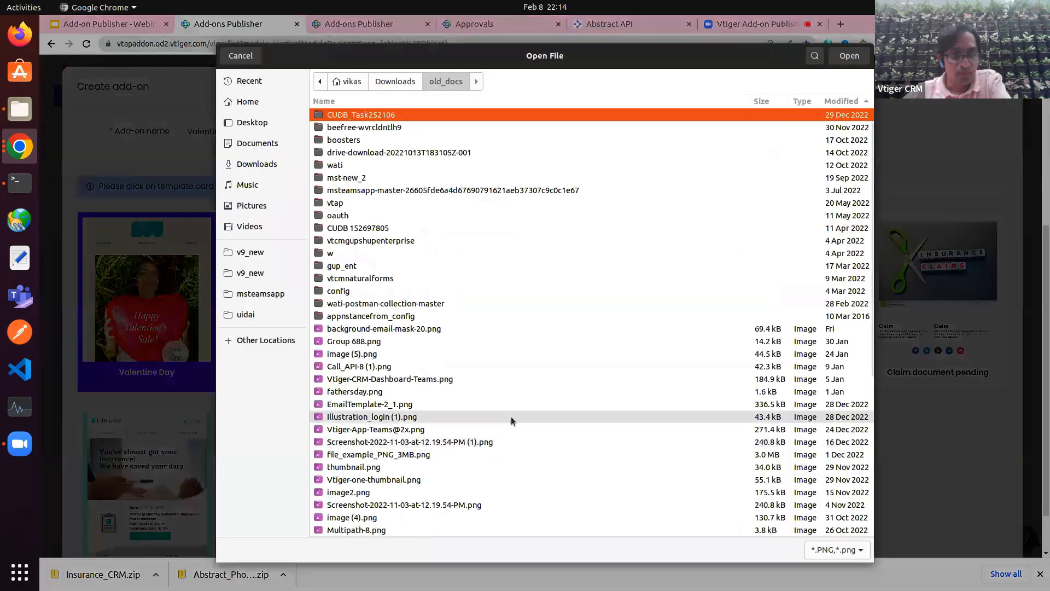
{"action": "left_click", "coordinate": [370, 391]}
{"action": "double_click", "coordinate": [370, 392]}
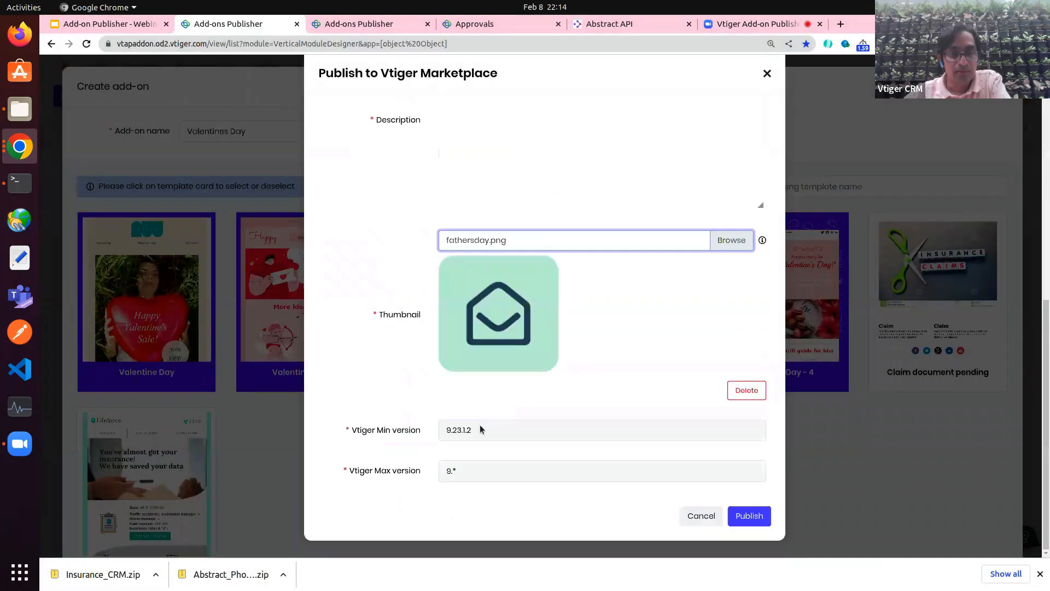
Step: Publish the add-on, then close the form after the name is rejected as taken
{"action": "left_click", "coordinate": [758, 518]}
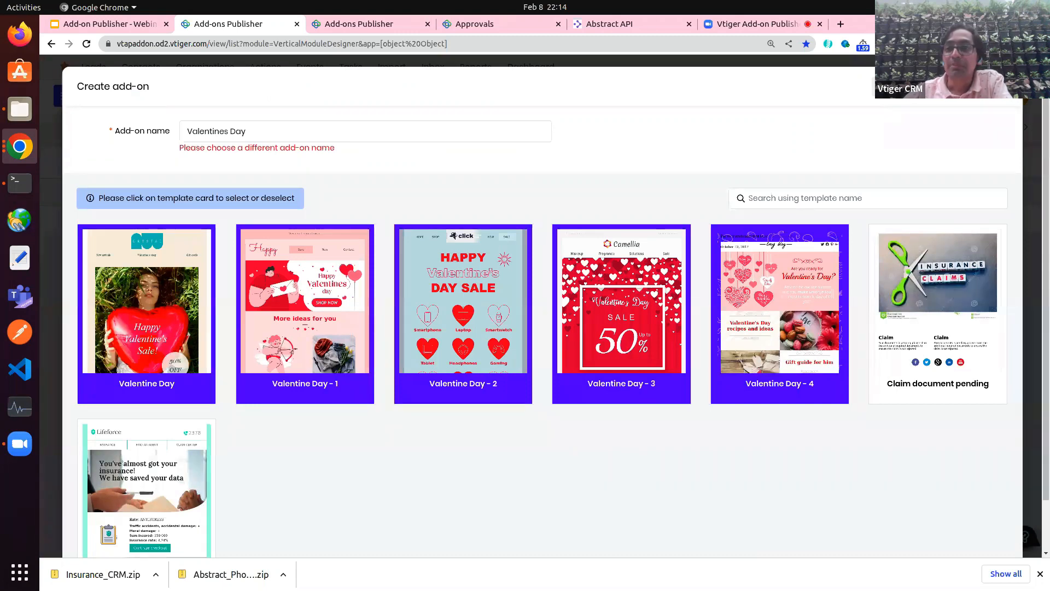
{"action": "left_click", "coordinate": [1008, 86]}
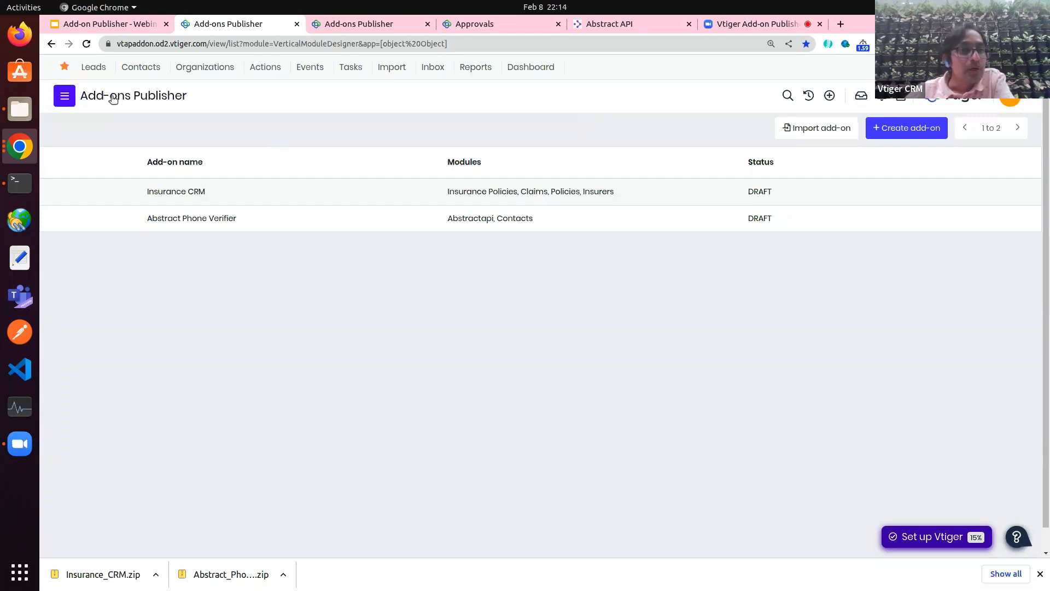
{"action": "left_click", "coordinate": [64, 95]}
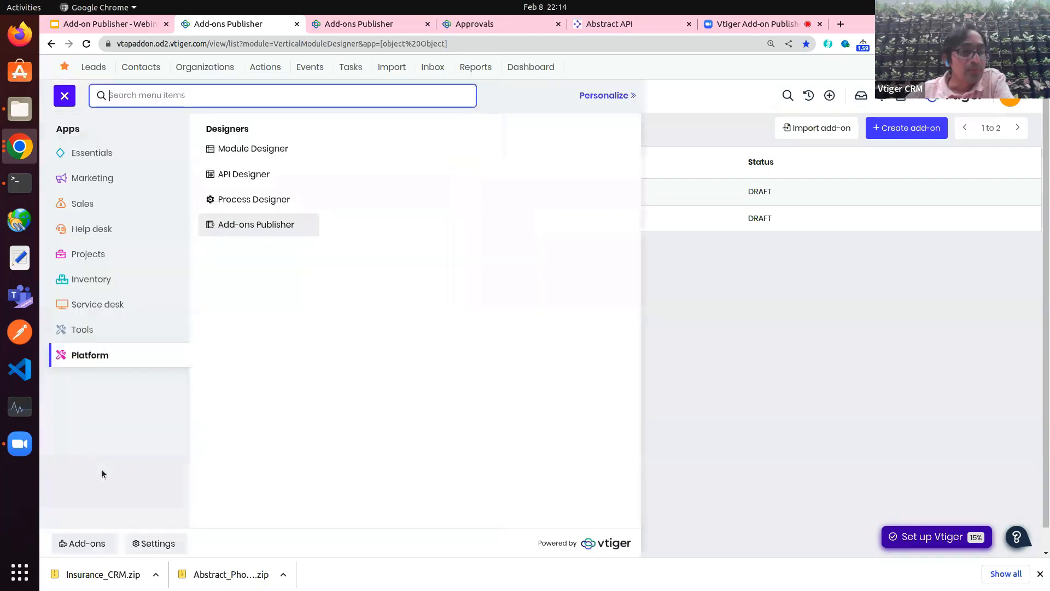
Step: Filter the Add-ons store to Email Templates and open the Valentine's Day Email Templates page
{"action": "left_click", "coordinate": [78, 542]}
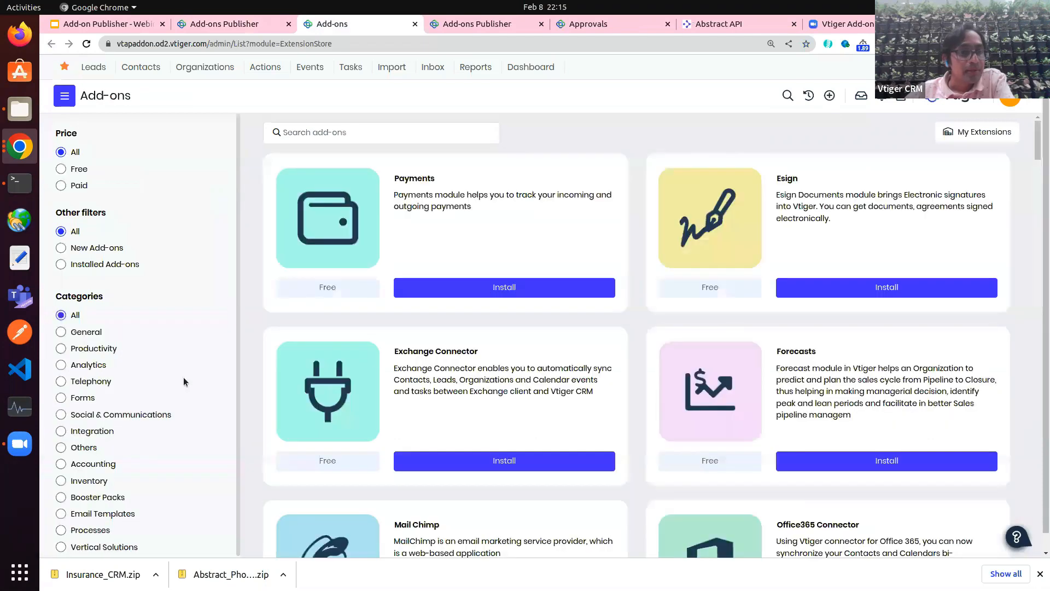
{"action": "scroll", "coordinate": [182, 376], "scroll_direction": "down", "scroll_amount": 1}
{"action": "left_click", "coordinate": [84, 505]}
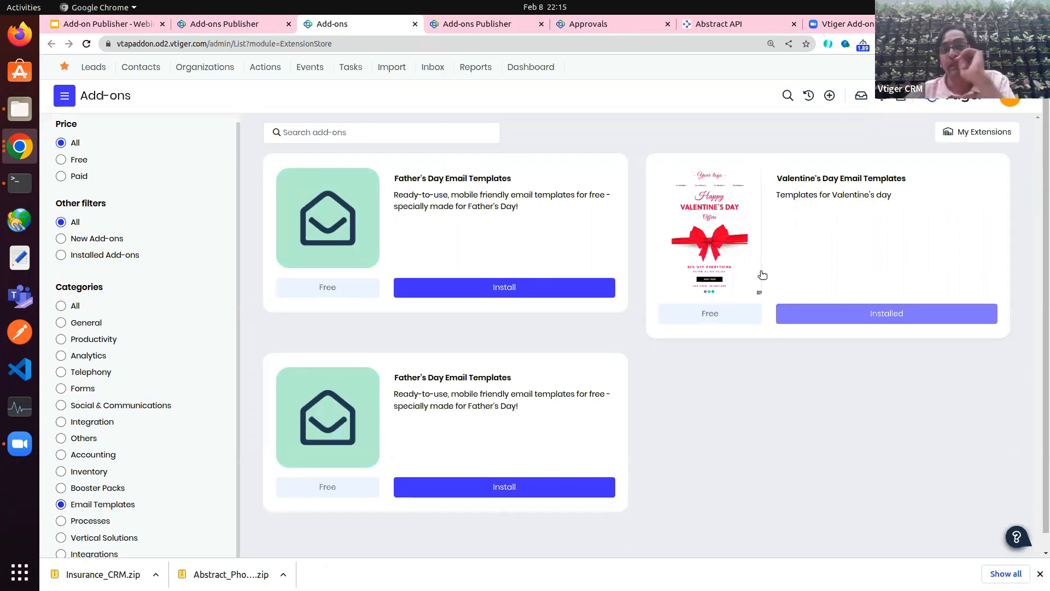
{"action": "left_click", "coordinate": [724, 211]}
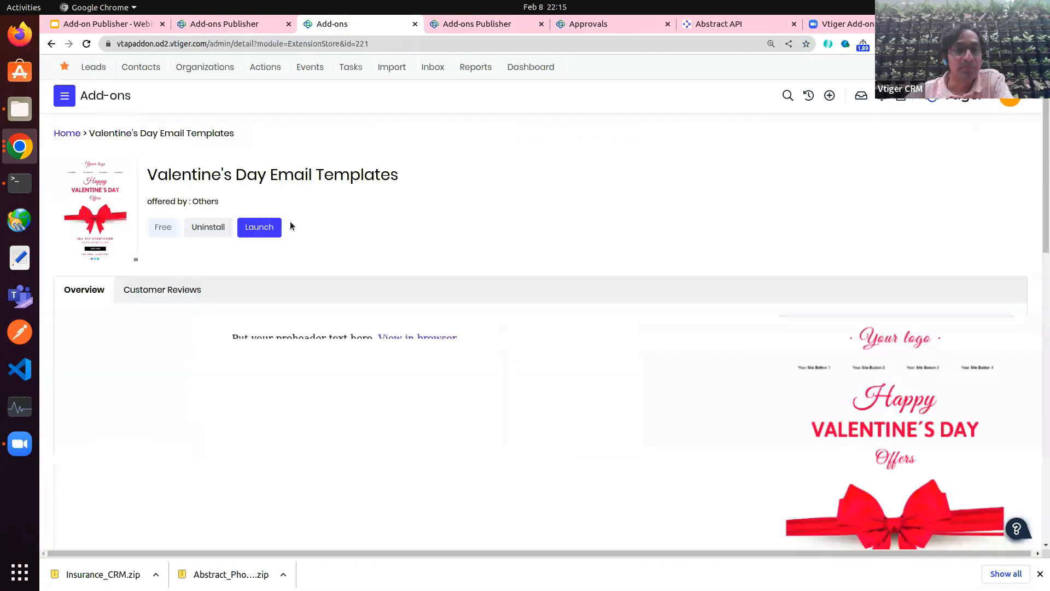
{"action": "left_click", "coordinate": [64, 96]}
{"action": "left_click", "coordinate": [80, 240]}
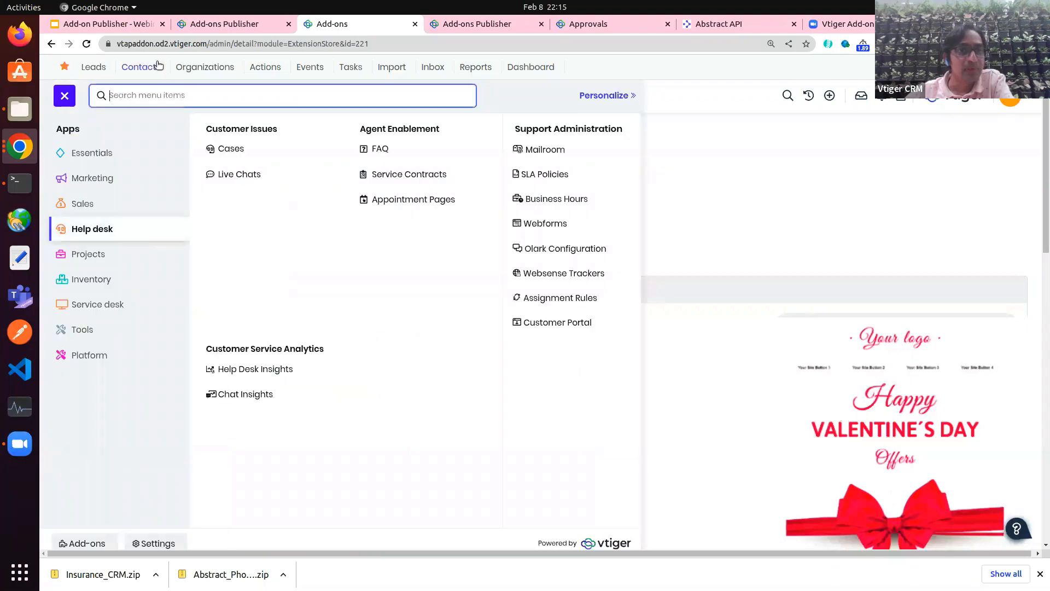
Step: Show the Valentine's Day Marketplace pack in the new email template chooser, then present the webinar slides
{"action": "type", "text": "em"}
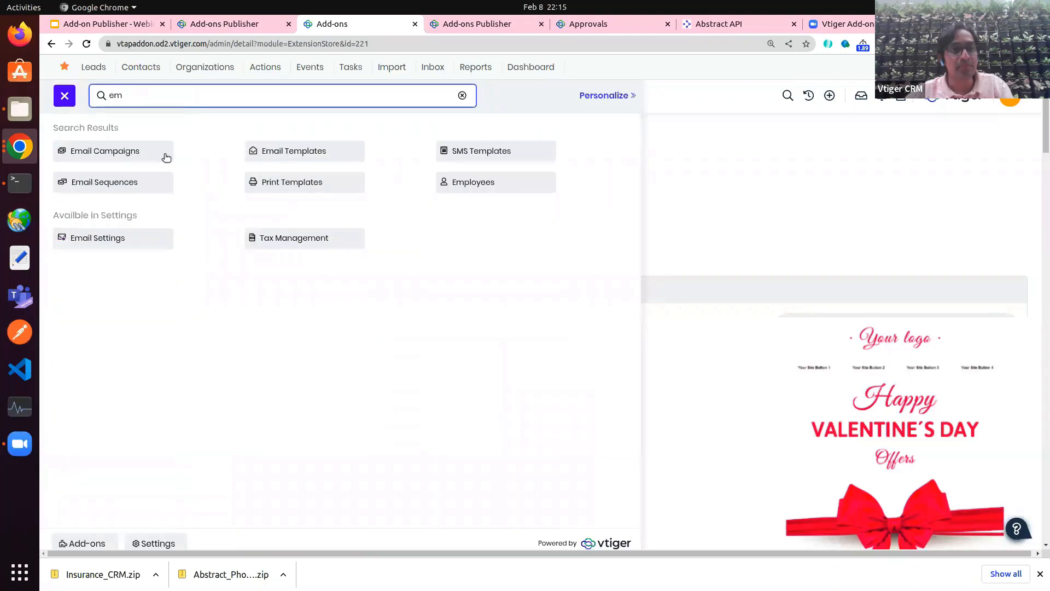
{"action": "left_click", "coordinate": [272, 151]}
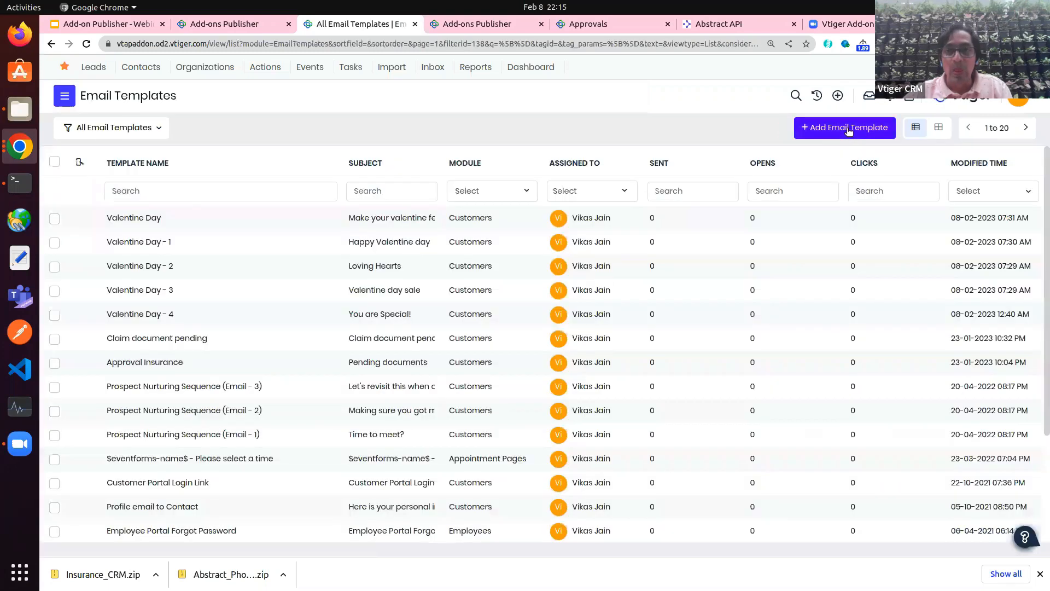
{"action": "left_click", "coordinate": [849, 132]}
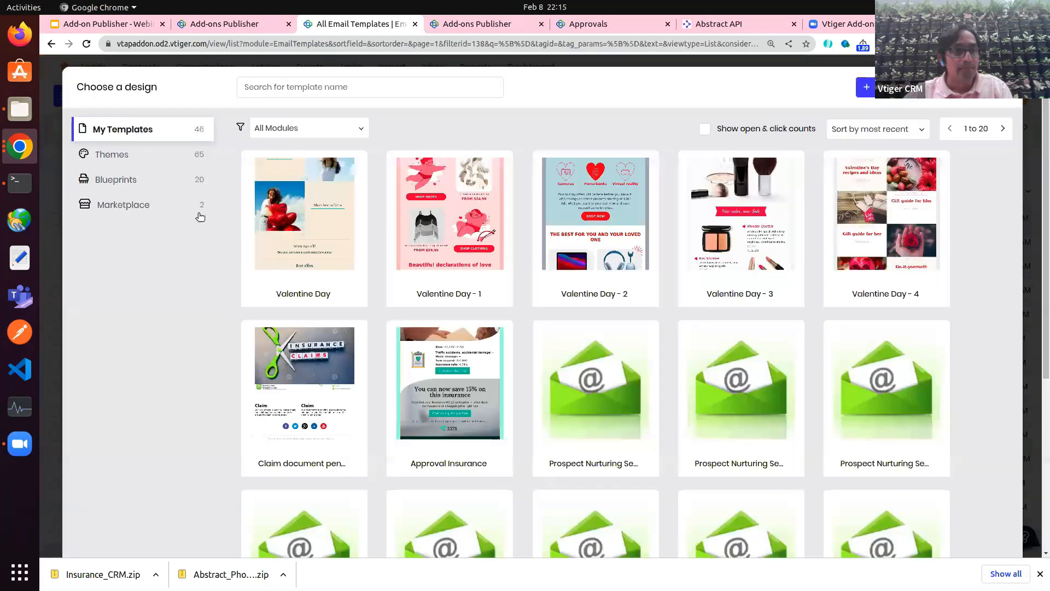
{"action": "left_click", "coordinate": [134, 207]}
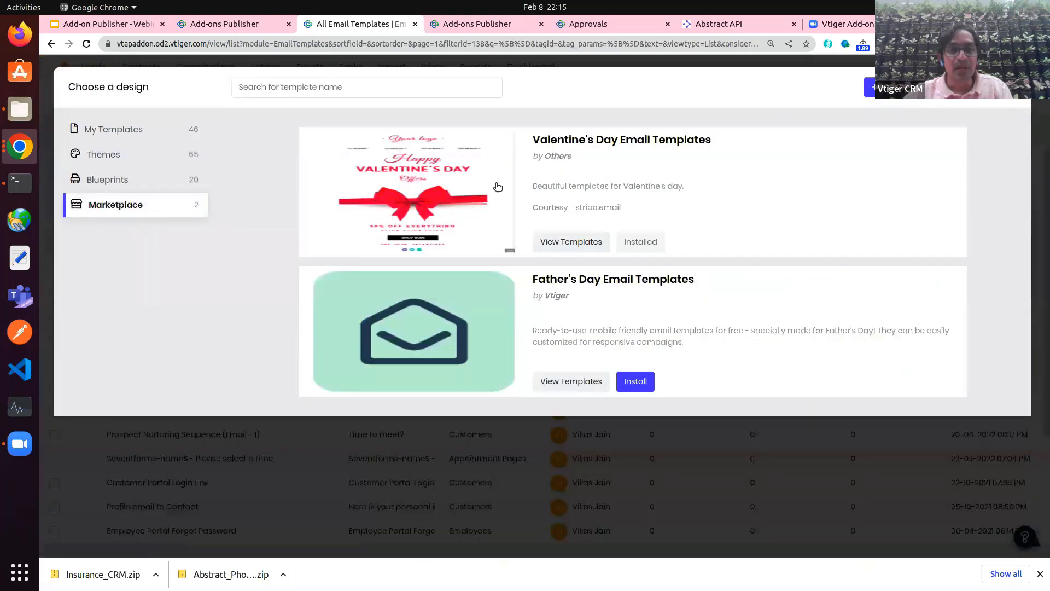
{"action": "left_click", "coordinate": [421, 191]}
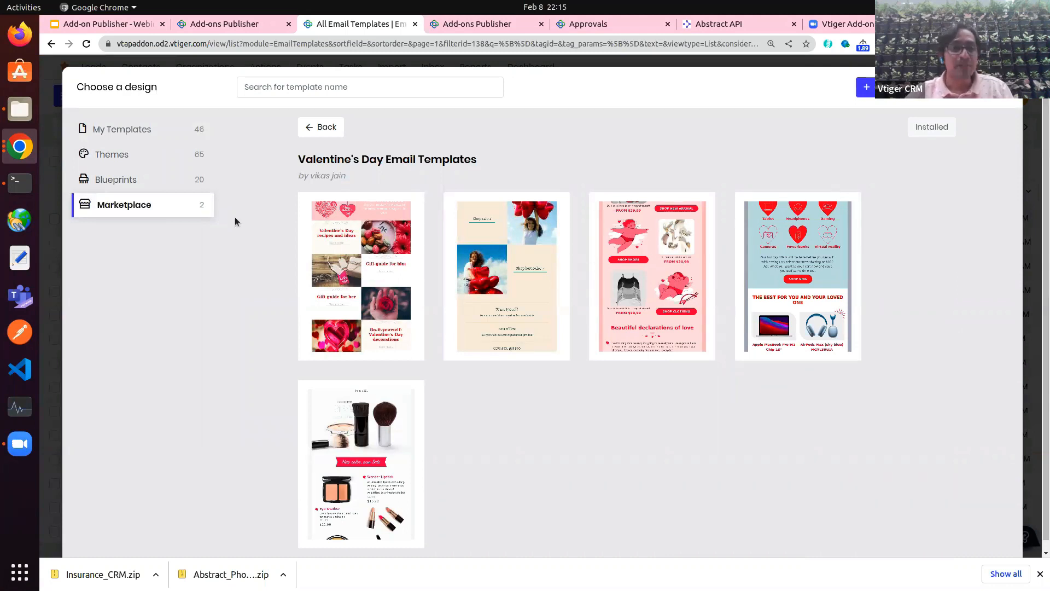
{"action": "left_click", "coordinate": [128, 26]}
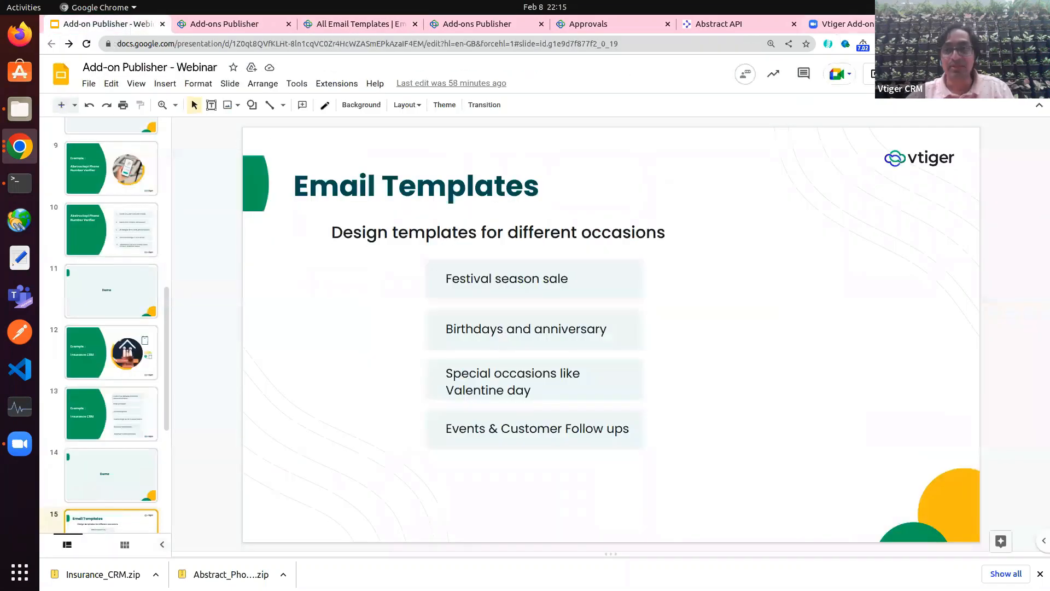
{"action": "left_click", "coordinate": [874, 74]}
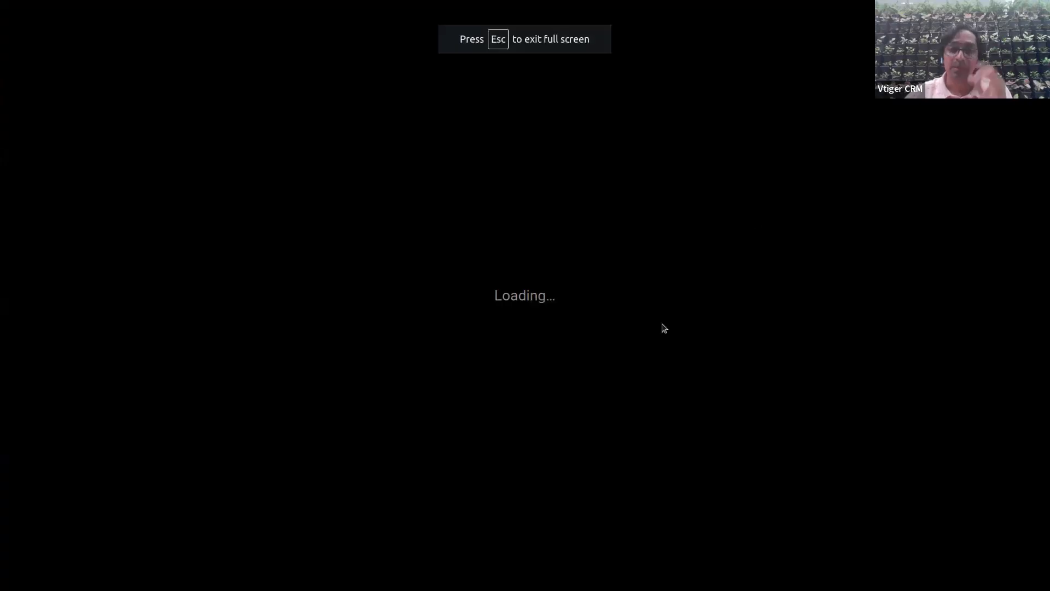